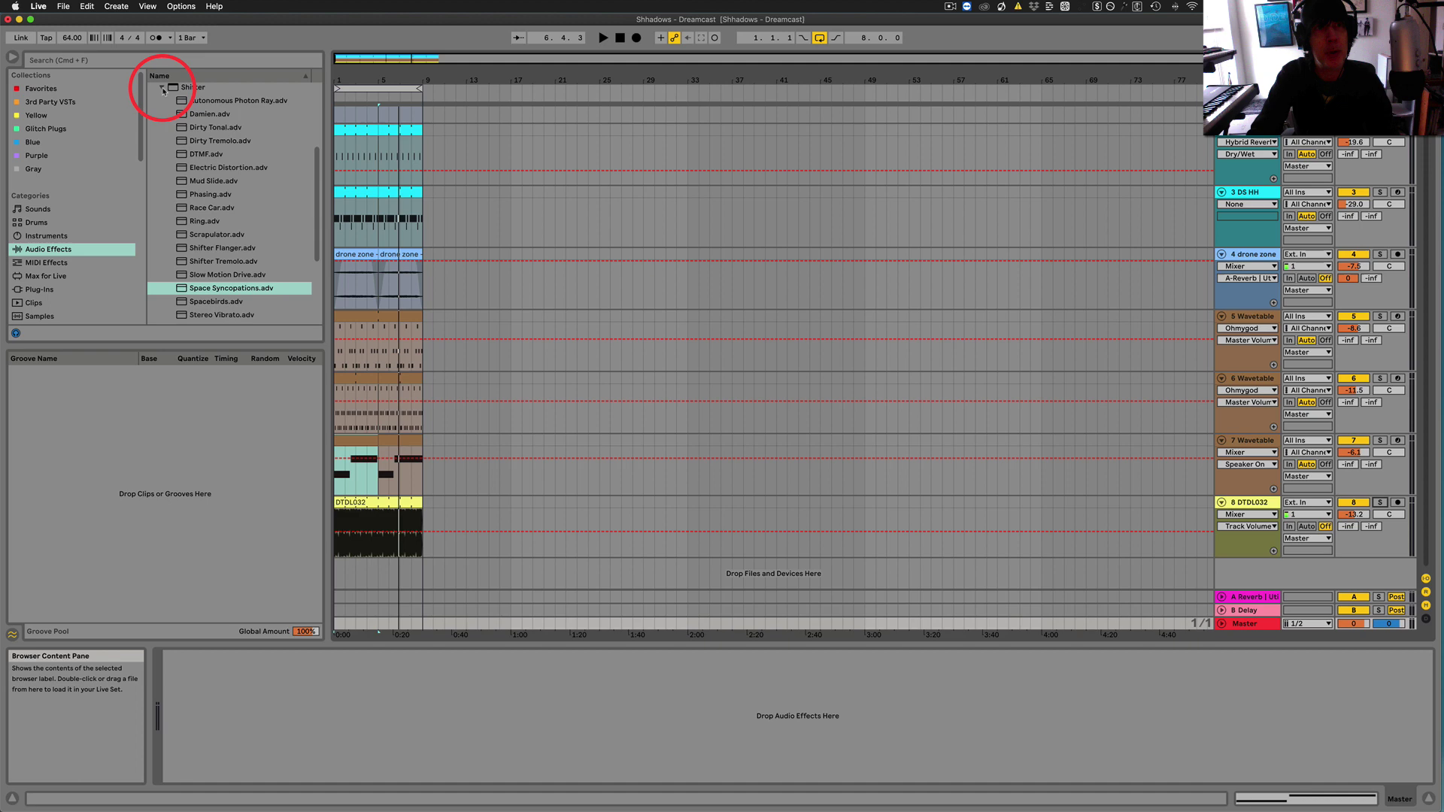
Collapse the Shifter preset folder in the Pitch & Modulation effects list
click(163, 91)
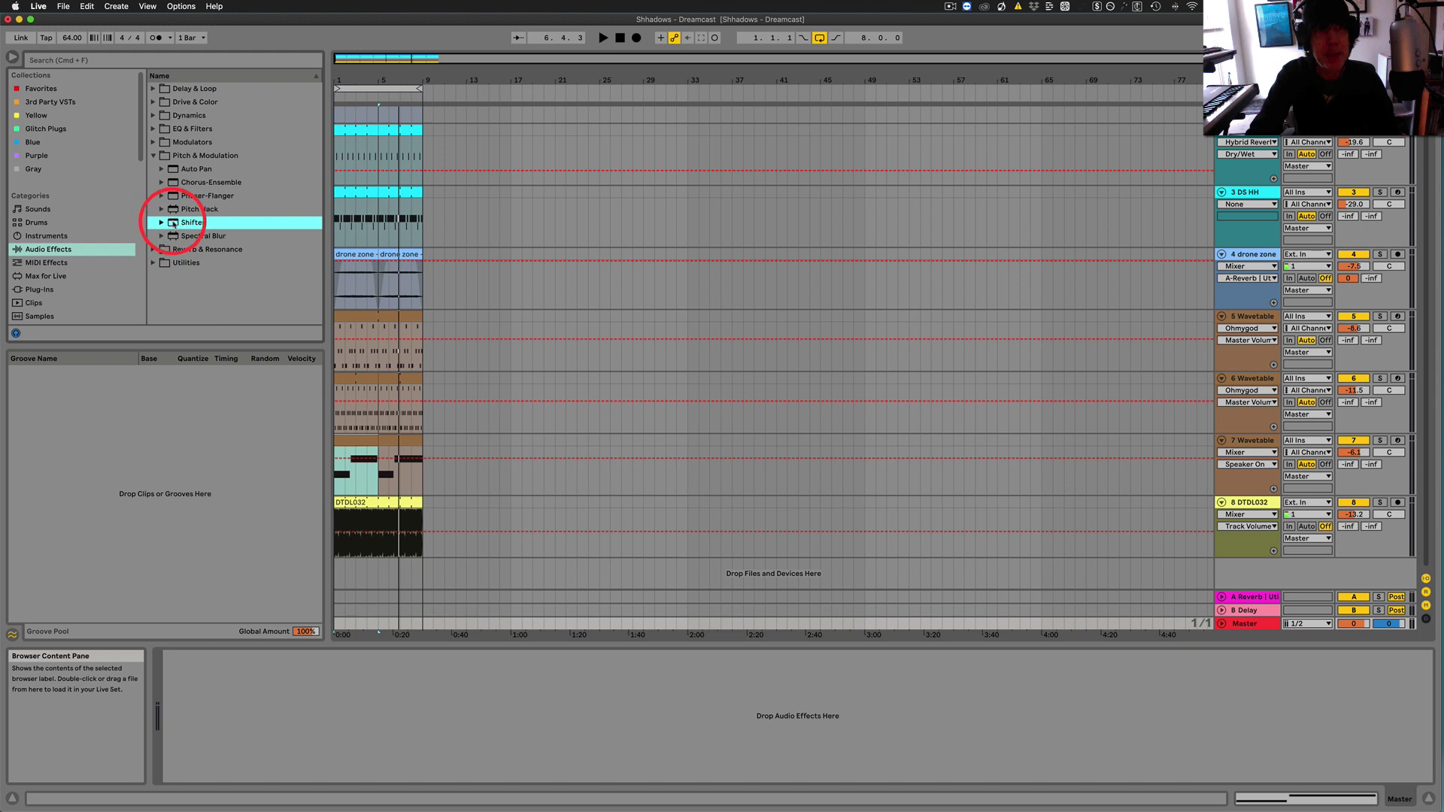
Add Shifter to the master track, solo the DTDL032 drums, and bypass Shifter
drag(173, 223, 220, 718)
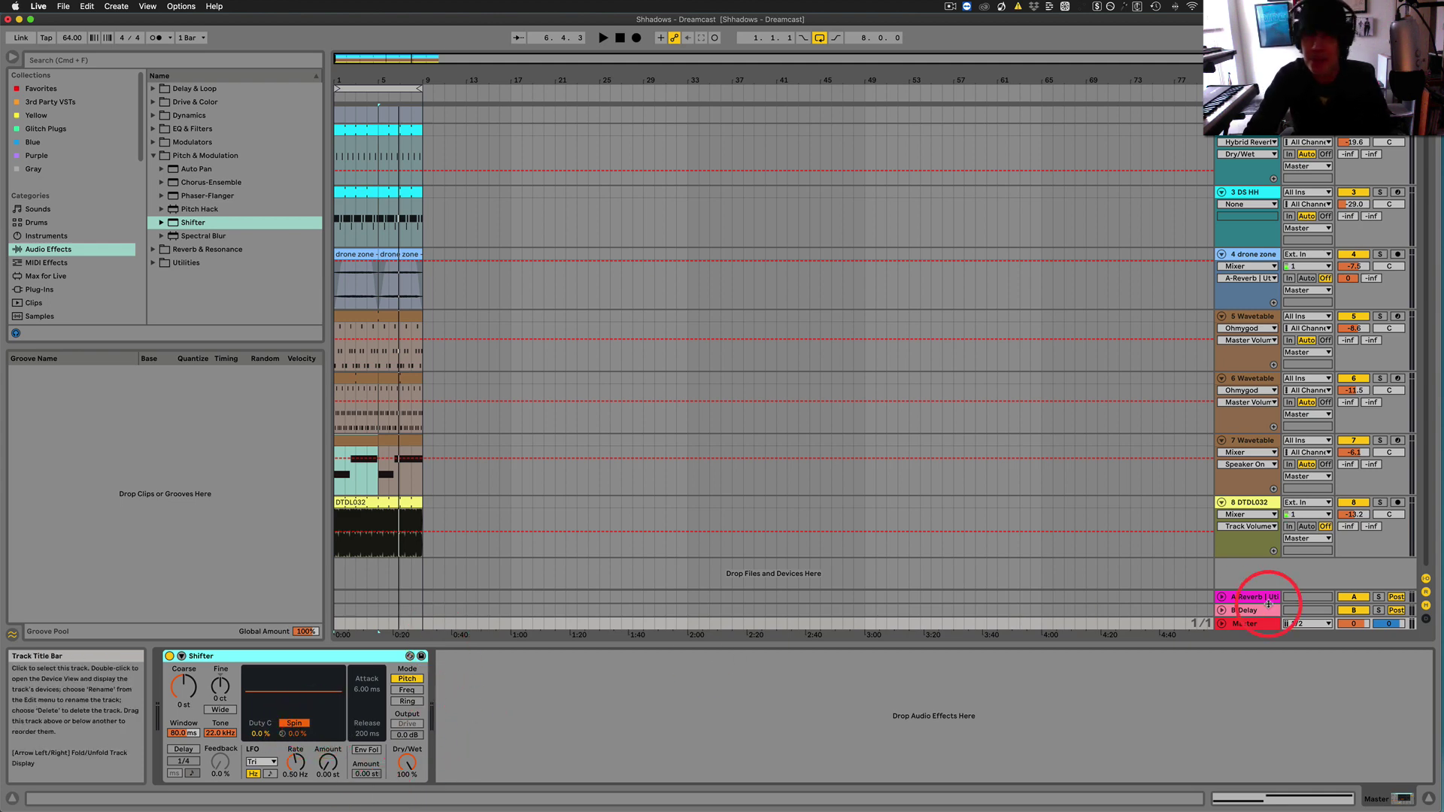
click(1381, 502)
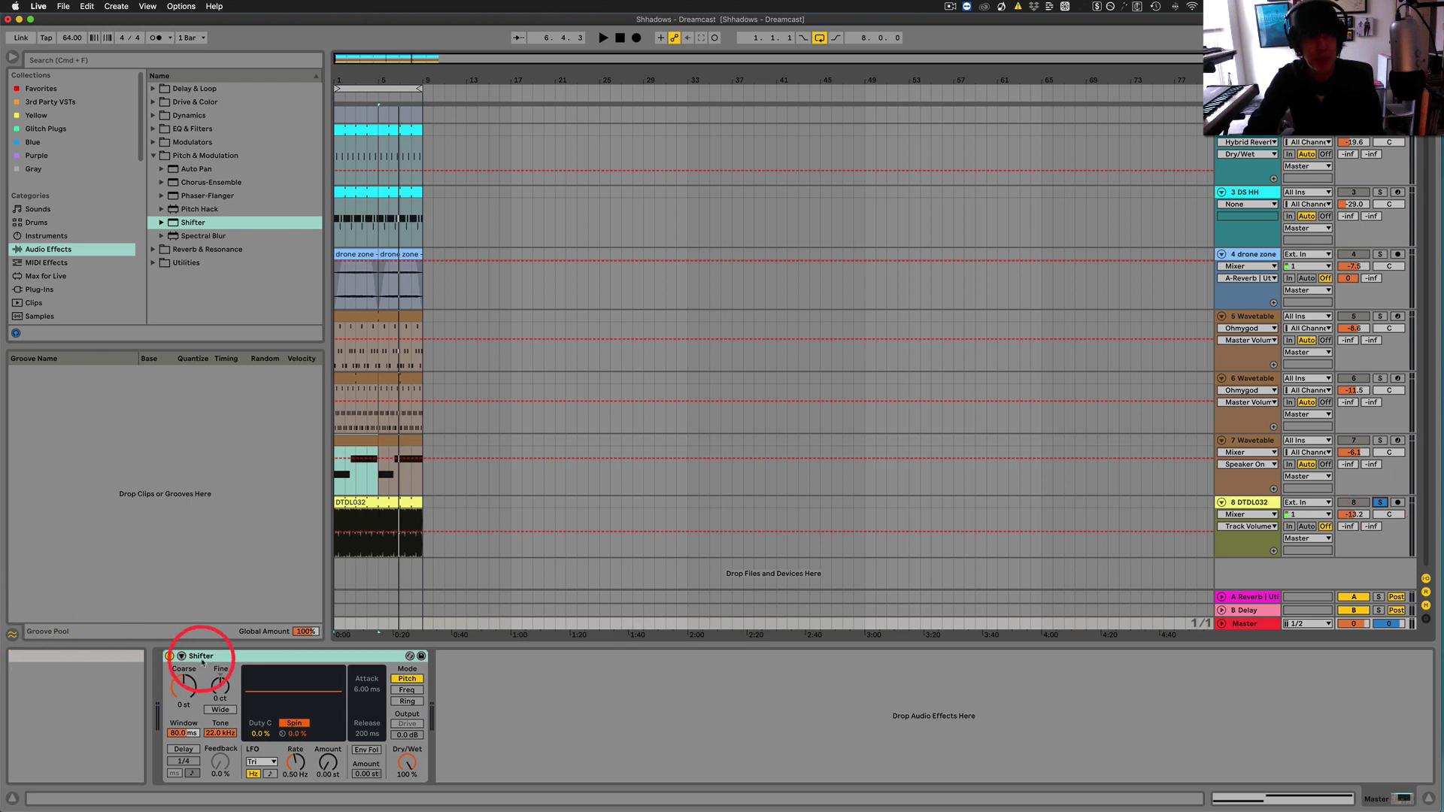
click(169, 655)
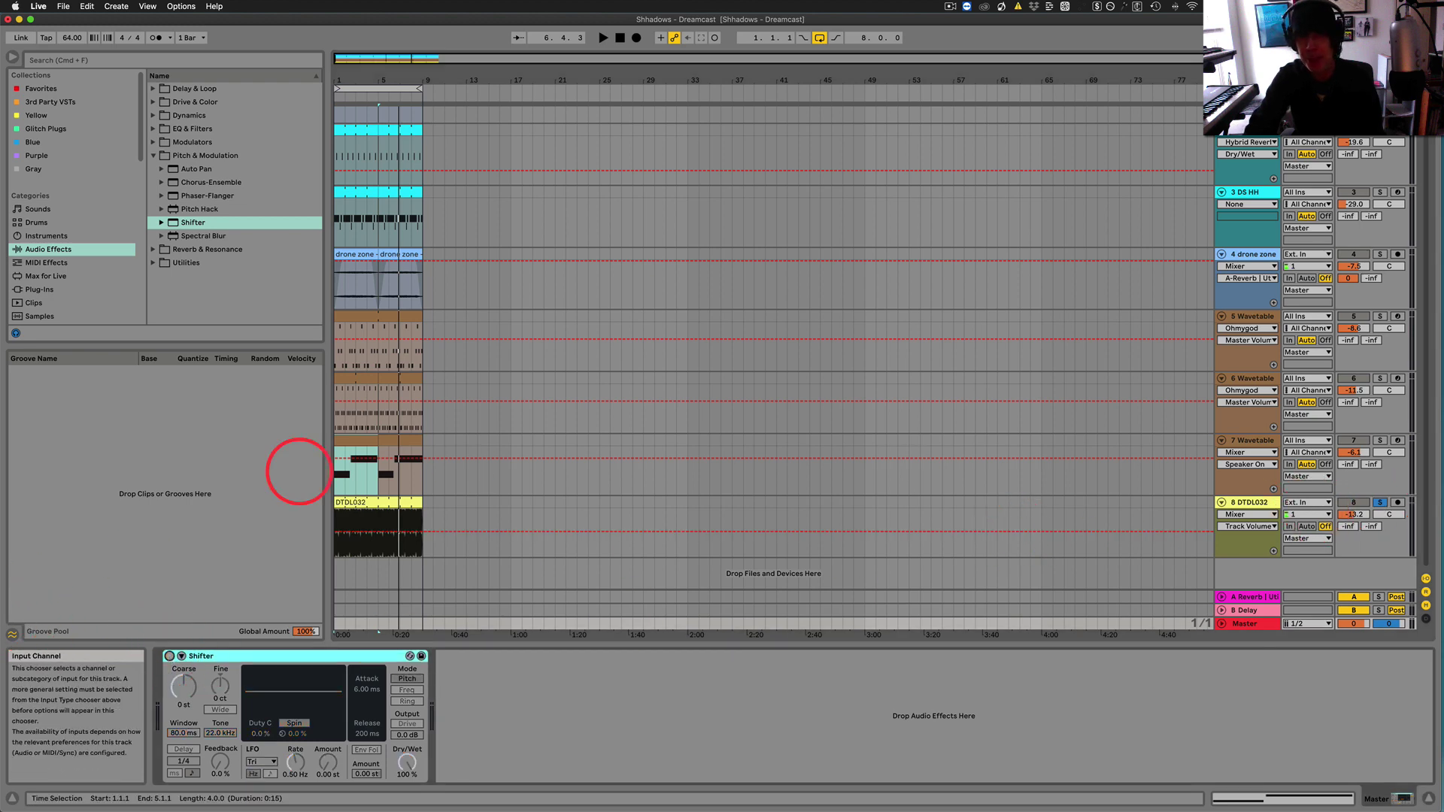
Play the drums dry, then re-enable Shifter on the master and play again to hear it
click(356, 502)
key(space)
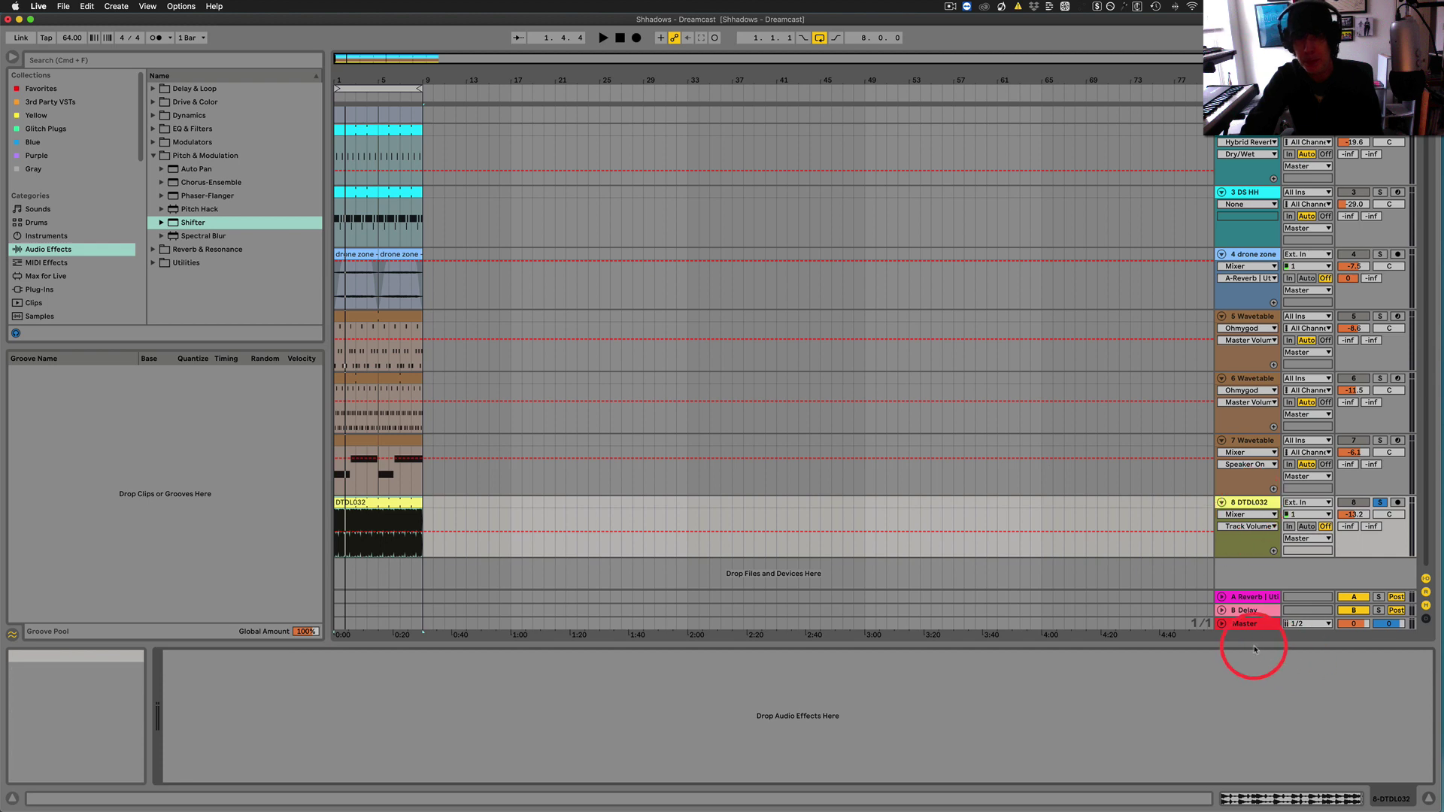
click(1248, 622)
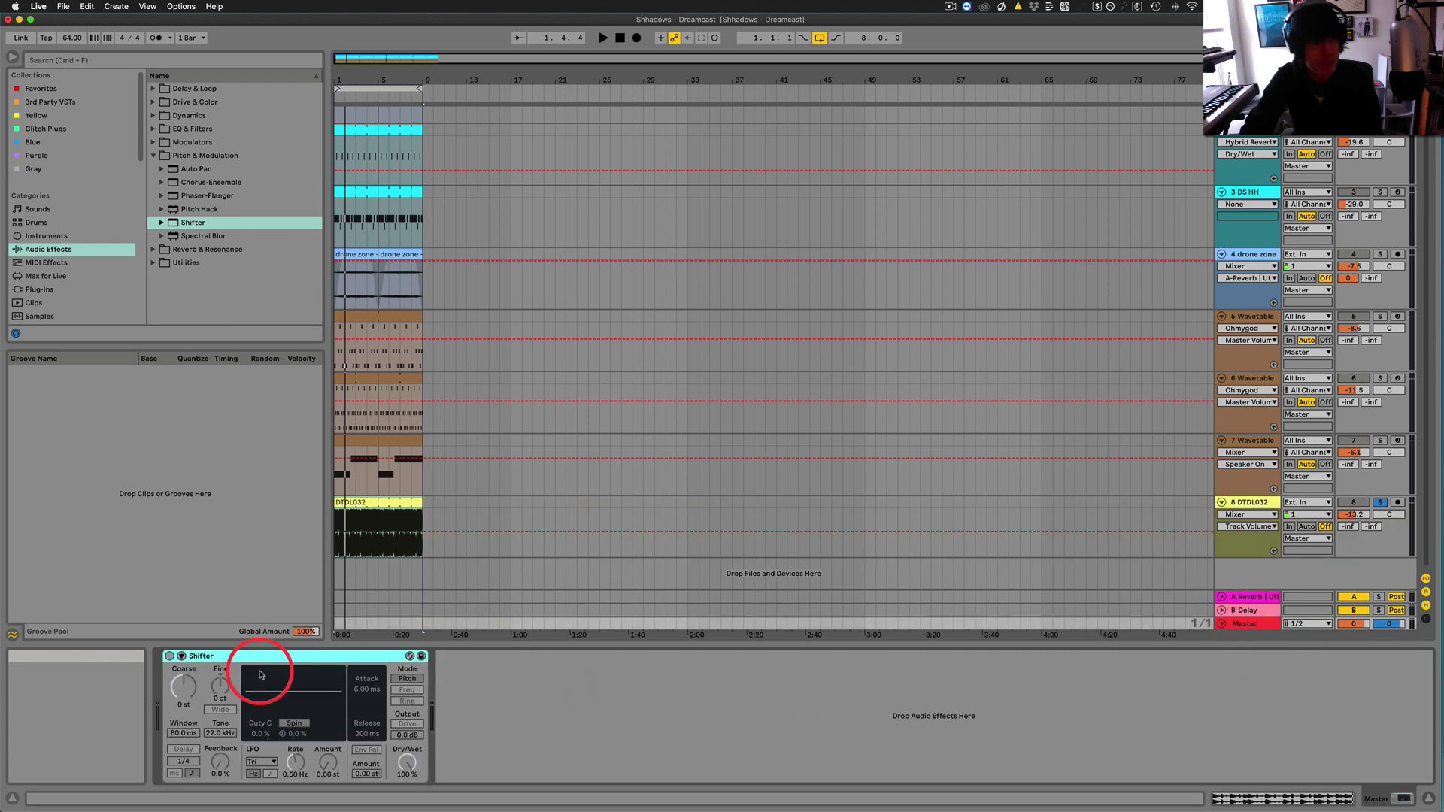
click(169, 655)
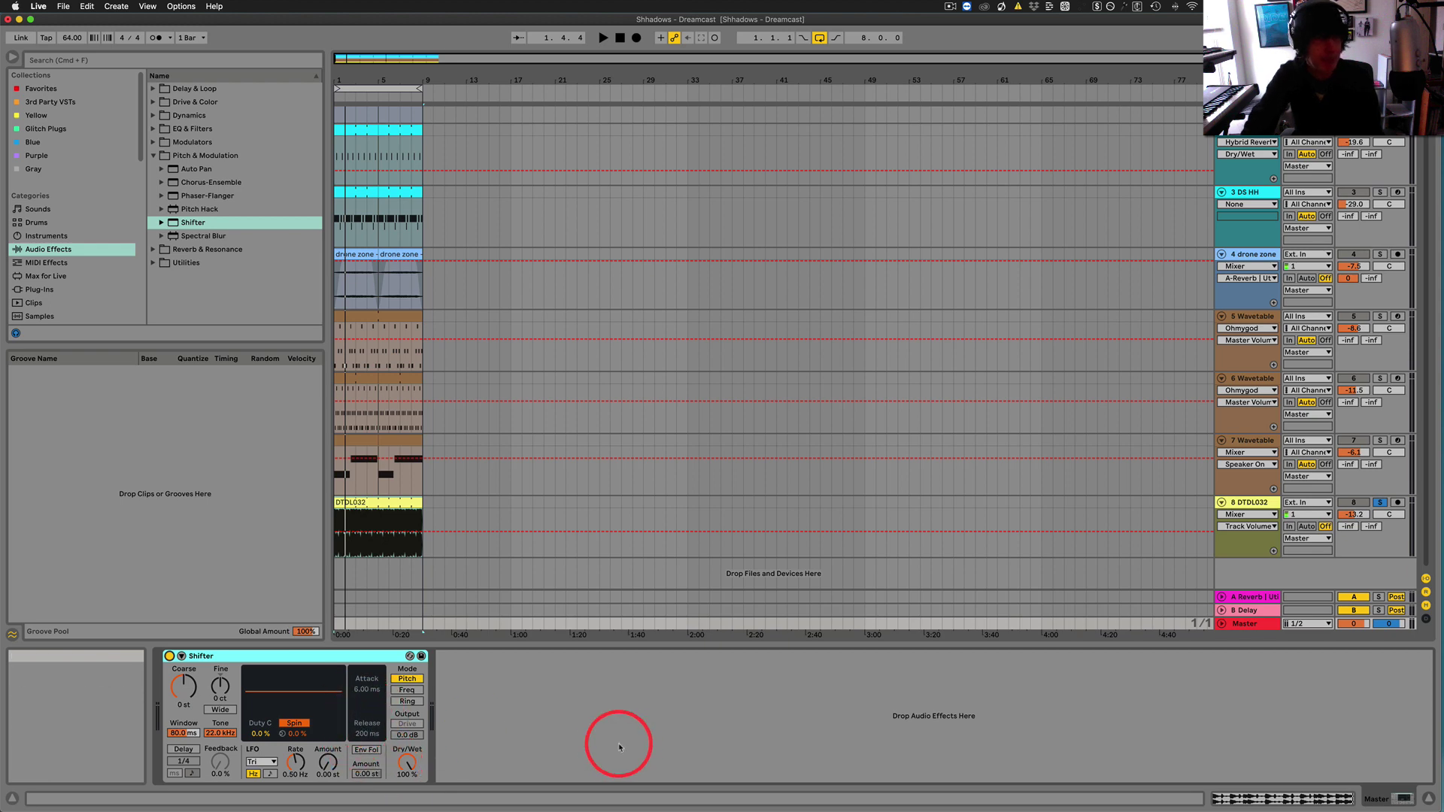
key(space)
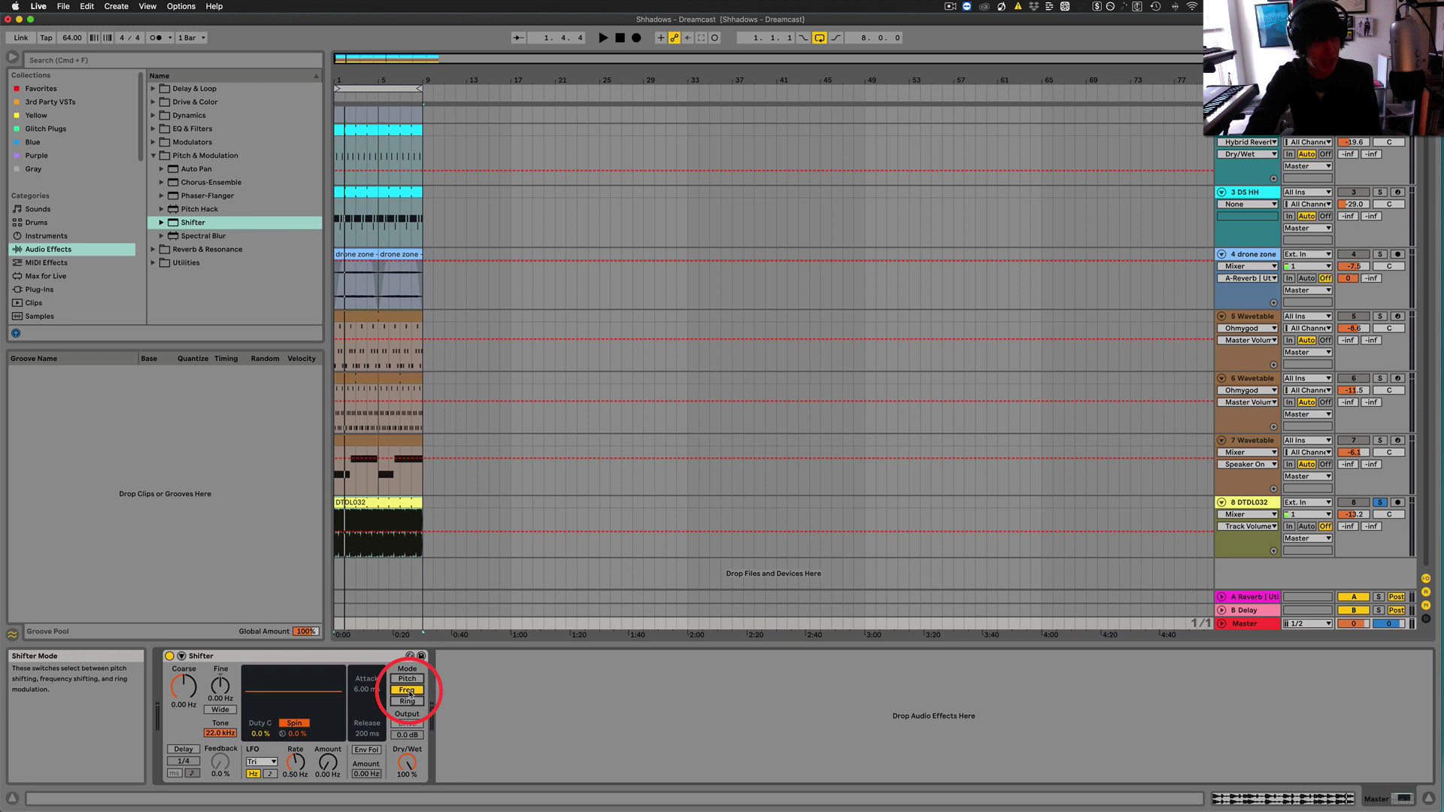
Switch Shifter to Ring mode, then back to Pitch mode
click(408, 701)
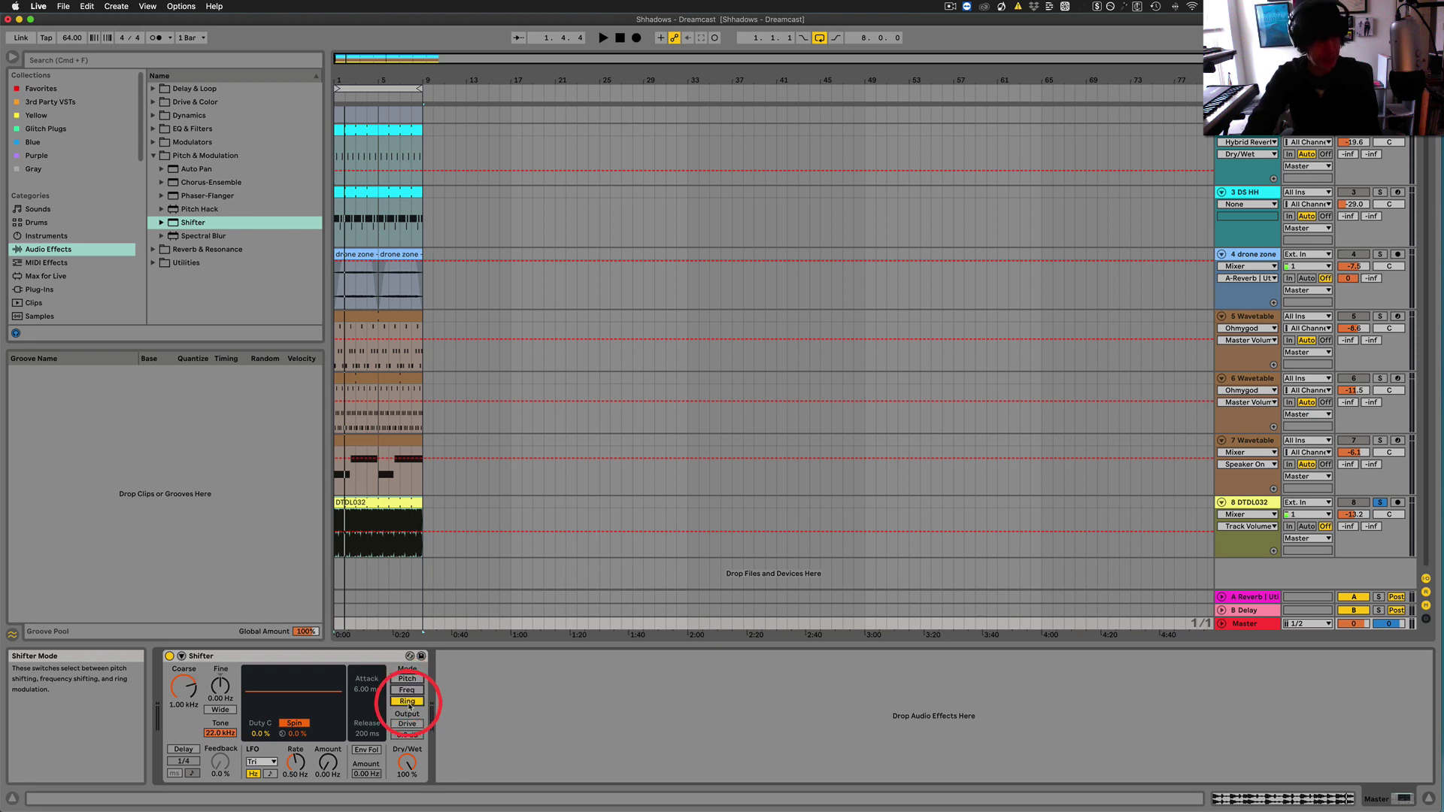
click(407, 679)
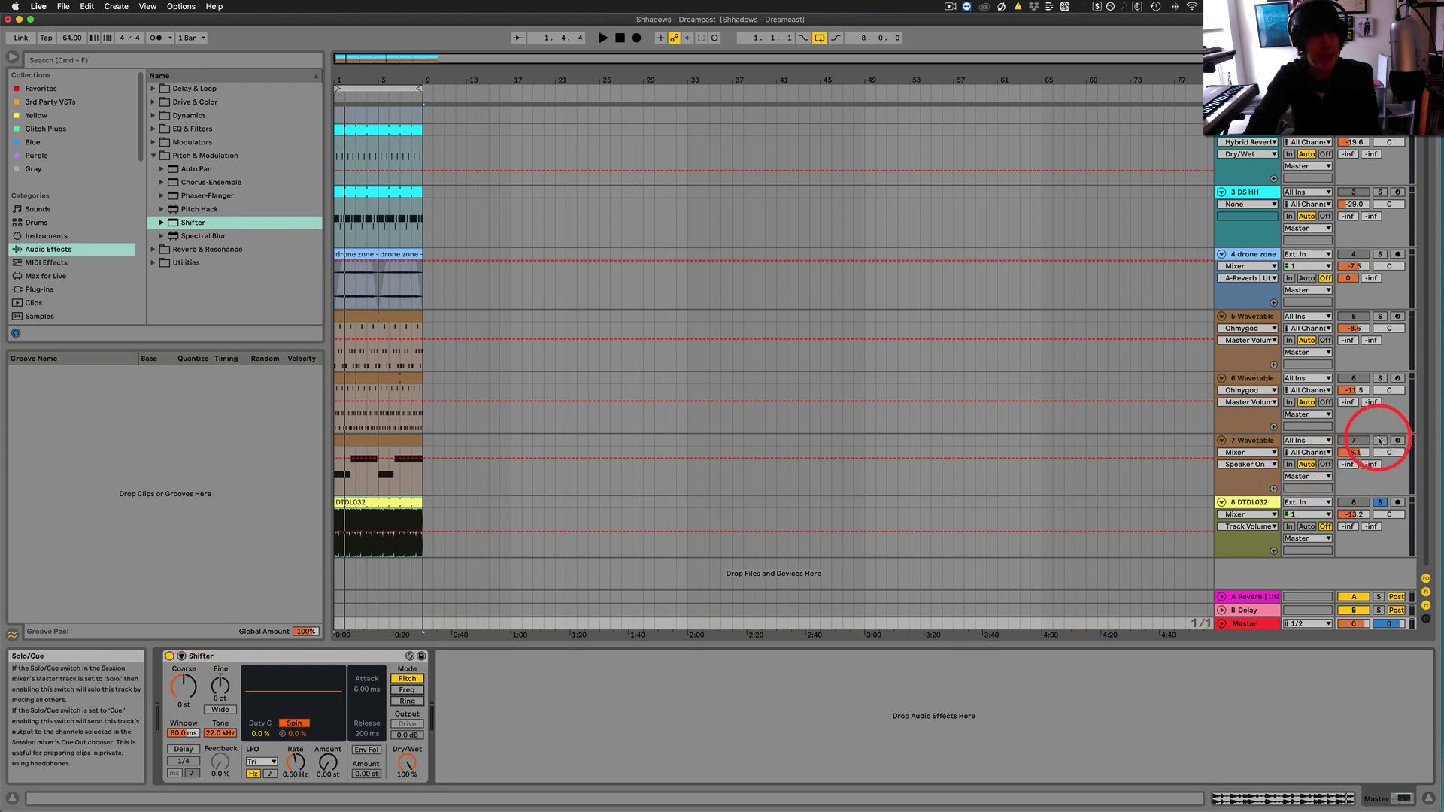
Solo the Wavetable track 5 and raise Shifter's Coarse pitch during playback, then reset it to 0 st
click(1381, 316)
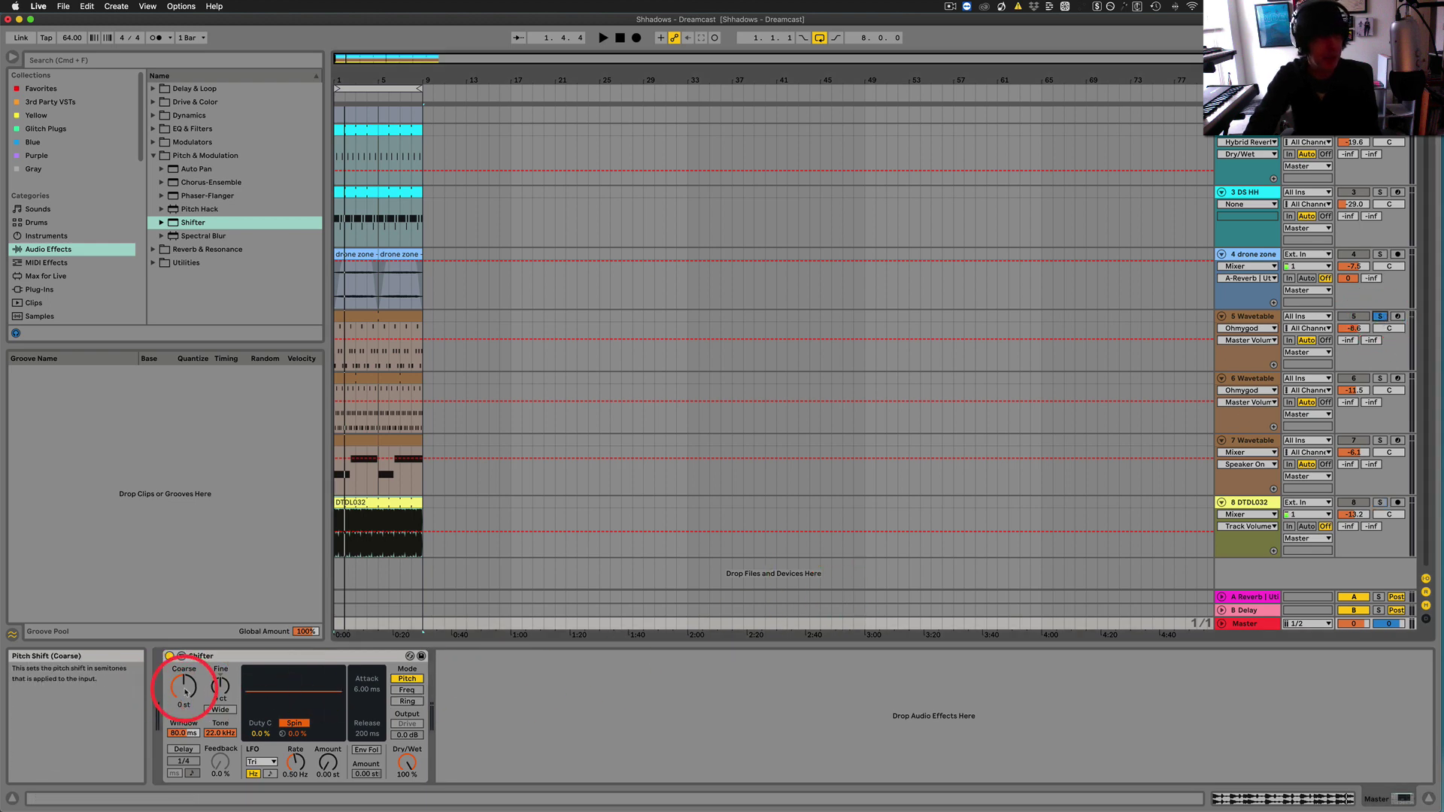
key(space)
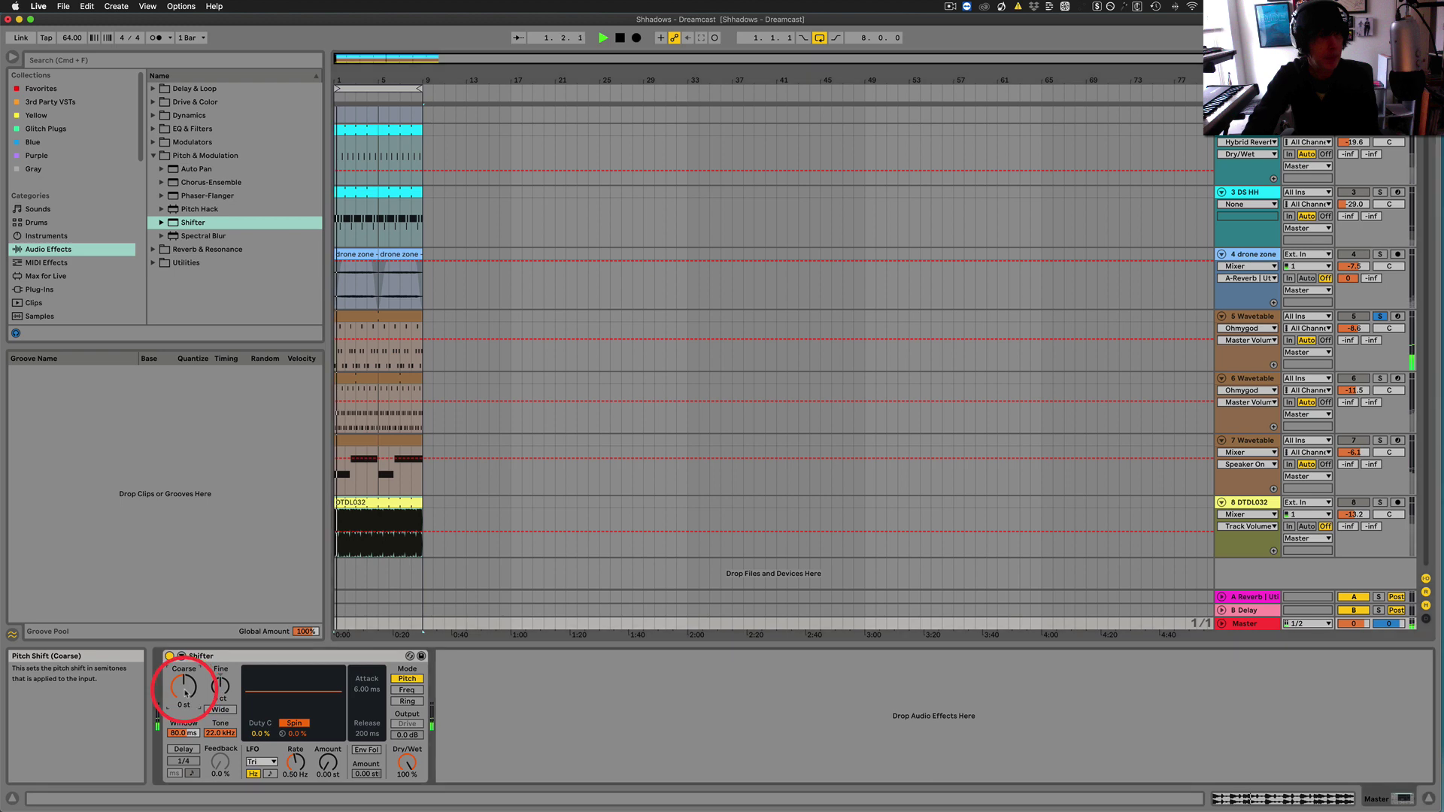
drag(185, 693, 190, 686)
key(space)
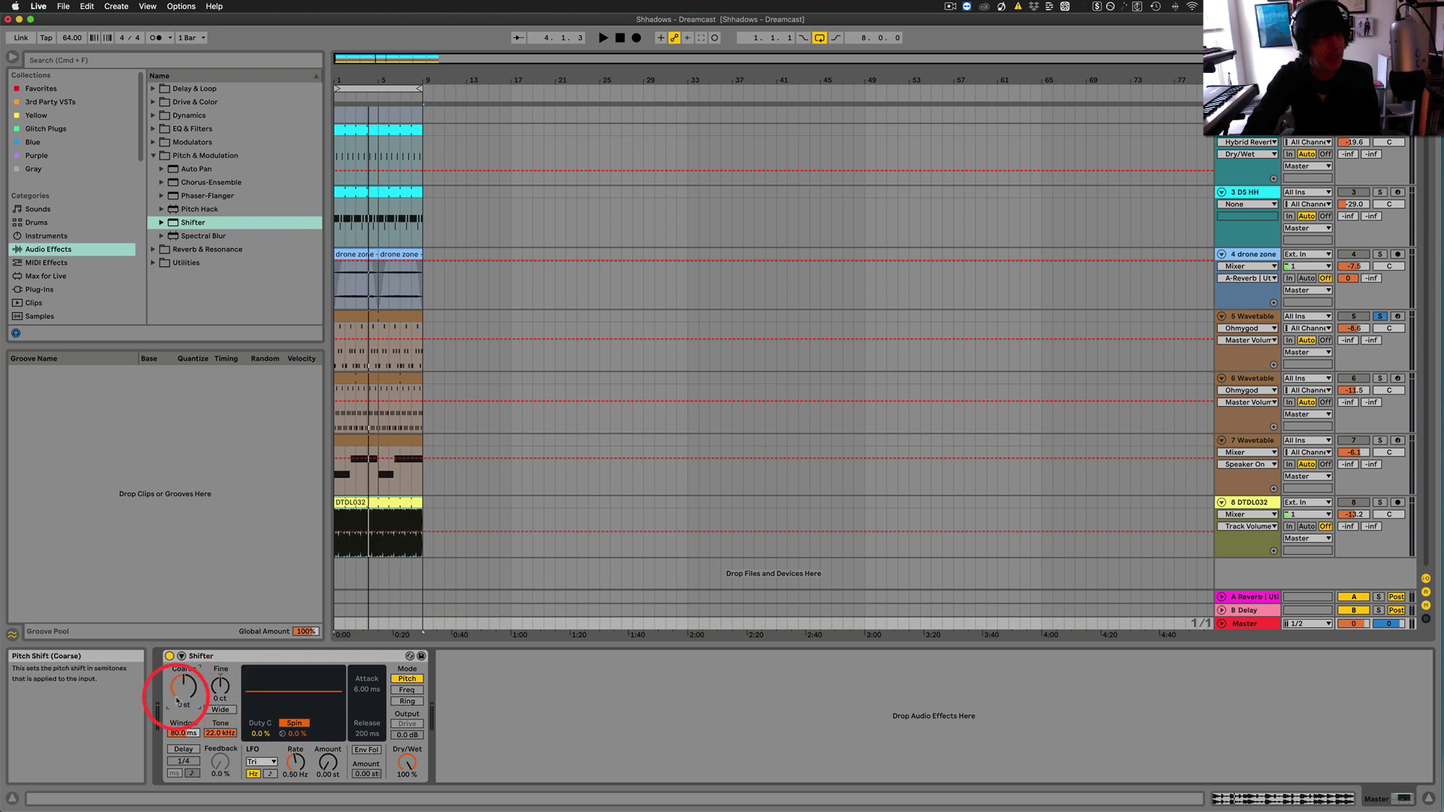
Audition a raised Shifter Fine pitch during playback, leaving it at 0 ct
key(space)
drag(220, 691, 222, 681)
key(space)
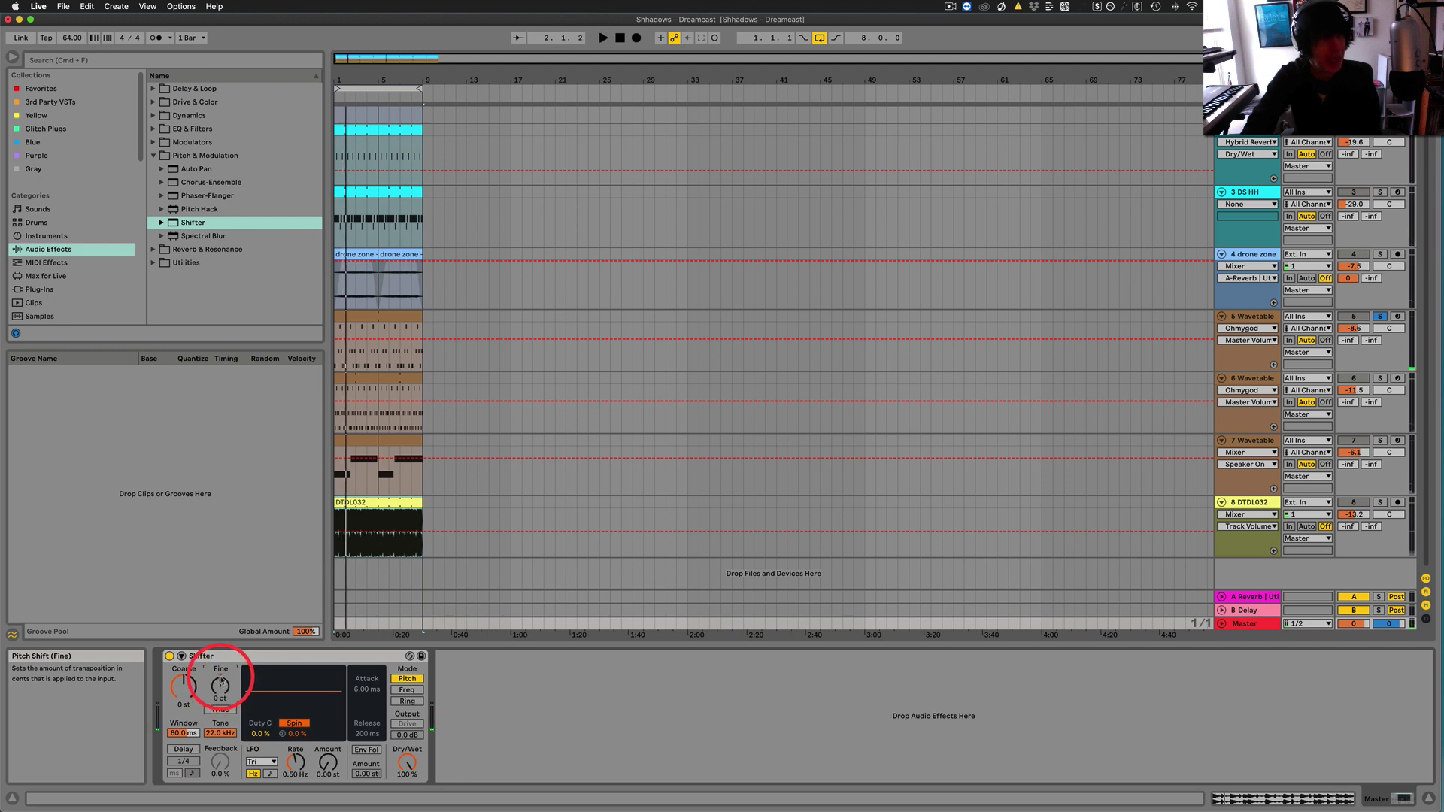
Place an LFO from Modulators after Shifter and lower its Depth to about 31 %
click(153, 143)
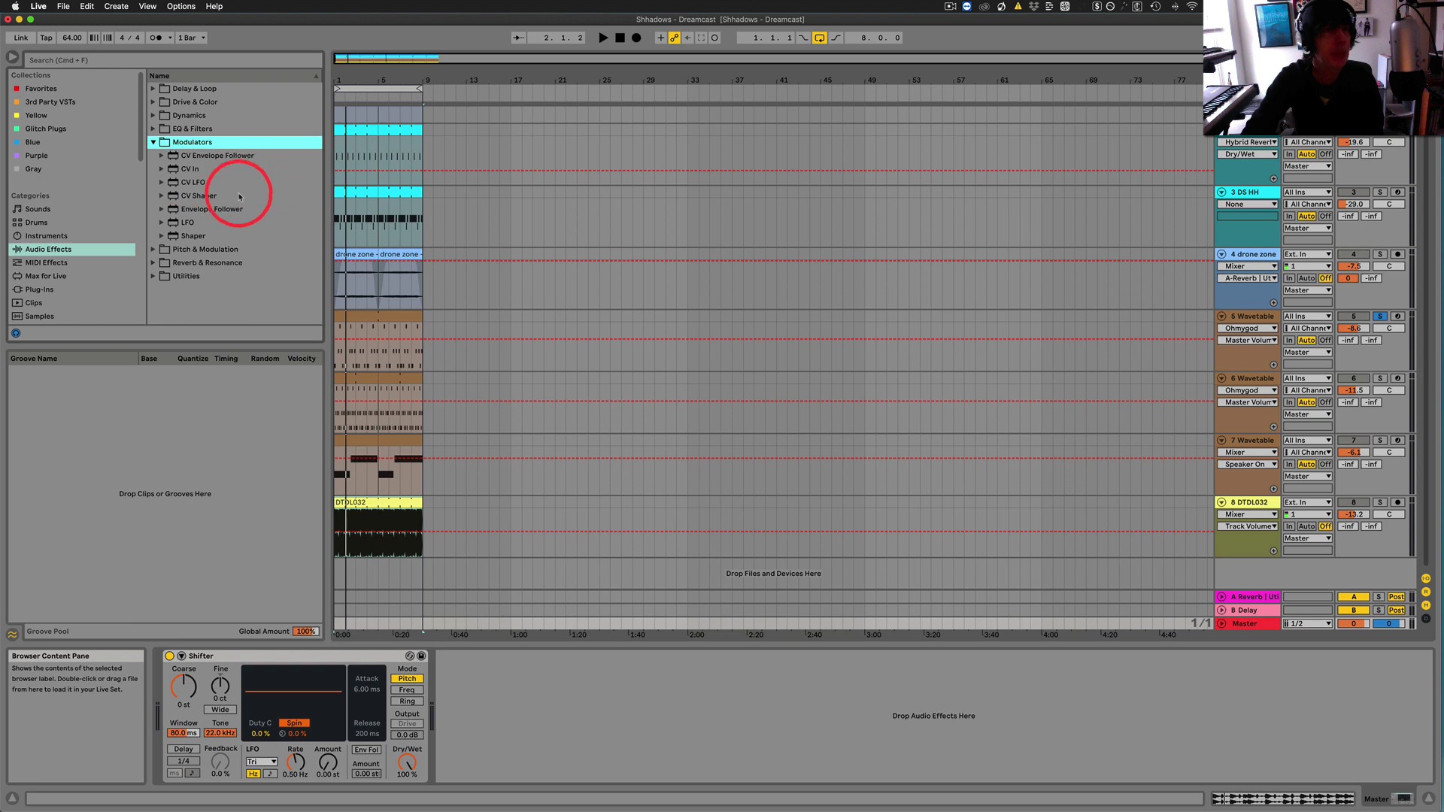
mouse_move(173, 224)
mouse_down()
mouse_move(371, 467)
mouse_move(499, 724)
mouse_move(474, 721)
mouse_up()
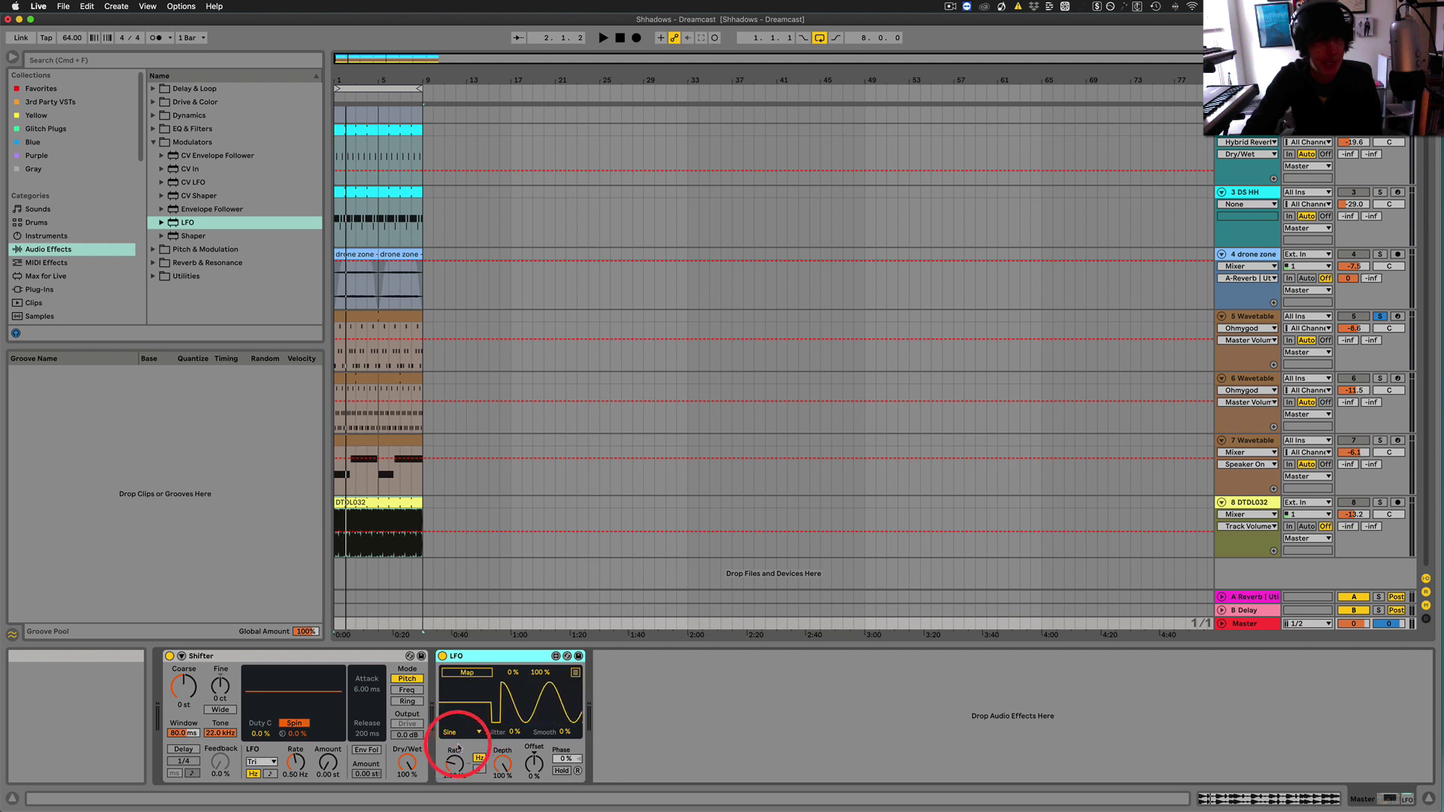
drag(504, 766, 454, 775)
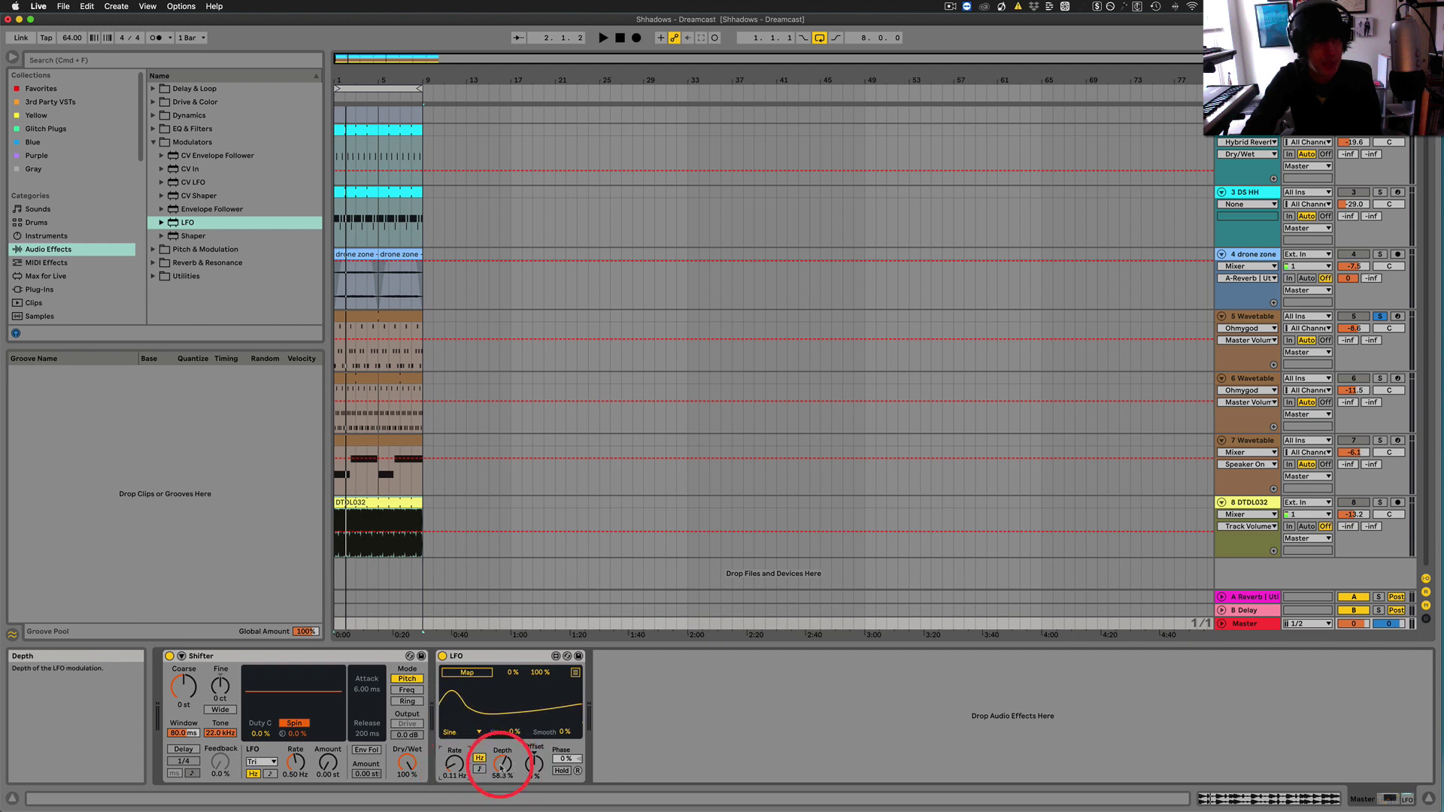
drag(502, 767, 501, 789)
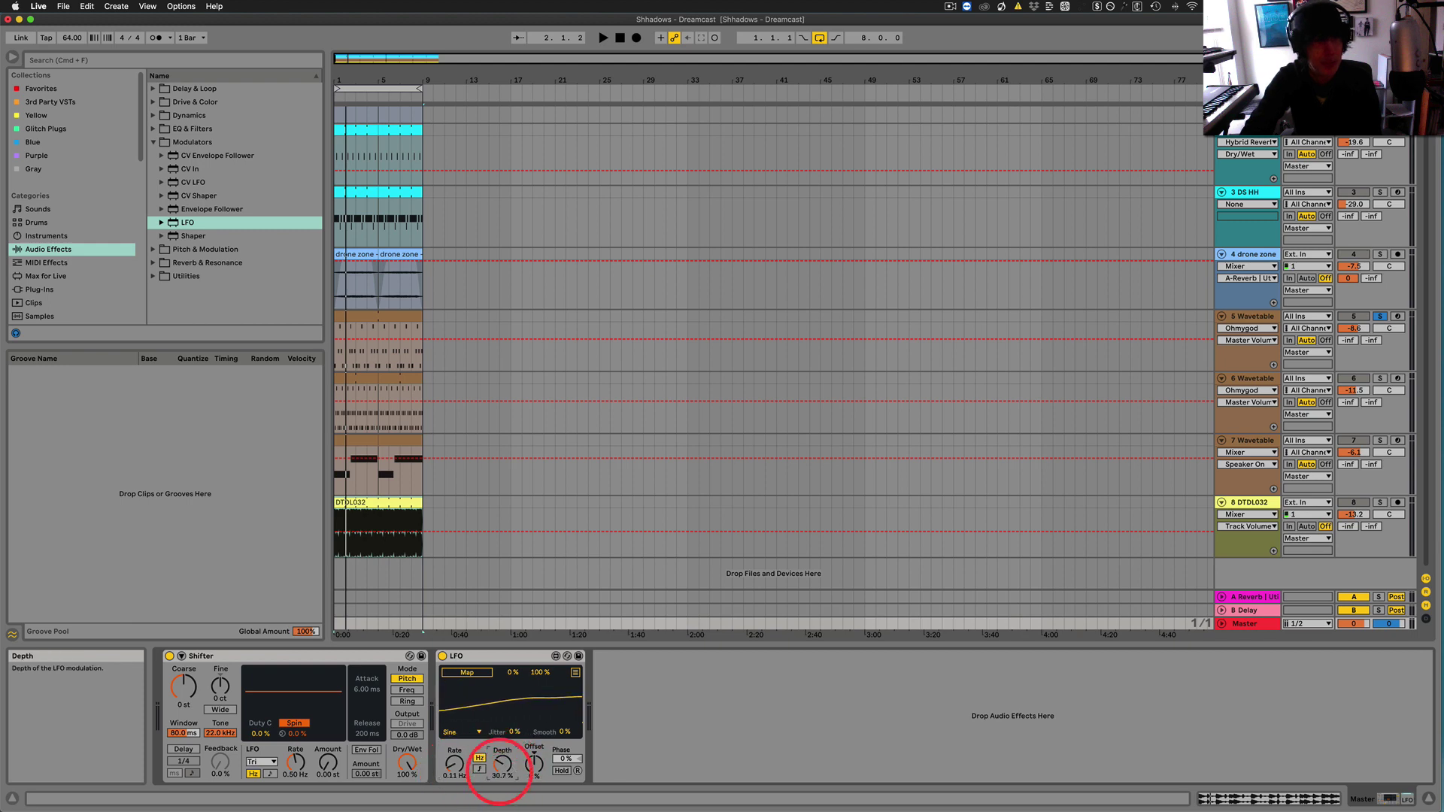
Map the LFO to Shifter's Fine pitch and trim Depth to about 27 % during playback
click(455, 674)
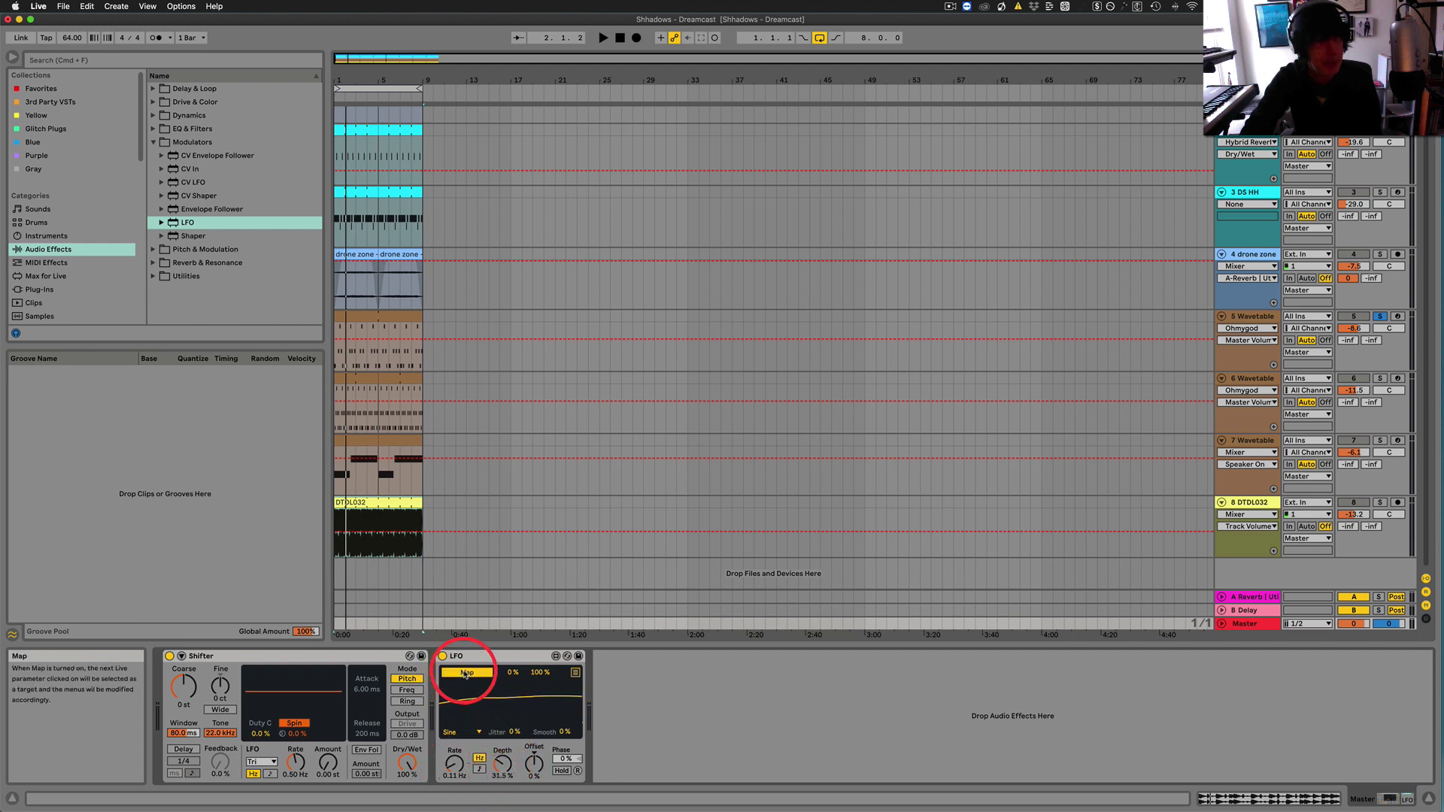
click(220, 686)
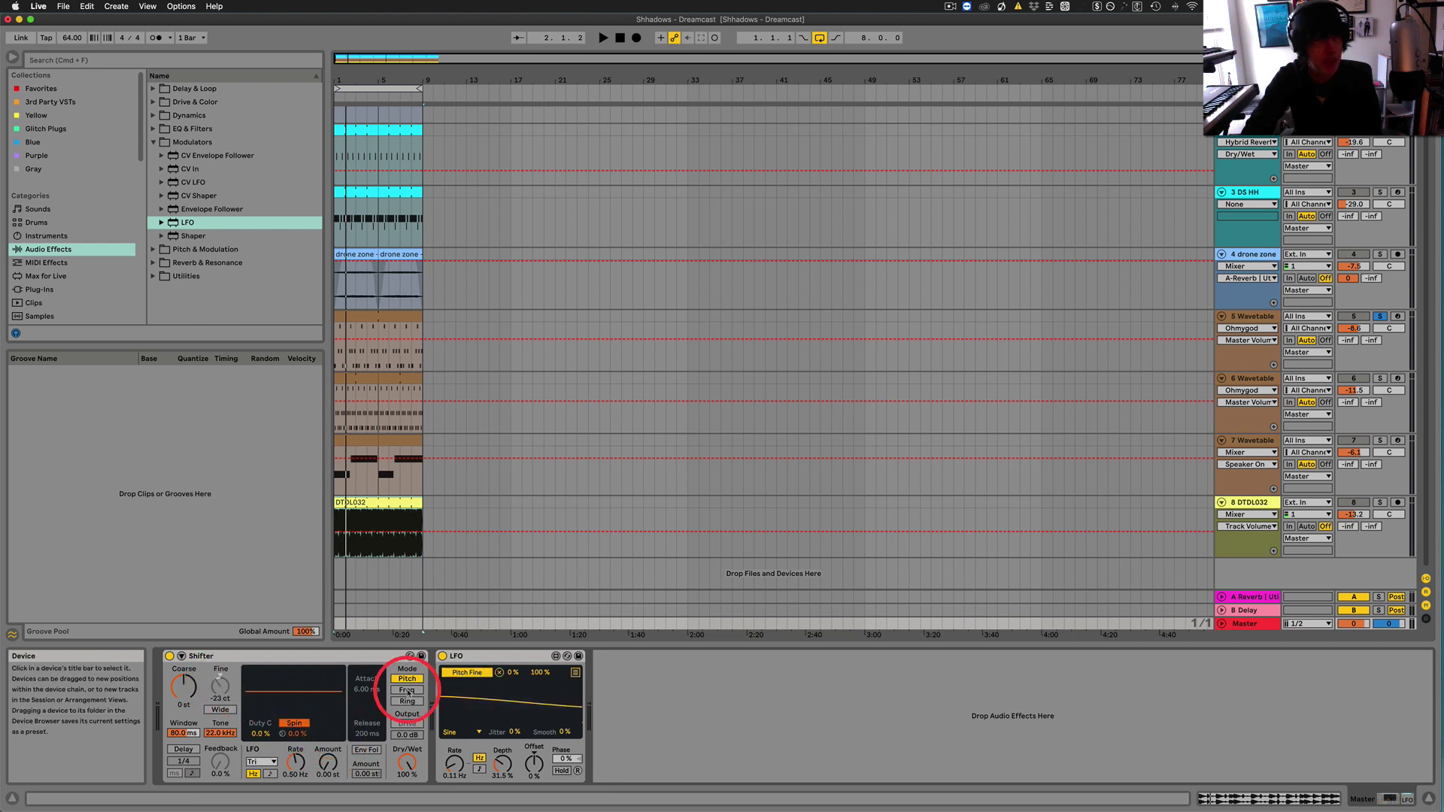
key(space)
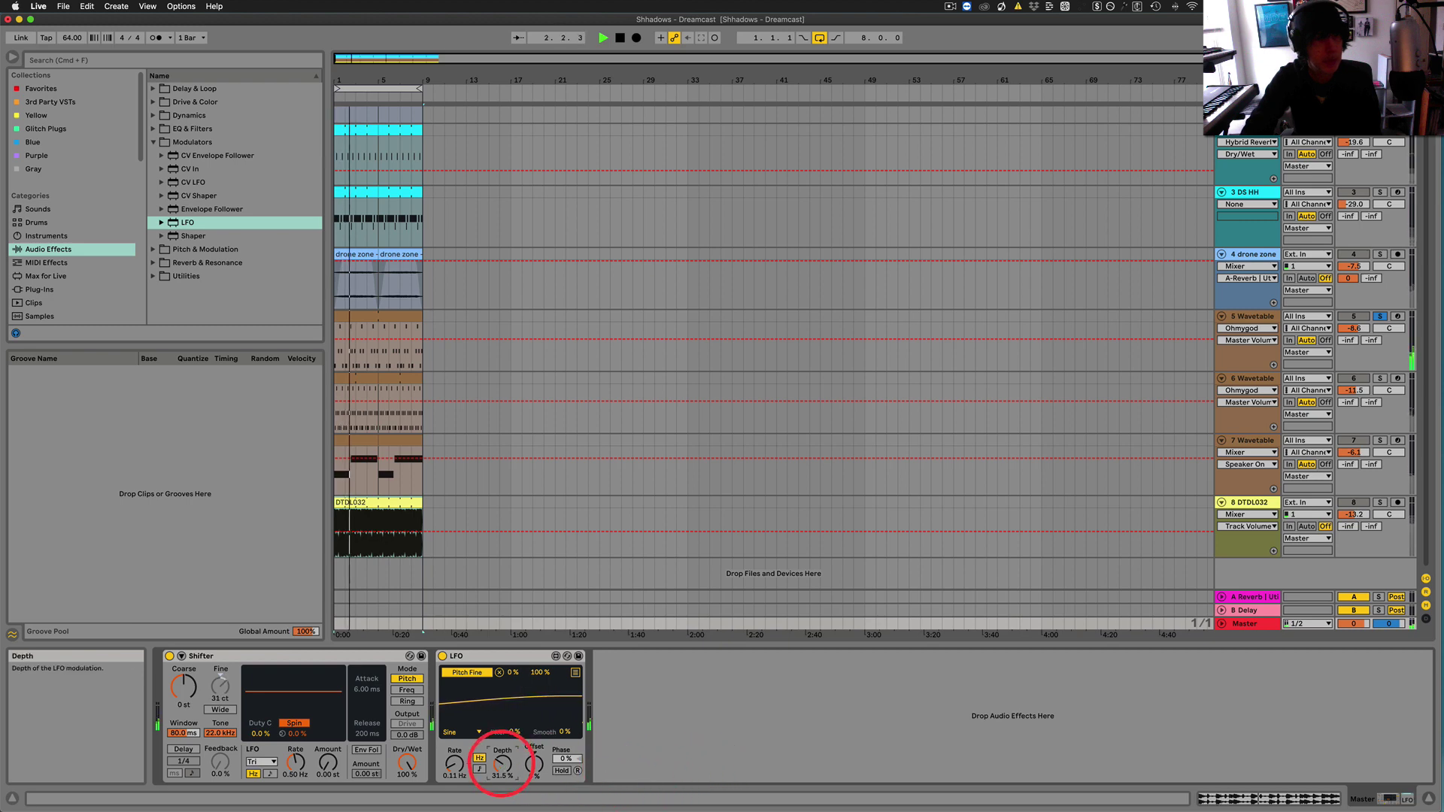
drag(502, 762, 453, 767)
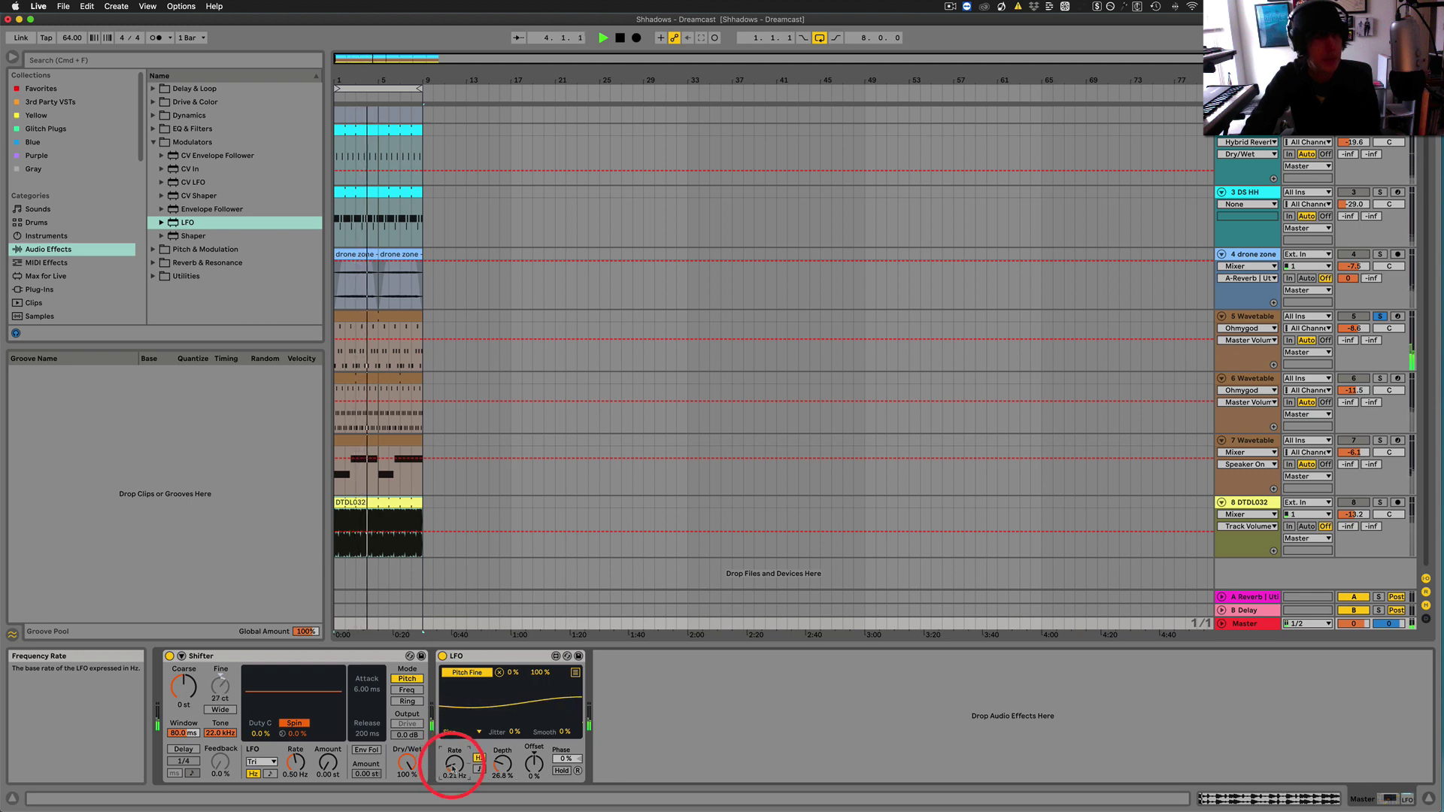
key(space)
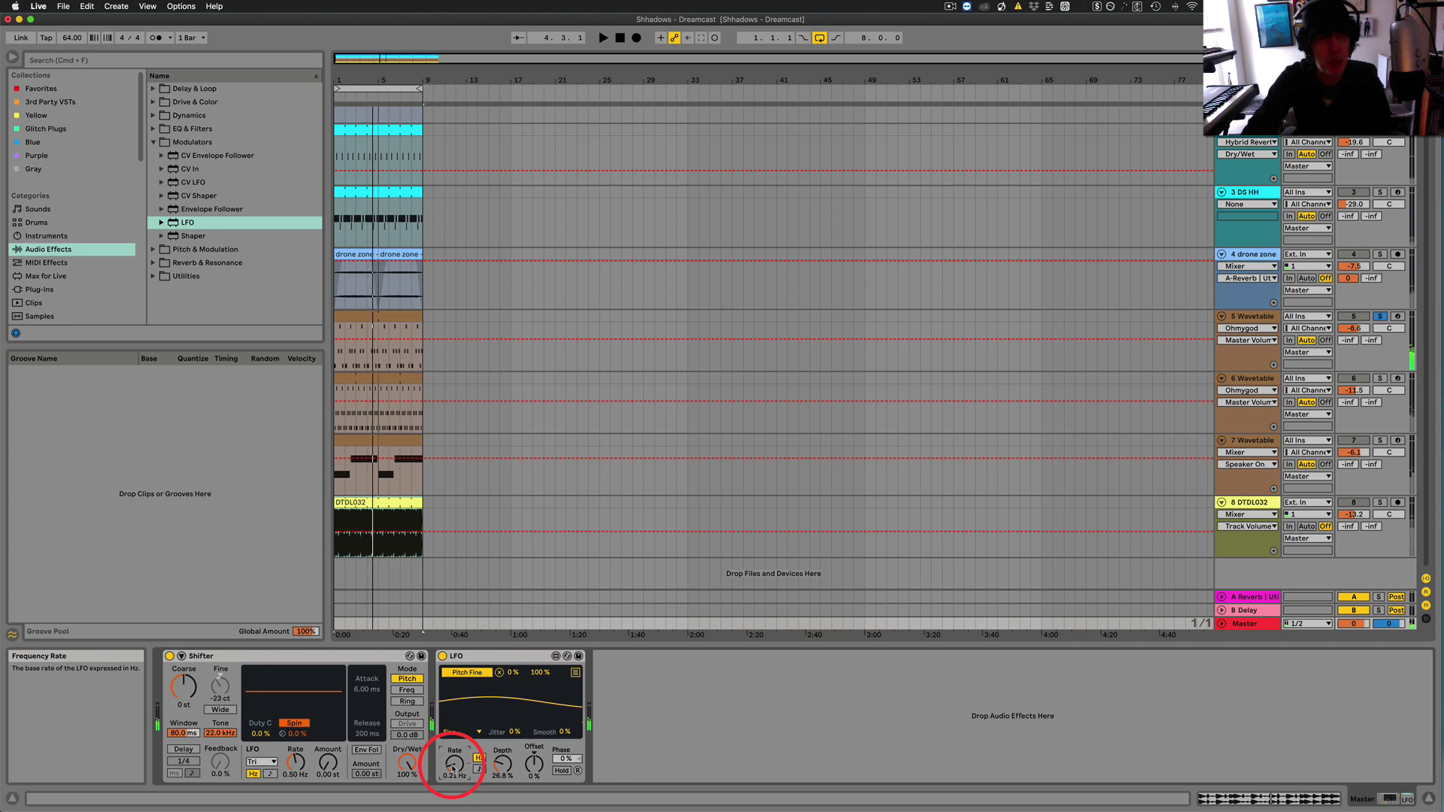
Delete the LFO device and keep Shifter's LFO waveform on Triangle
click(477, 659)
key(Delete)
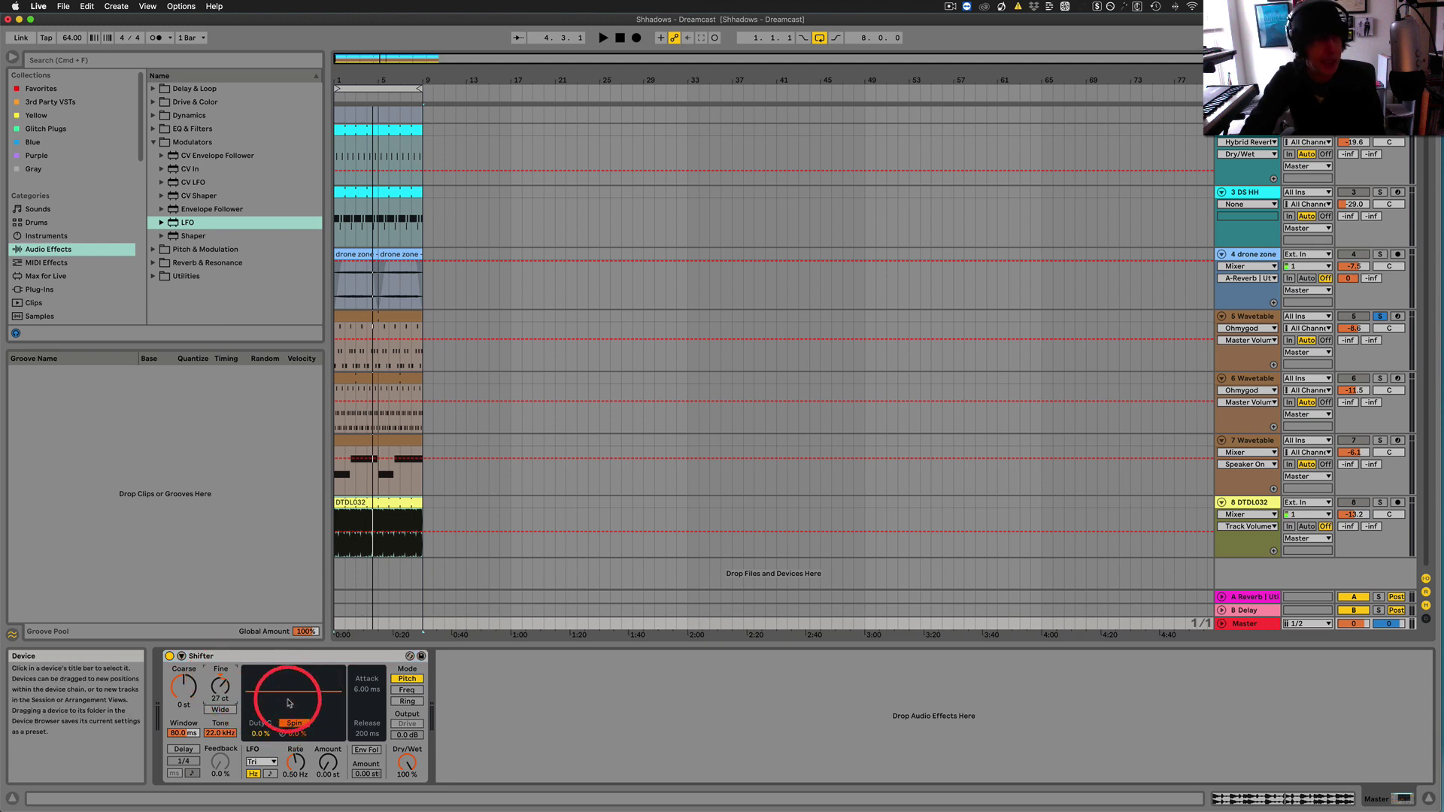
click(267, 762)
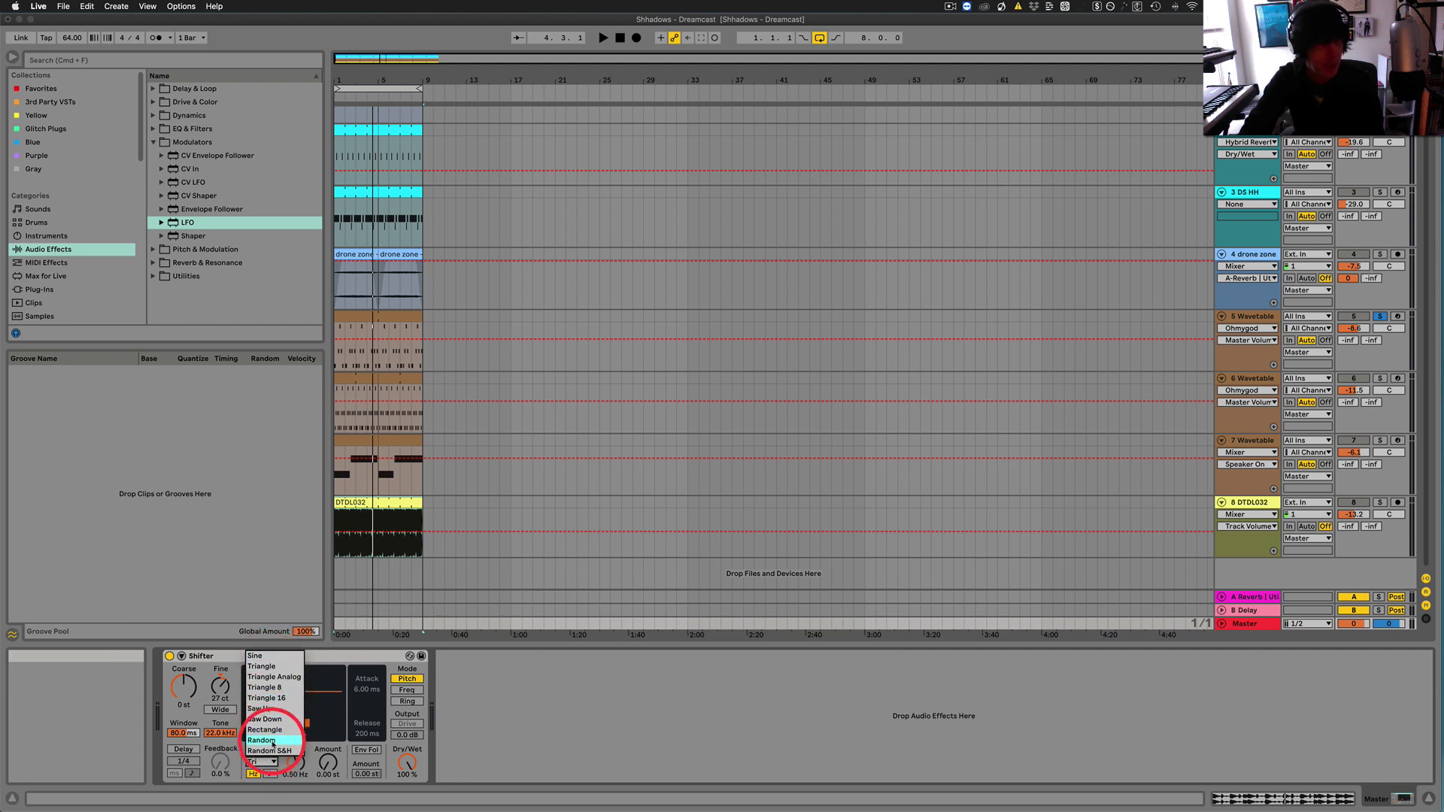
click(347, 767)
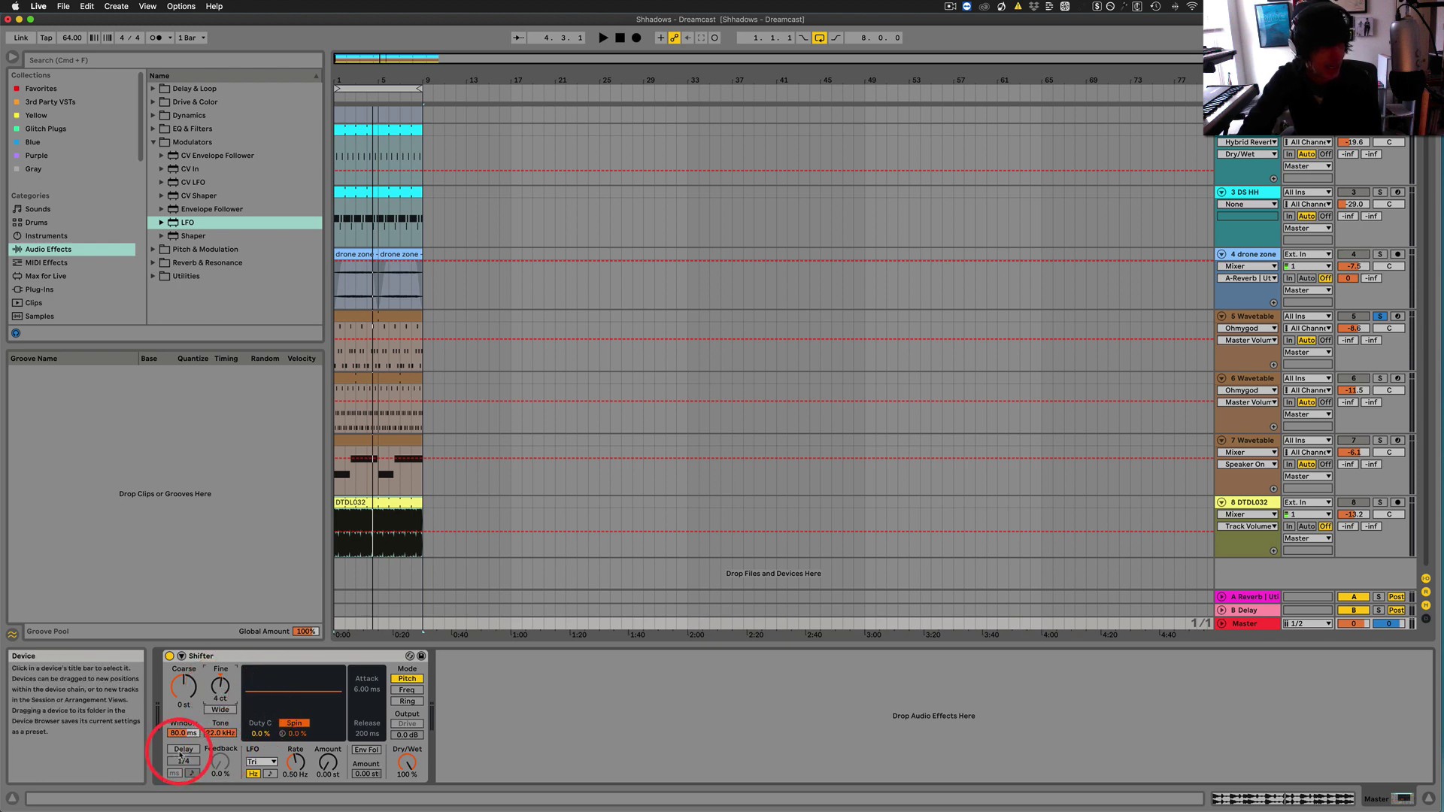
Toggle Shifter's delay on and off, then lower its tone cutoff during playback
click(183, 750)
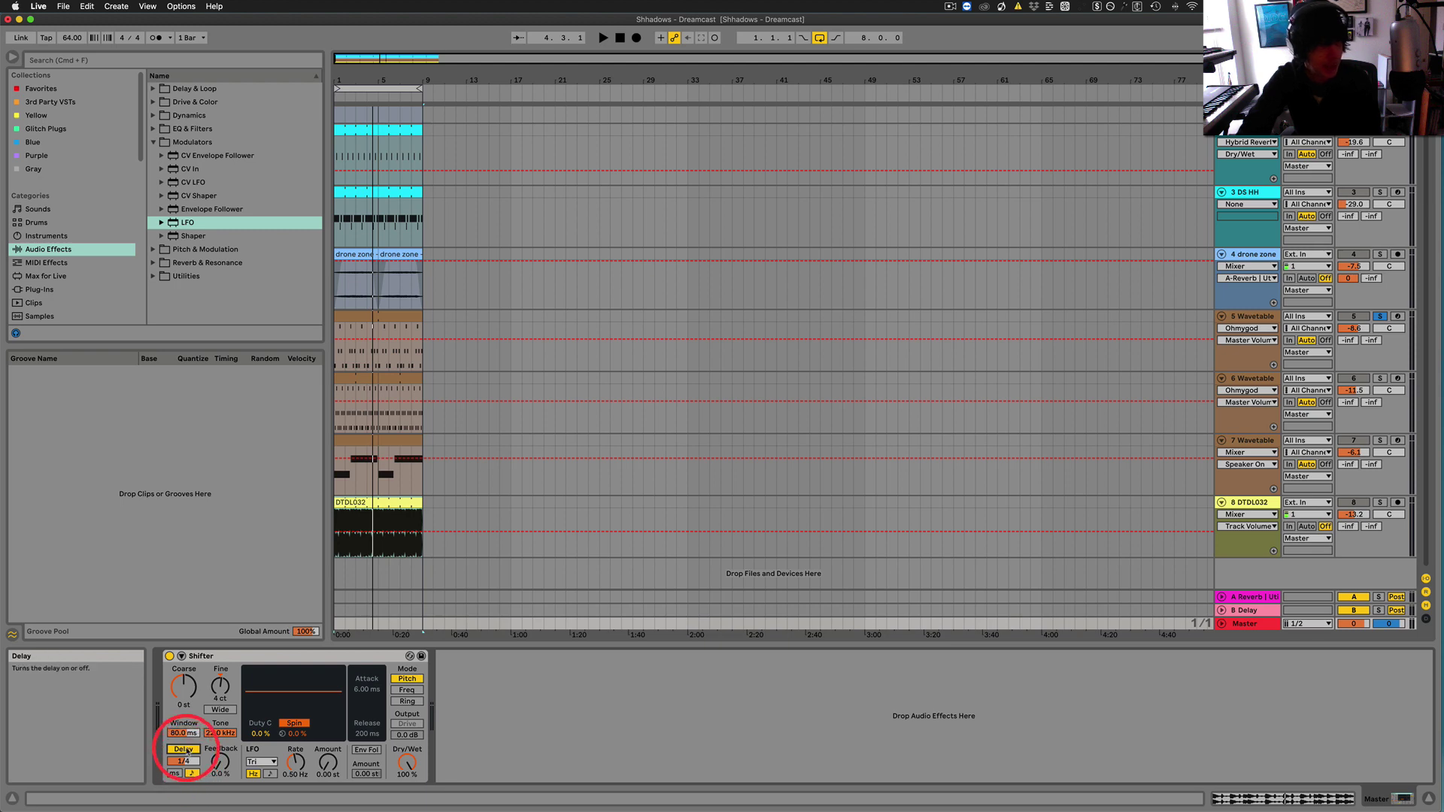
click(184, 750)
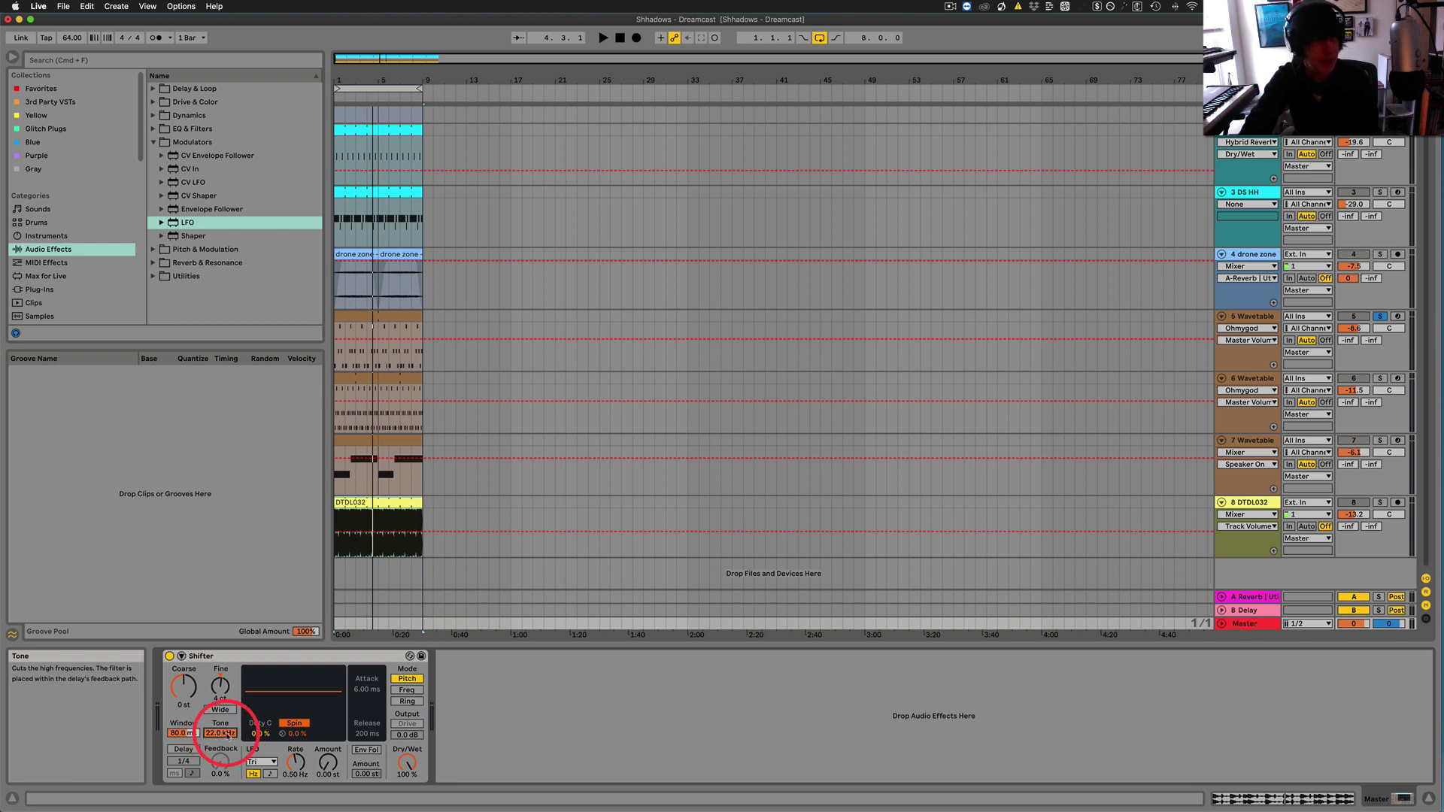
key(space)
drag(223, 734, 222, 700)
key(space)
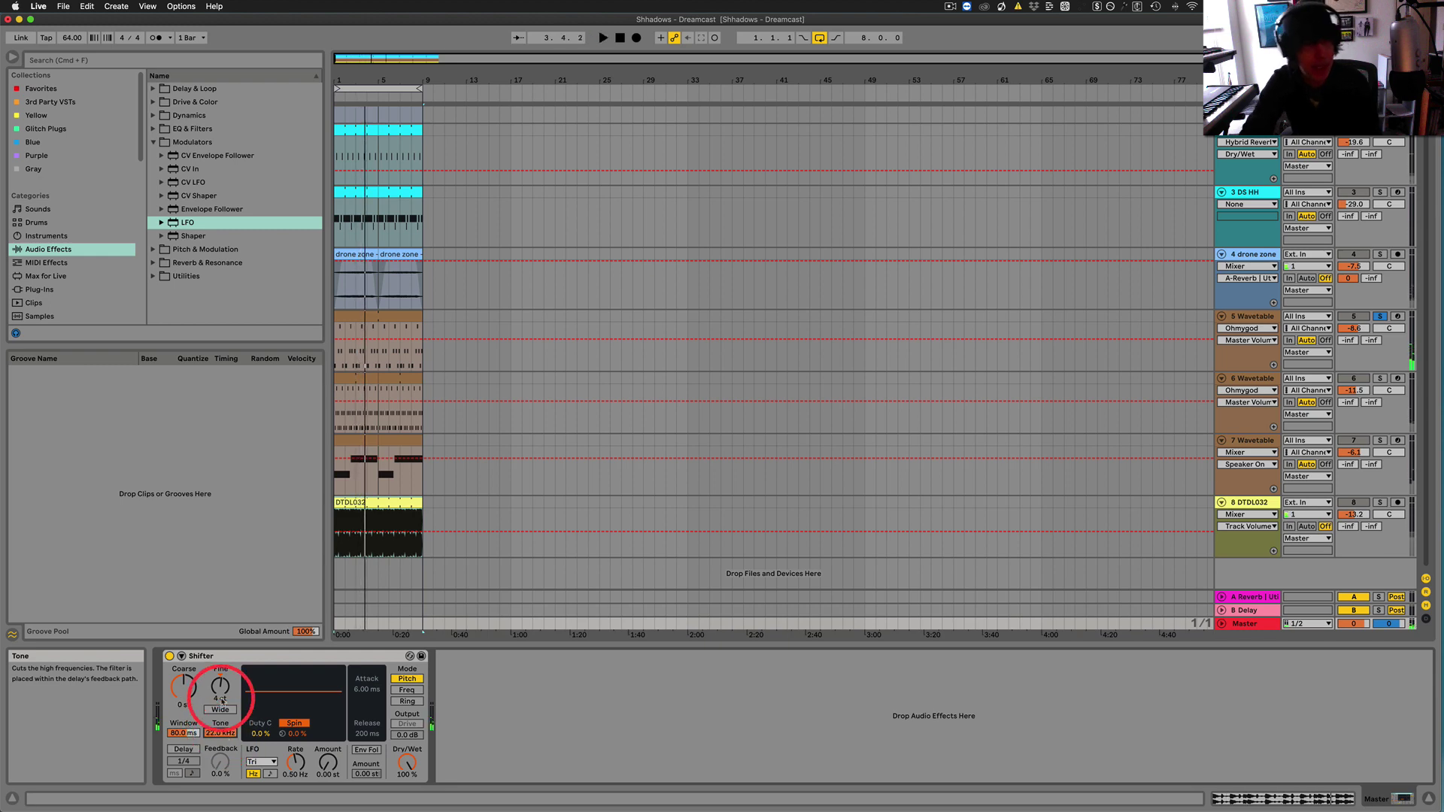
Enable Shifter's Wide stereo mode and raise the Spread by a few cents
click(218, 737)
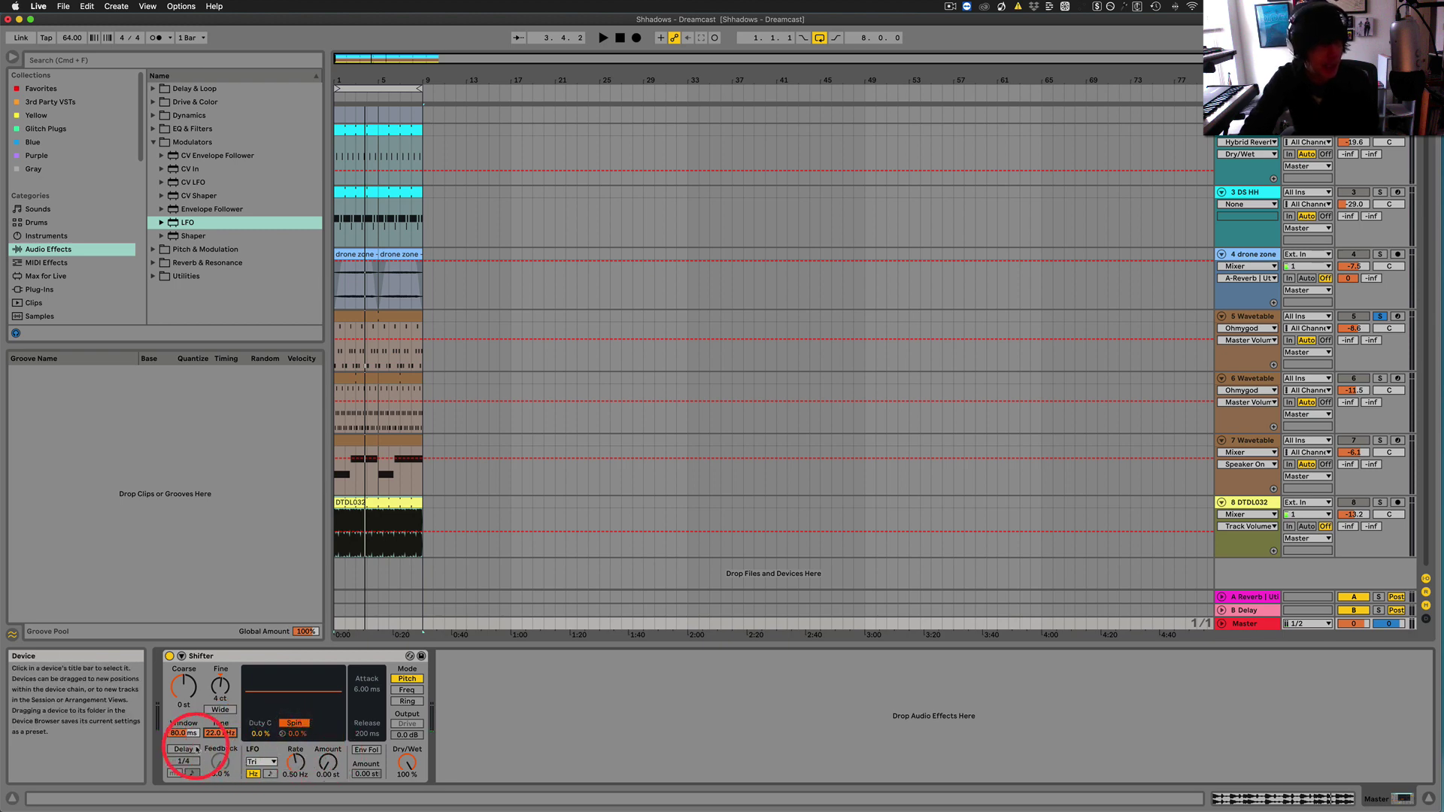
click(221, 710)
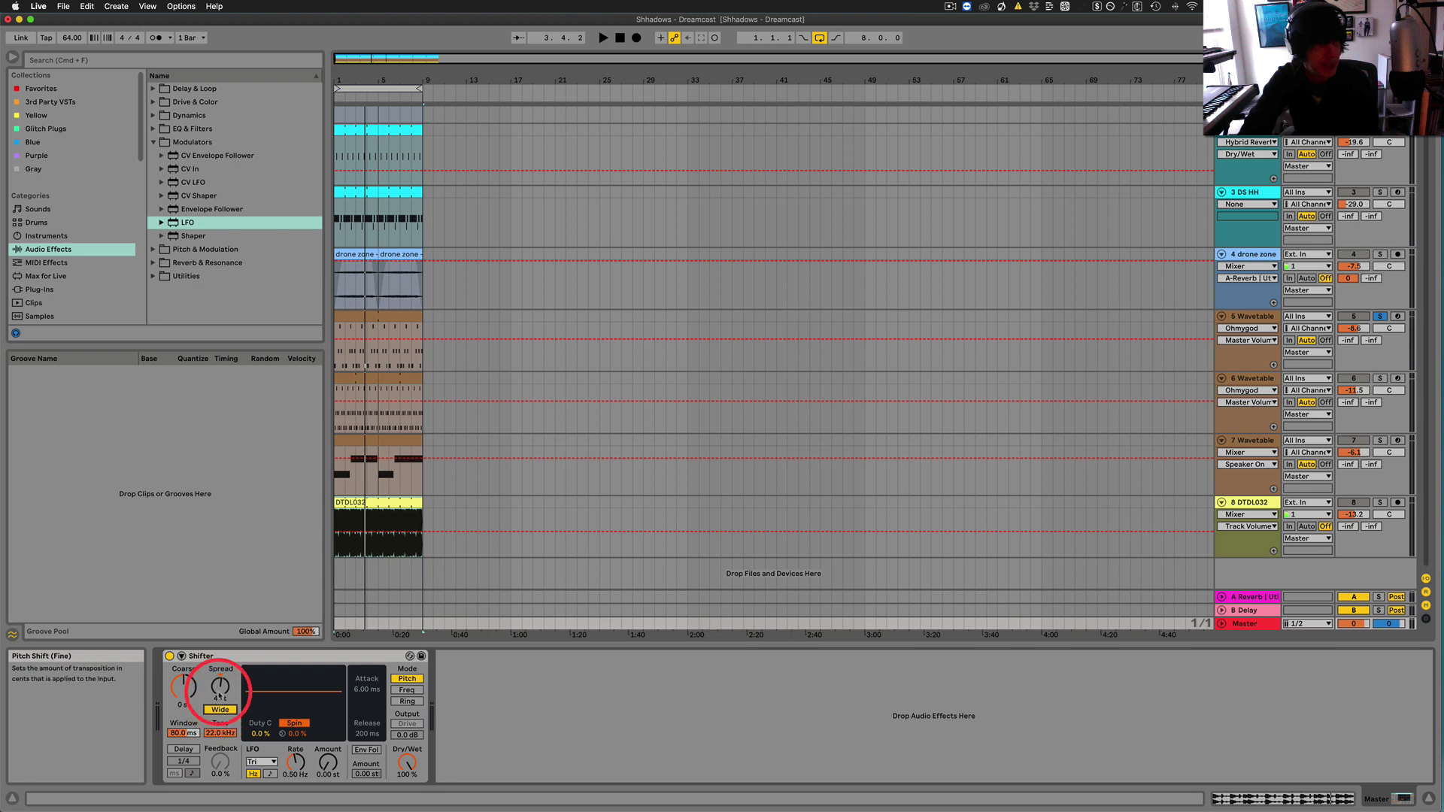
drag(220, 696, 221, 682)
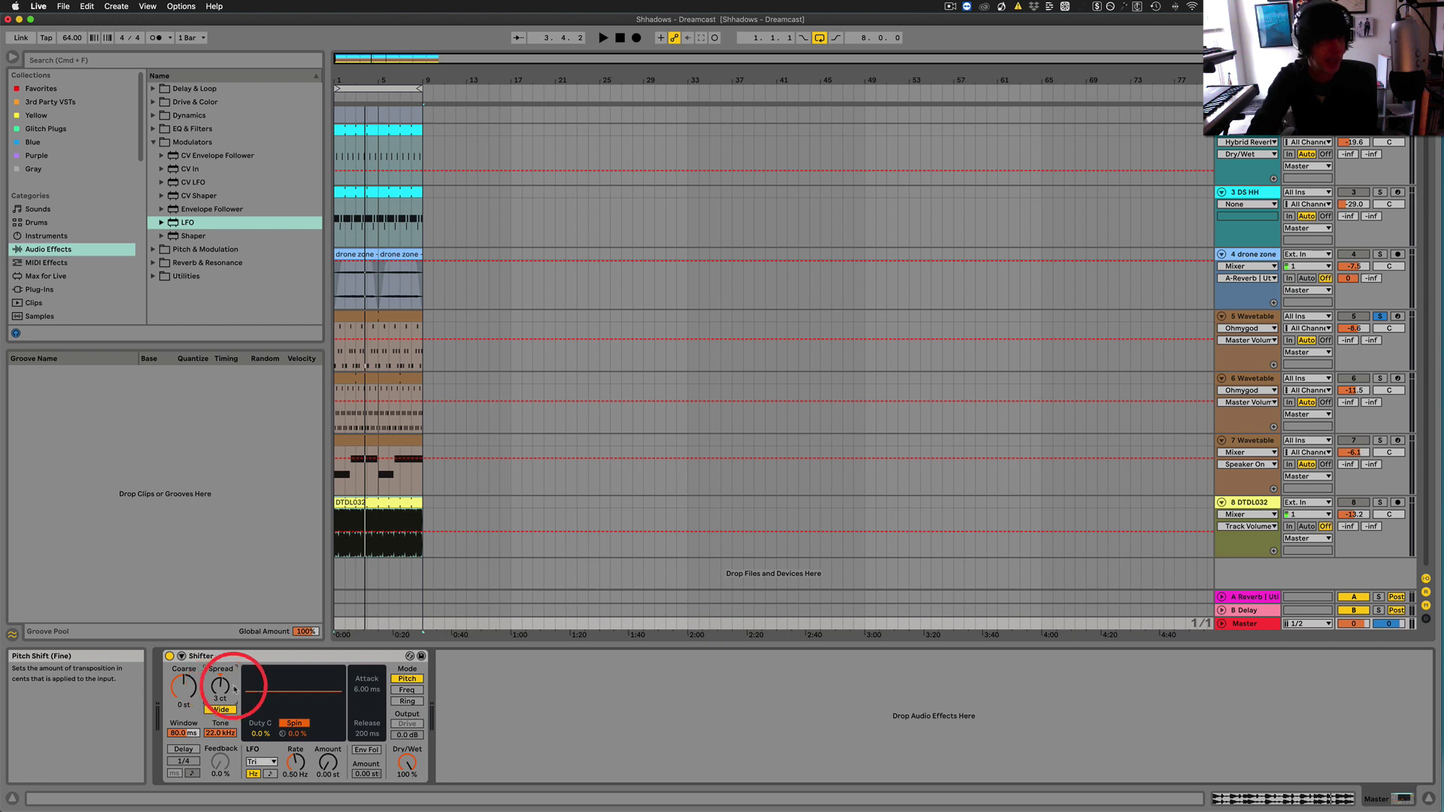
Turn off Shifter's Wide mode, add a Utility after Shifter, widen it while playing, then bypass it
click(219, 710)
click(151, 277)
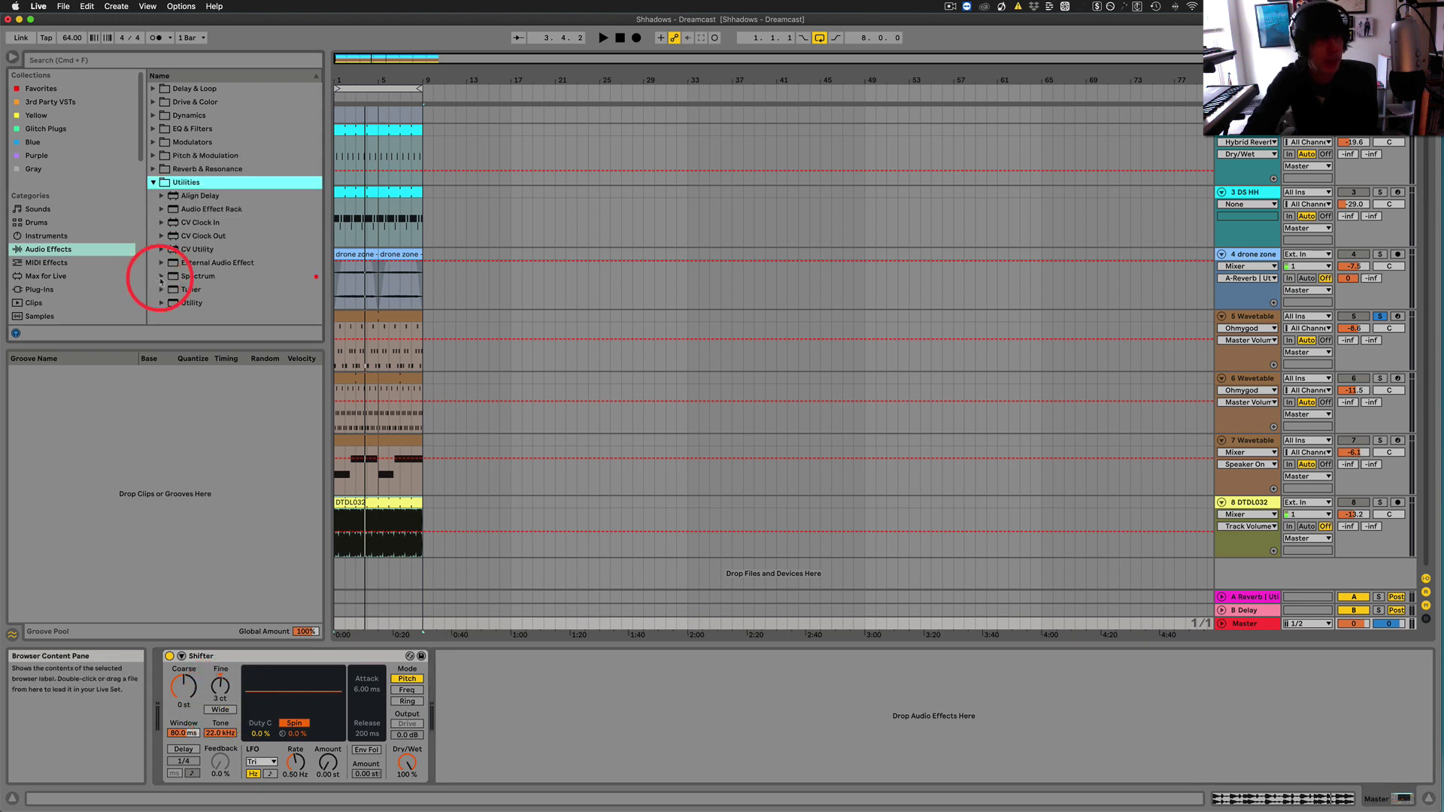
drag(199, 302, 459, 676)
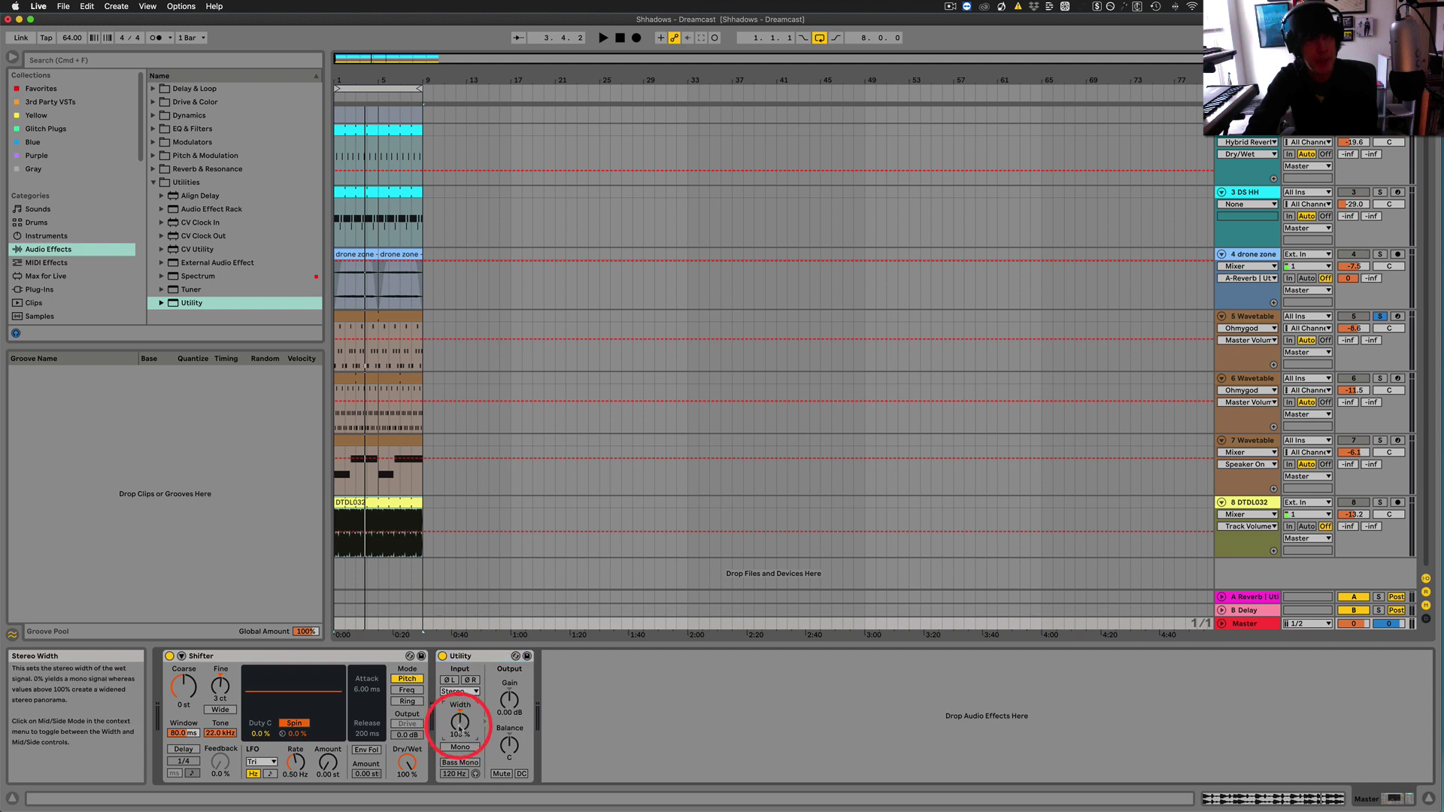
key(space)
mouse_move(459, 726)
mouse_down()
mouse_move(459, 699)
mouse_move(460, 723)
mouse_up()
key(space)
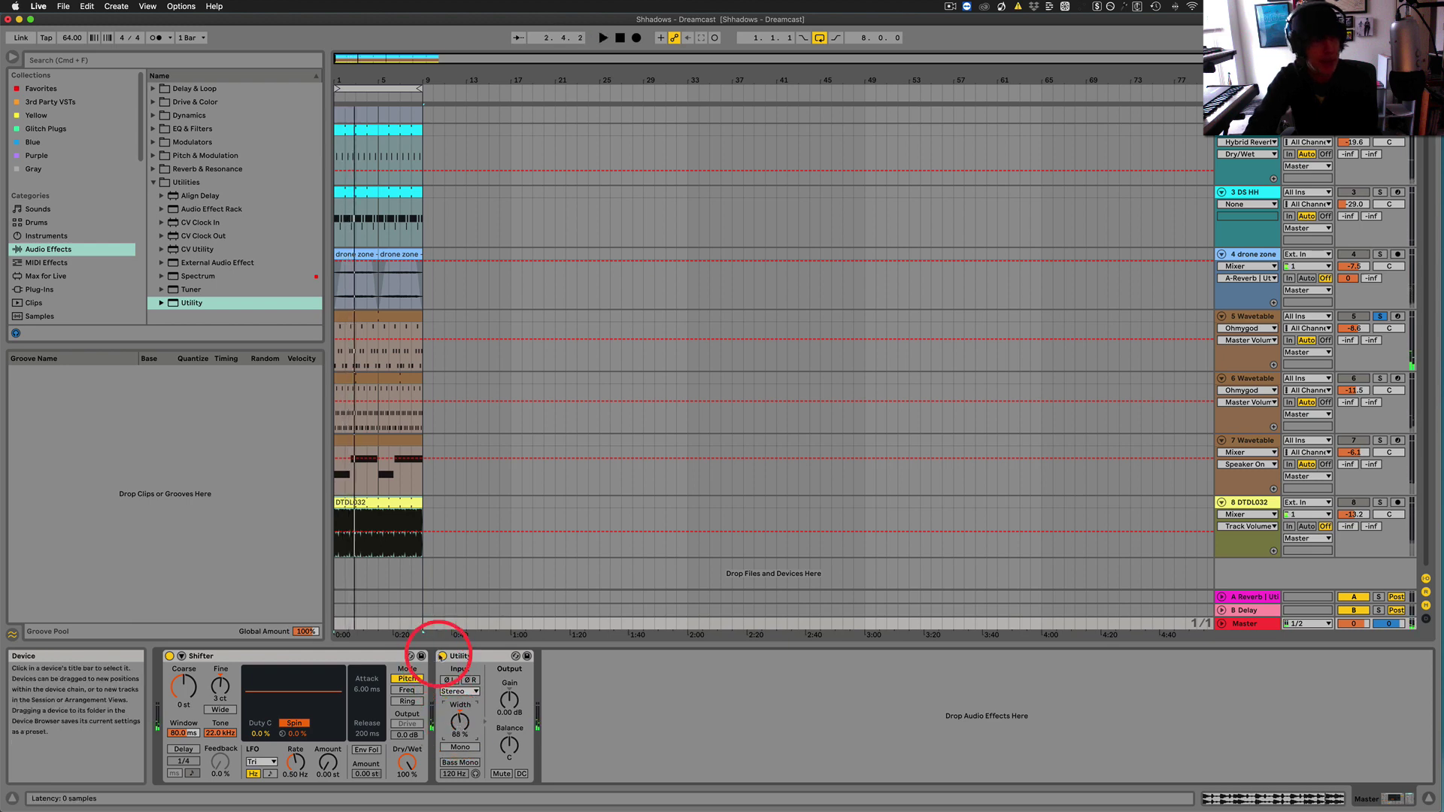
click(443, 655)
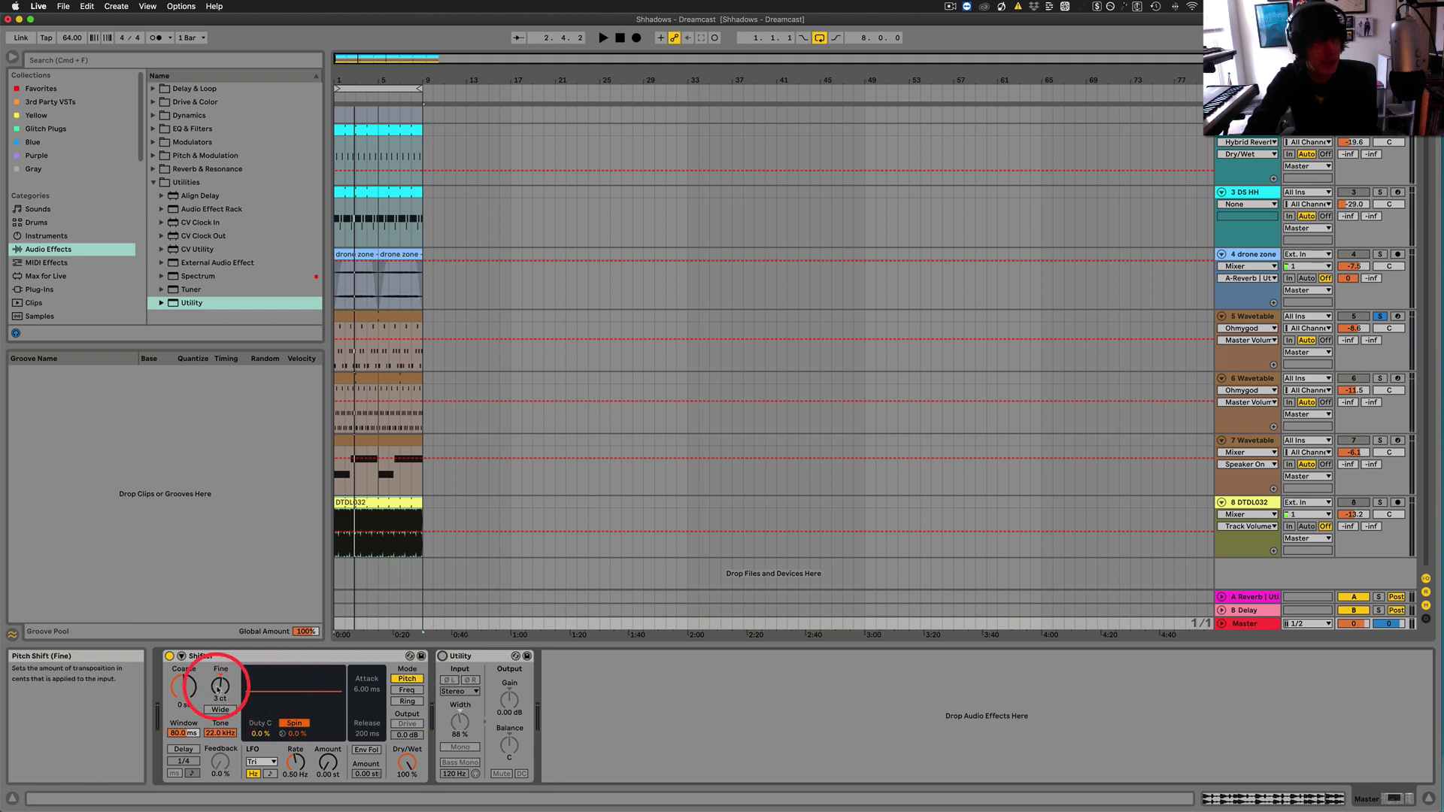
Re-enable Shifter's Wide mode and sweep the Spread during playback, ending at 0 ct
click(220, 710)
scroll(223, 697, up, 5)
key(space)
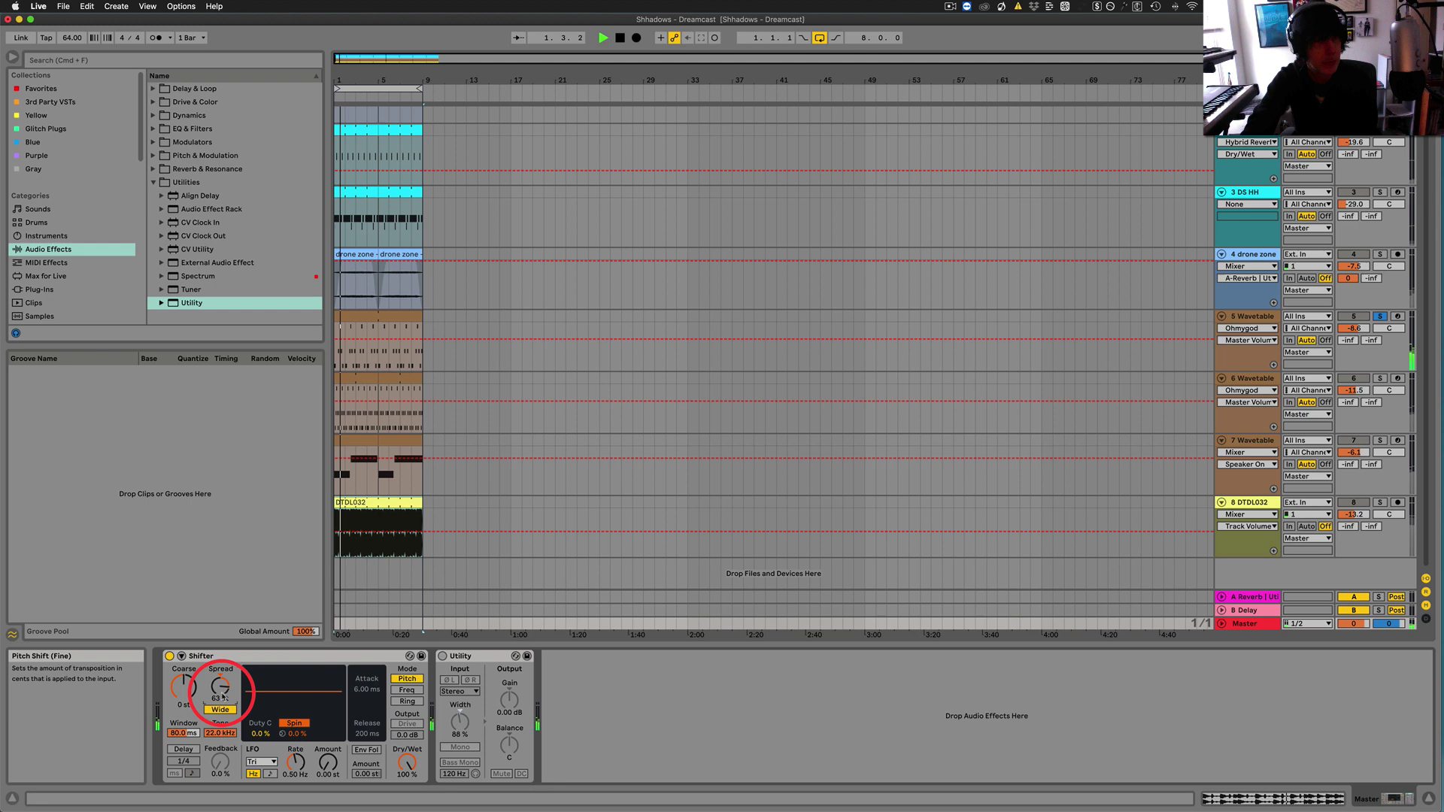
scroll(222, 697, up, 5)
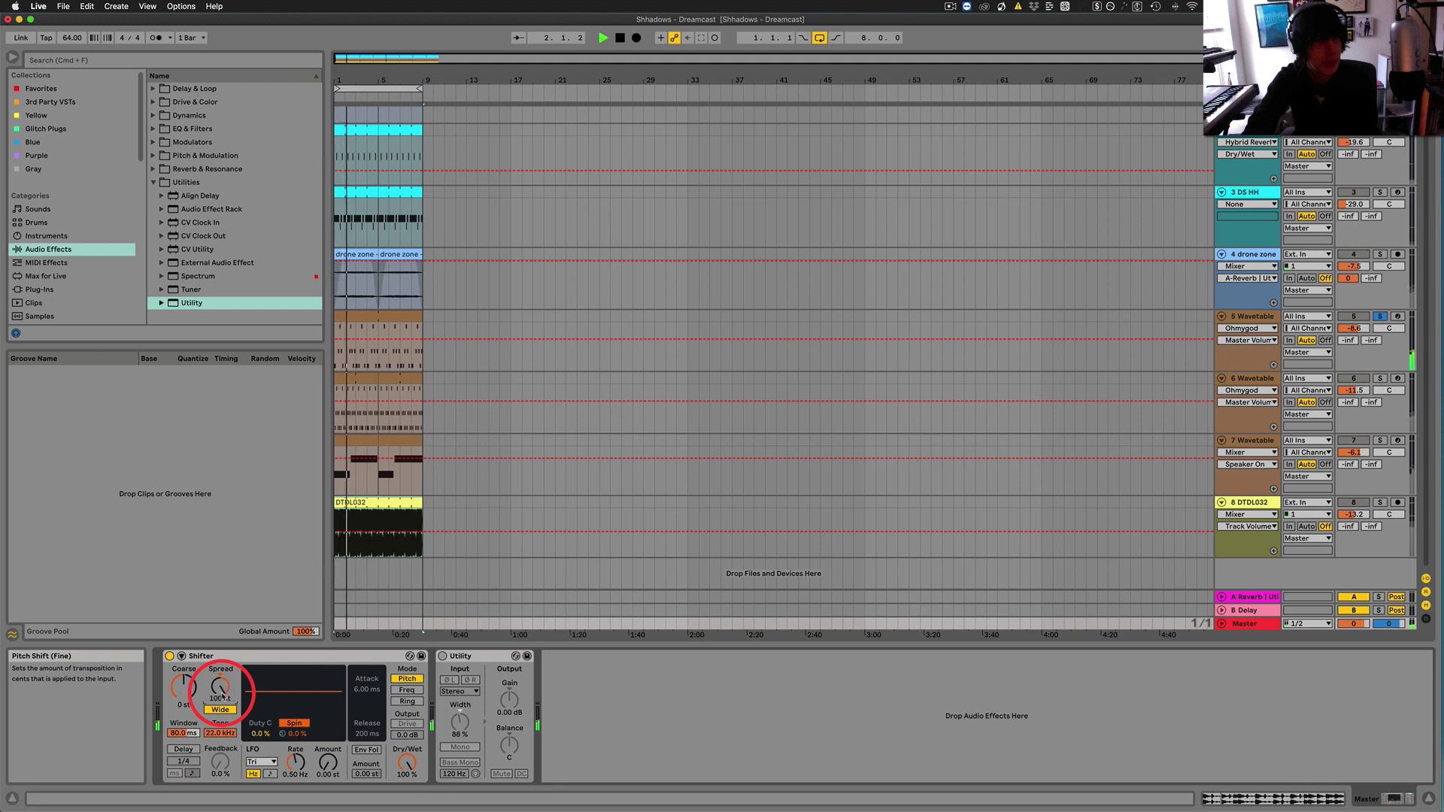
scroll(222, 697, down, 10)
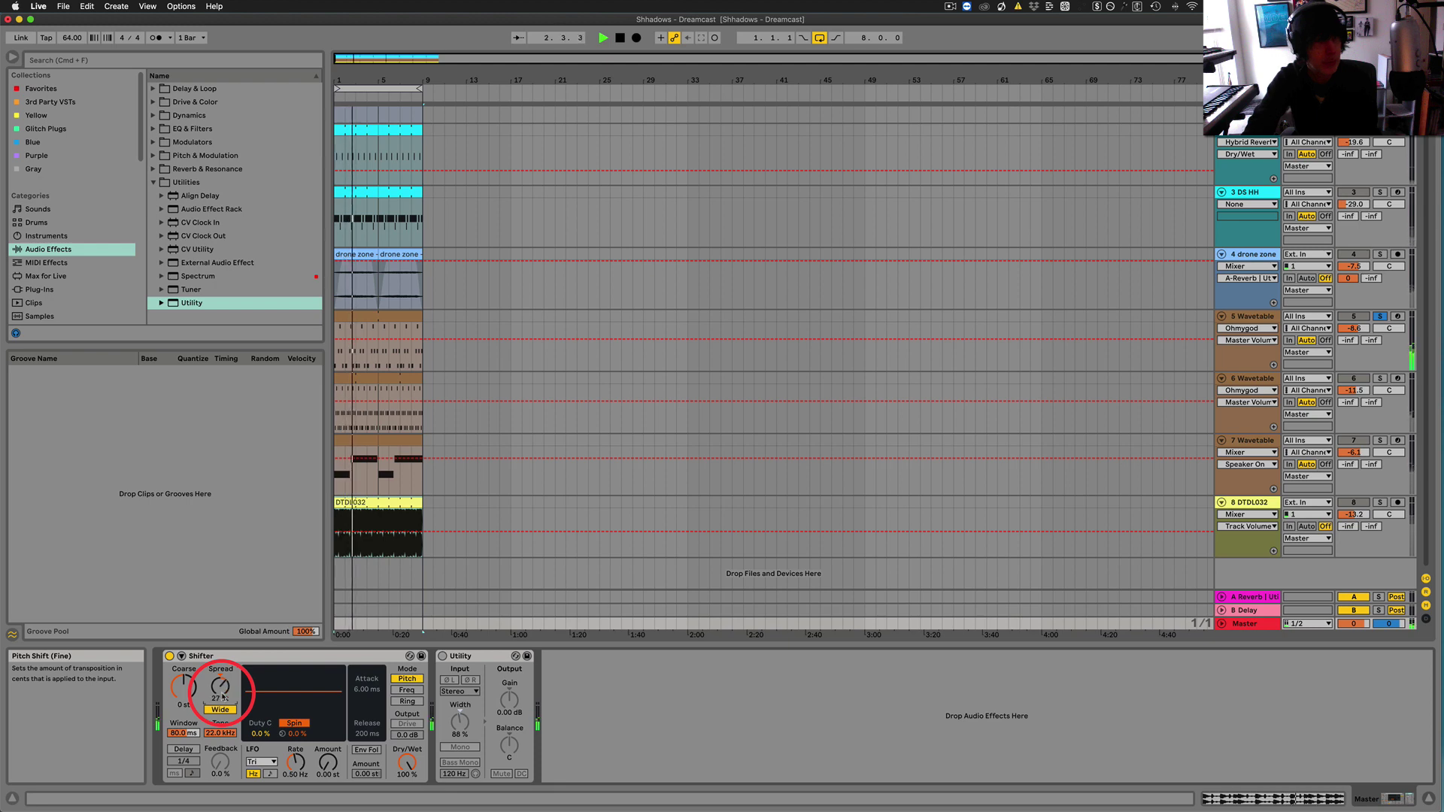
scroll(222, 697, down, 7)
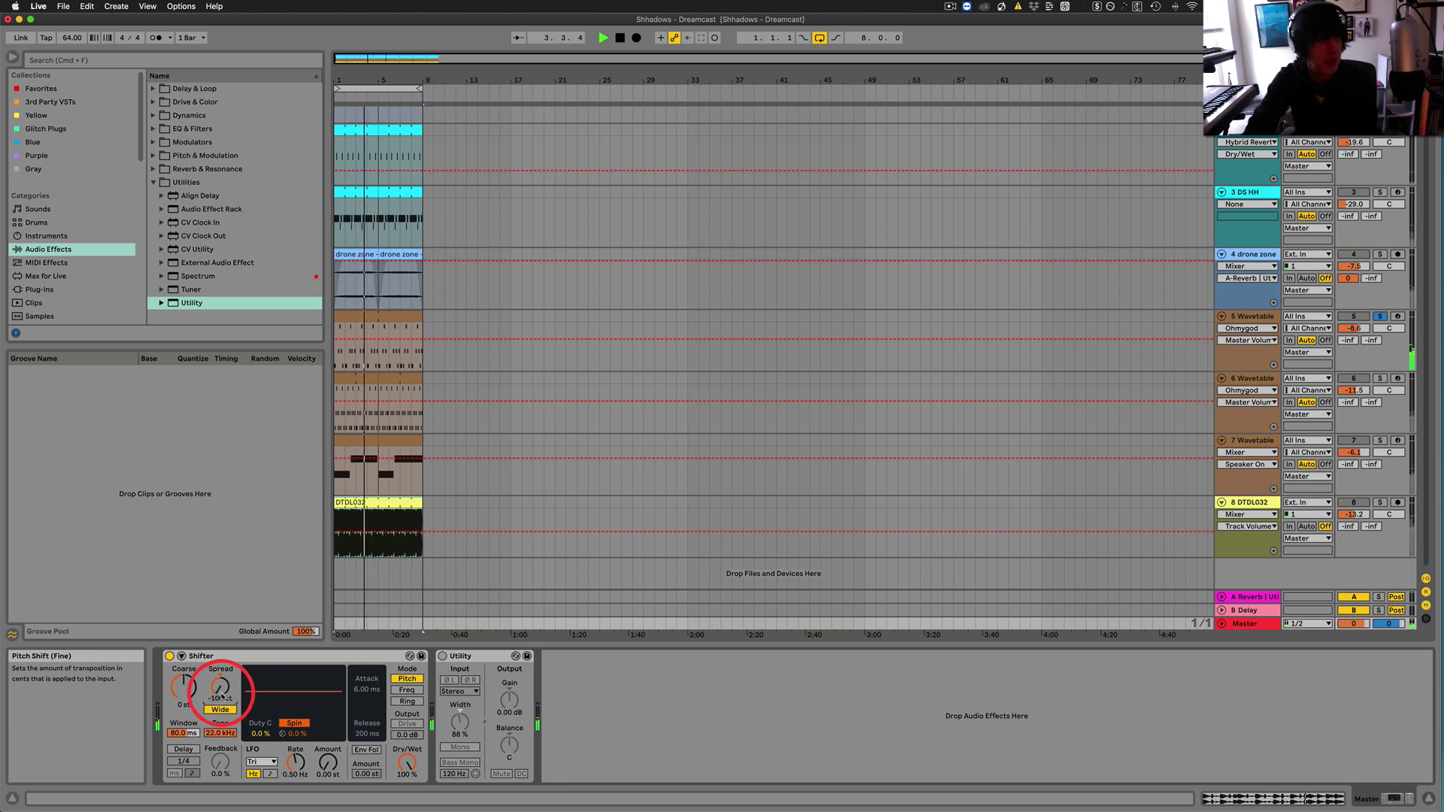
scroll(220, 677, up, 1)
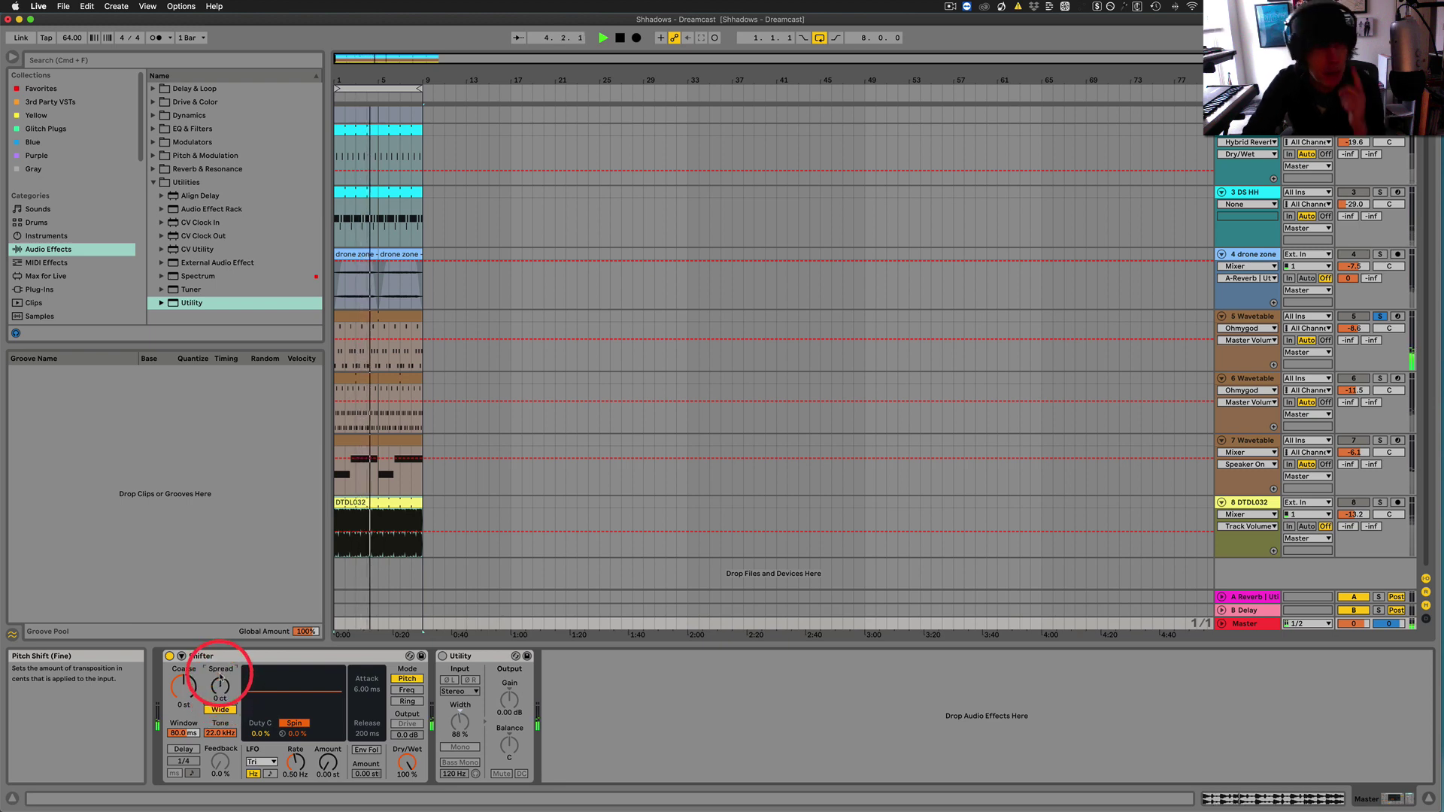
scroll(220, 681, up, 9)
key(space)
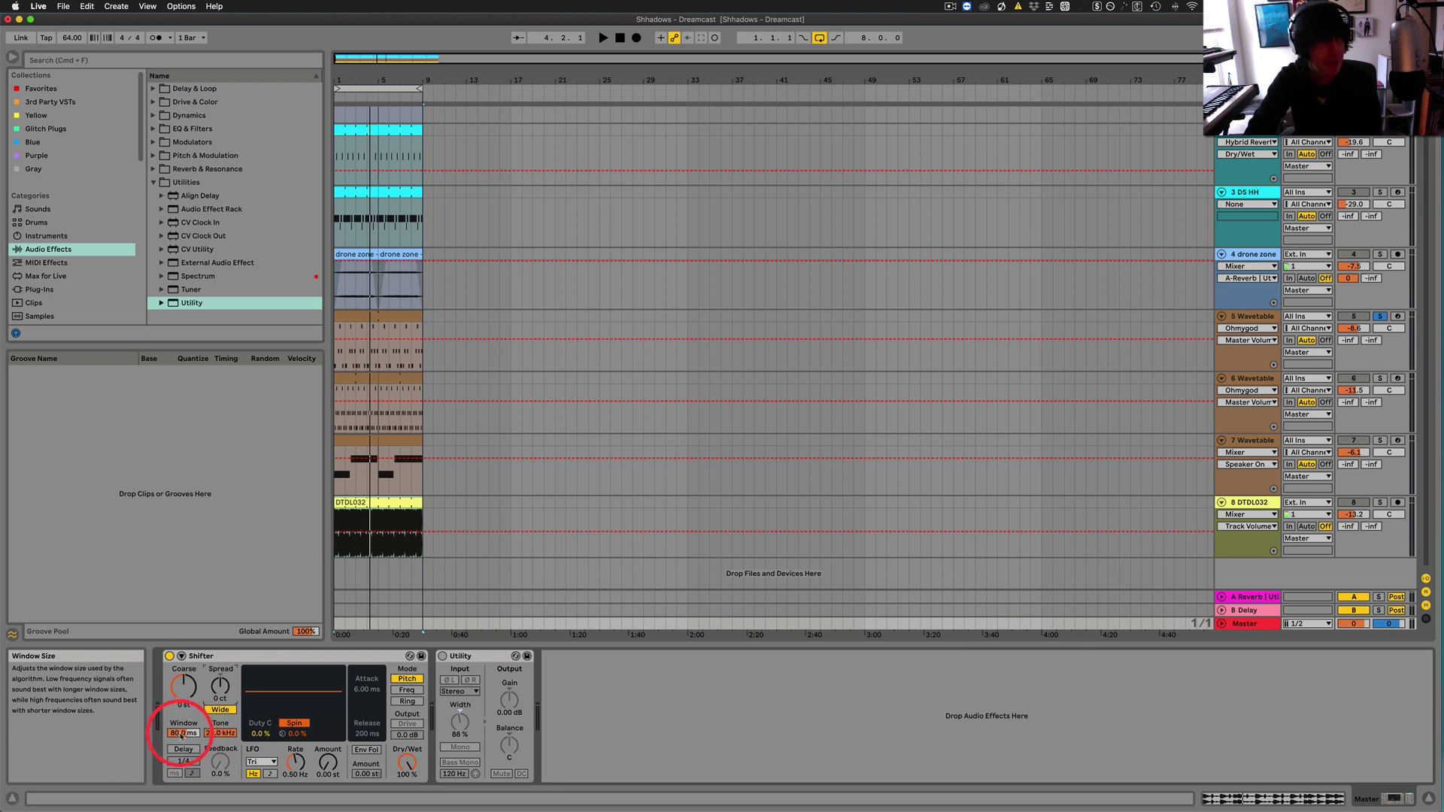
Sweep Shifter's Window between 10 ms and about 283 ms, settling on 10.0 ms, and play
drag(181, 736, 183, 737)
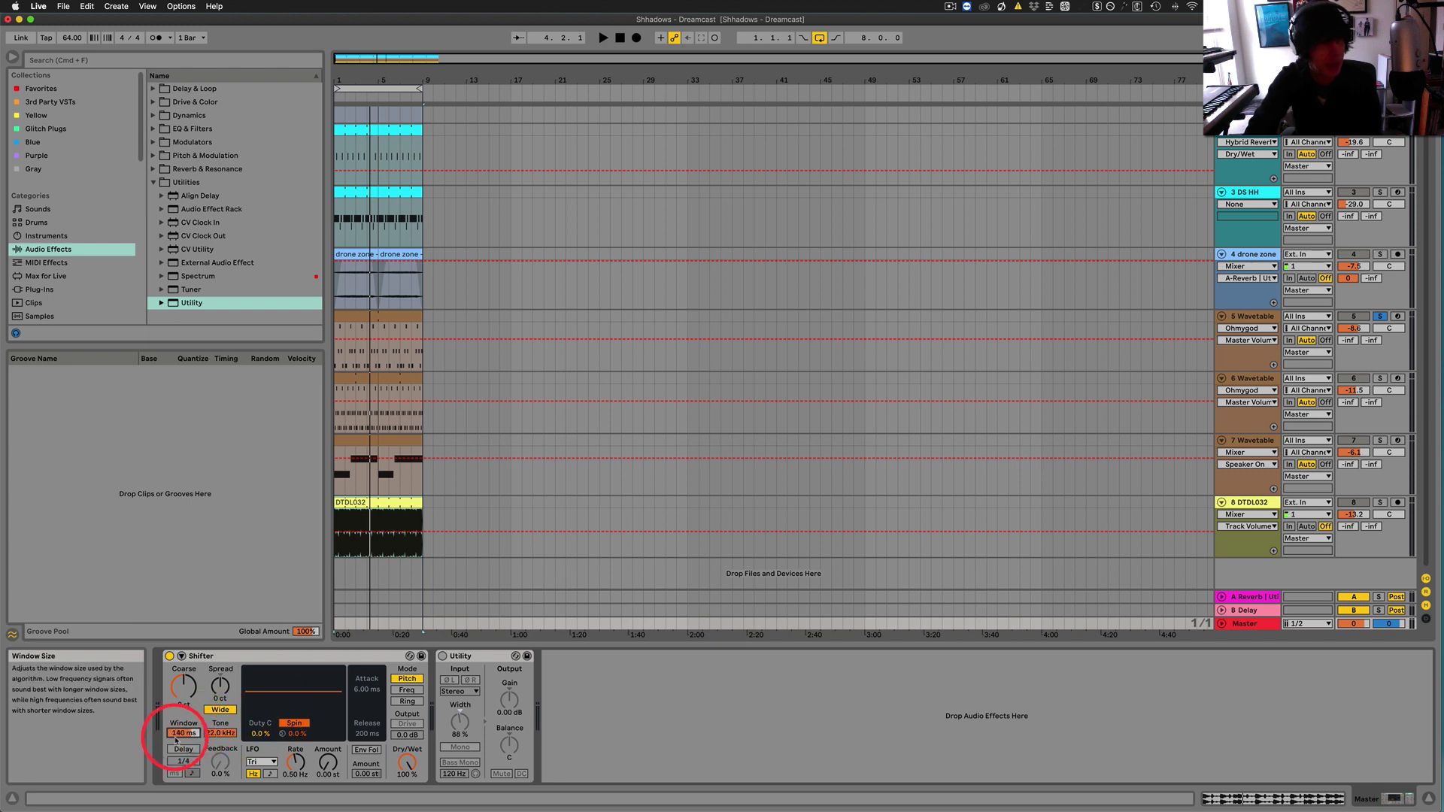
drag(176, 740, 284, 686)
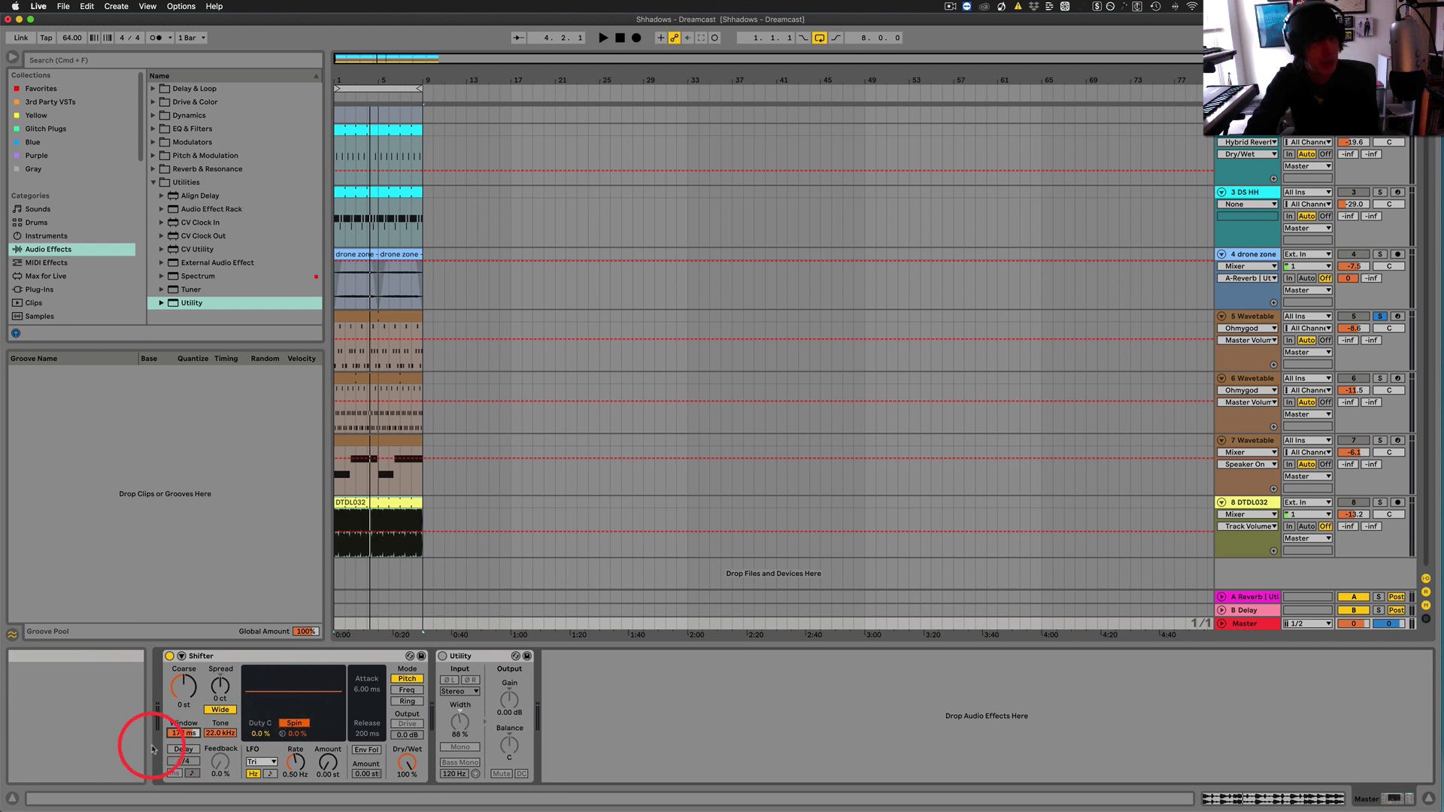
drag(186, 737, 187, 738)
key(space)
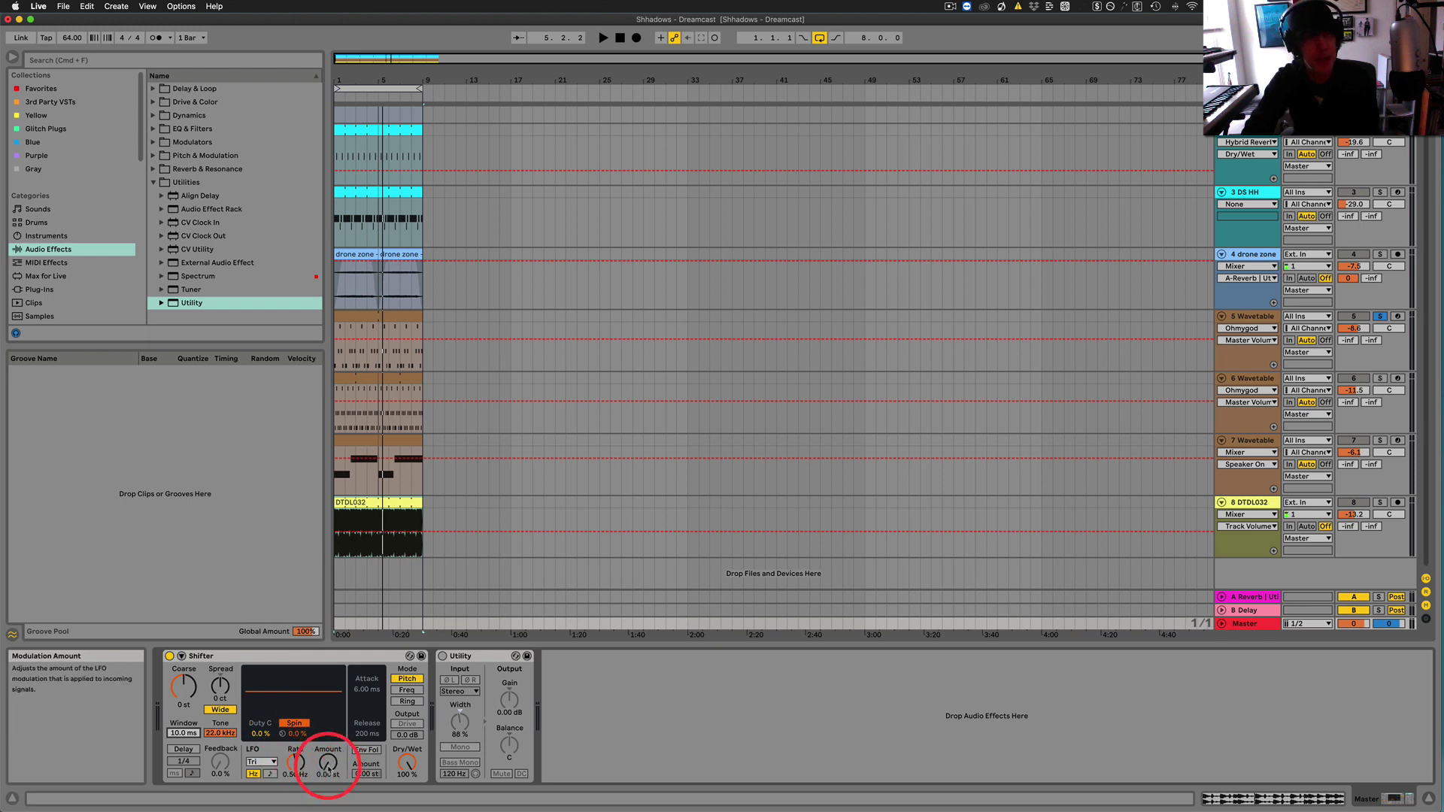
Set Shifter's LFO waveform to Sine and try Freq mode before returning to Pitch
click(269, 762)
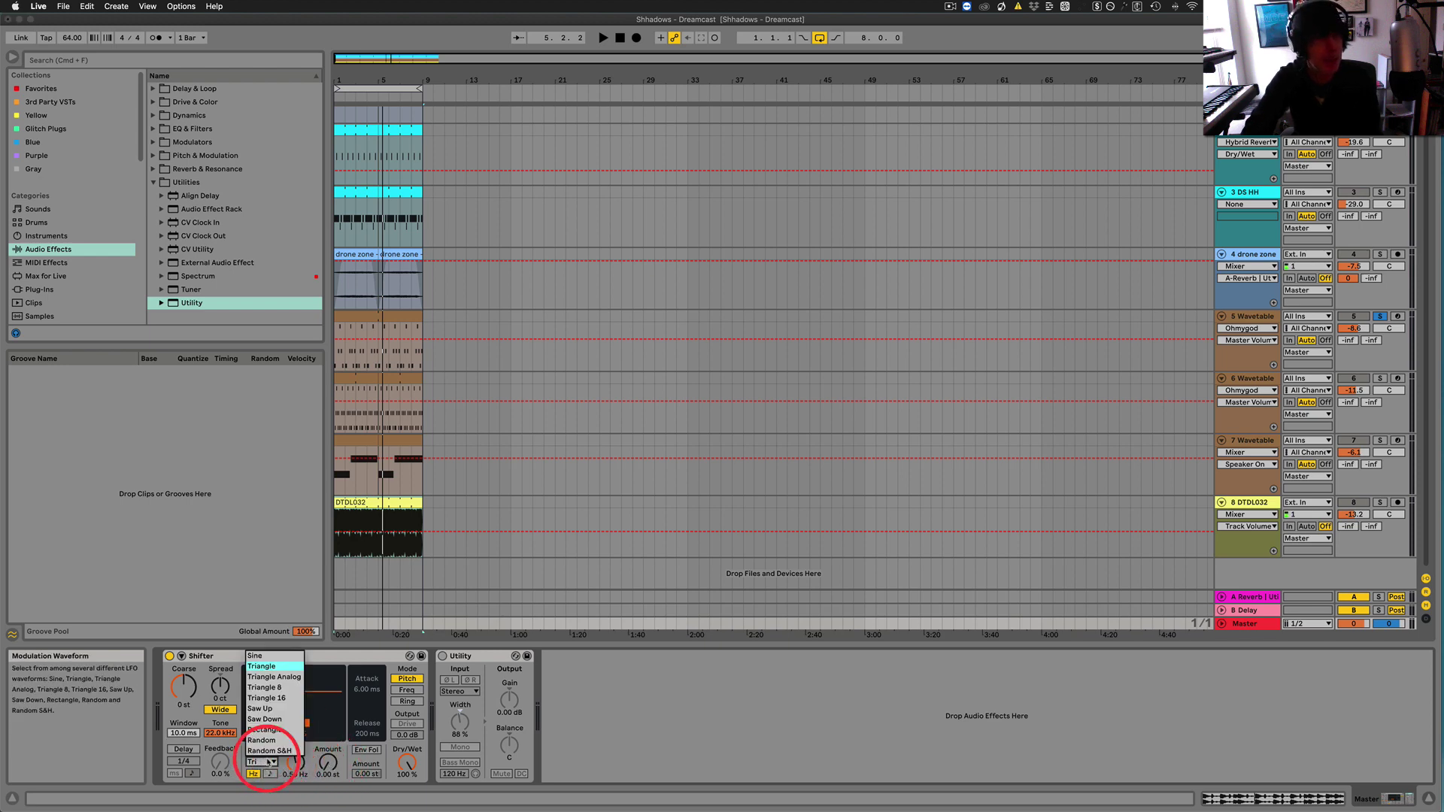
click(264, 655)
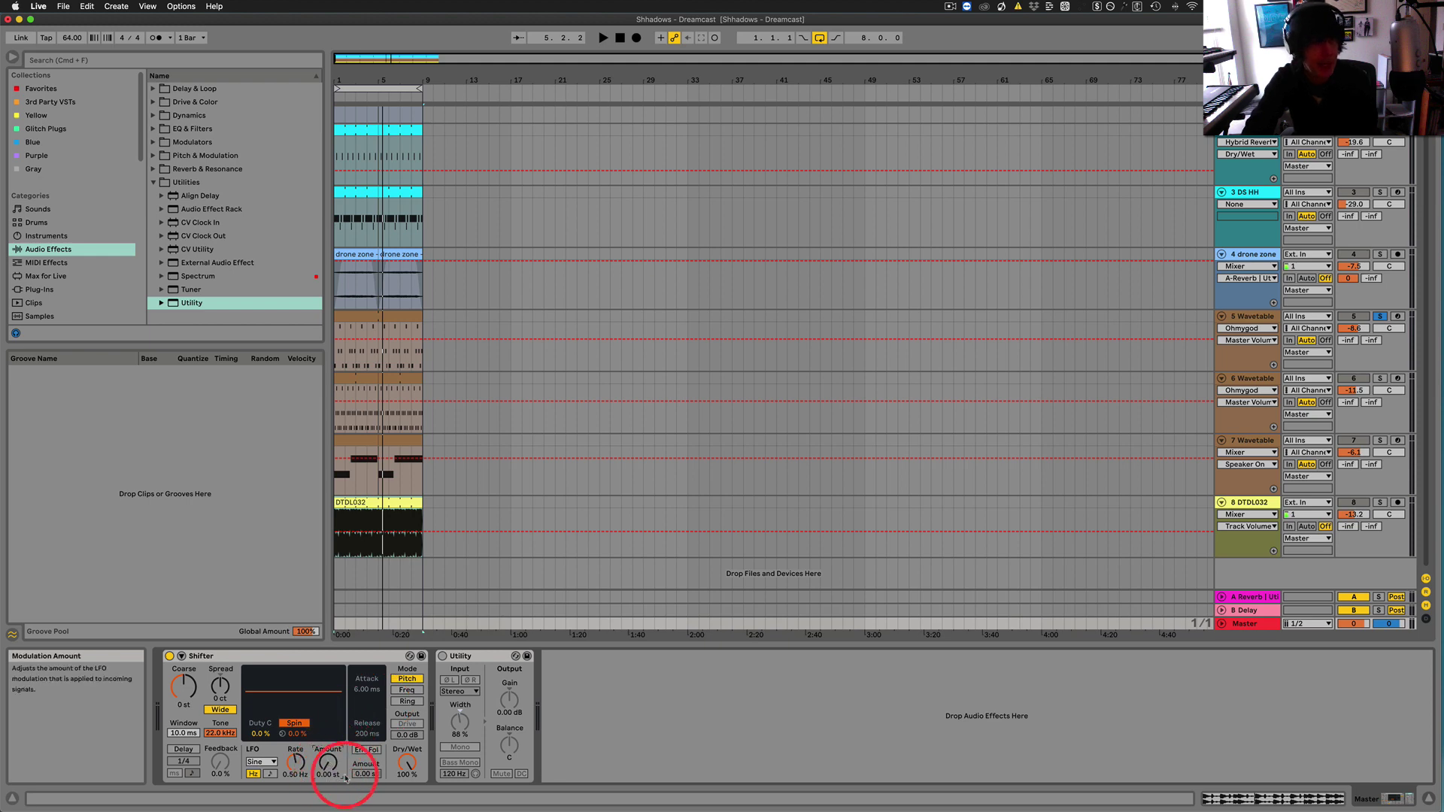
click(407, 689)
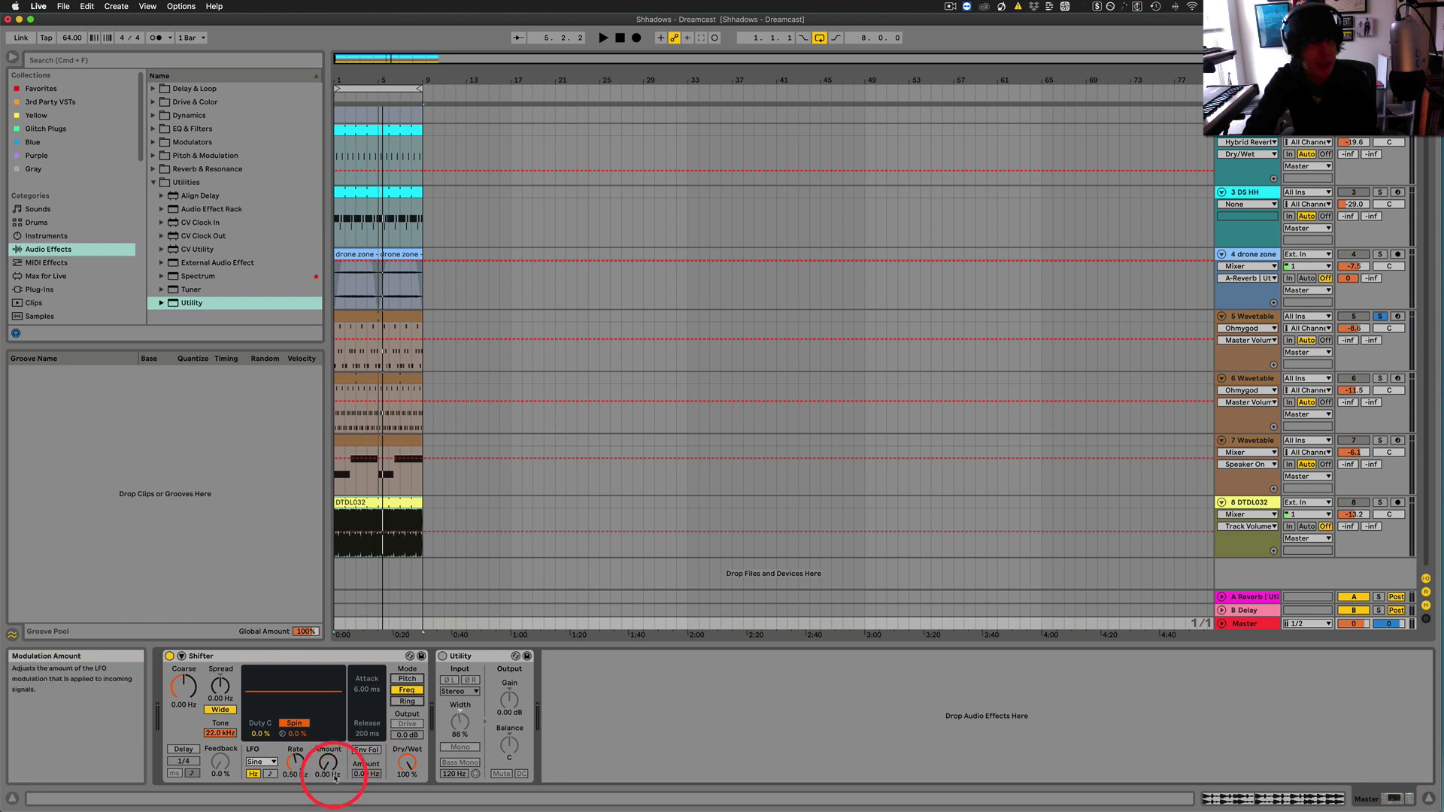
click(407, 678)
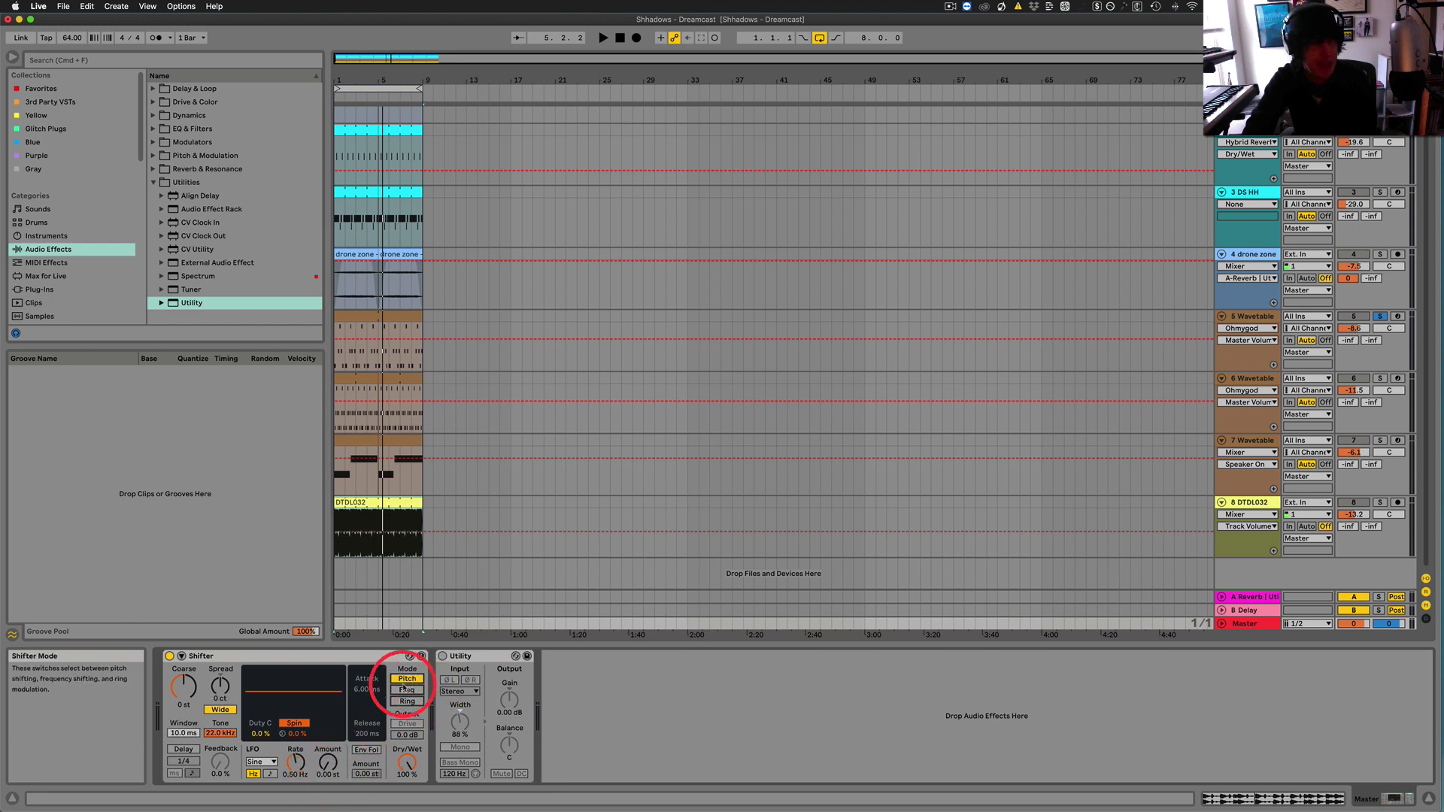
Raise the LFO Amount to 7.11 st and listen to the pitch modulation
click(327, 764)
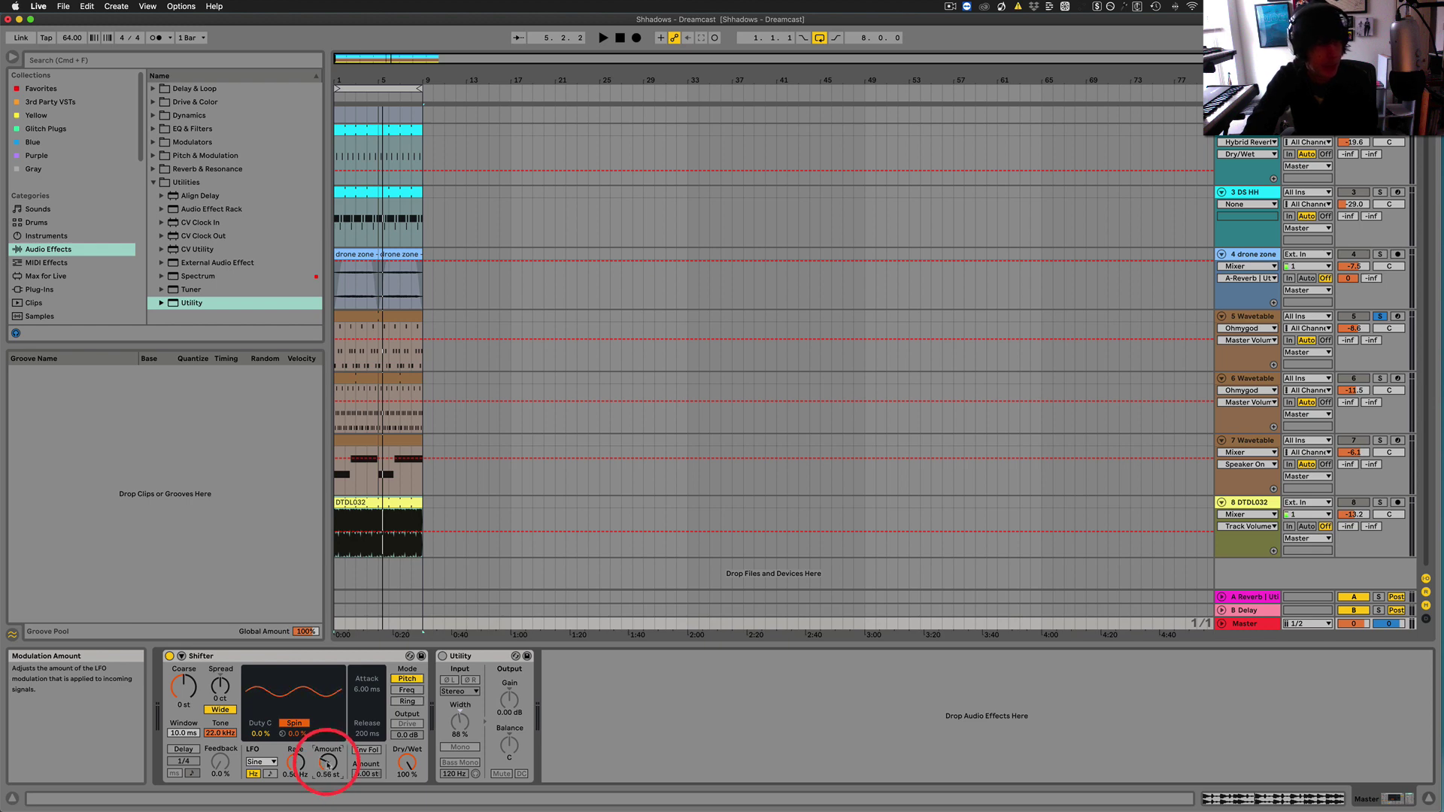
drag(327, 764, 327, 765)
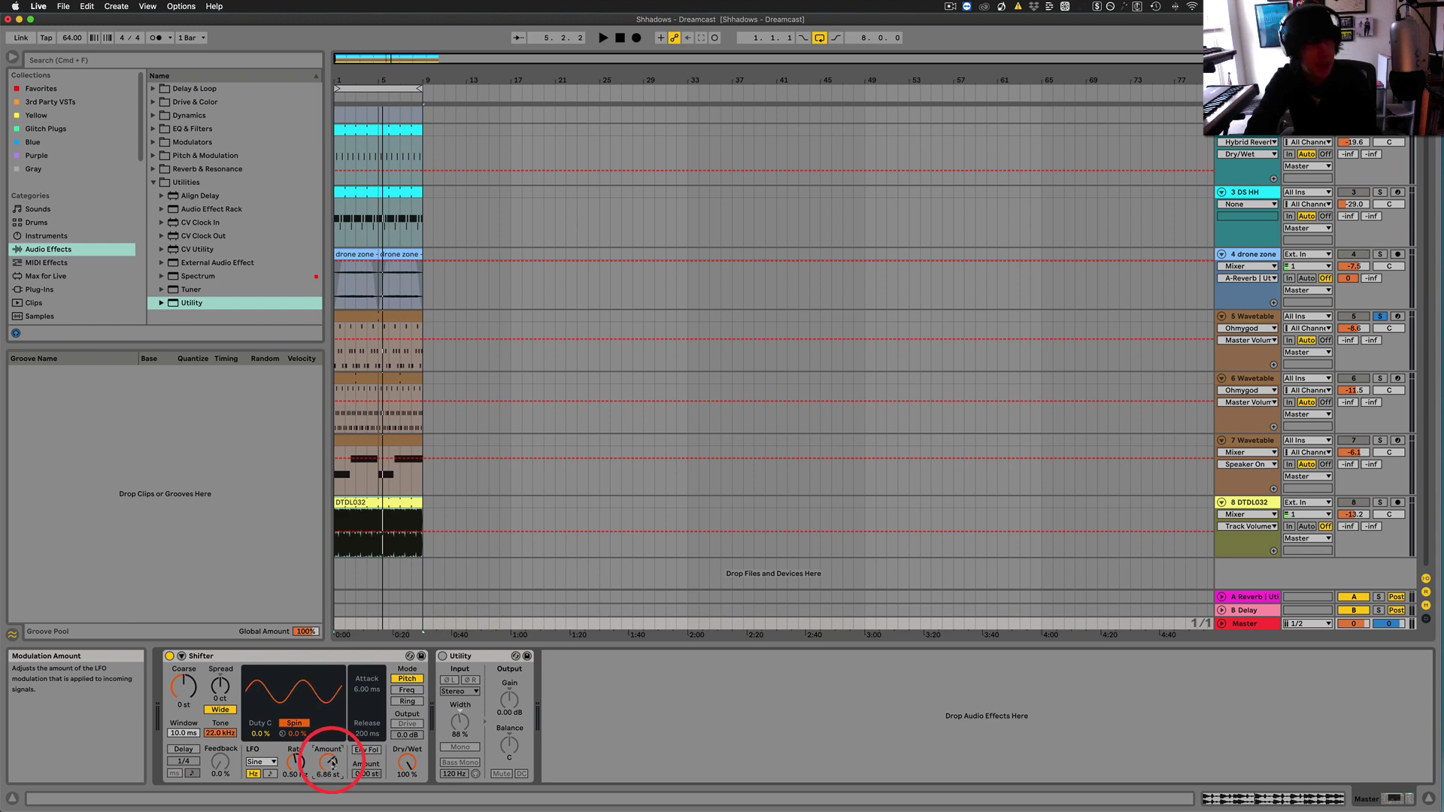
key(space)
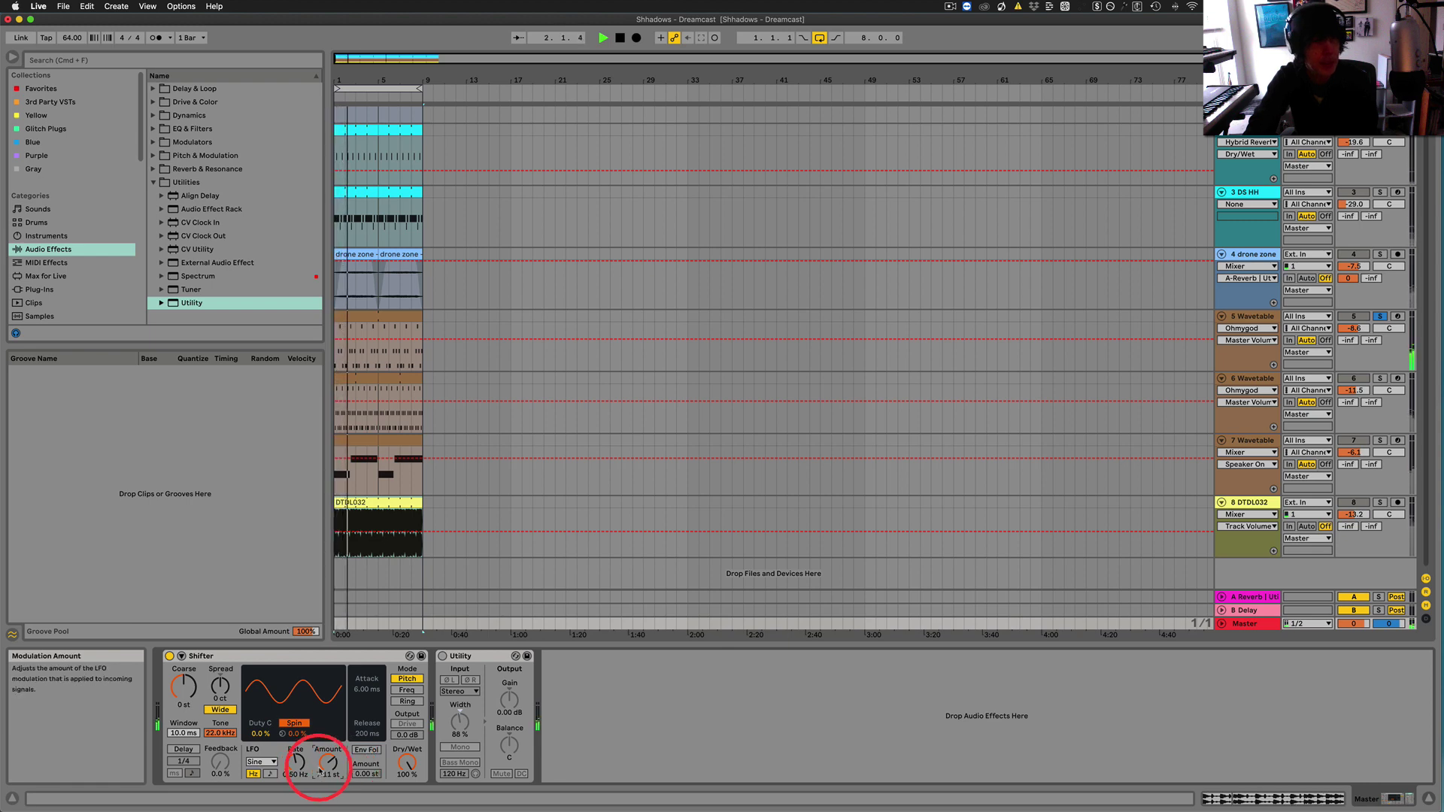
key(space)
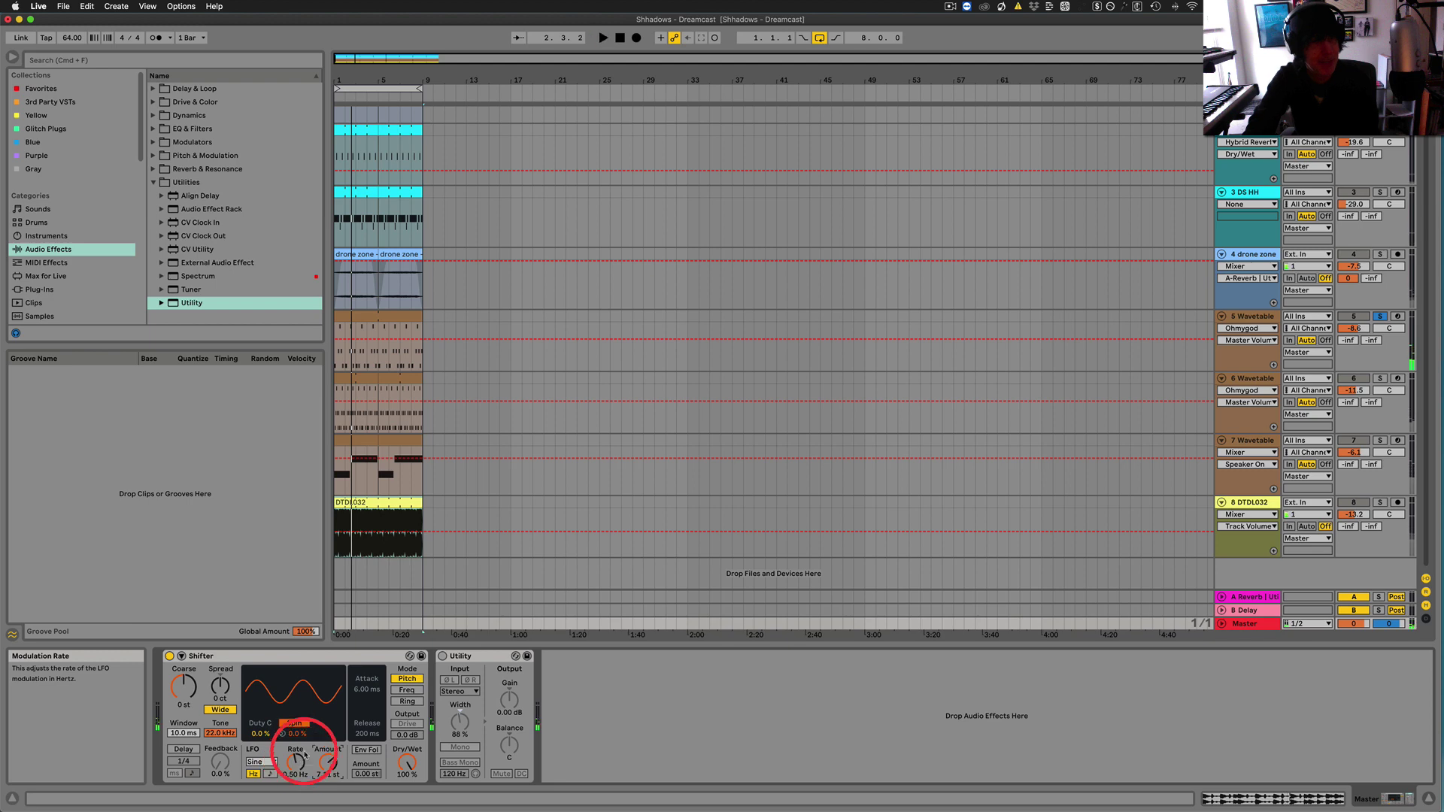
Bring the LFO Rate down to 0.14 Hz while auditioning playback
key(space)
scroll(295, 768, up, 5)
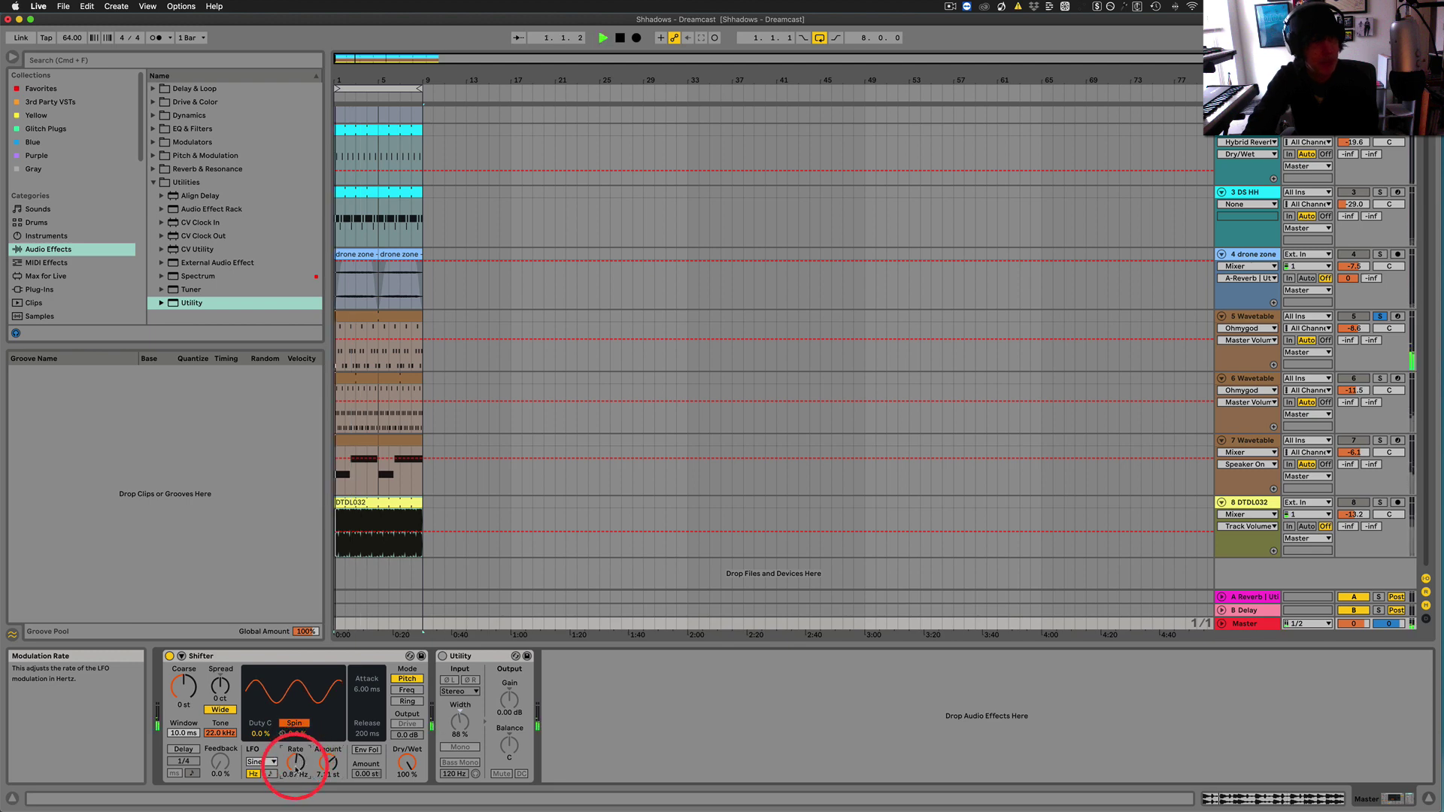
scroll(296, 768, up, 6)
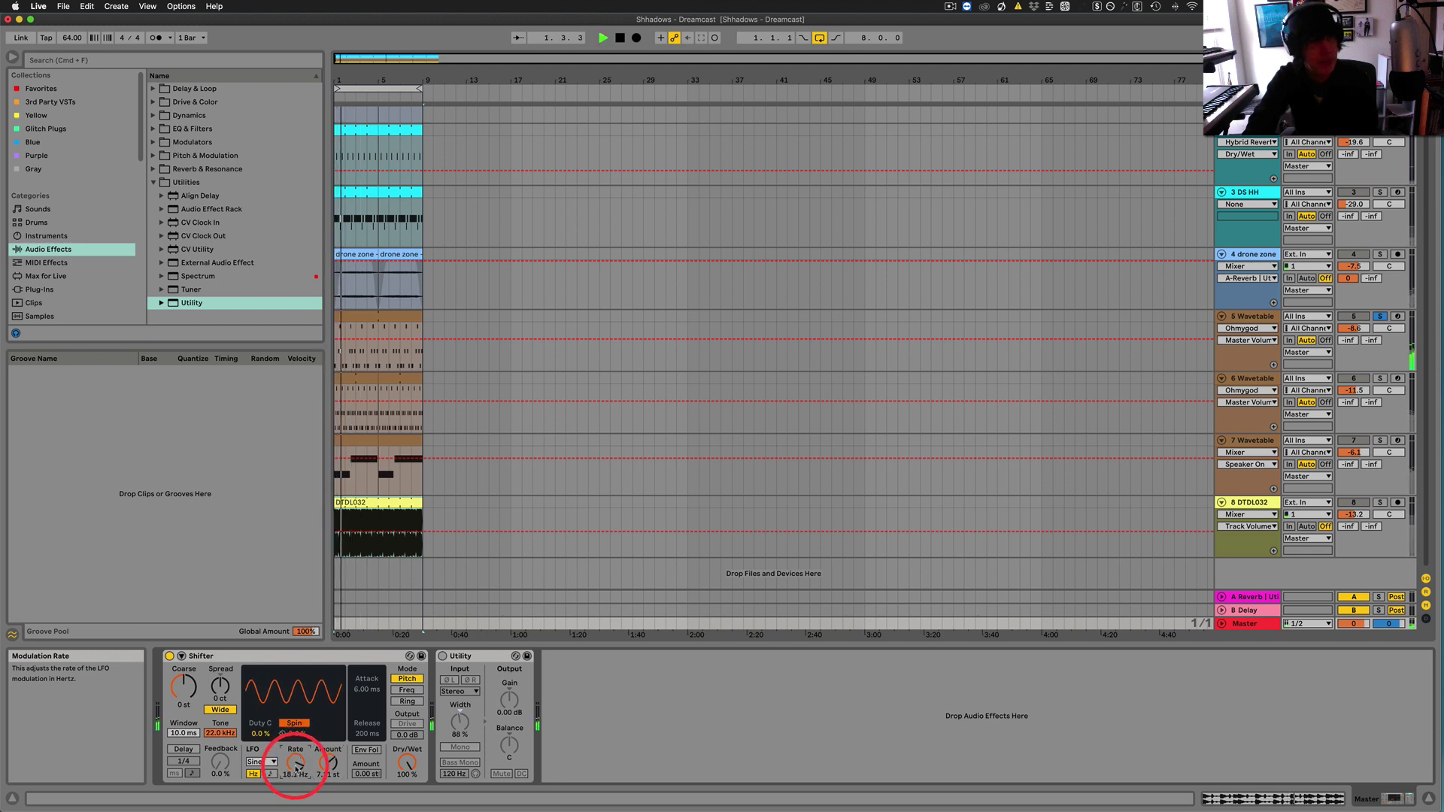
scroll(295, 769, down, 12)
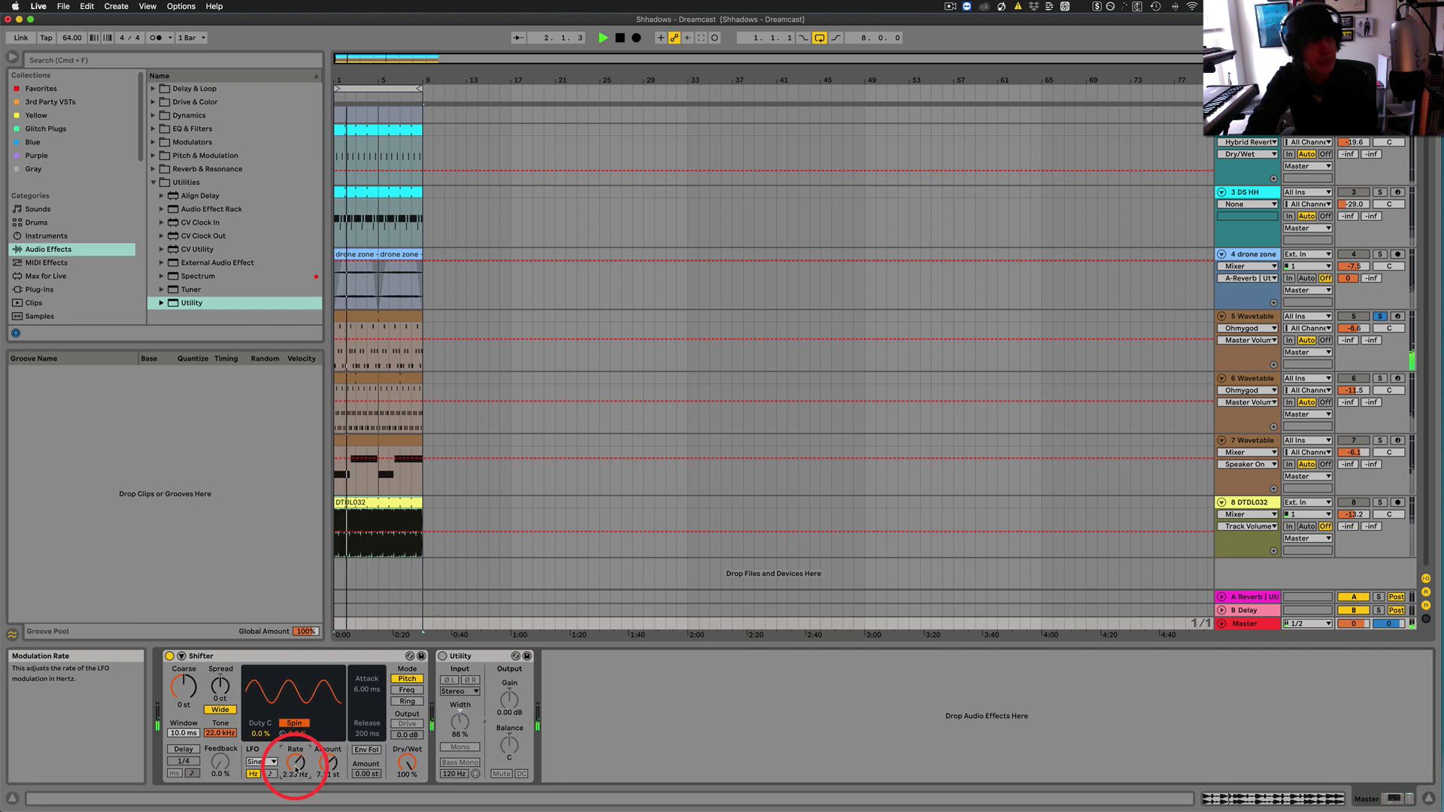
scroll(296, 769, down, 3)
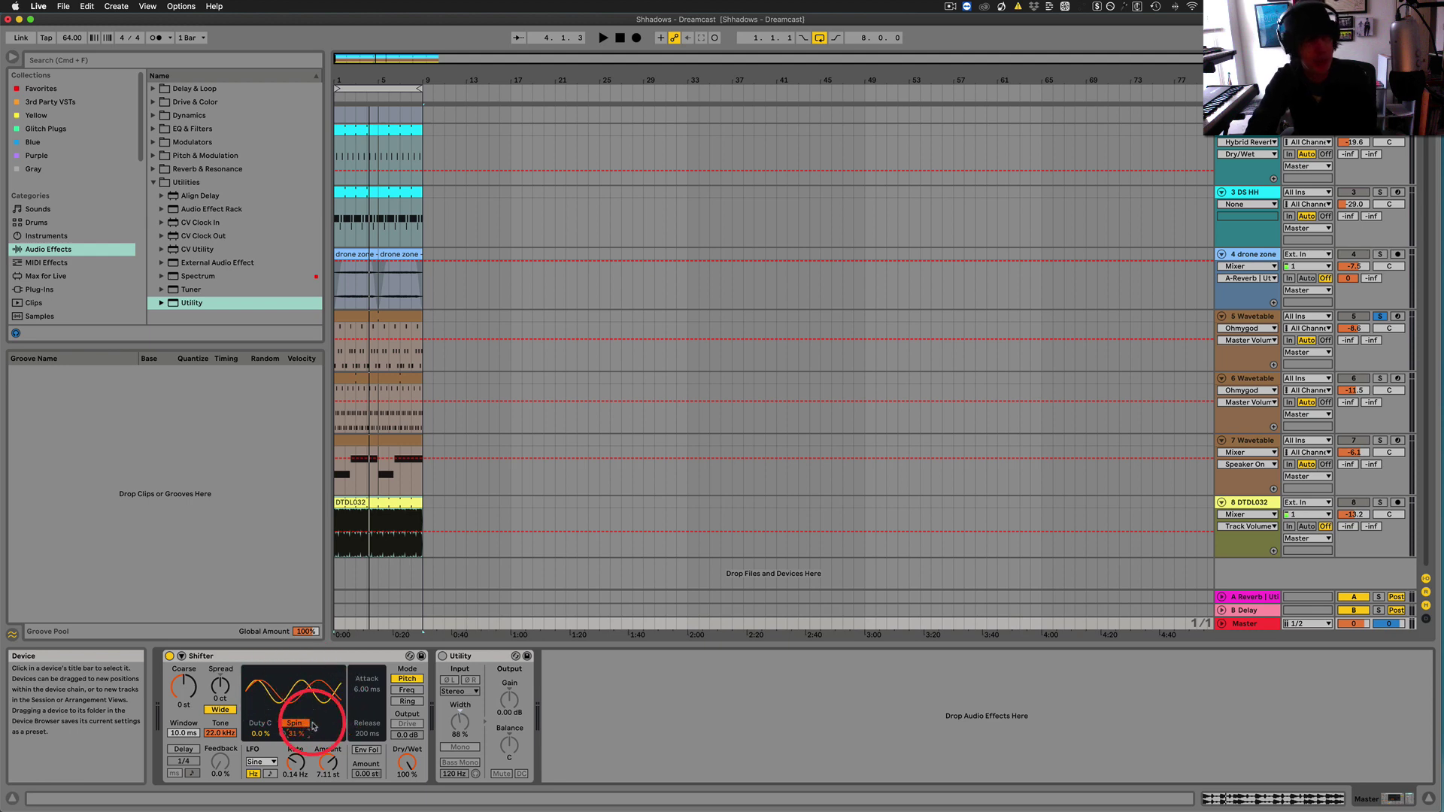
Lower the LFO Amount to 0.36 st, switch Spin to Phase, and set Phase to 180°
key(space)
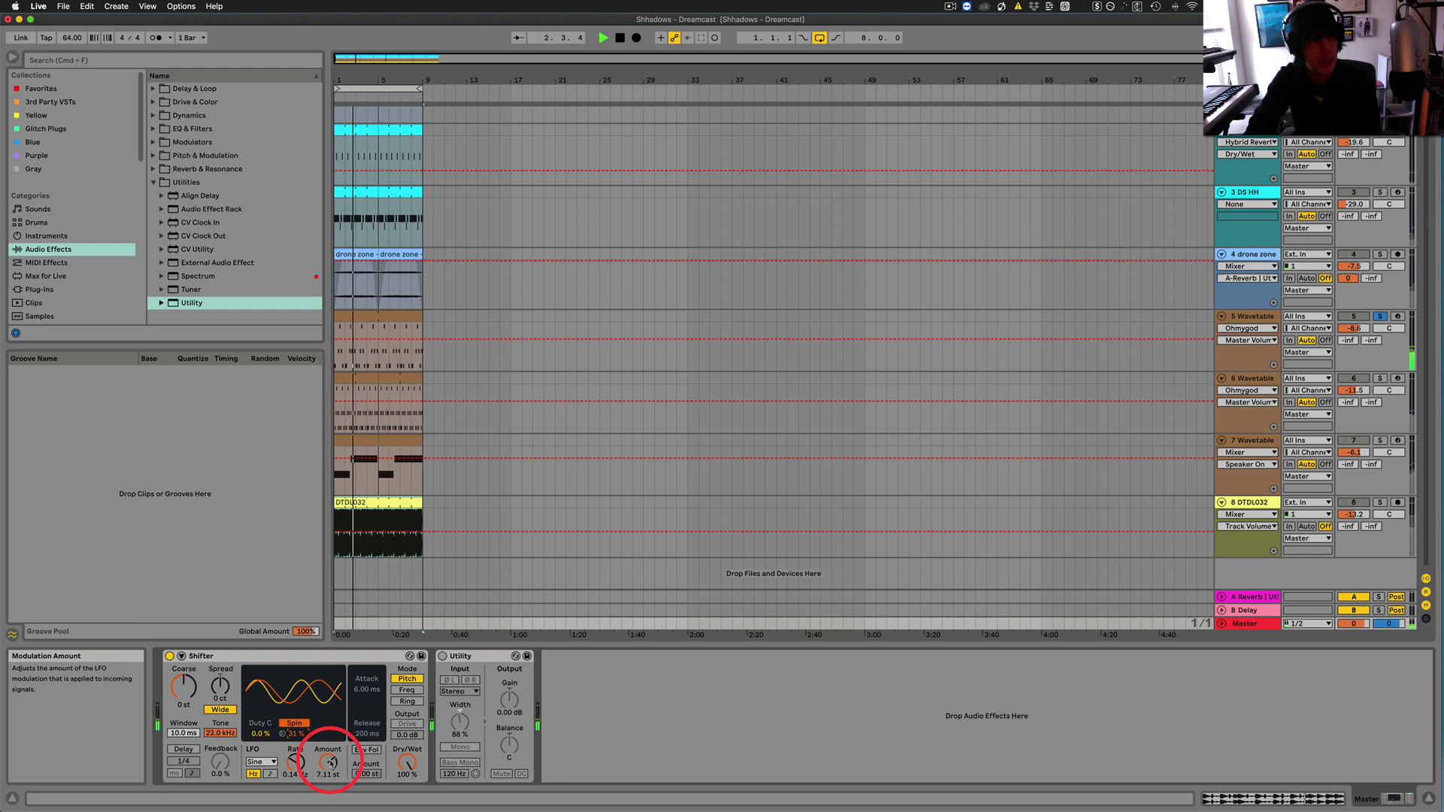
drag(332, 764, 297, 736)
click(294, 723)
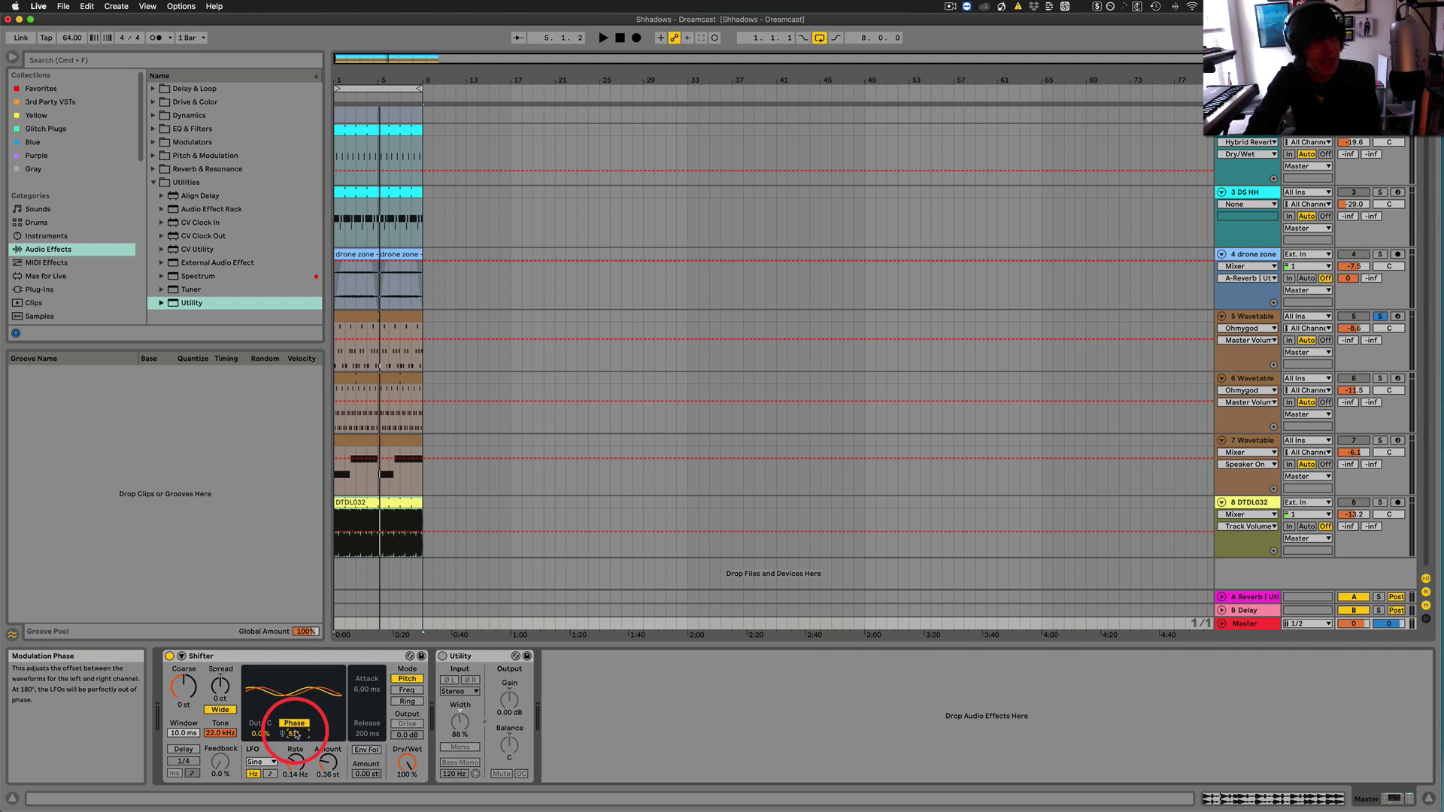
drag(295, 735, 294, 701)
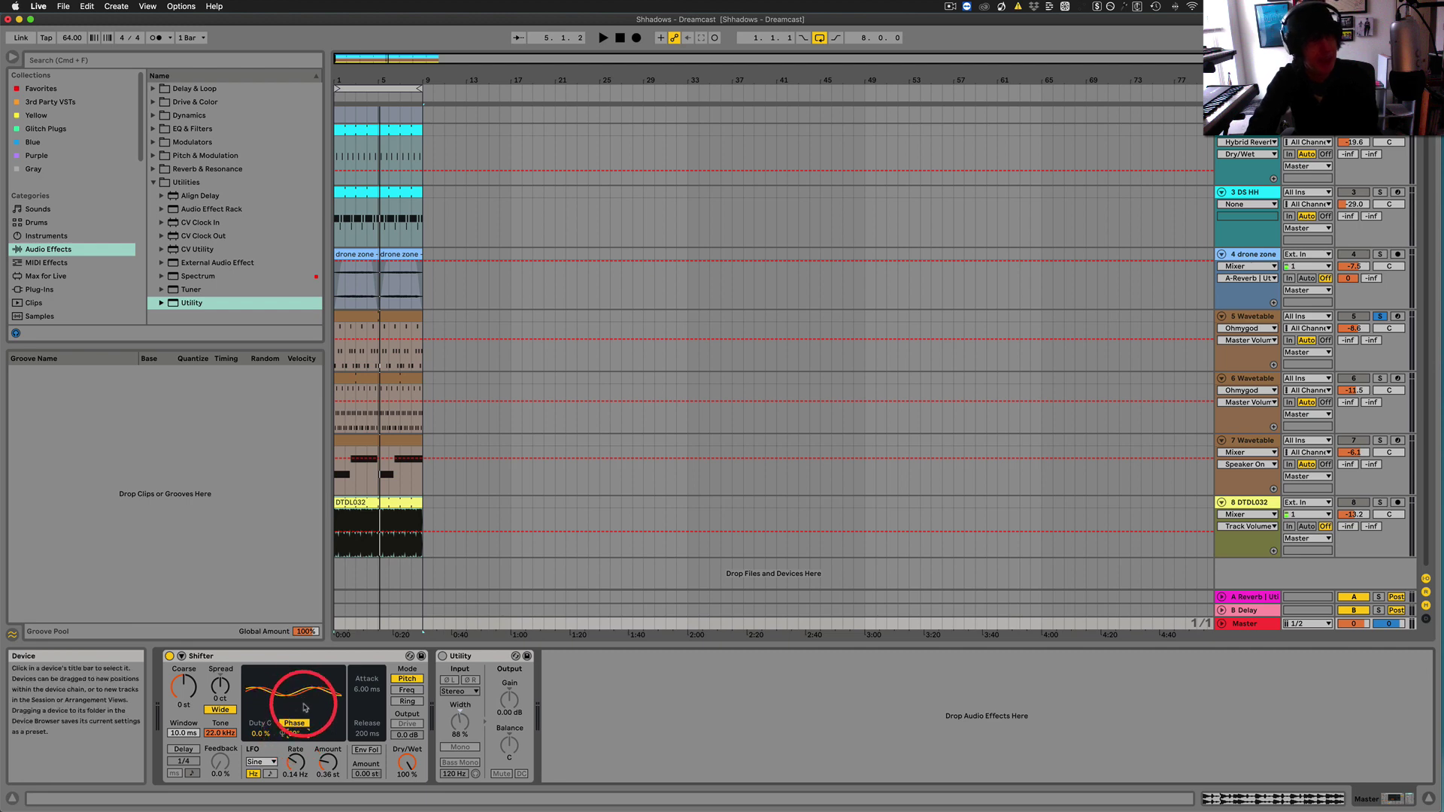
key(space)
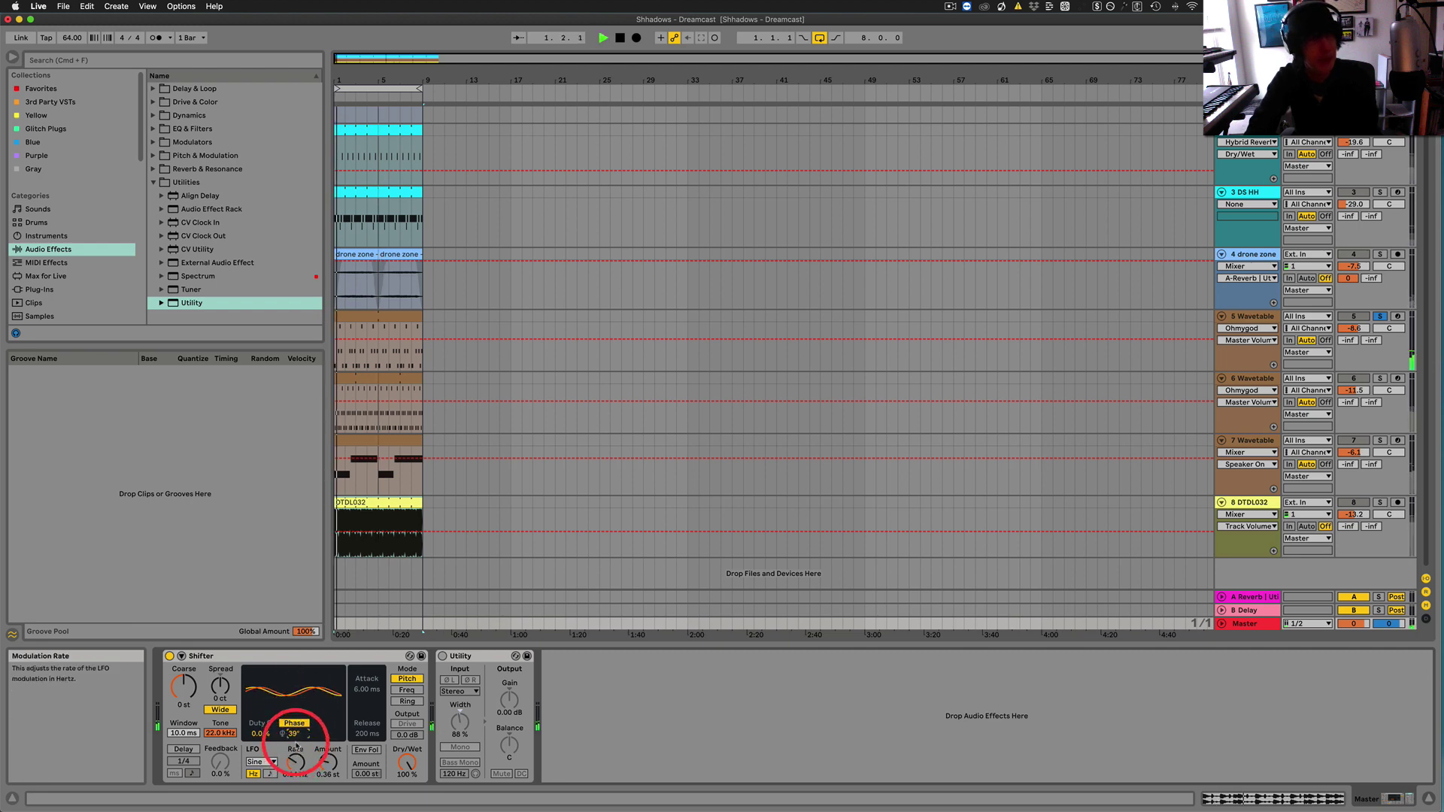
drag(293, 733, 301, 737)
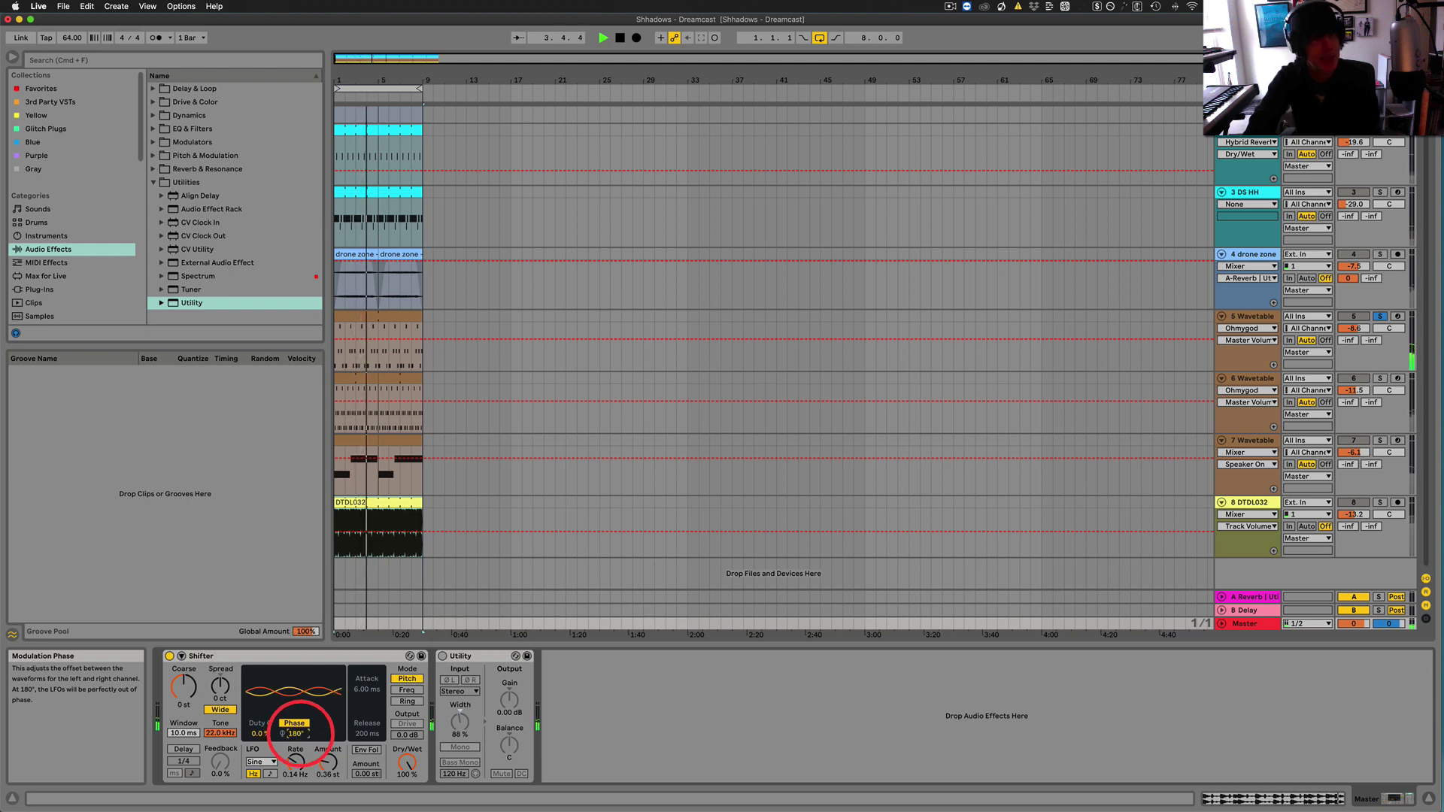
key(space)
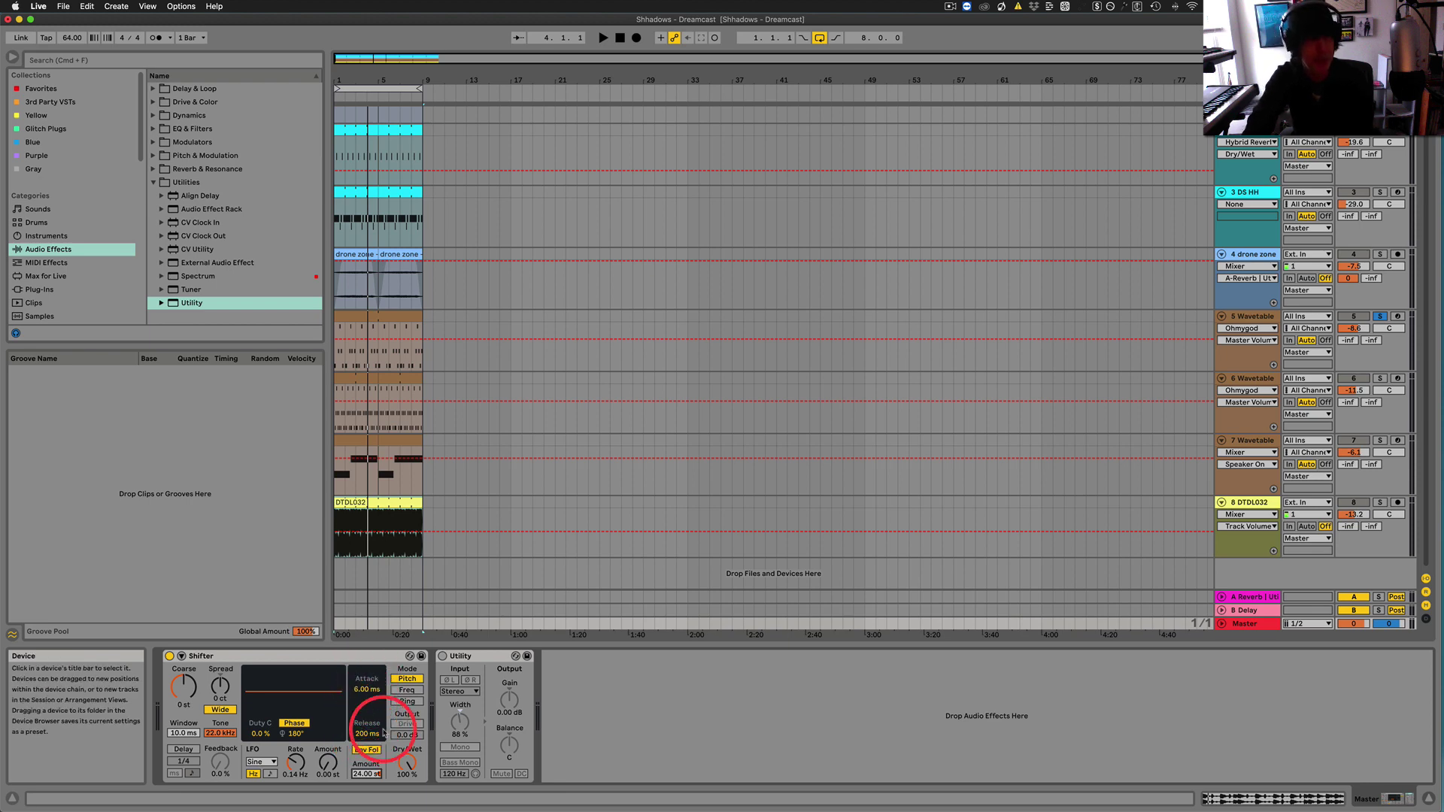
Switch Shifter to Freq mode with 7.11 ms attack, -5 kHz envelope amount and 560 Hz coarse
key(space)
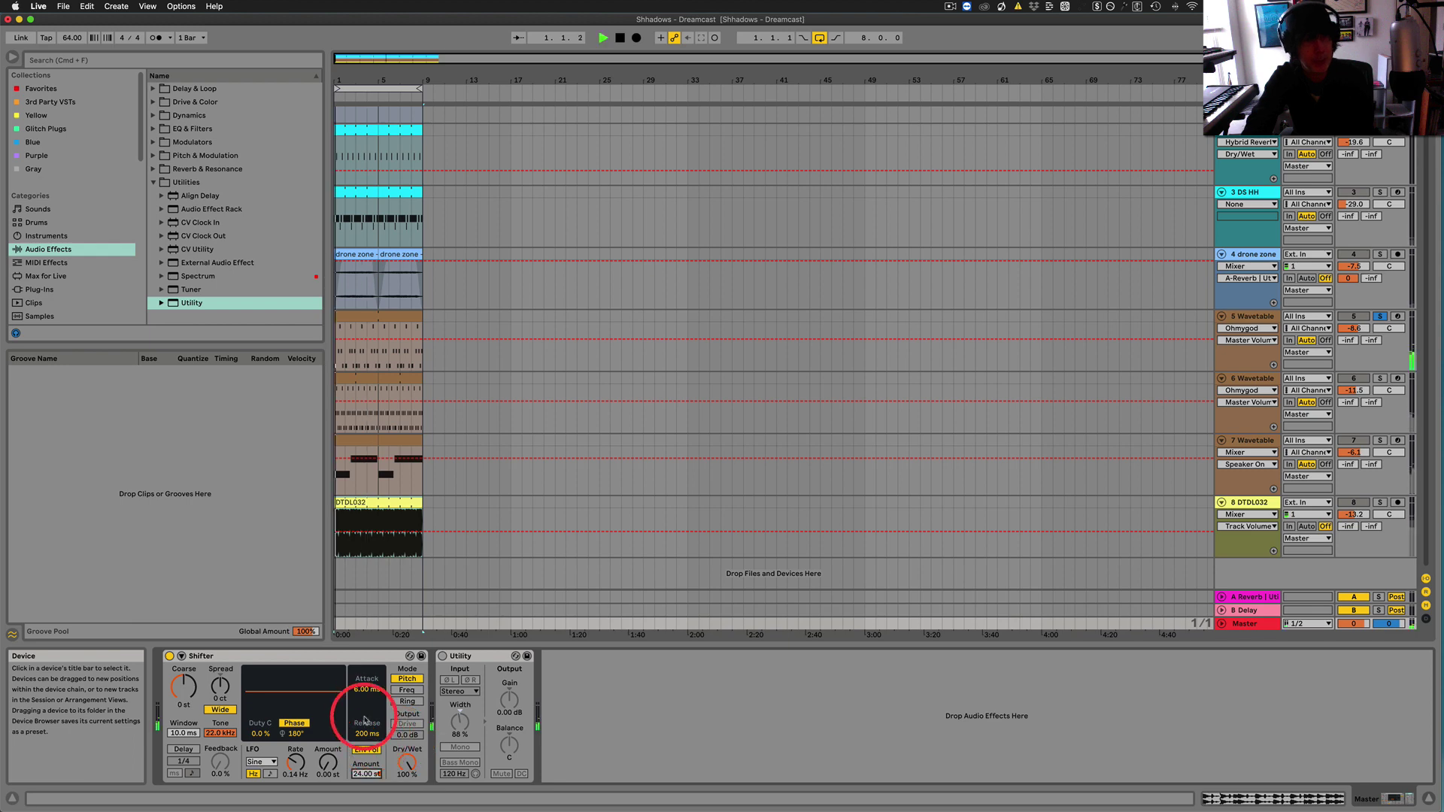
drag(367, 693, 369, 733)
key(space)
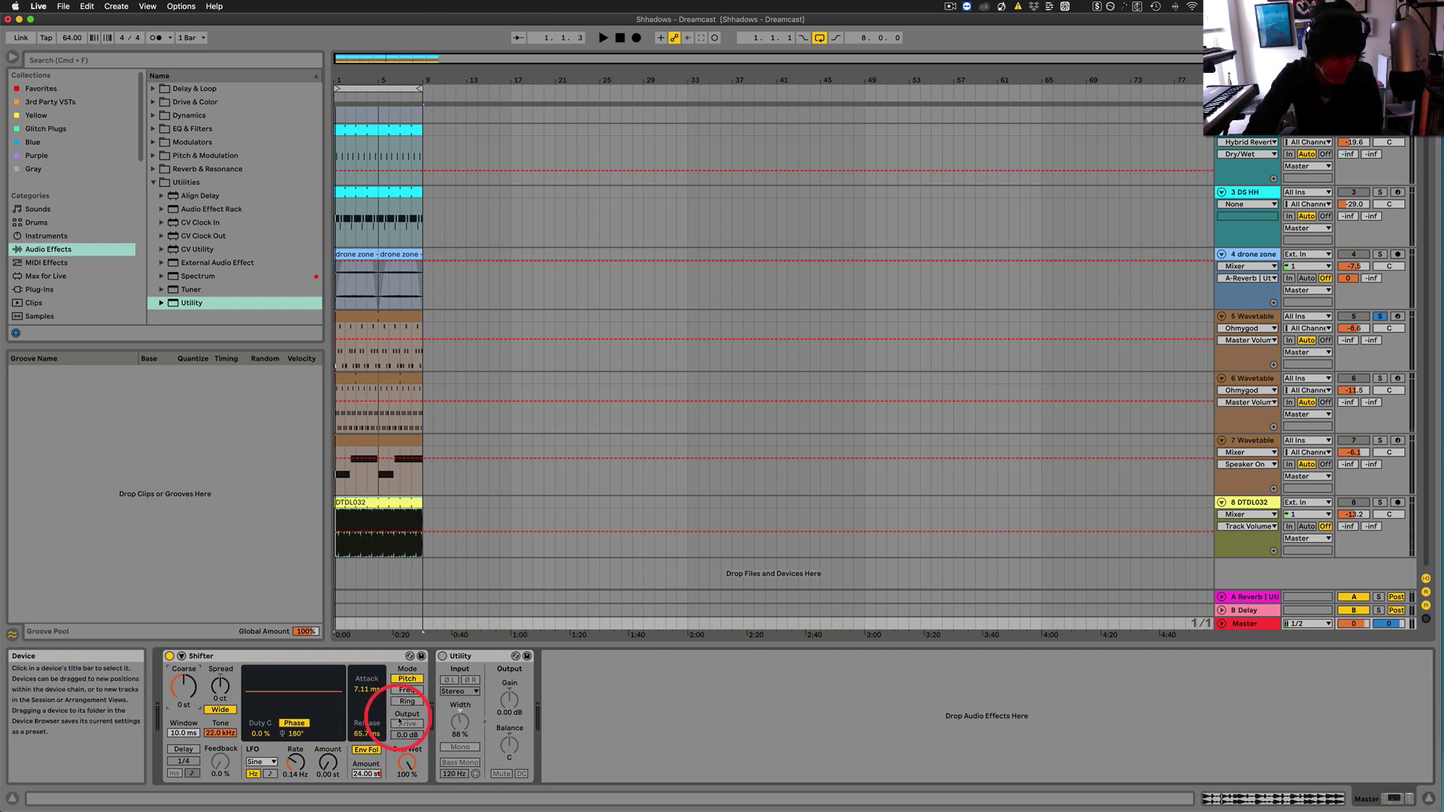
click(407, 689)
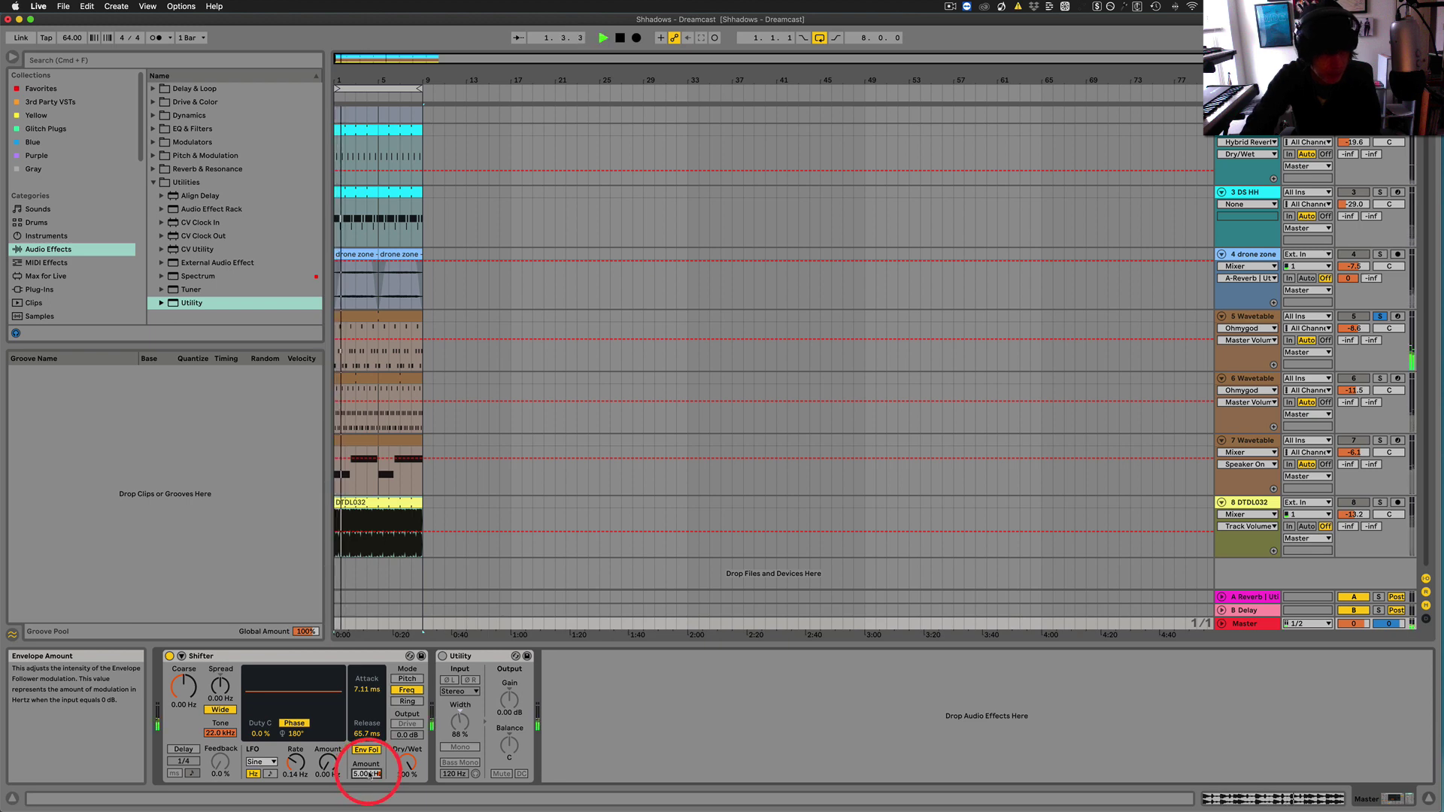
drag(369, 775, 372, 734)
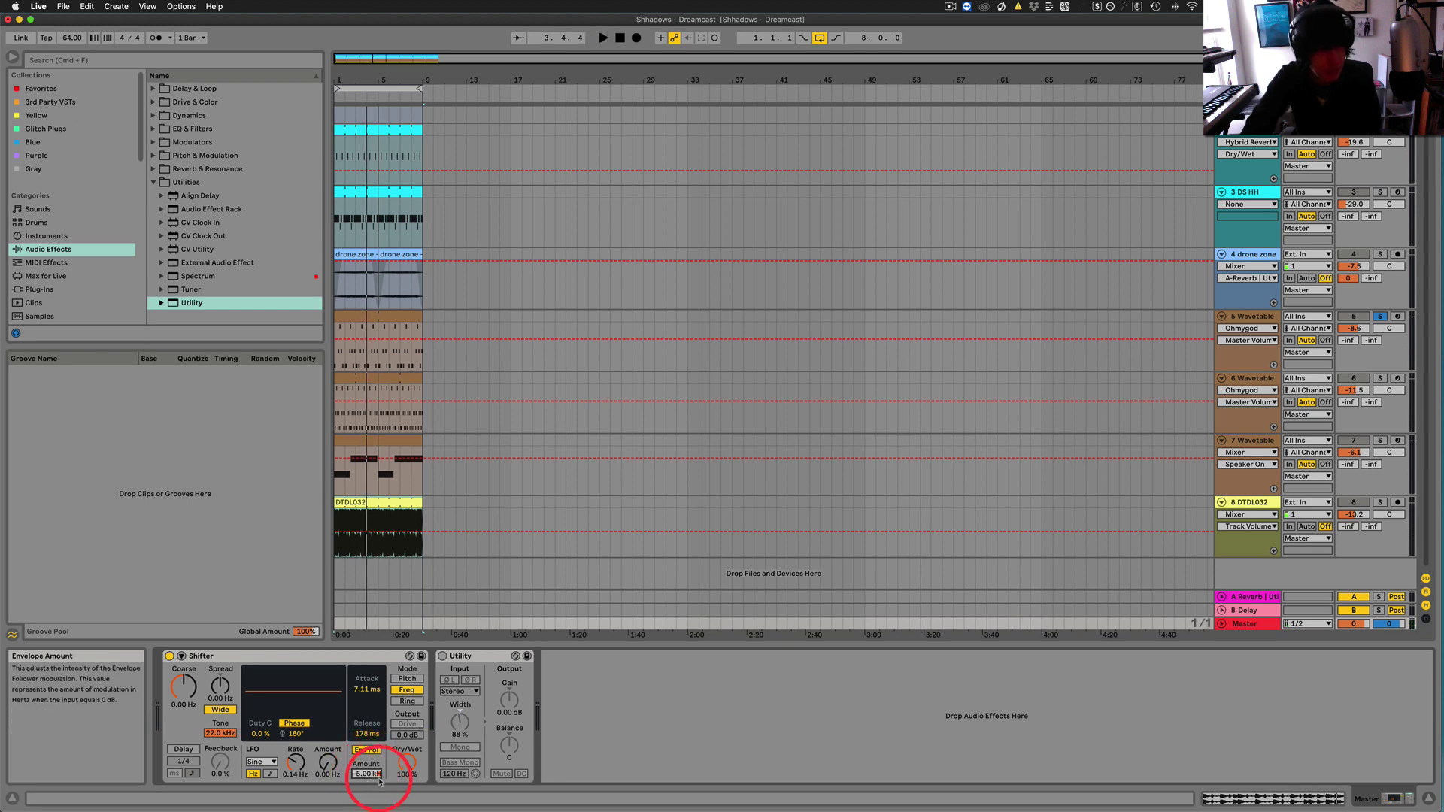
key(space)
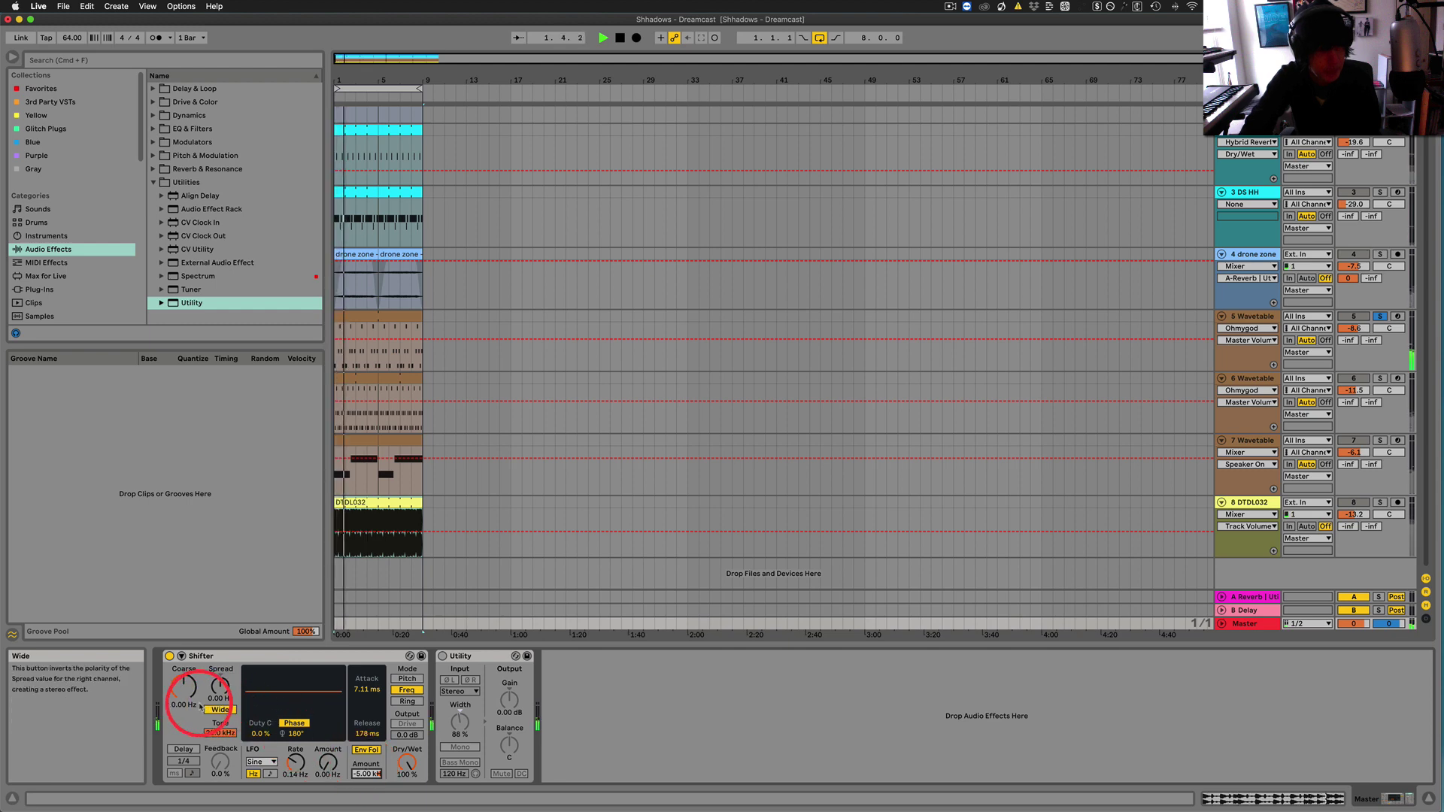
drag(183, 703, 183, 697)
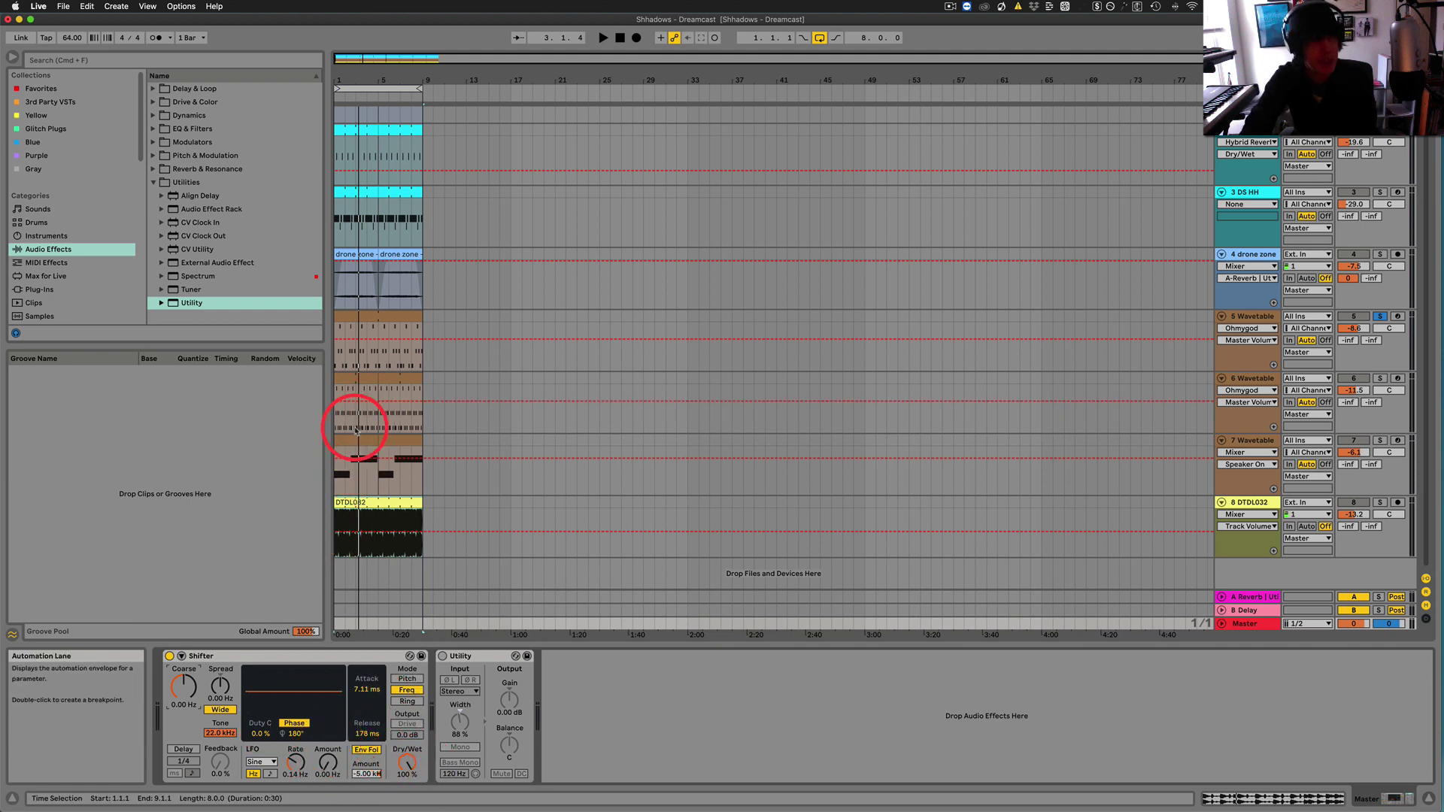
Turn on Shifter's delay and audition feedback settings around 55%
key(space)
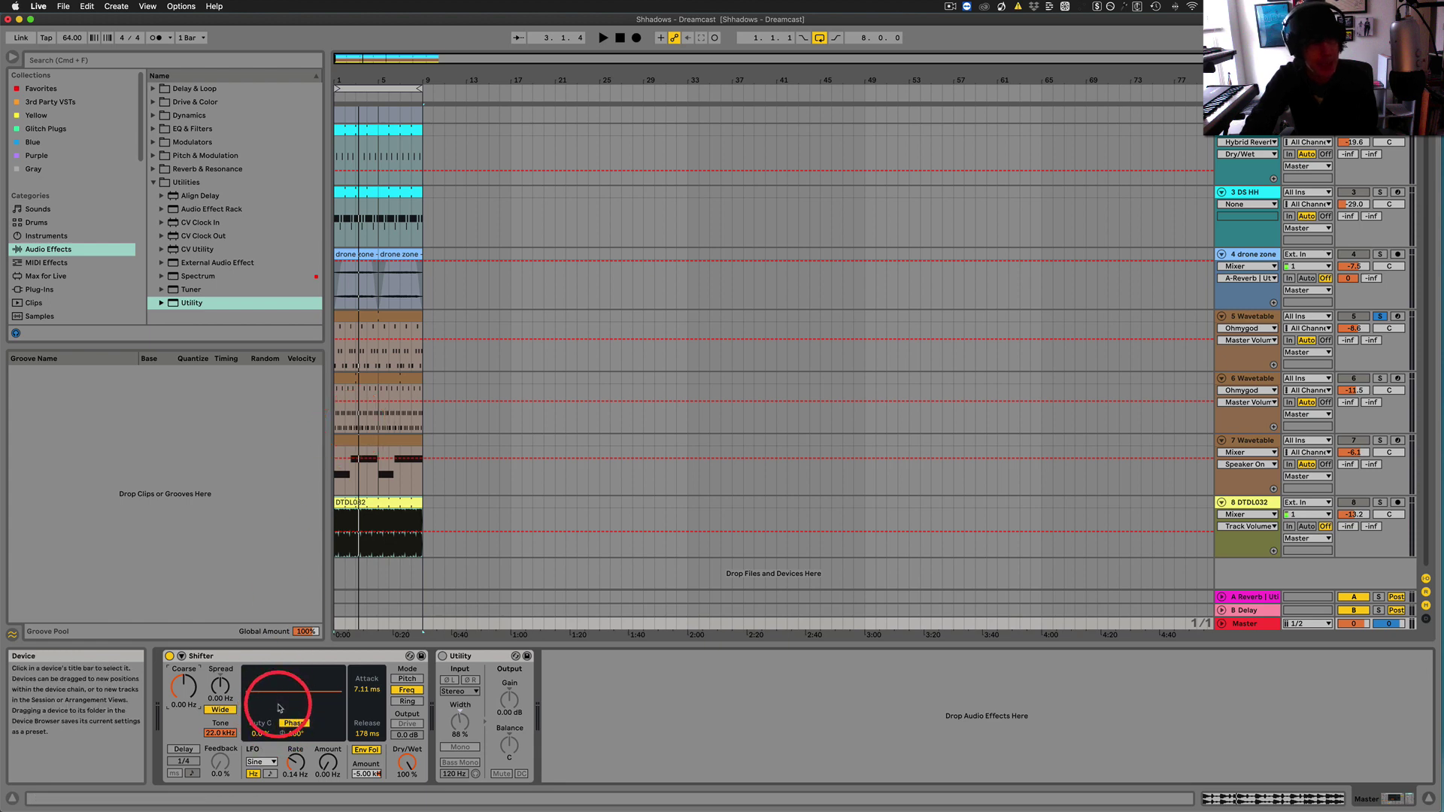
key(space)
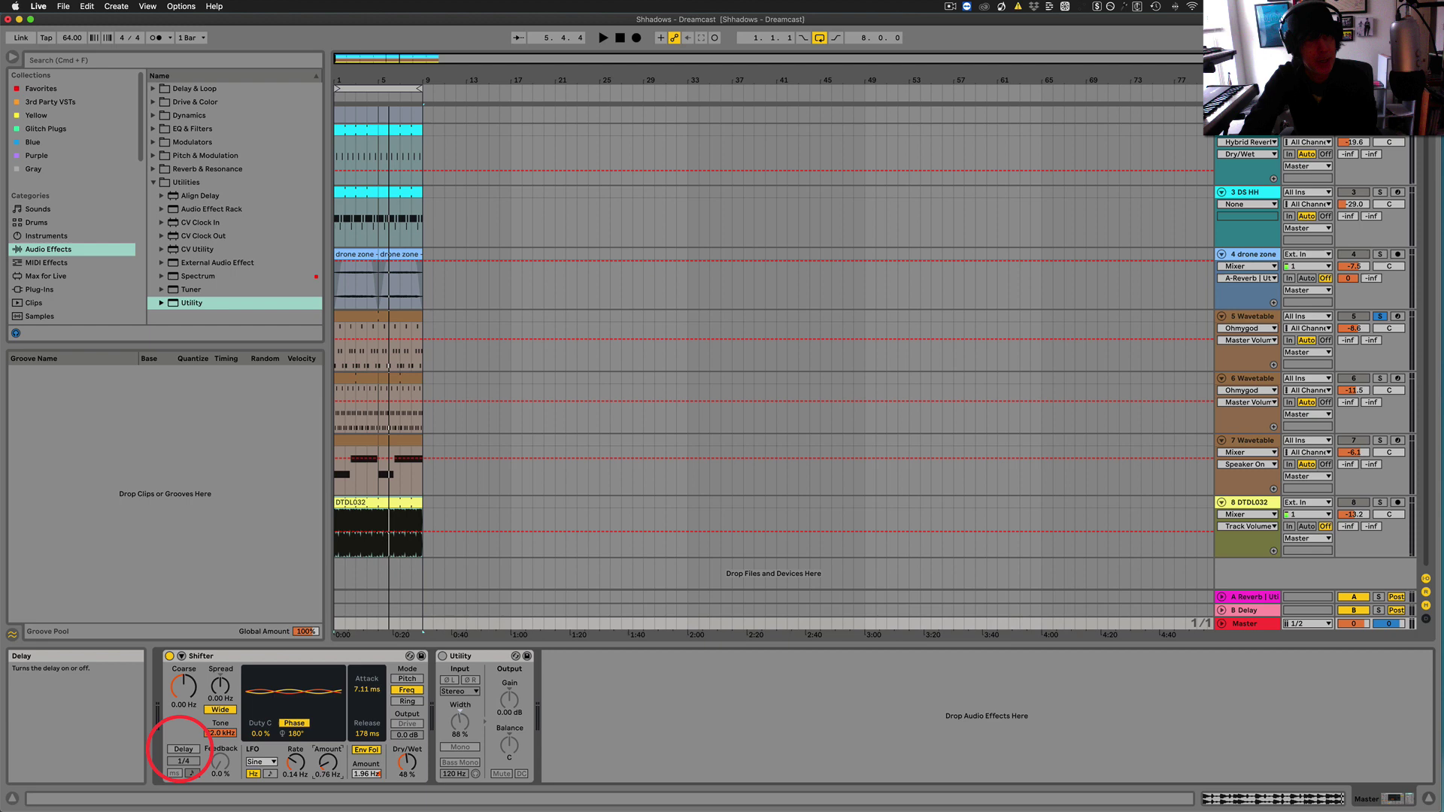
click(183, 750)
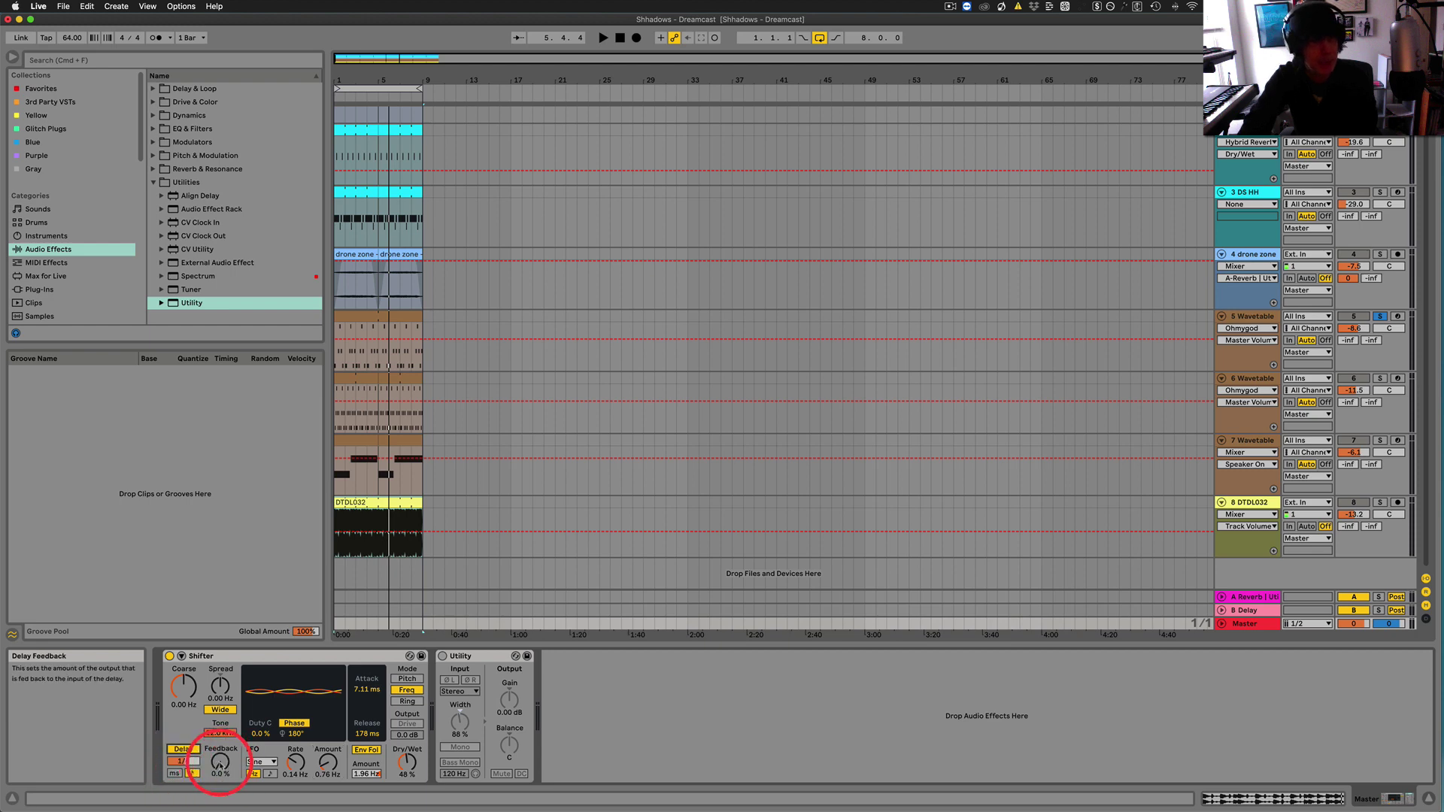
key(space)
drag(219, 765, 223, 764)
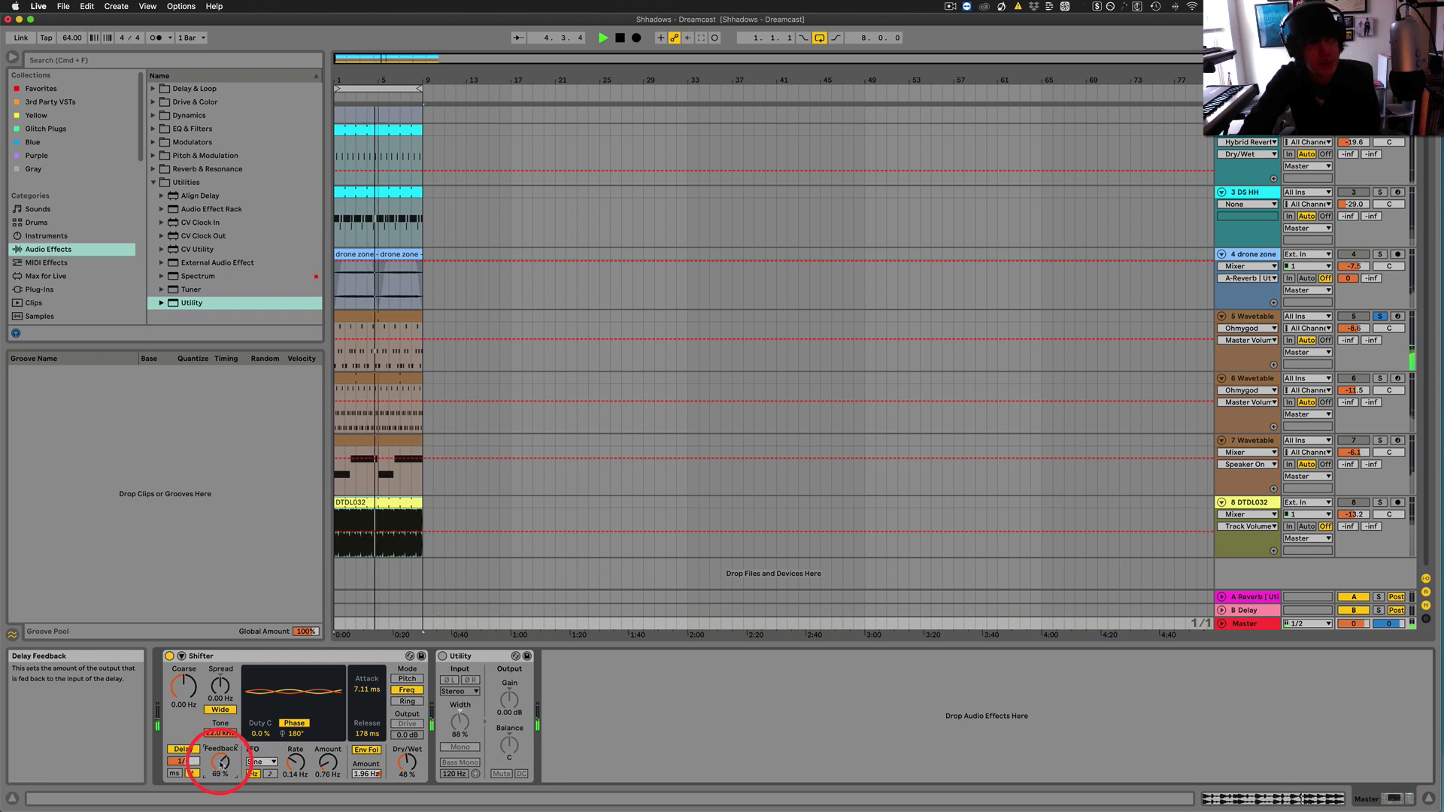
key(space)
drag(223, 763, 223, 766)
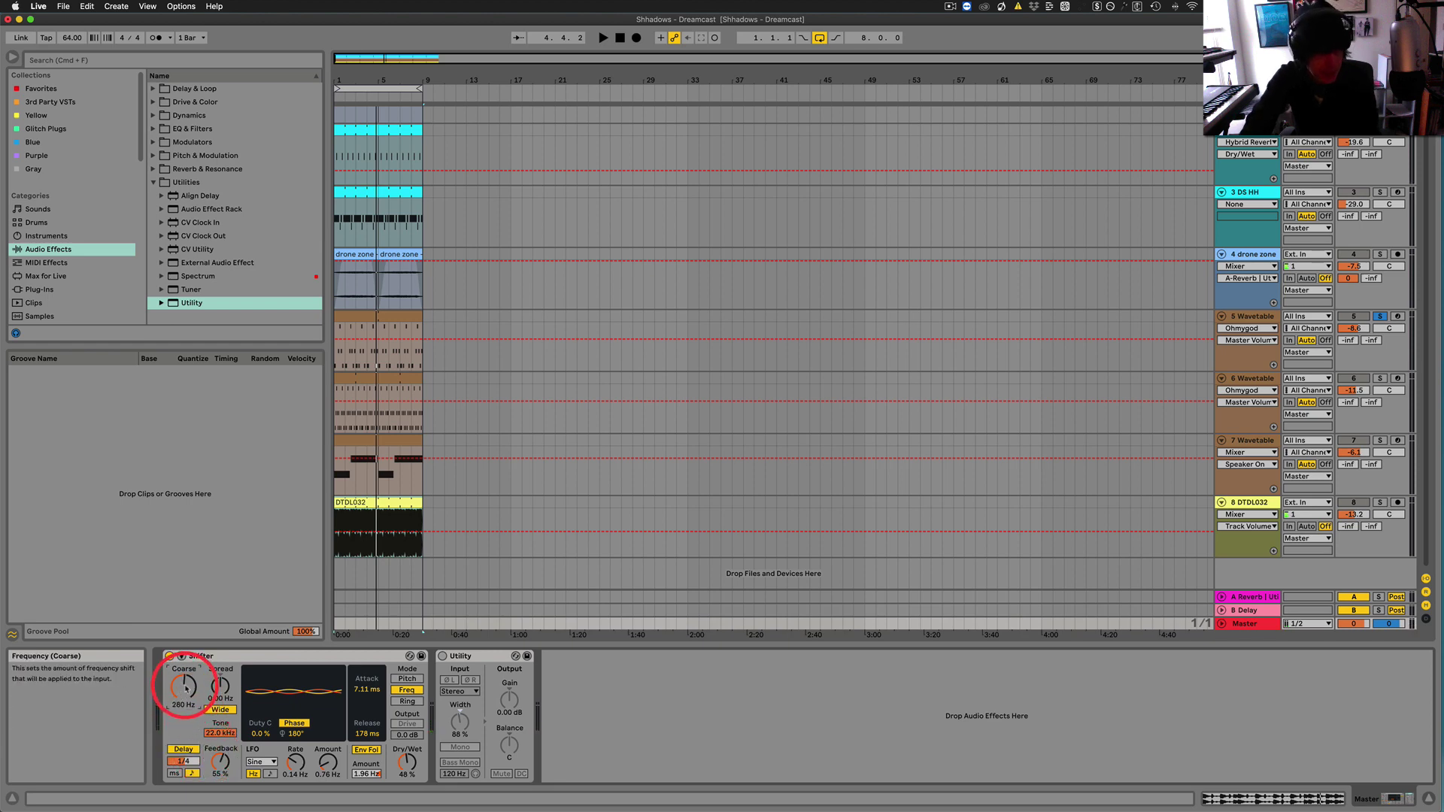
Return Shifter to Pitch mode at -2 st with delay feedback at 69%
click(404, 680)
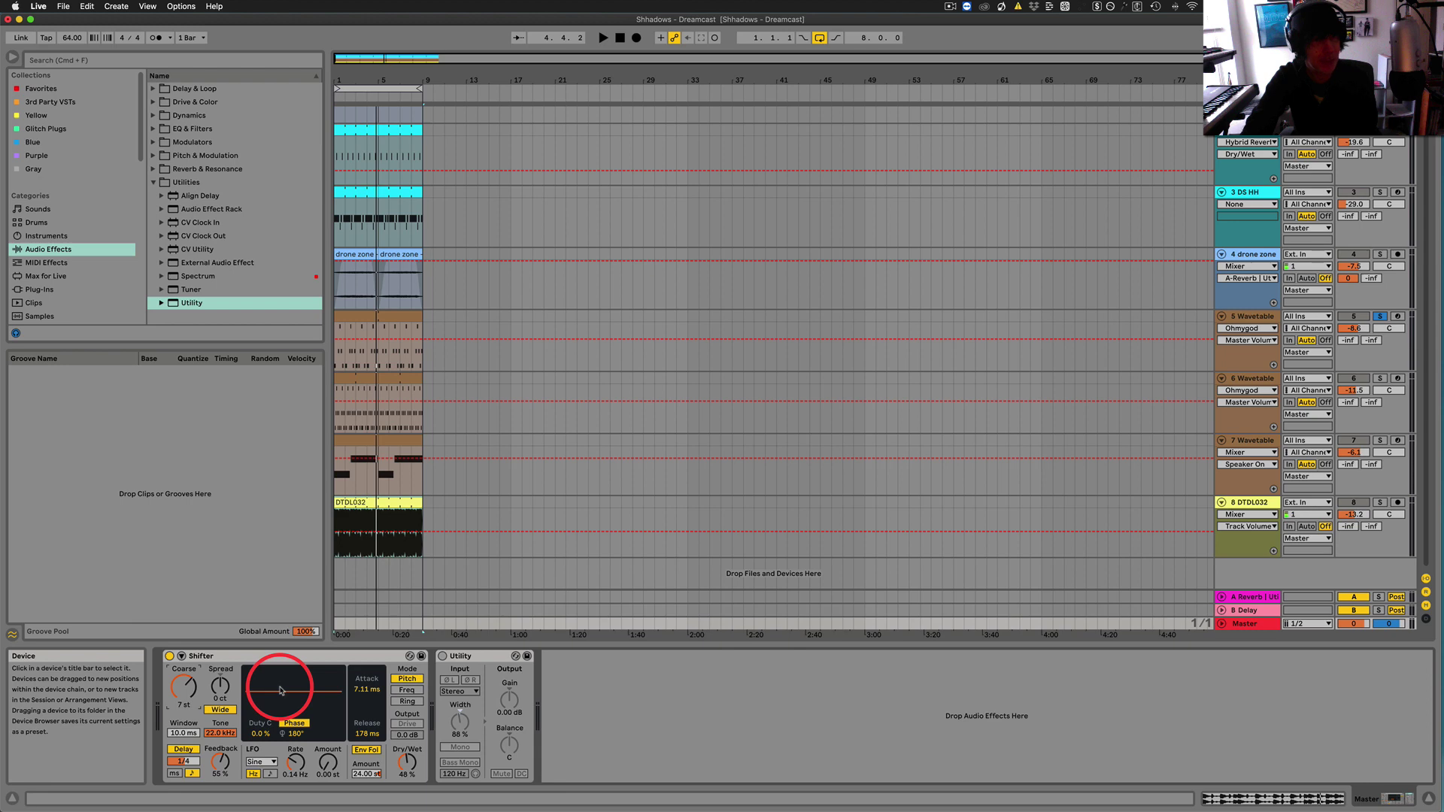
key(space)
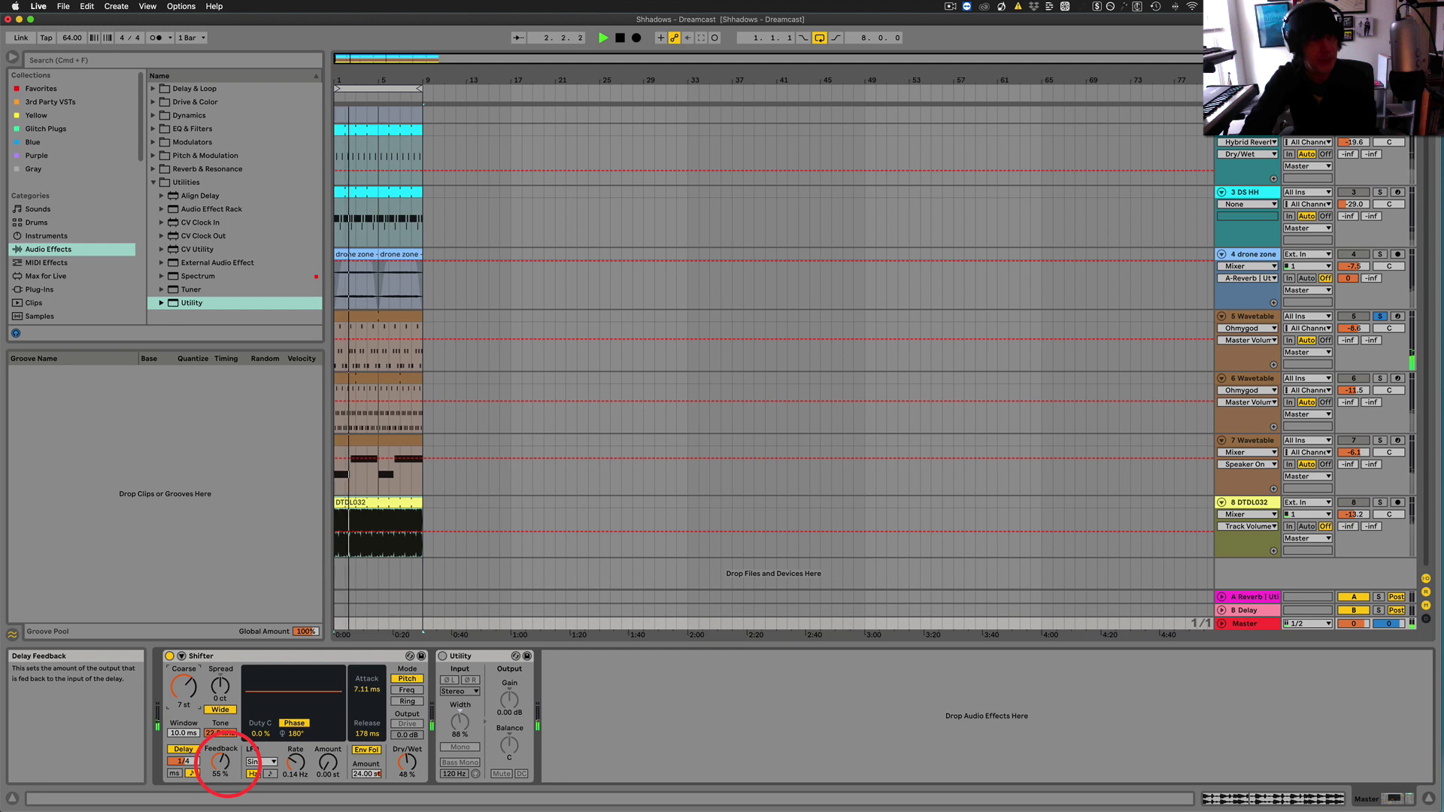
drag(224, 768, 223, 764)
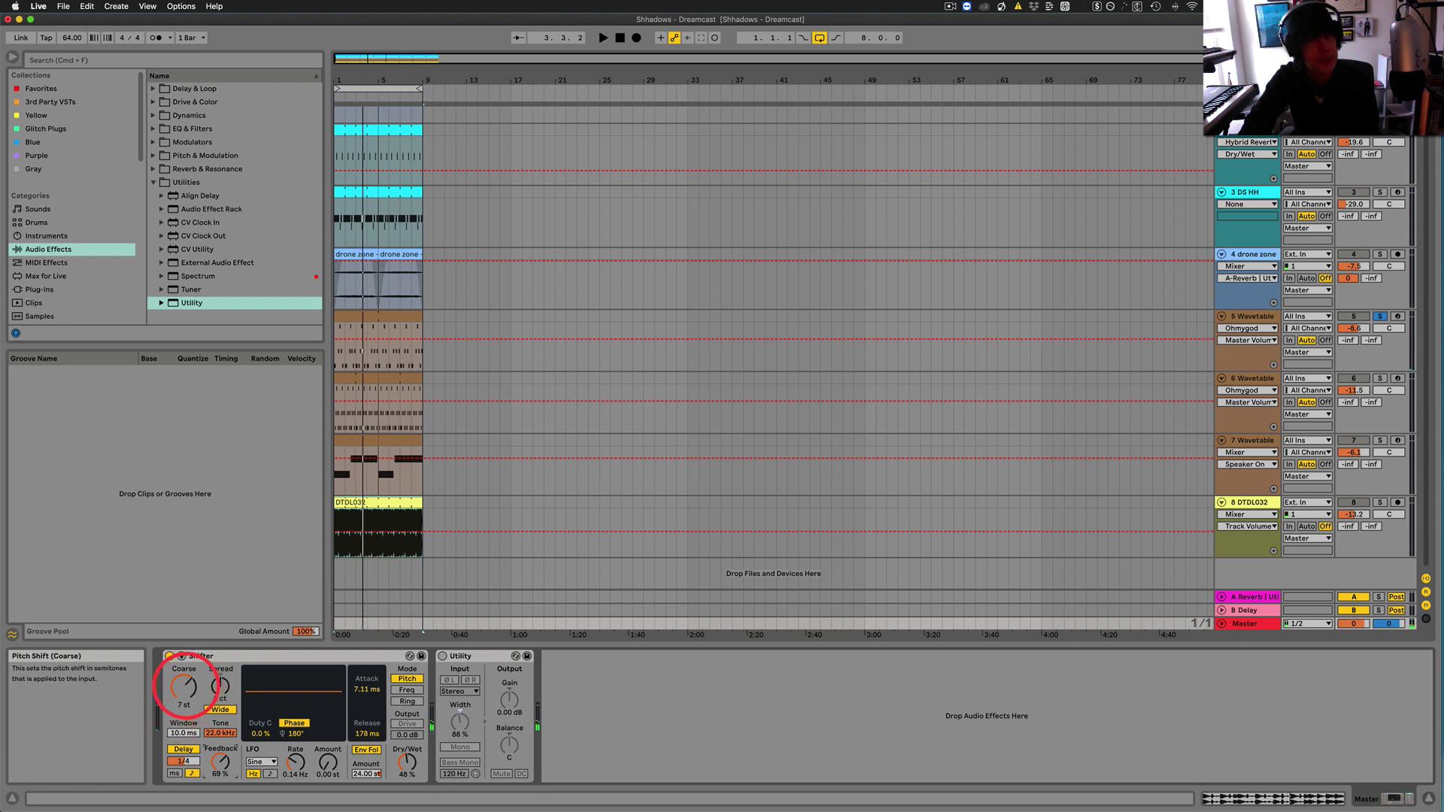
drag(186, 689, 183, 688)
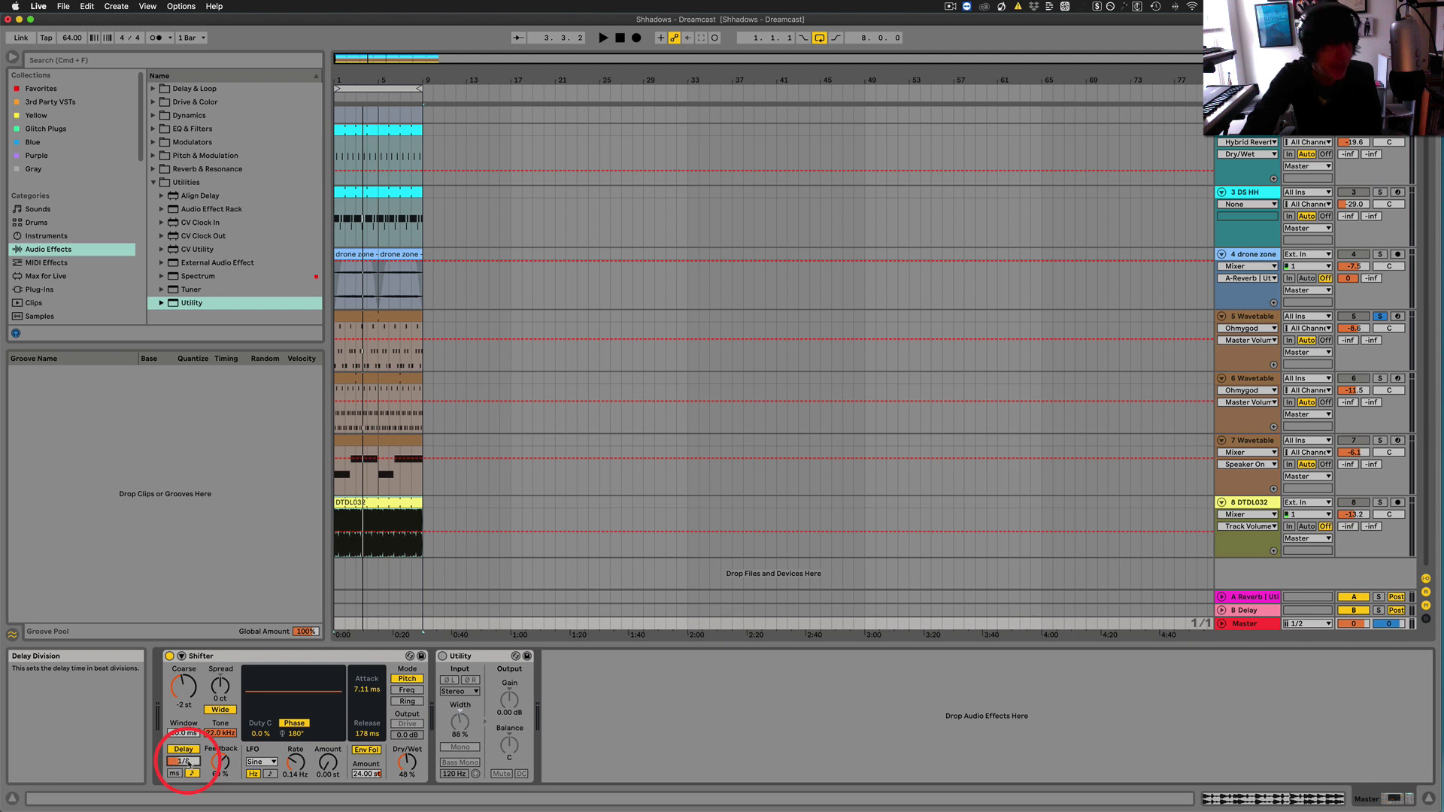
key(space)
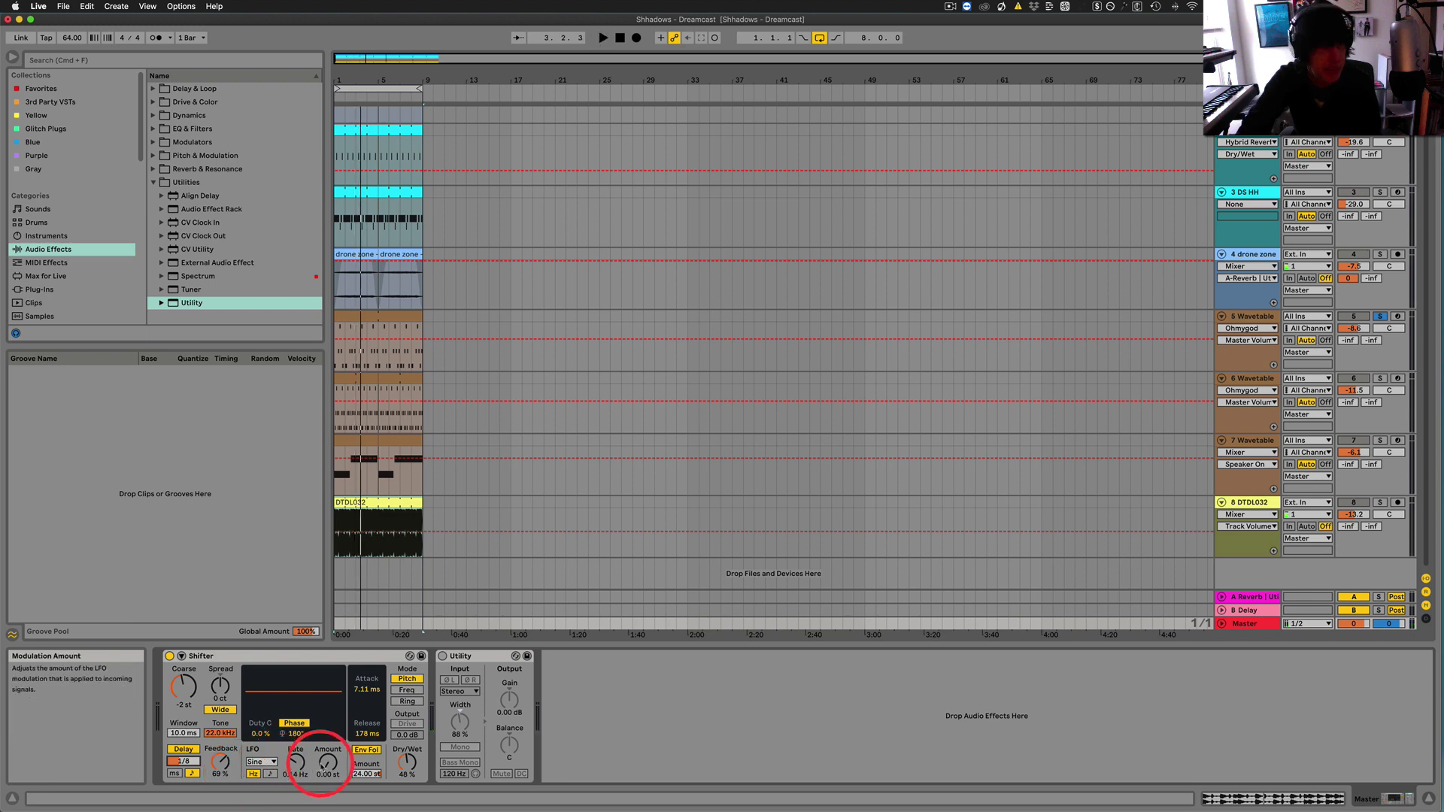
Add LFO pitch modulation using a sample-and-hold wave at 1.30 Hz
drag(326, 762, 326, 744)
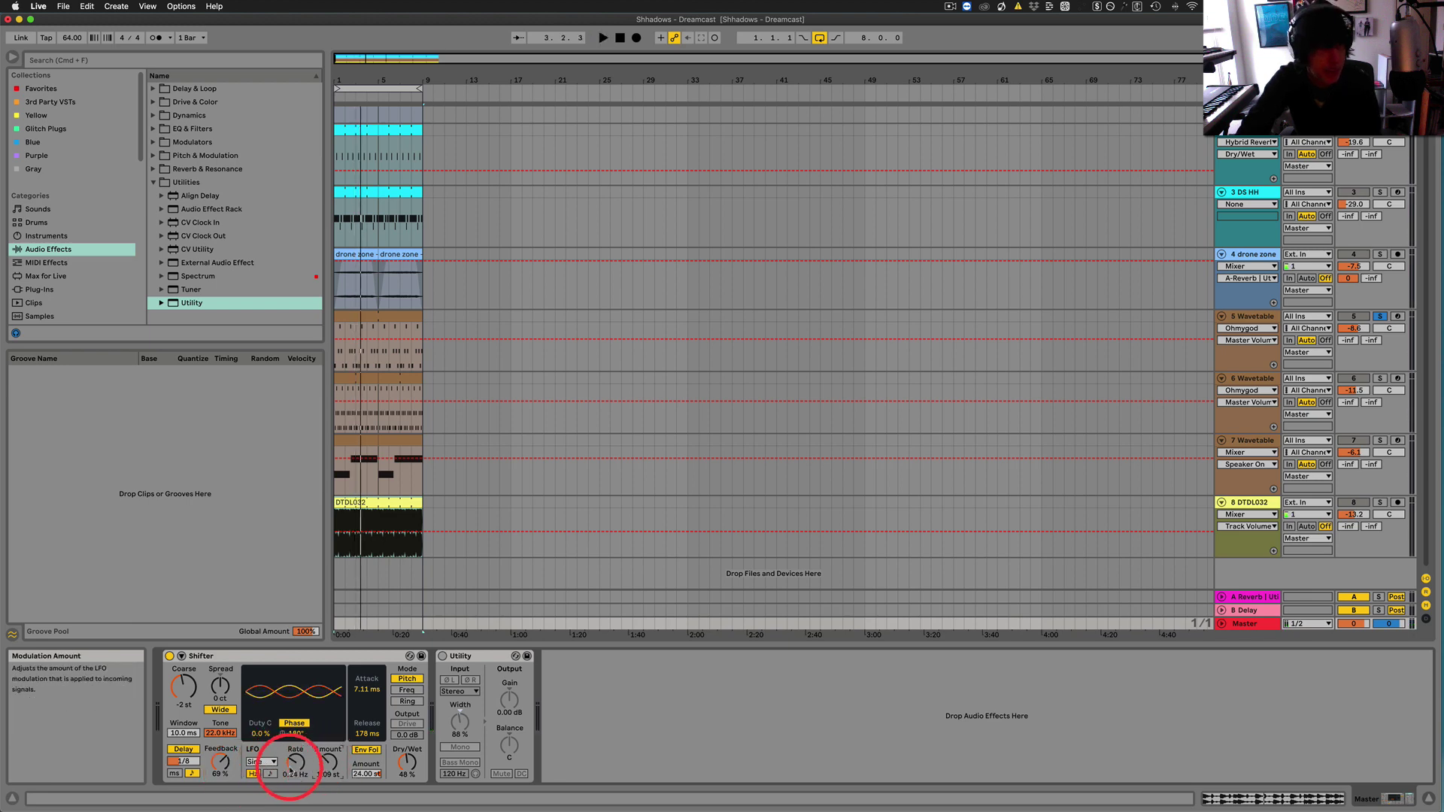
click(265, 762)
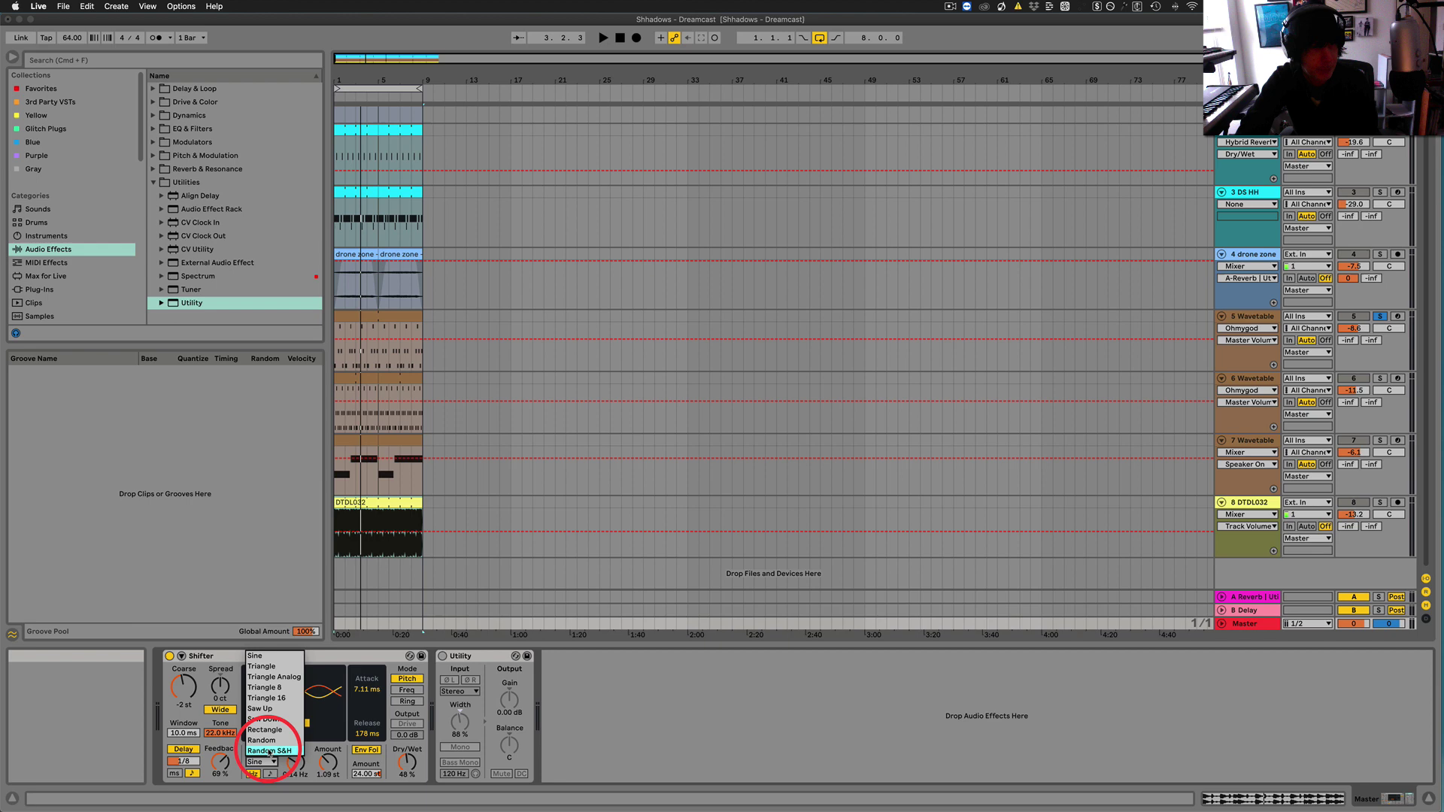
click(269, 751)
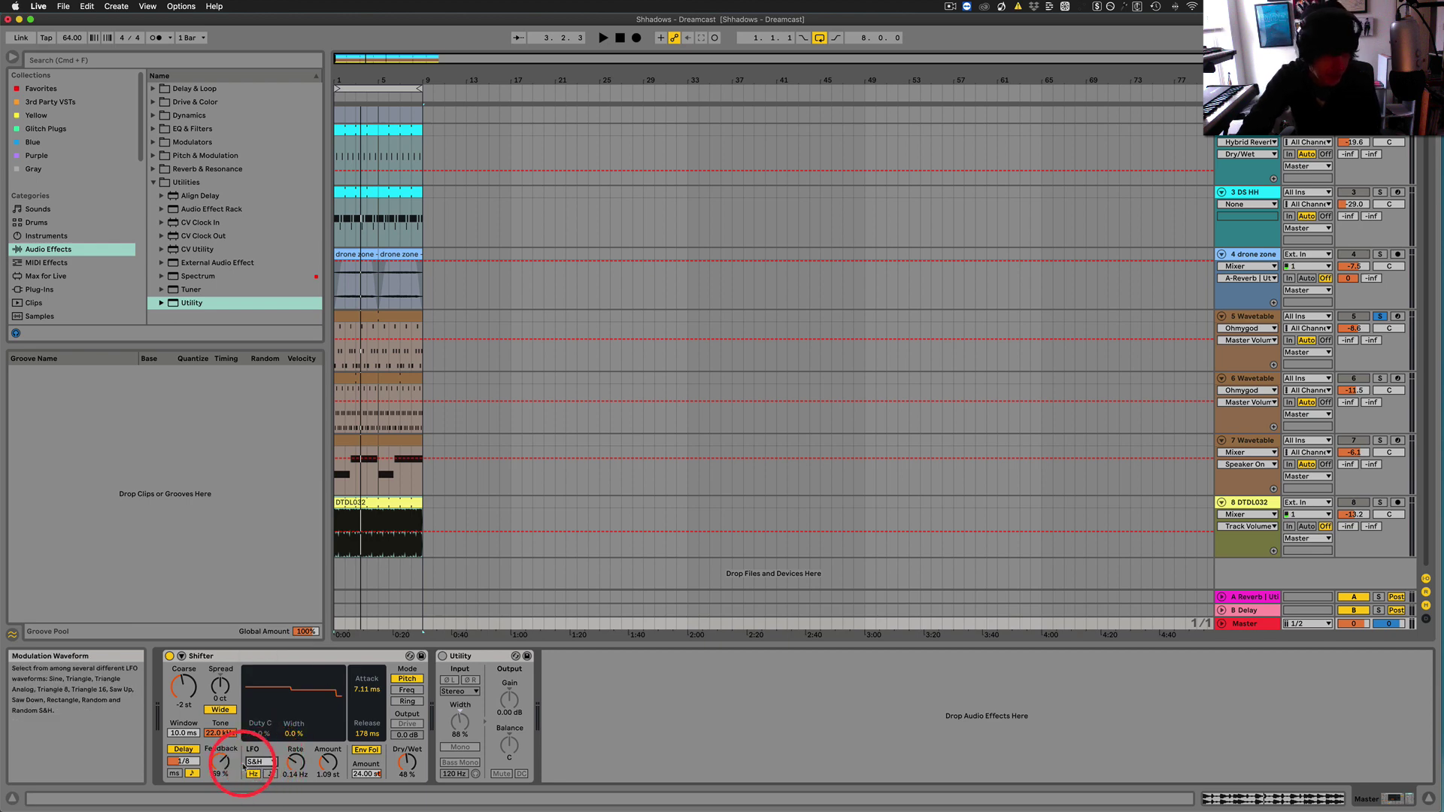
key(space)
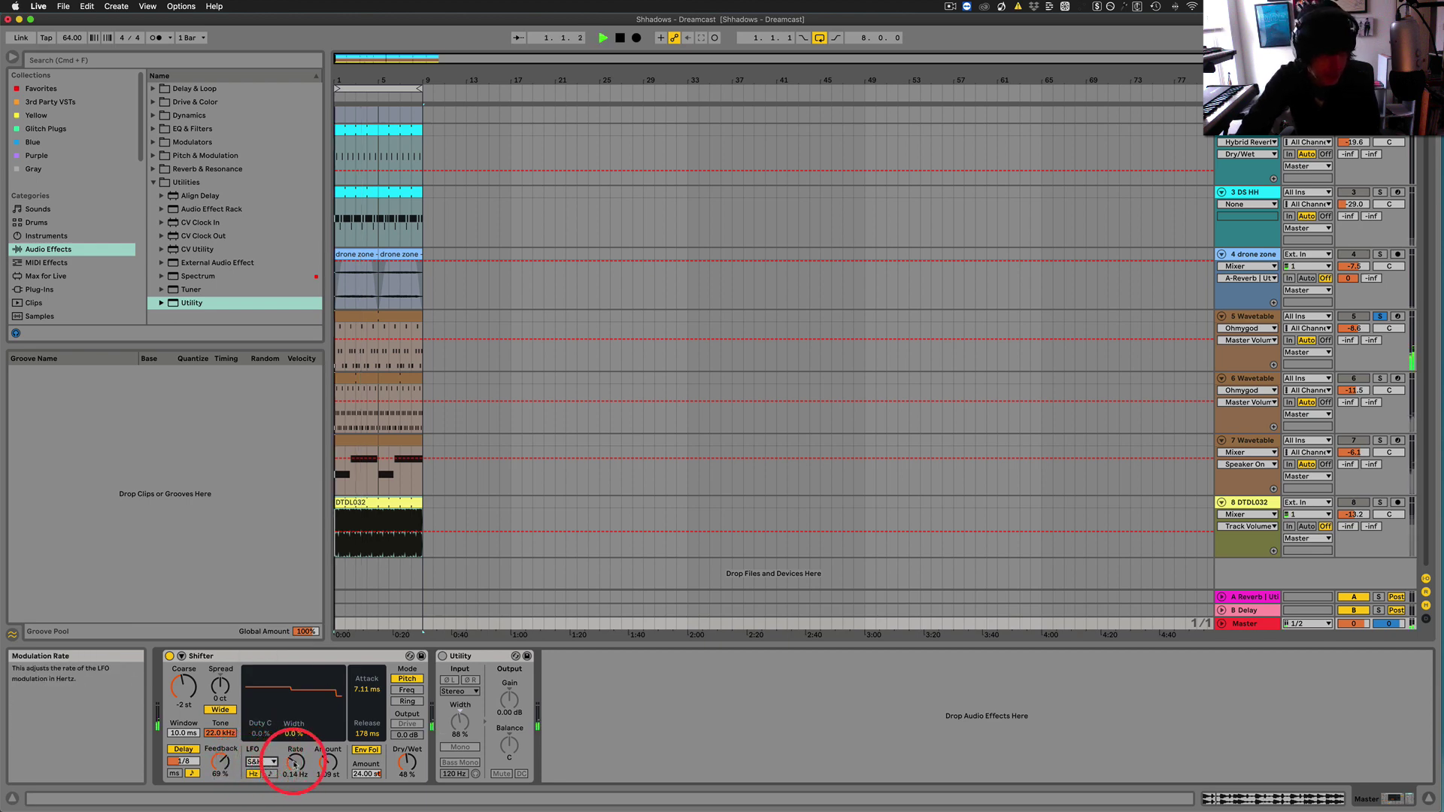
drag(294, 764, 297, 755)
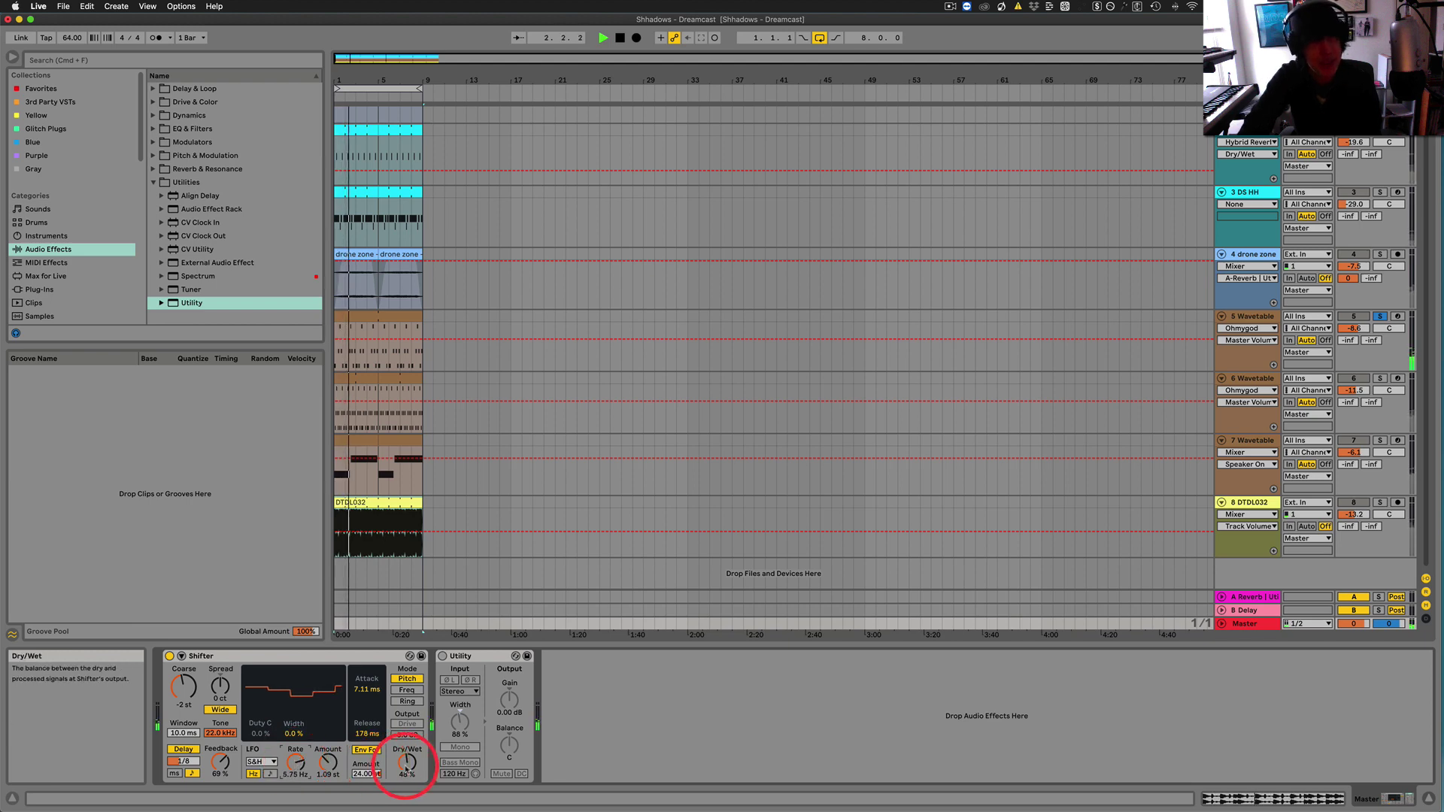
Make Shifter fully wet, deepen the LFO amount to 2.72 st, and turn the delay off
drag(406, 768, 408, 767)
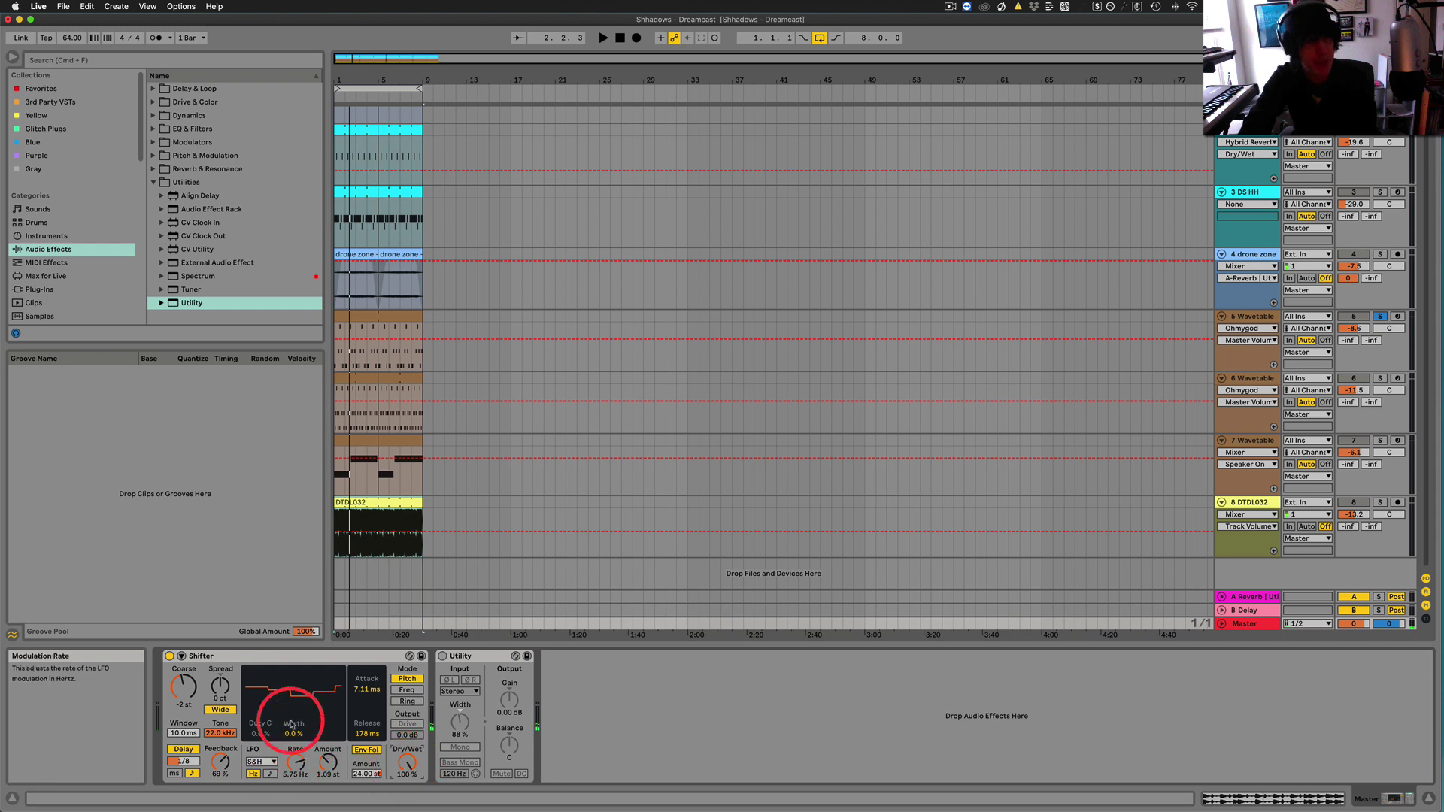
key(space)
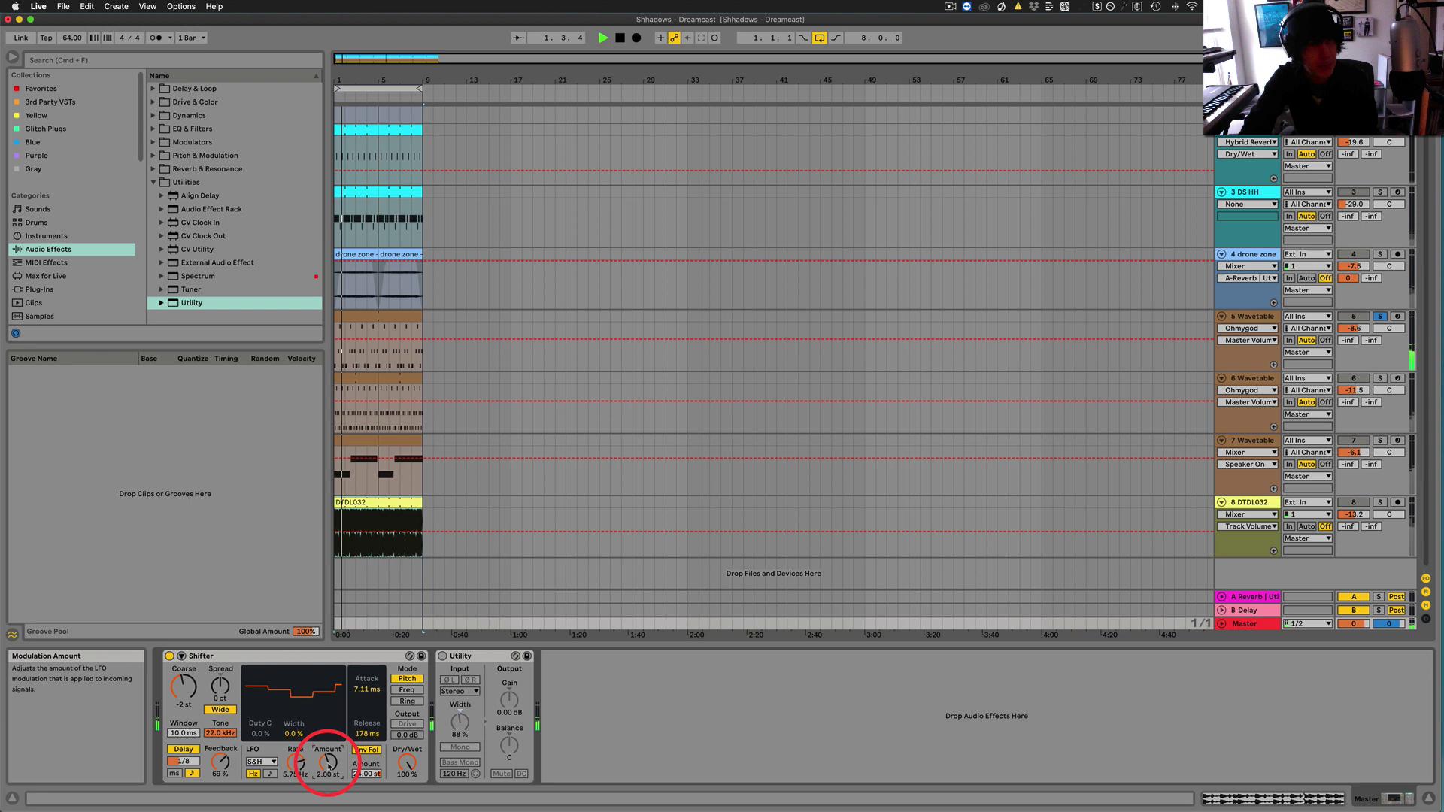
drag(323, 762, 297, 760)
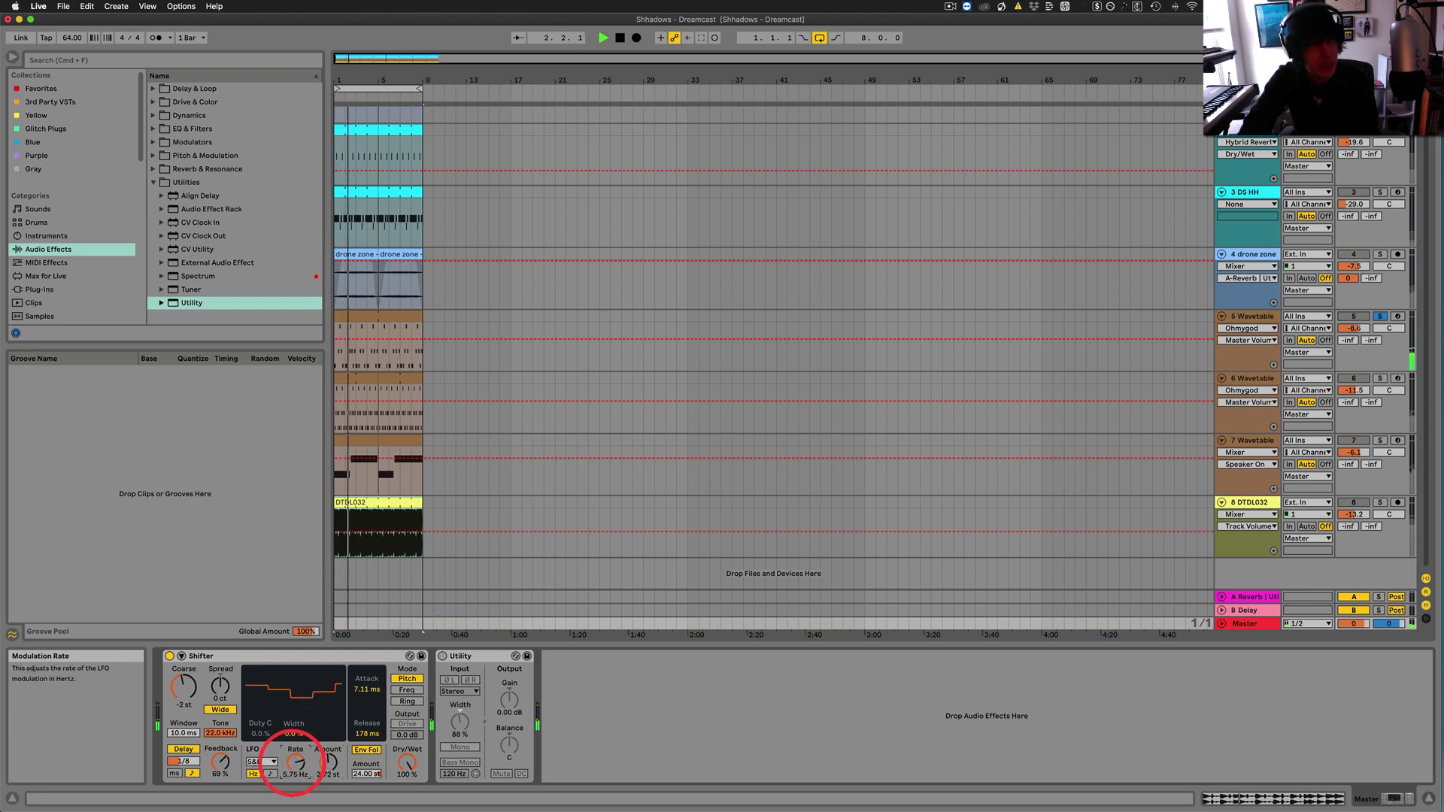
click(184, 749)
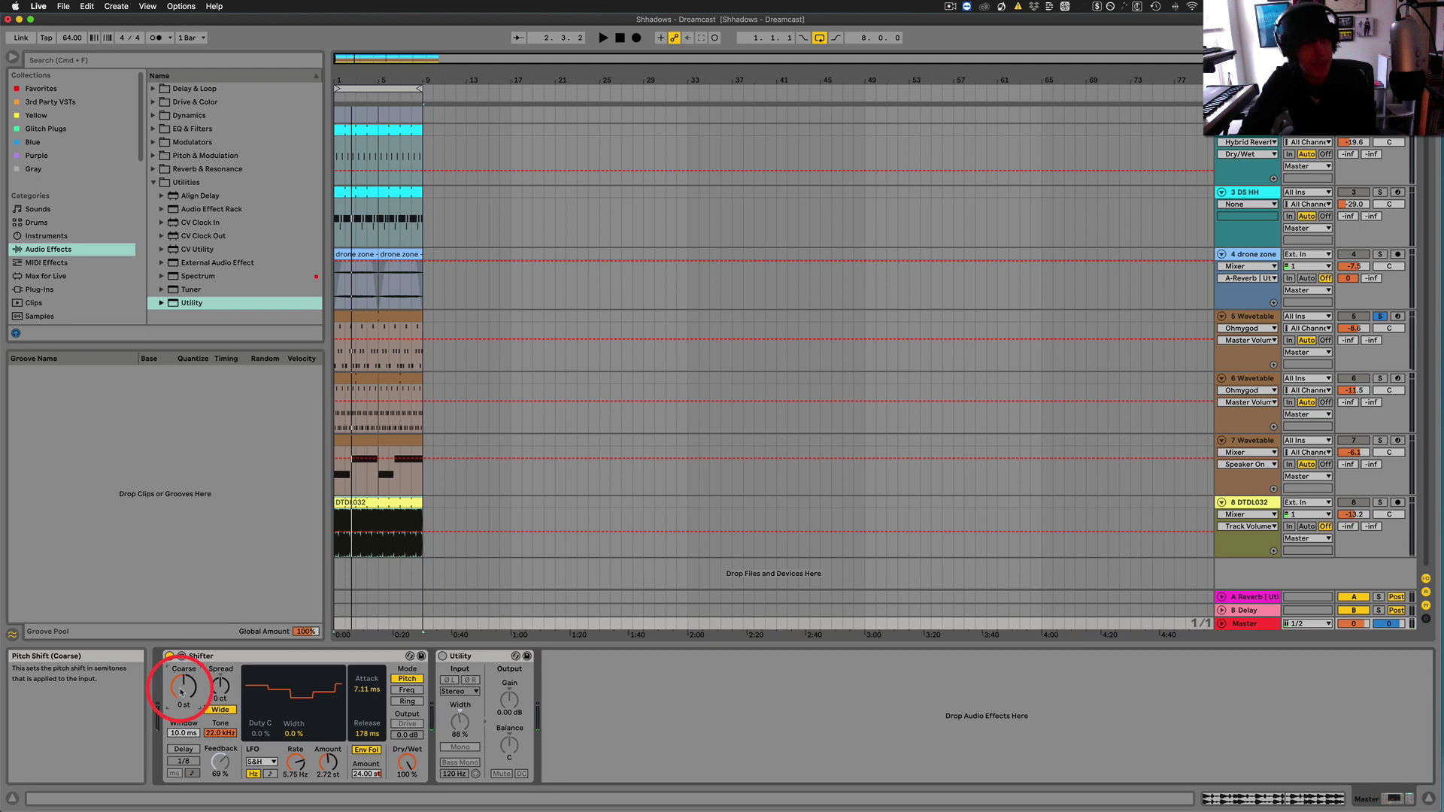
Slow the LFO rate to 0.50 Hz and audition the 0 st sample-and-hold wobble
key(space)
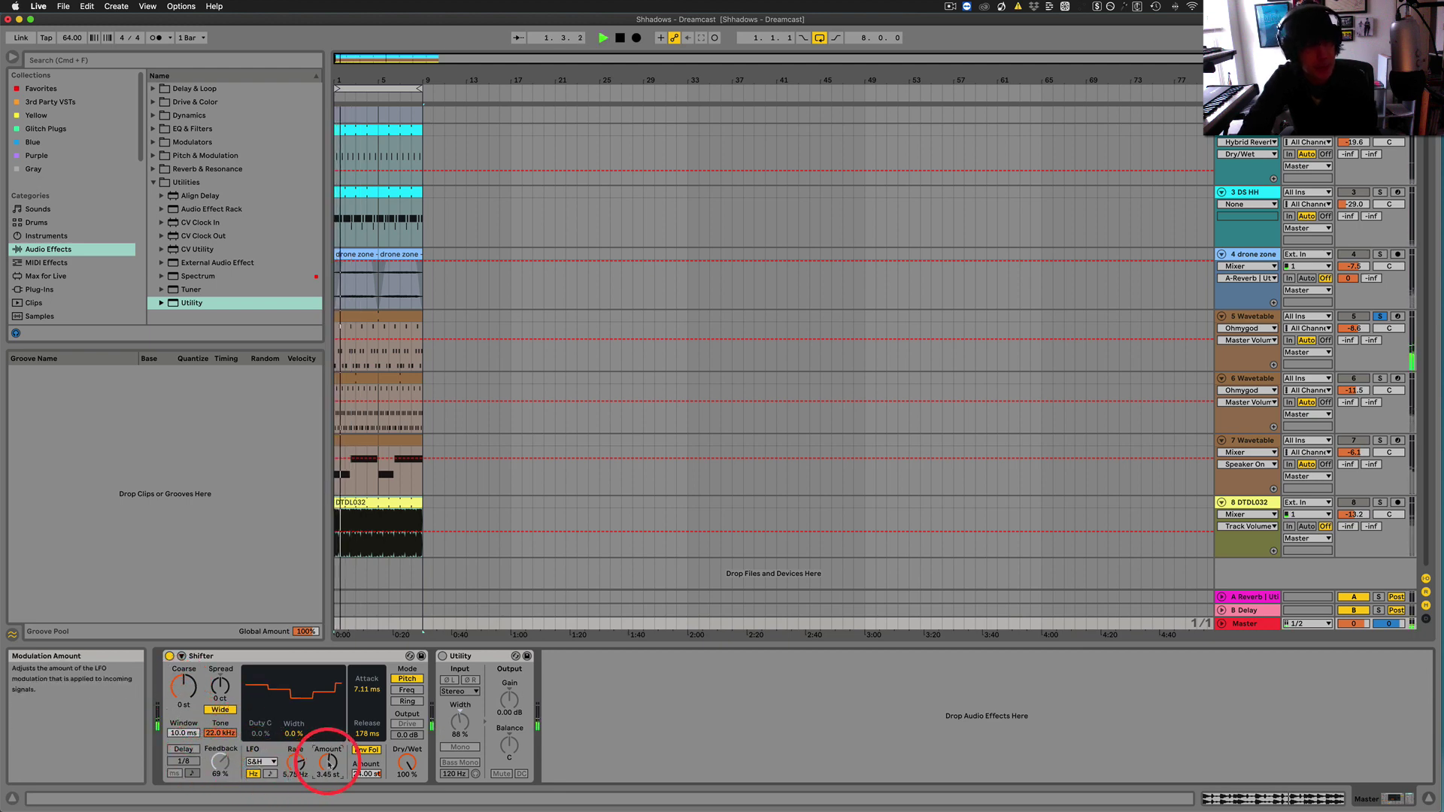
drag(297, 763, 295, 769)
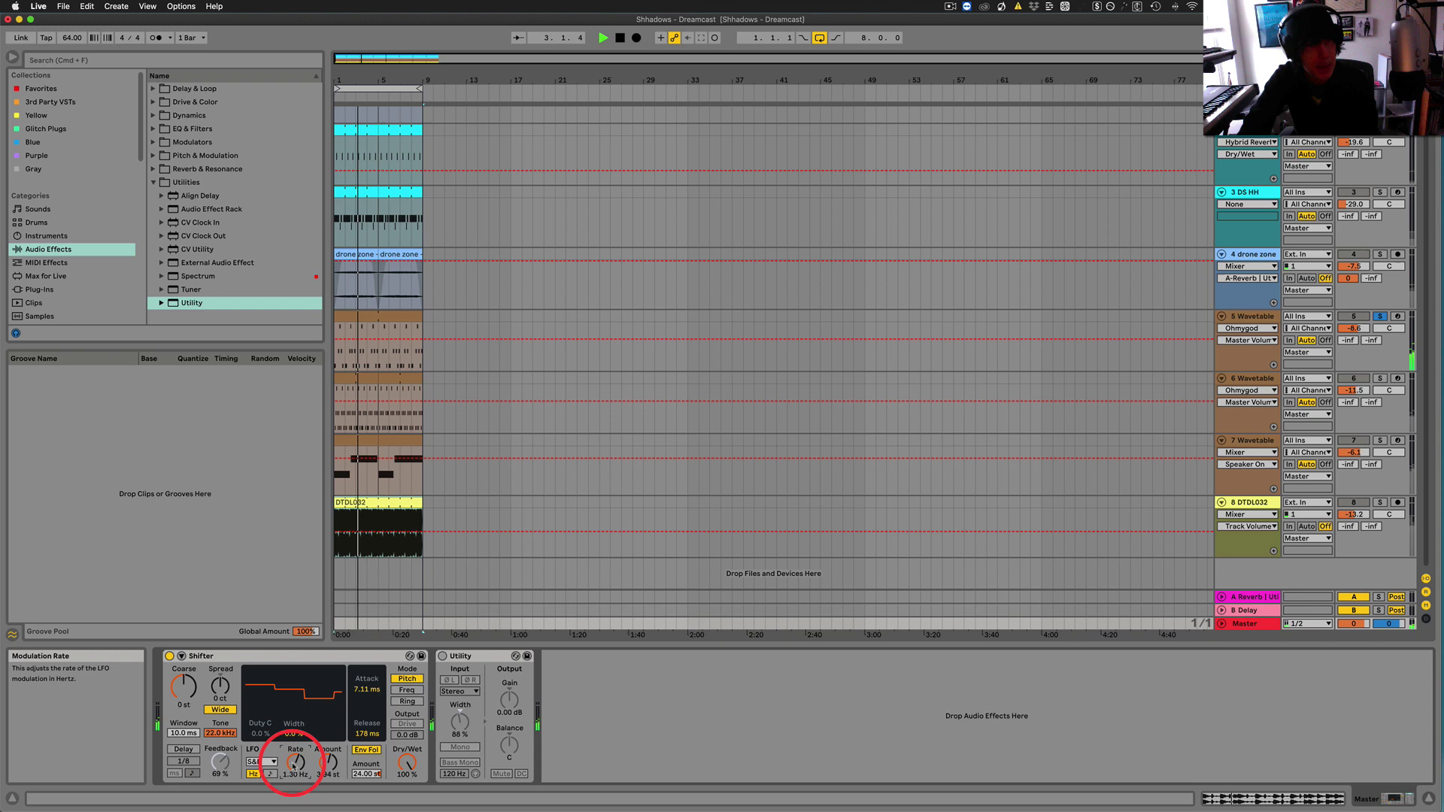
key(space)
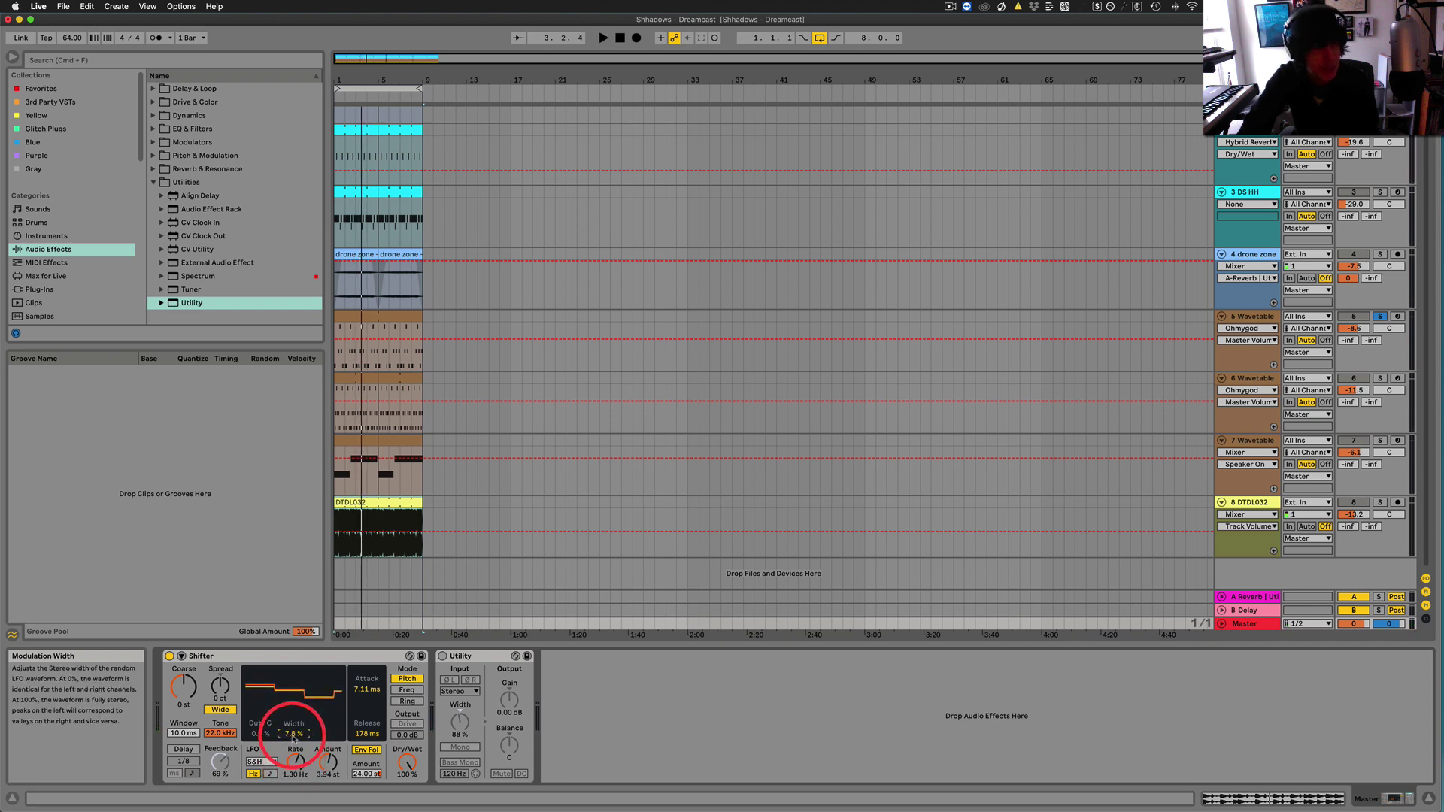
key(space)
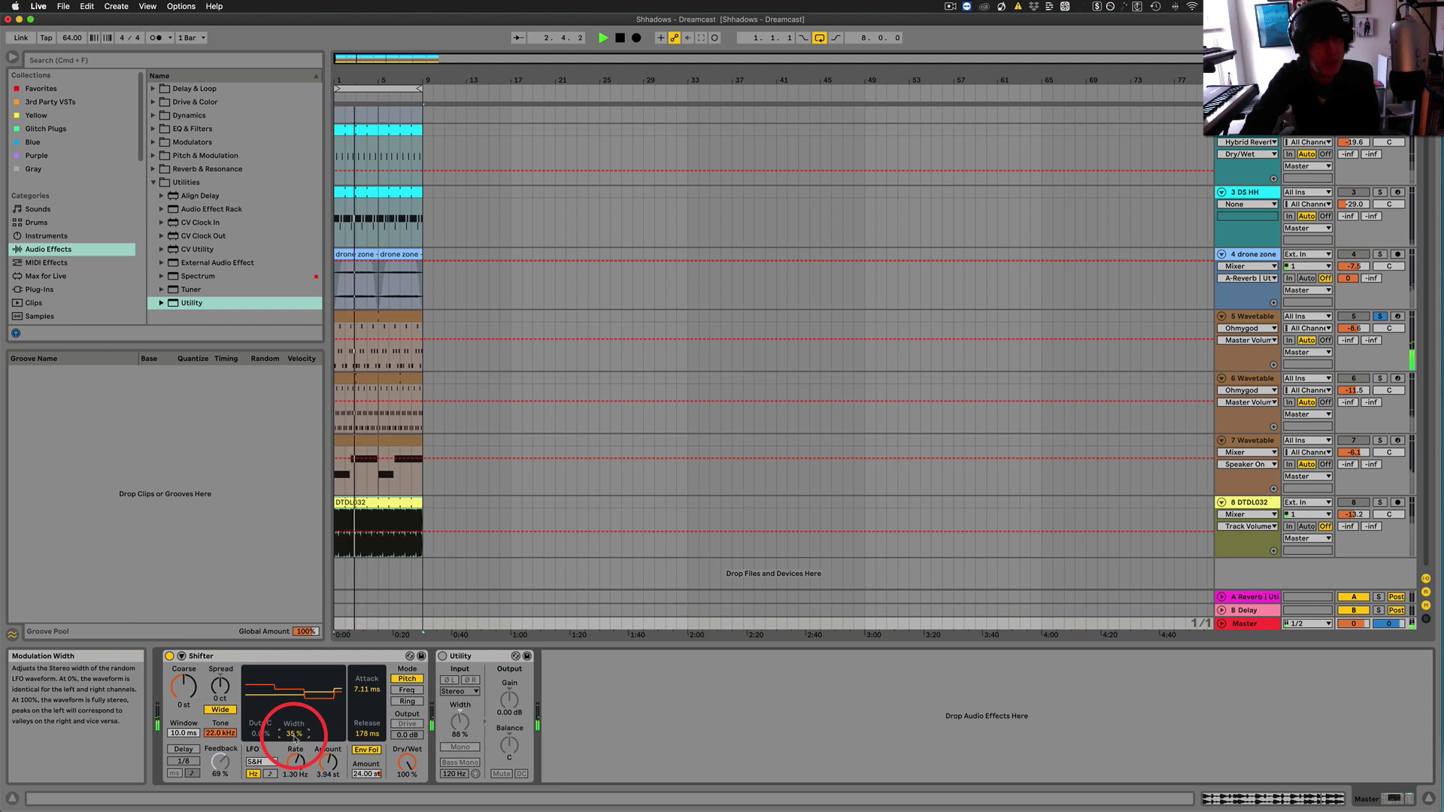
scroll(294, 733, down, 3)
scroll(294, 733, down, 2)
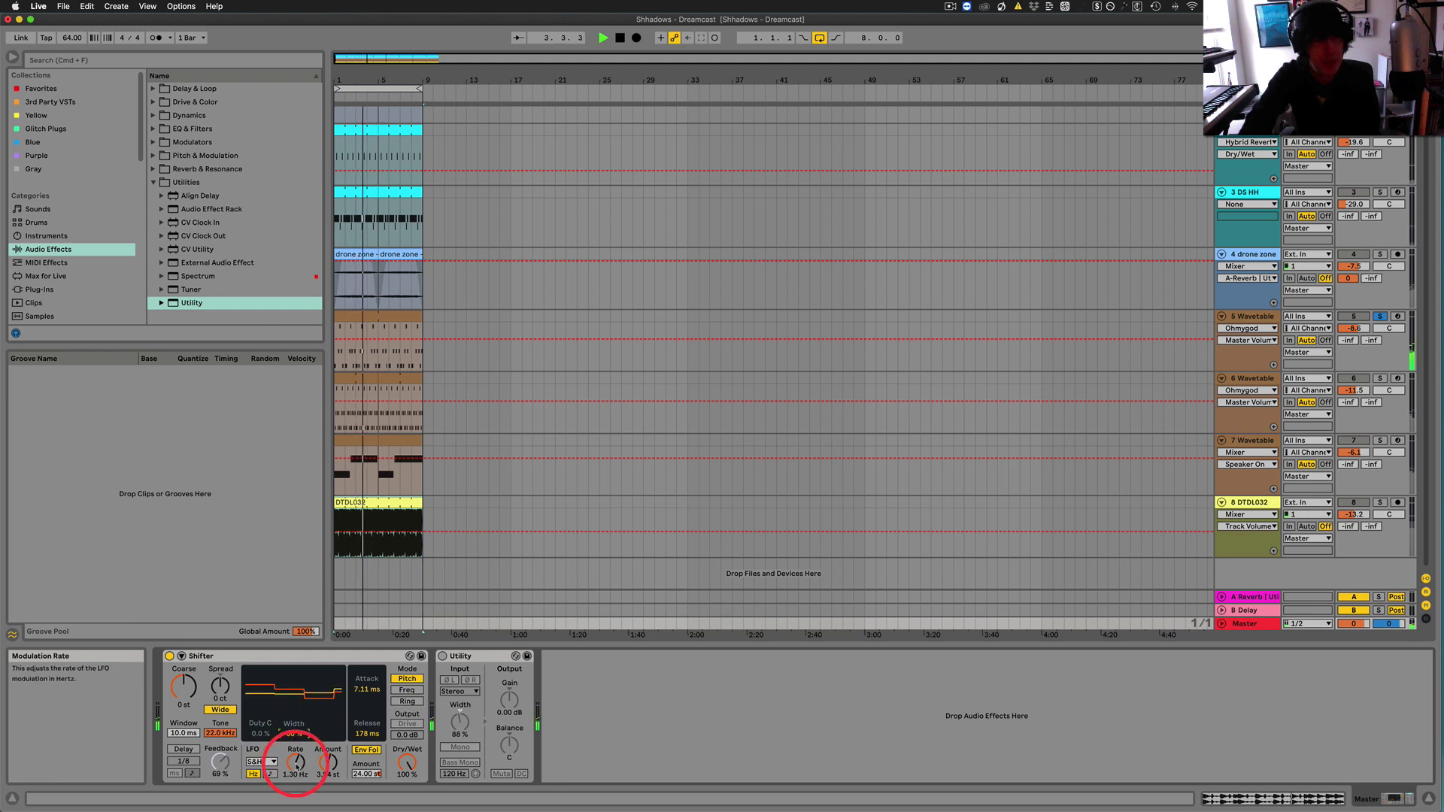
scroll(297, 763, up, 10)
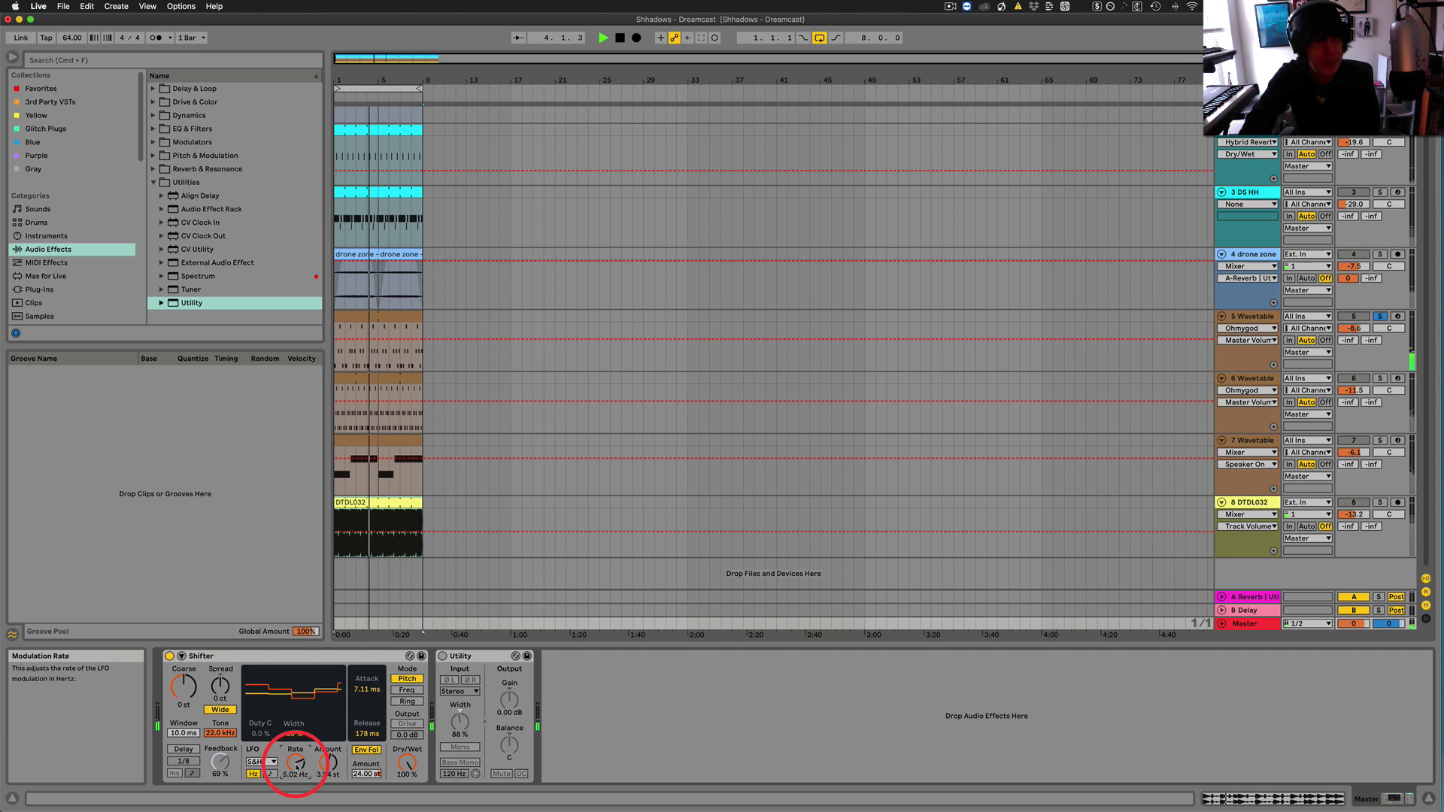
scroll(297, 767, down, 5)
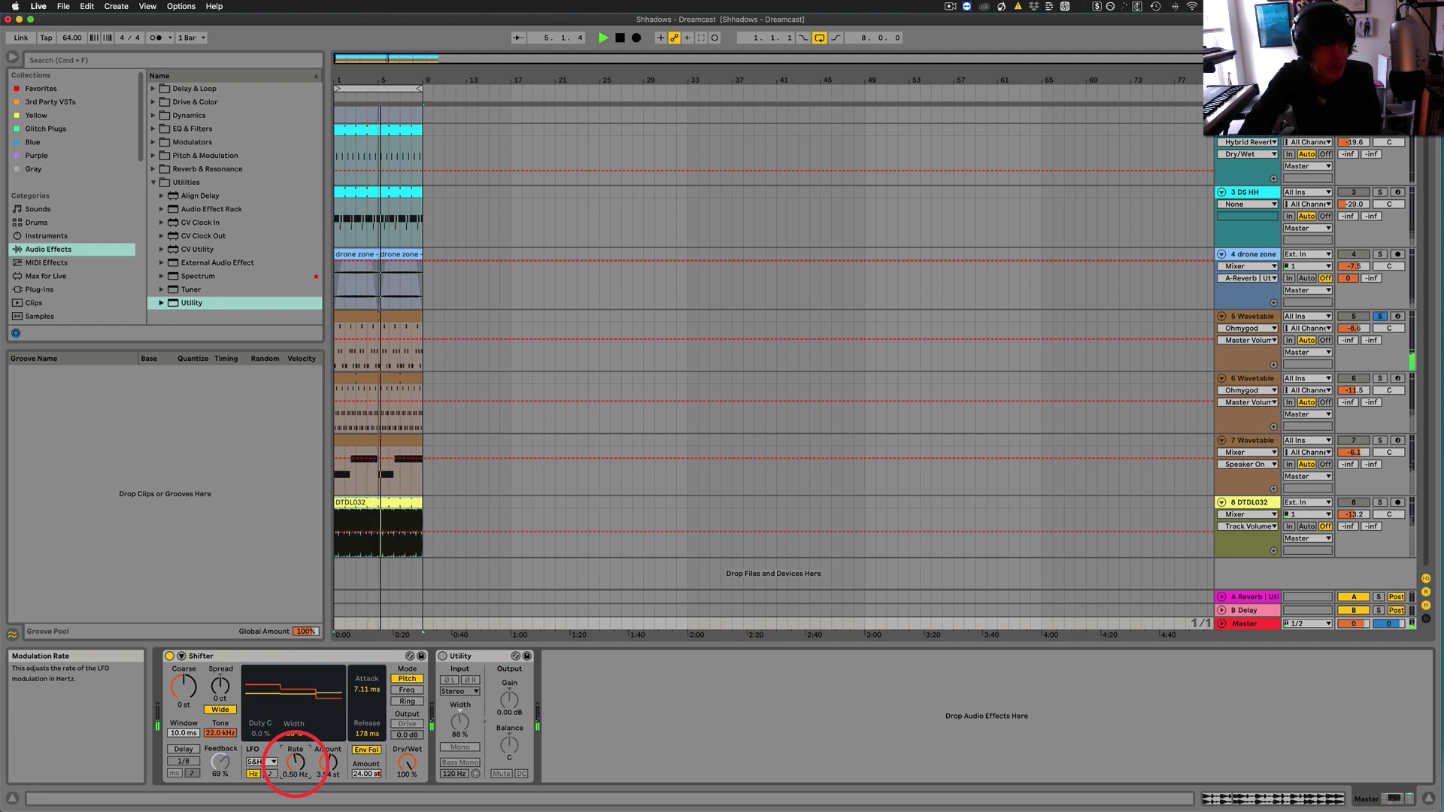
key(space)
Give the LFO a Triangle 16 wave with 3.61 st amount, 70° phase and 59% duty
click(257, 763)
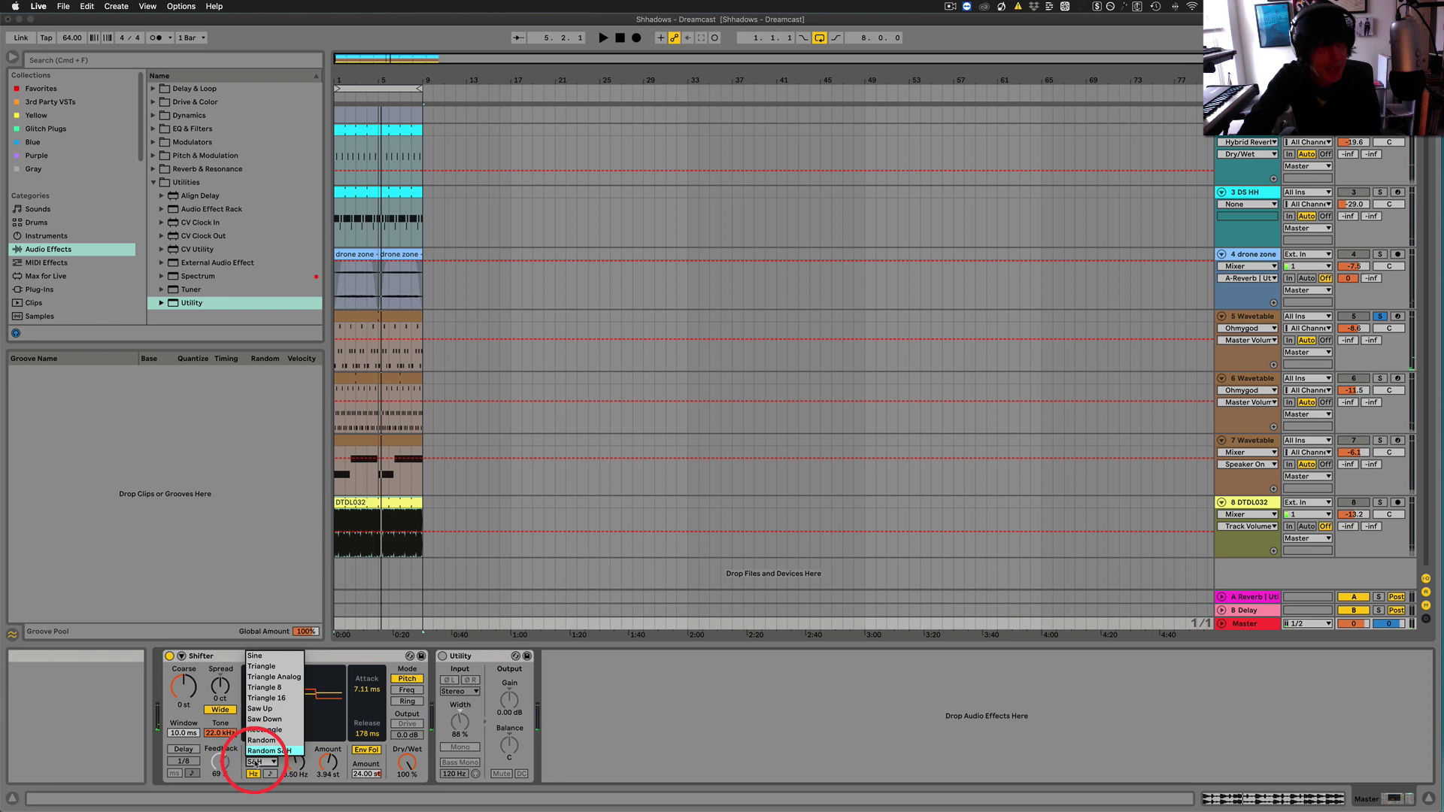
click(280, 699)
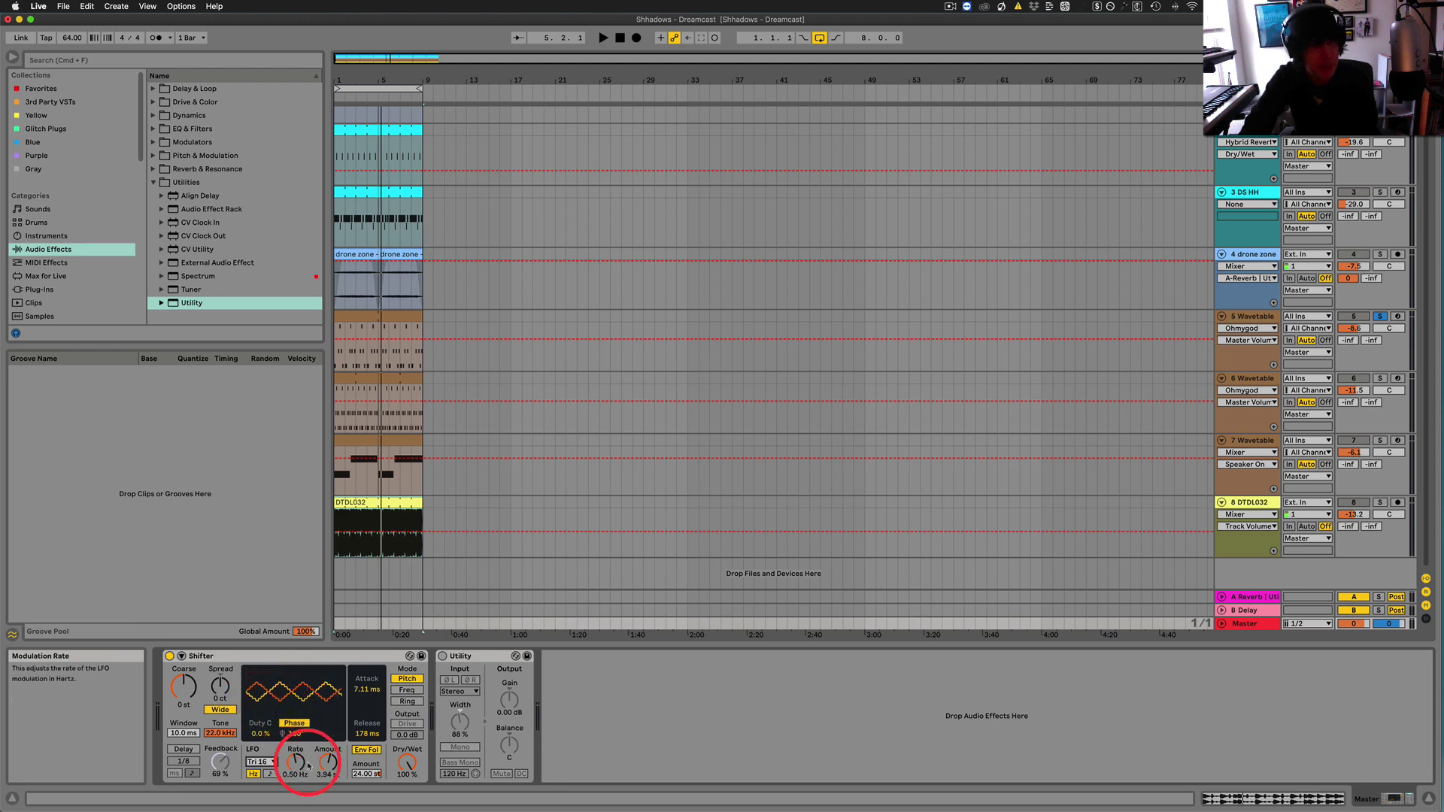
key(space)
drag(327, 762, 297, 769)
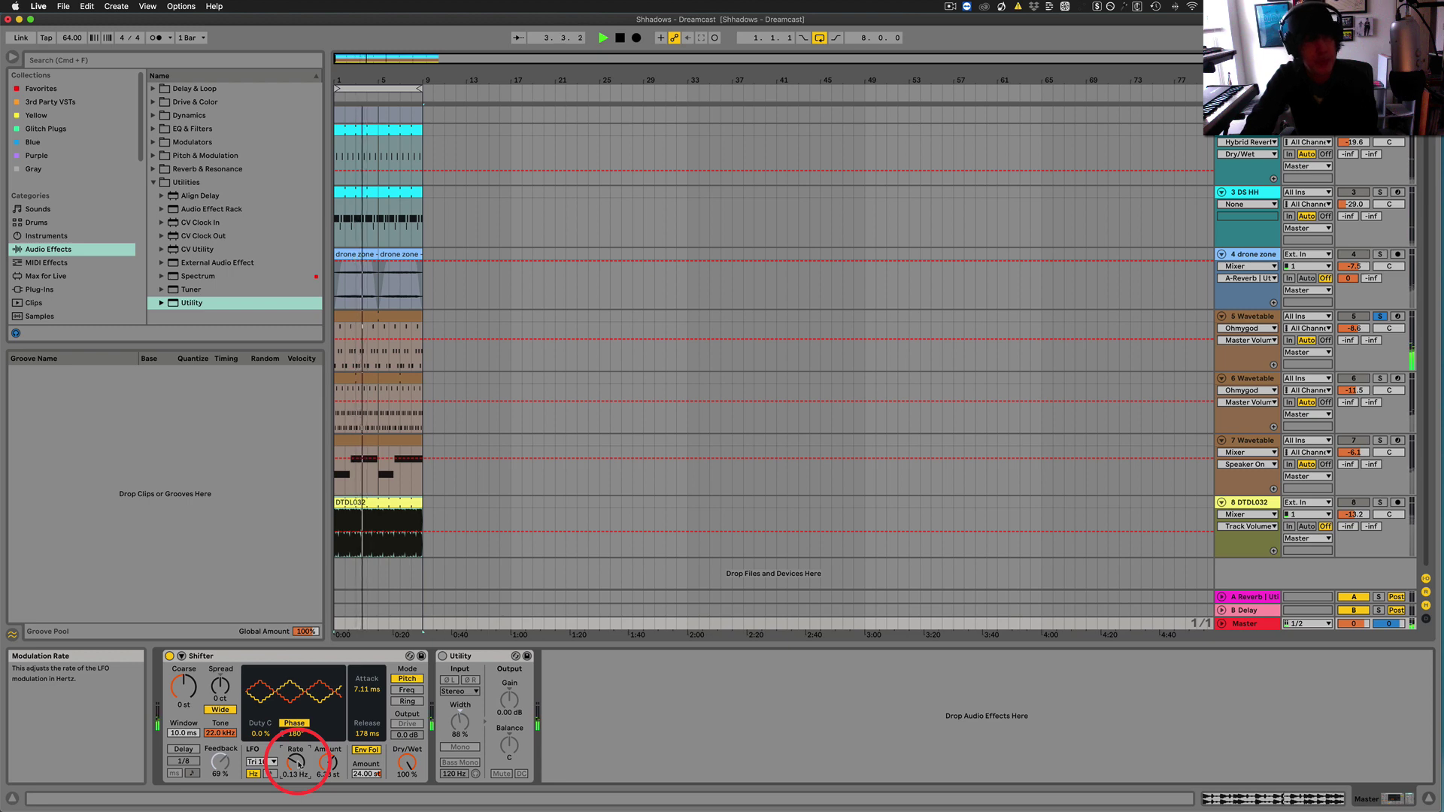
drag(294, 733, 297, 740)
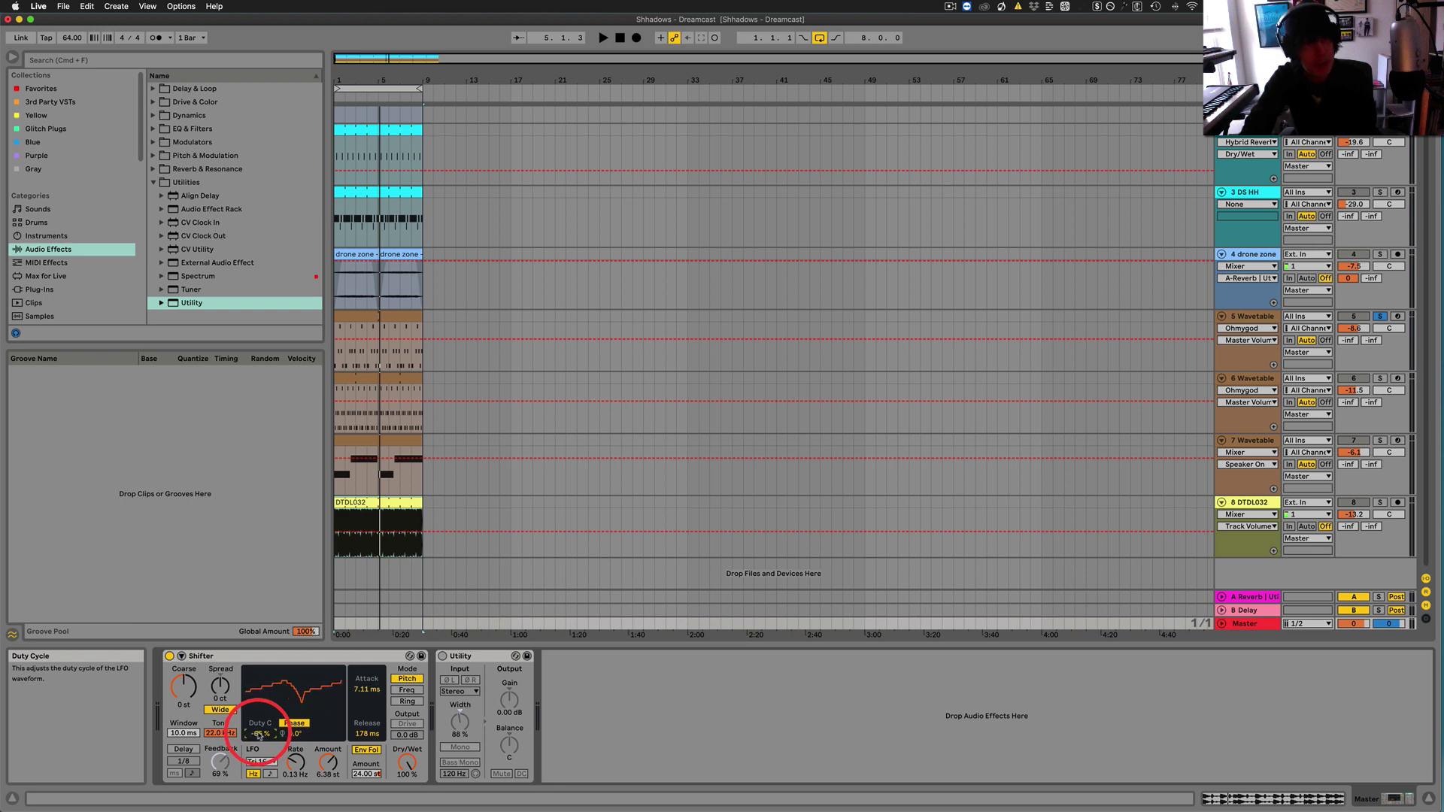
key(space)
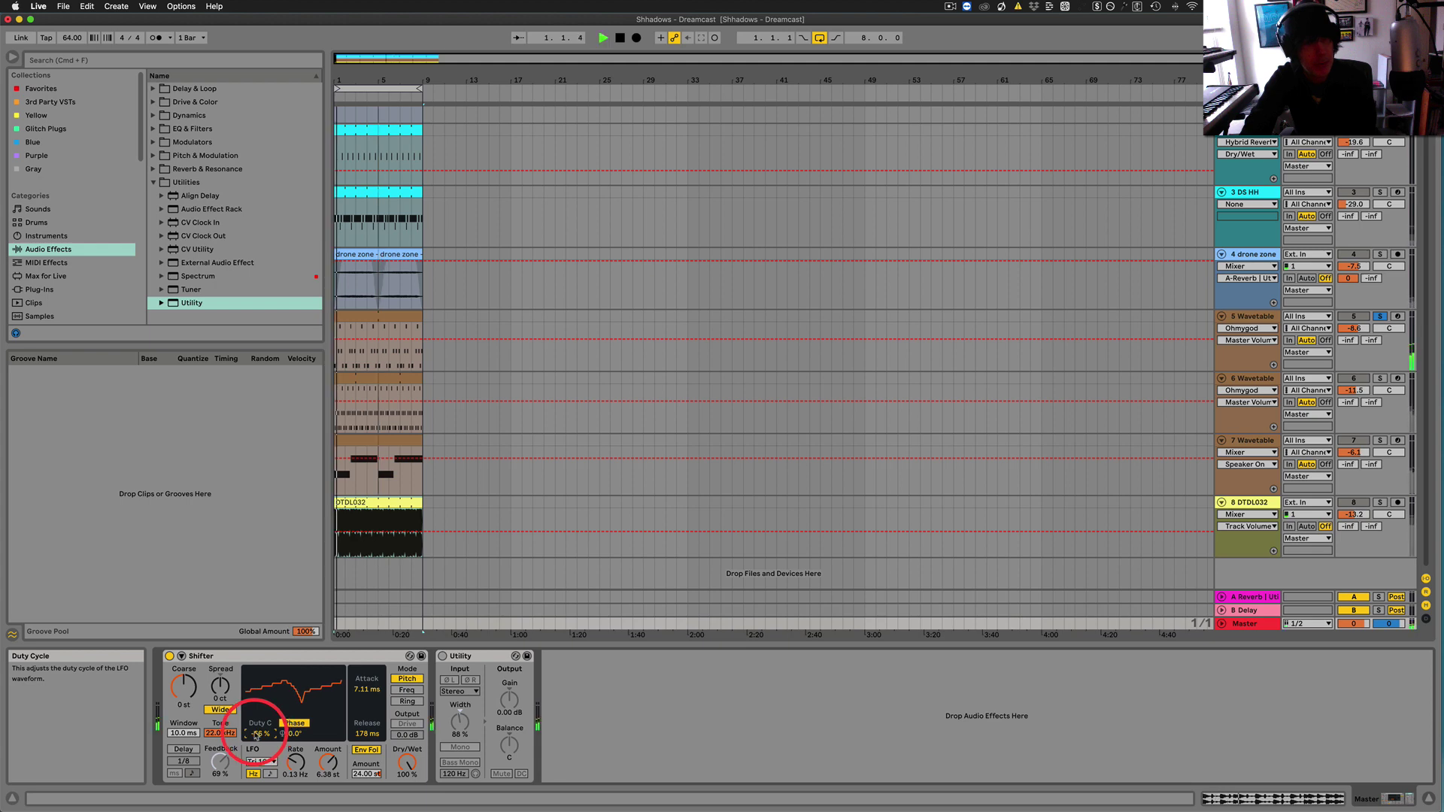
drag(255, 737, 296, 765)
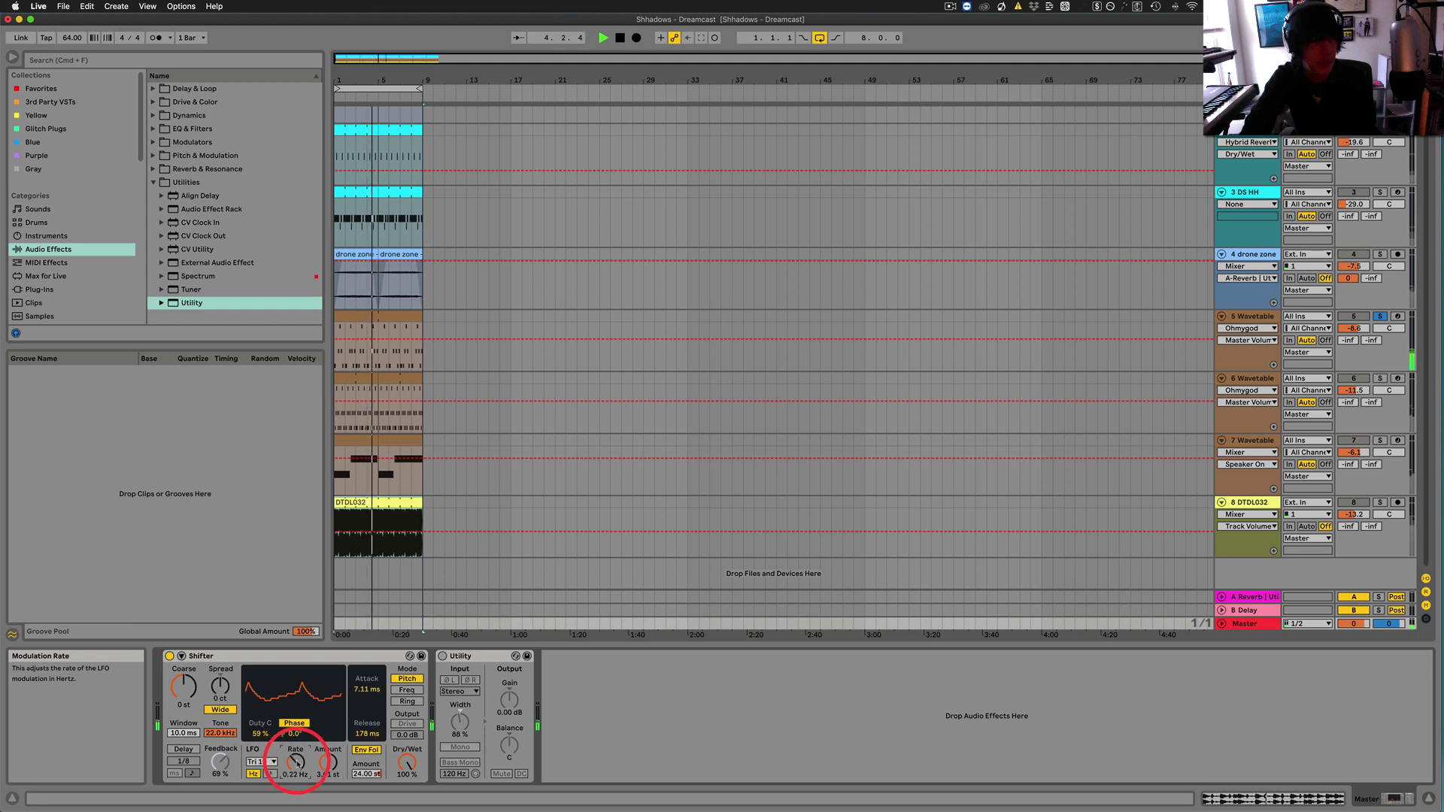
Switch the LFO to a Rectangle wave with a 70% duty cycle
click(272, 762)
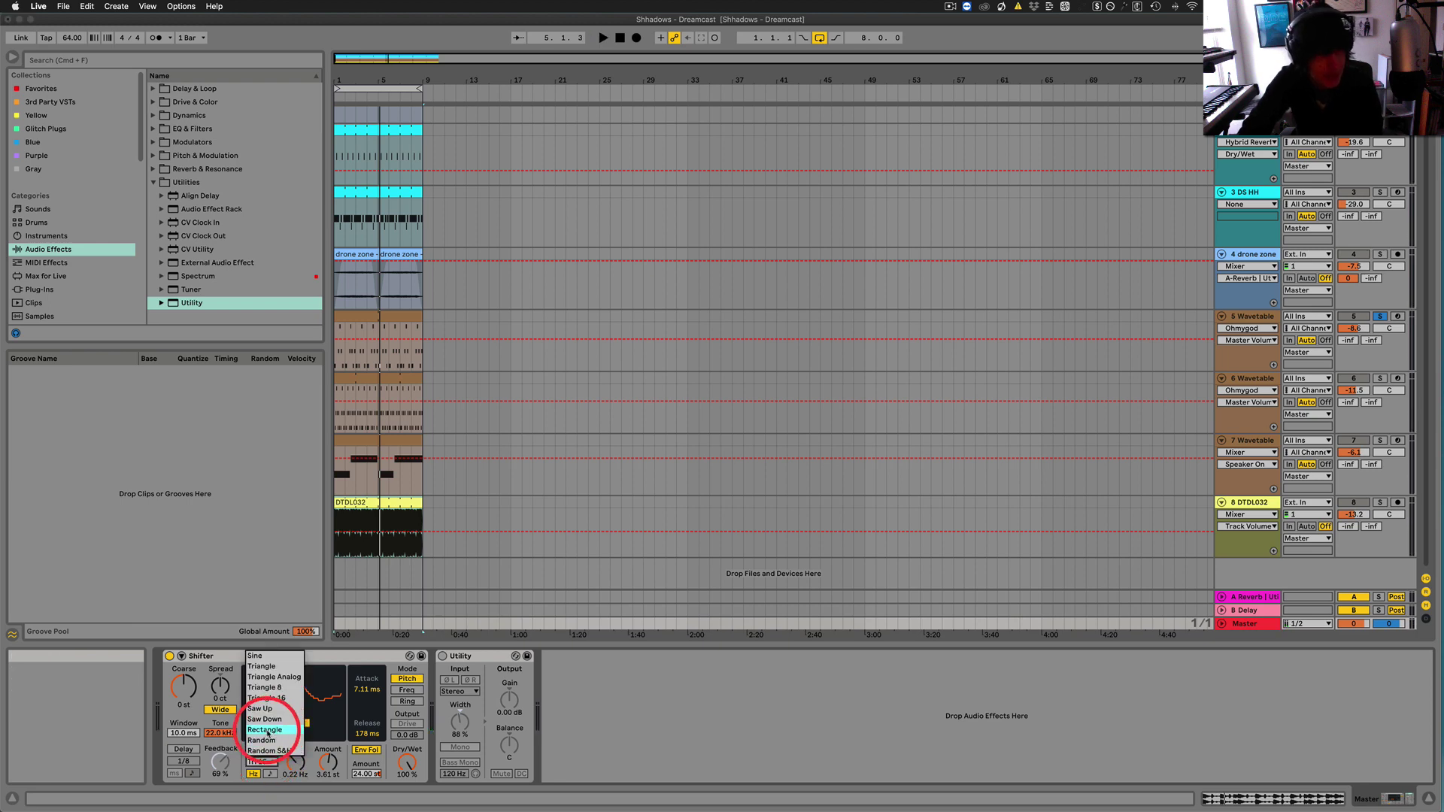
click(265, 730)
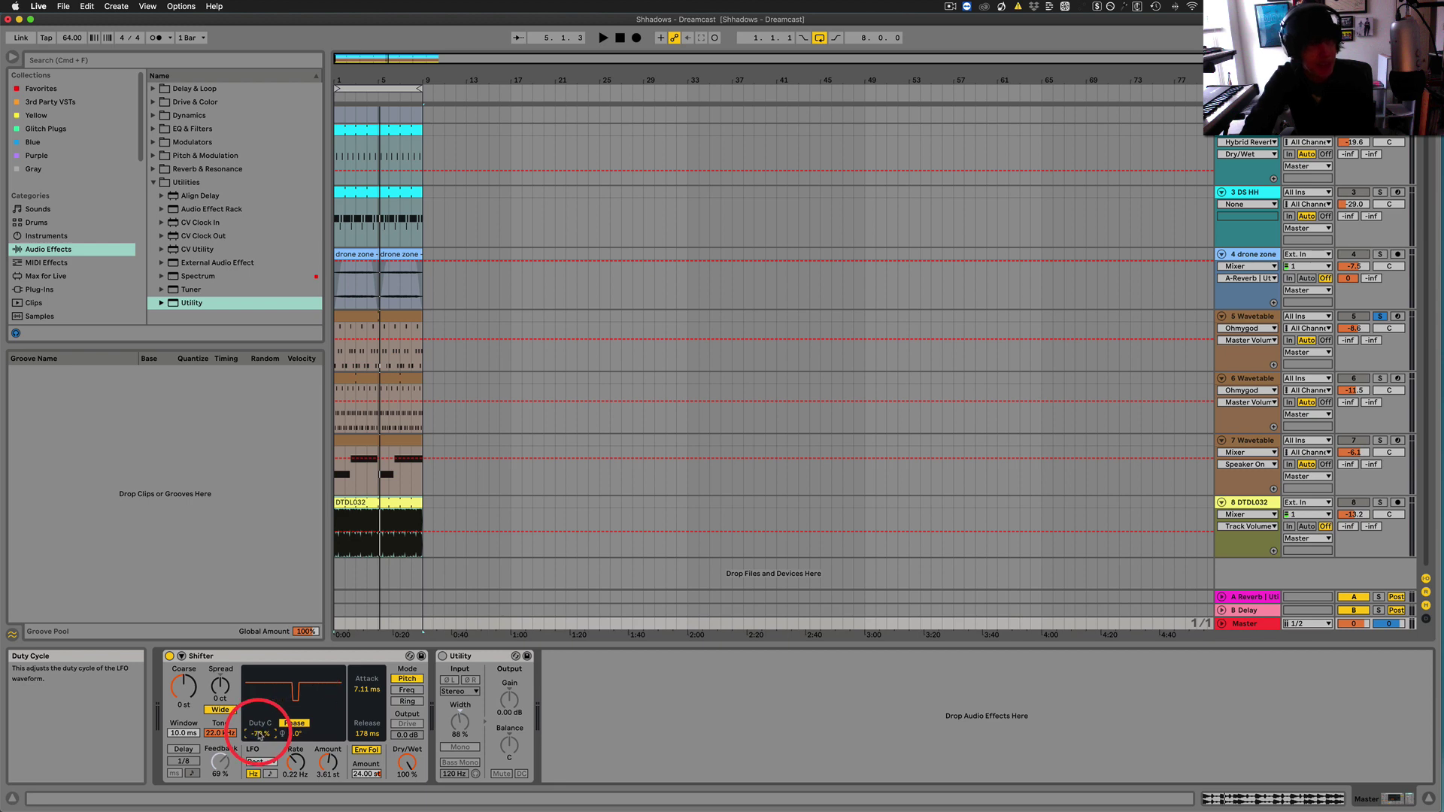
mouse_move(258, 735)
mouse_down()
mouse_move(290, 687)
mouse_move(247, 738)
mouse_up()
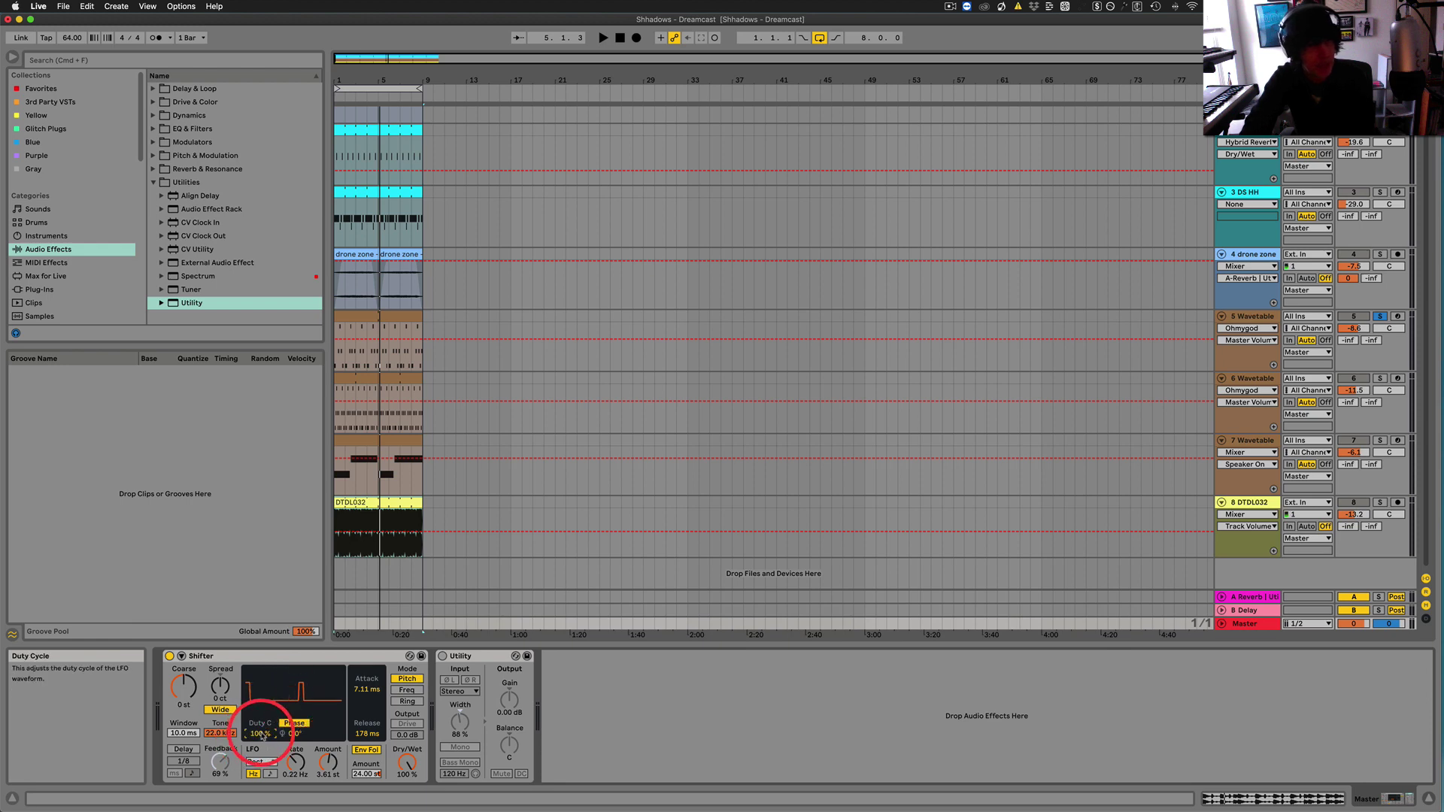
drag(261, 736, 298, 768)
key(space)
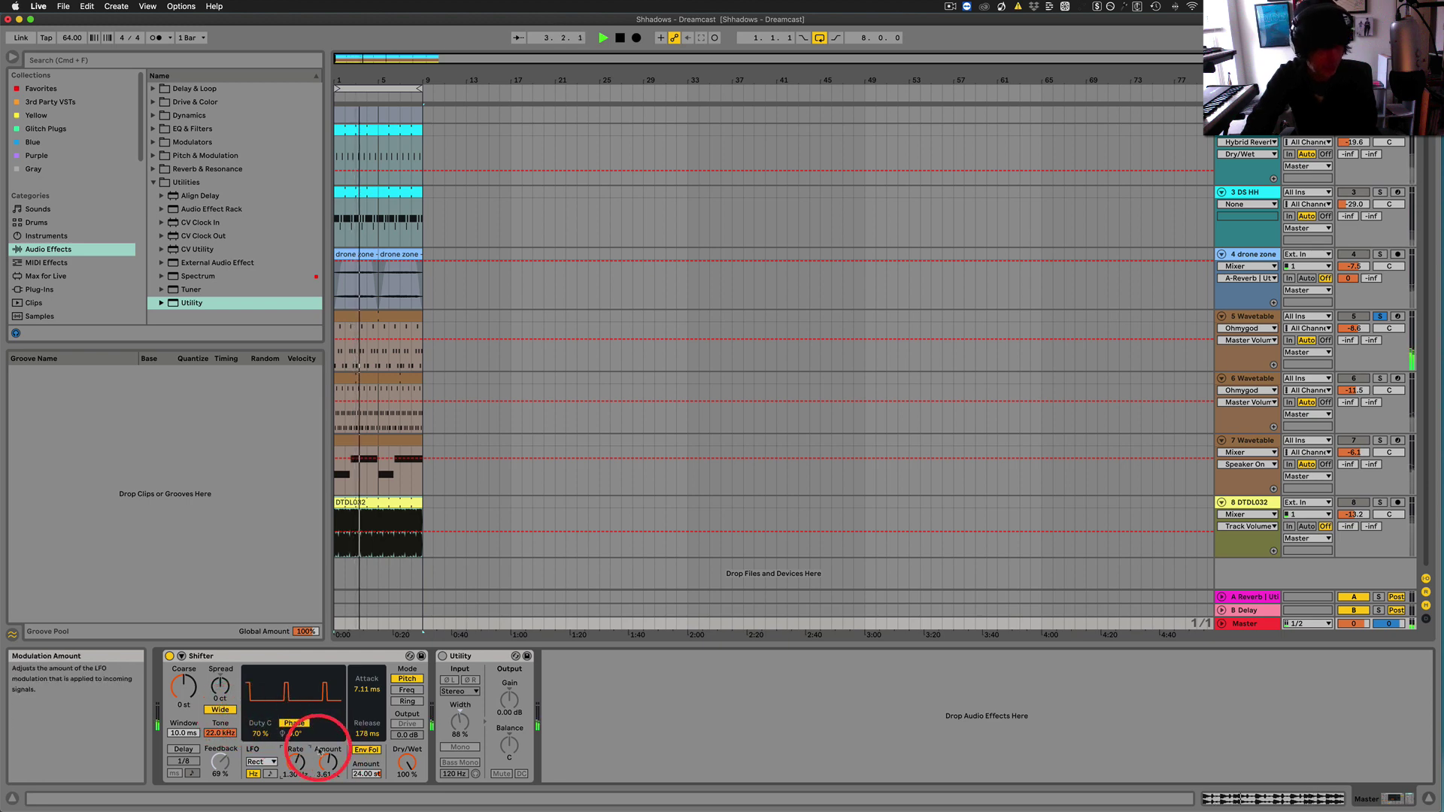
Raise LFO amount to 7.11 st, coarse pitch, phase to 62°, rate to 1.39 Hz, spread to 48 ct
drag(326, 768, 326, 748)
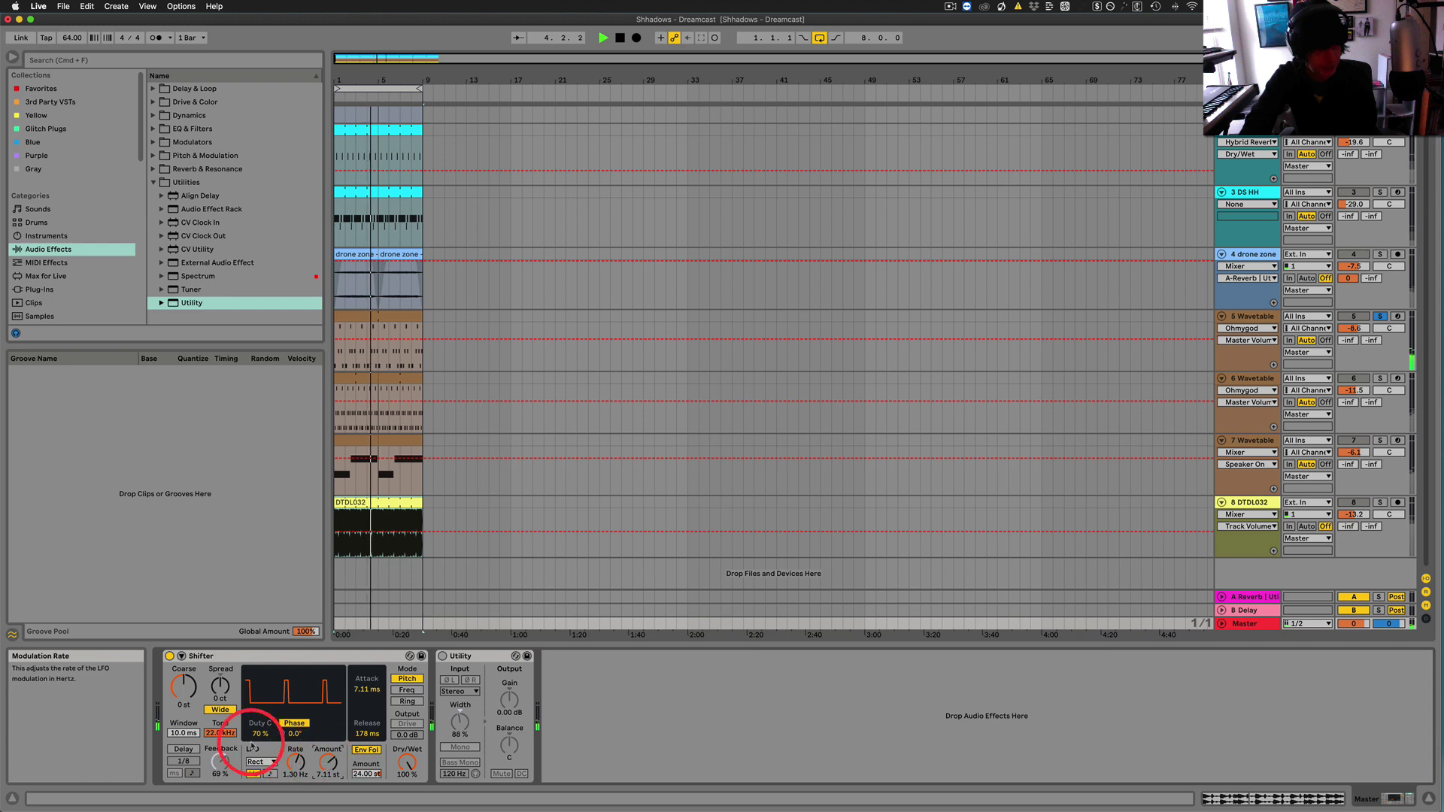
drag(184, 707, 184, 697)
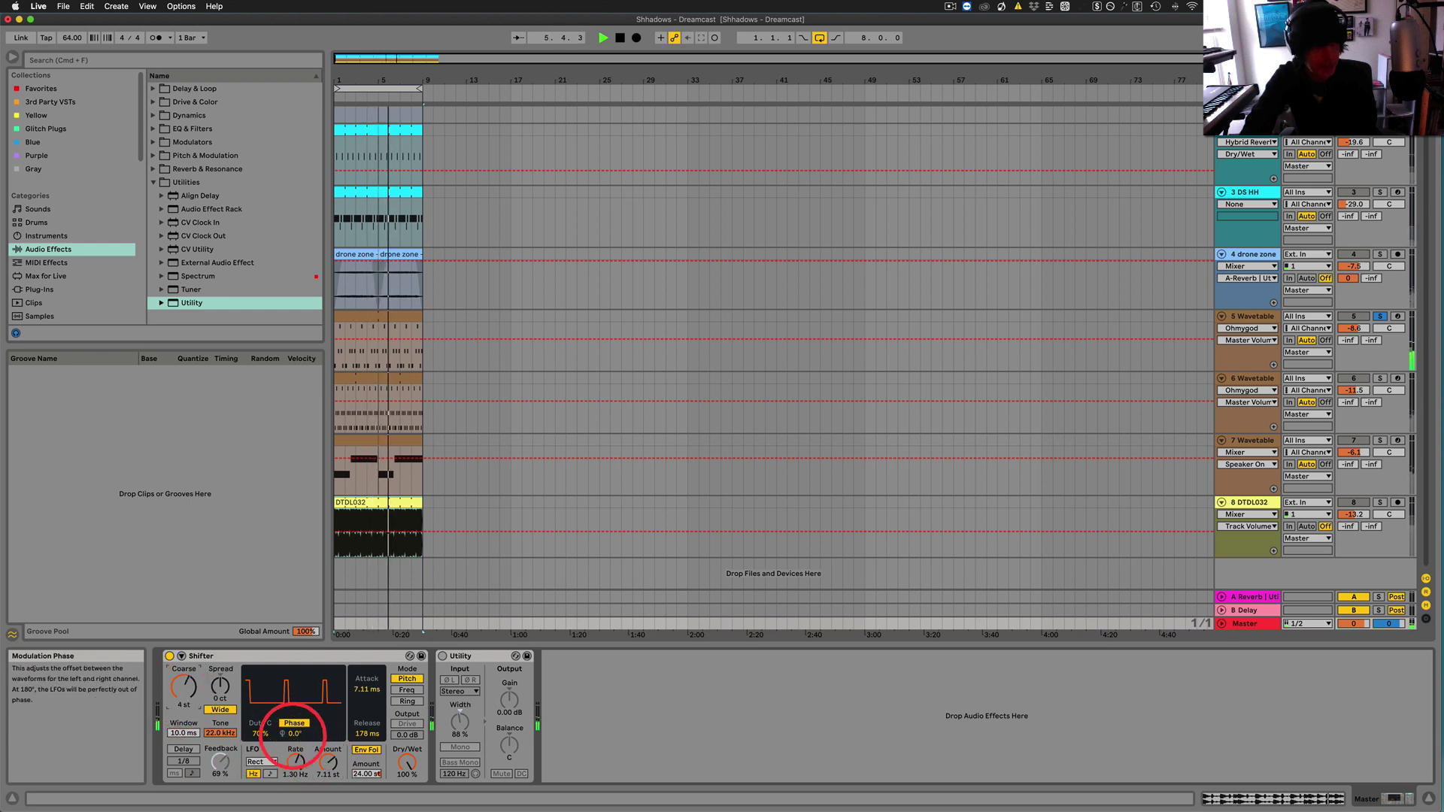
drag(294, 734, 300, 734)
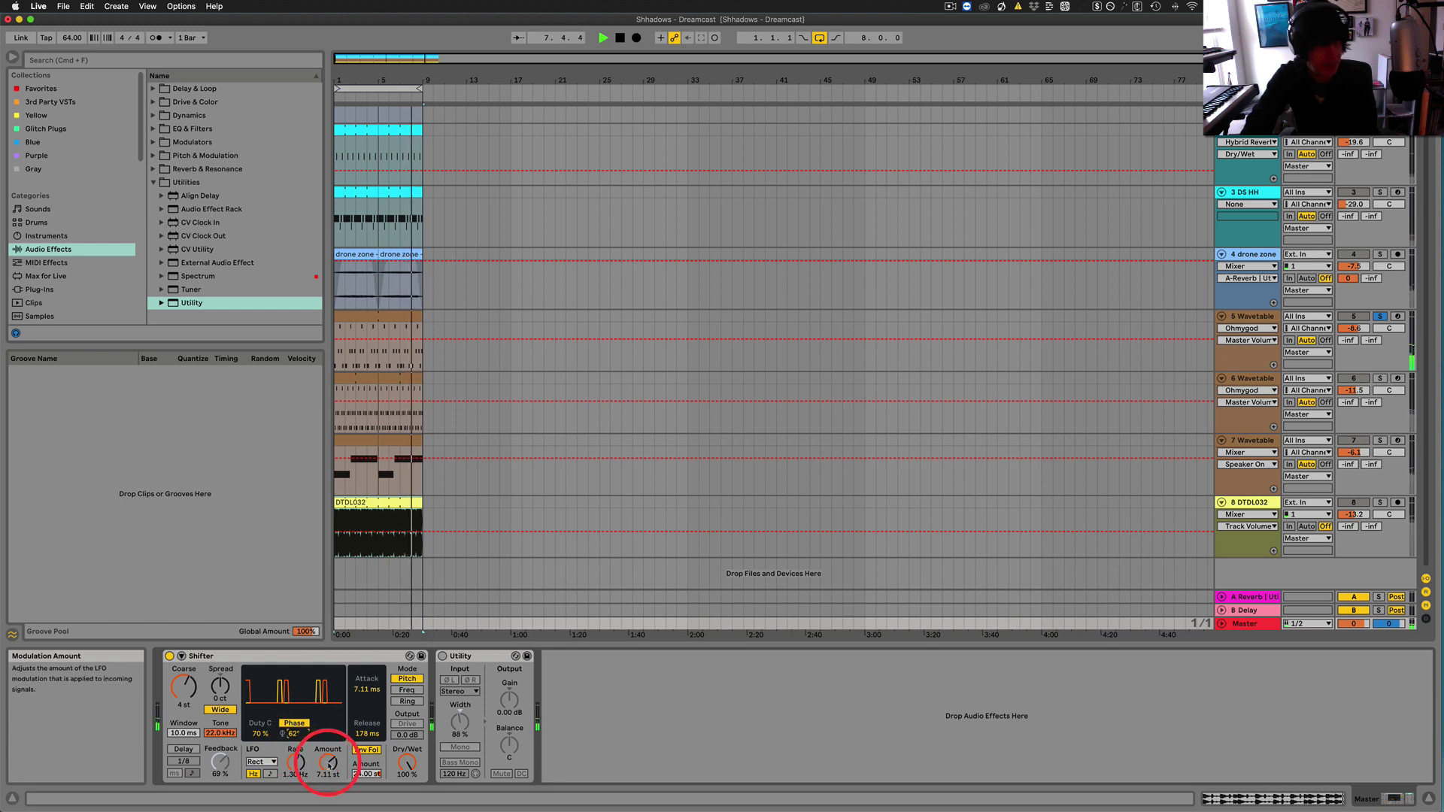
drag(298, 766, 293, 769)
drag(225, 693, 223, 725)
key(space)
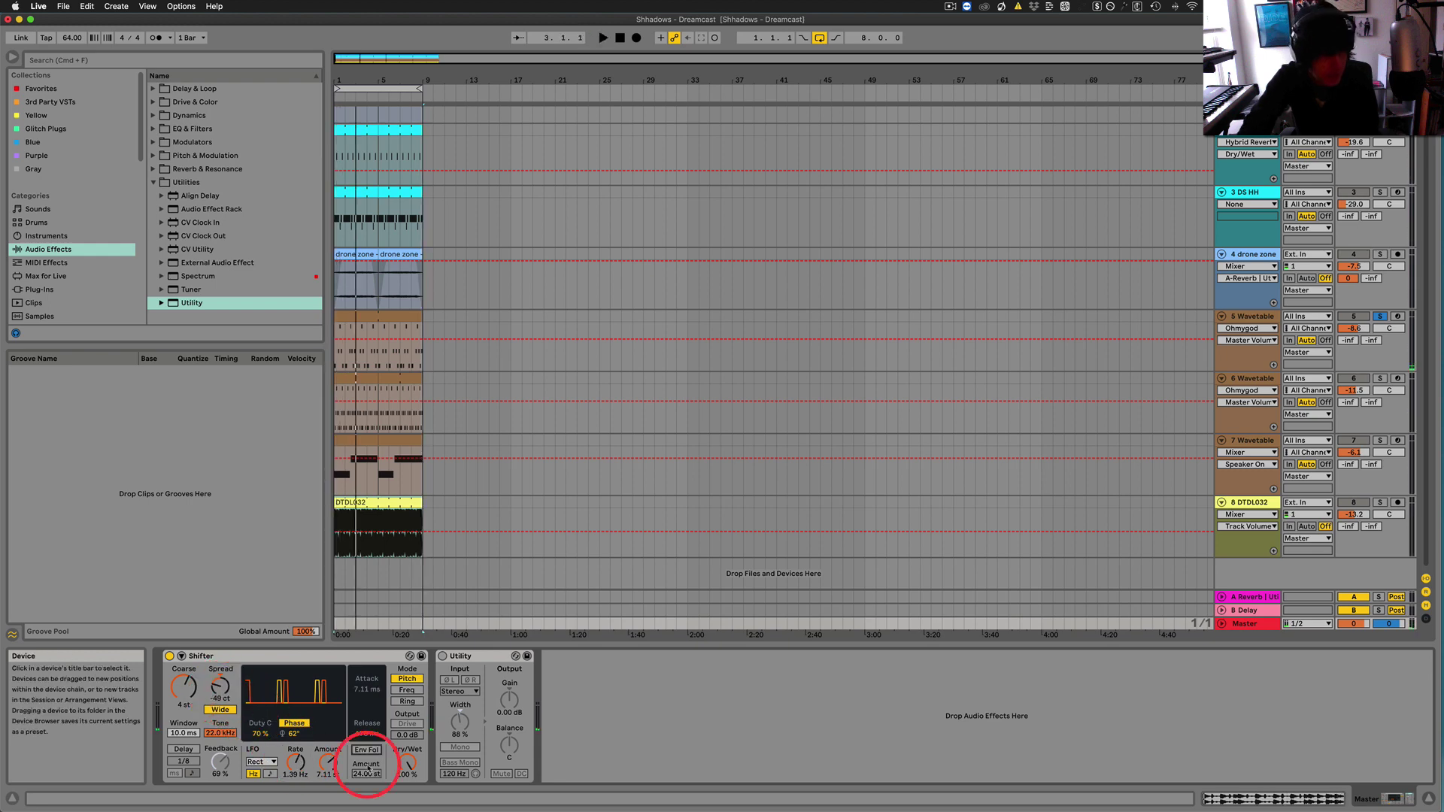
Set Ring mode with Env Fol on, and an LFO at 1.21 Hz with 628 Hz amount
click(409, 701)
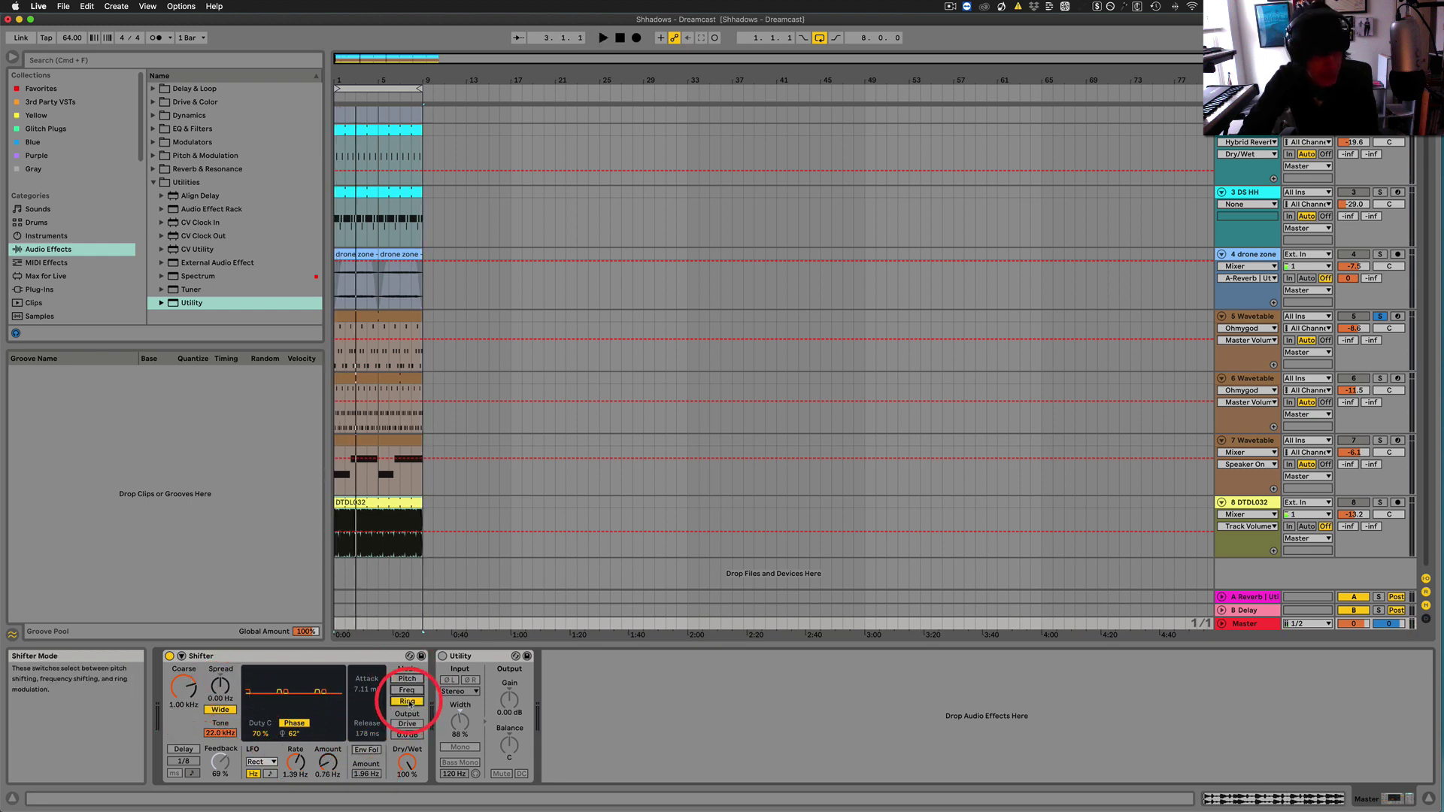
click(368, 751)
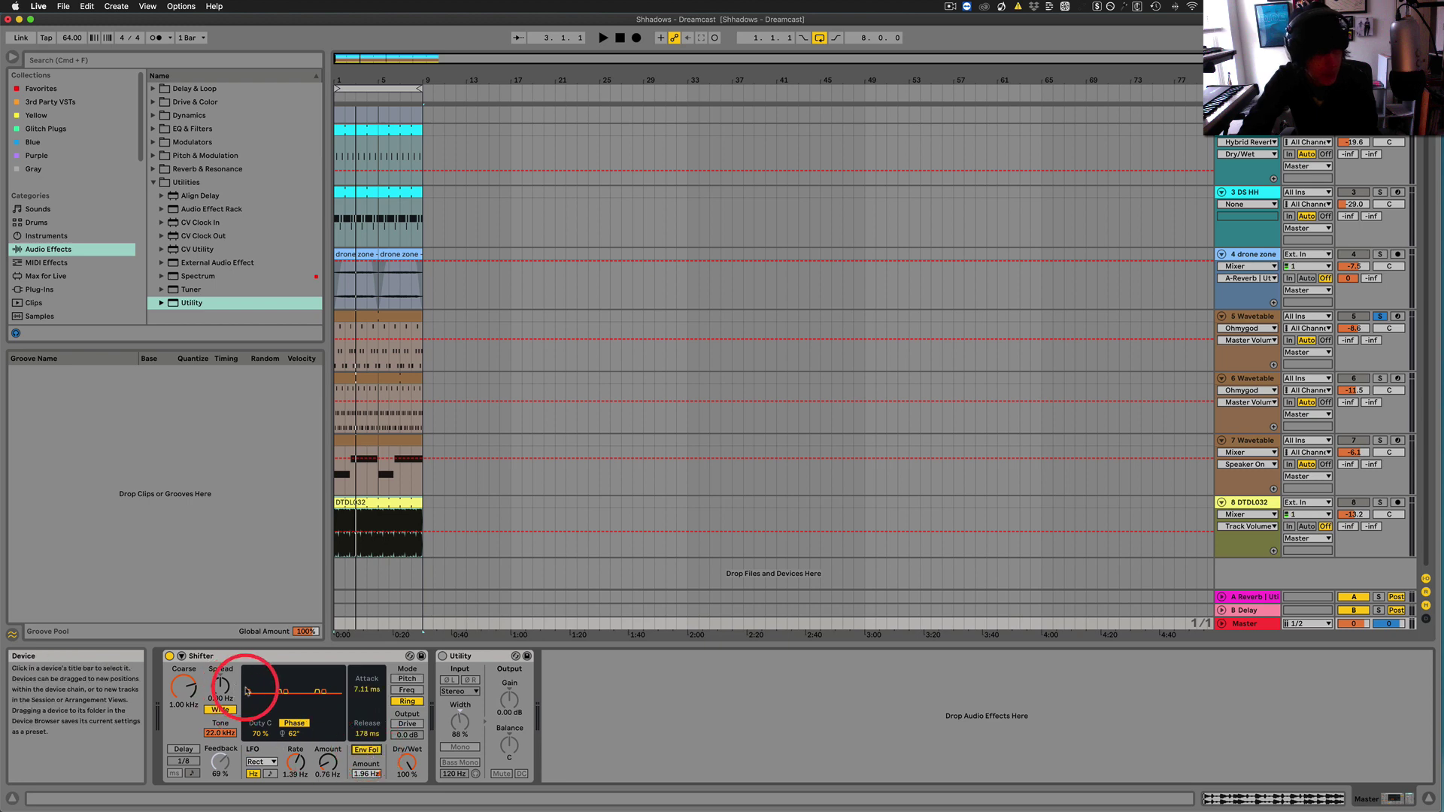
drag(325, 764, 325, 766)
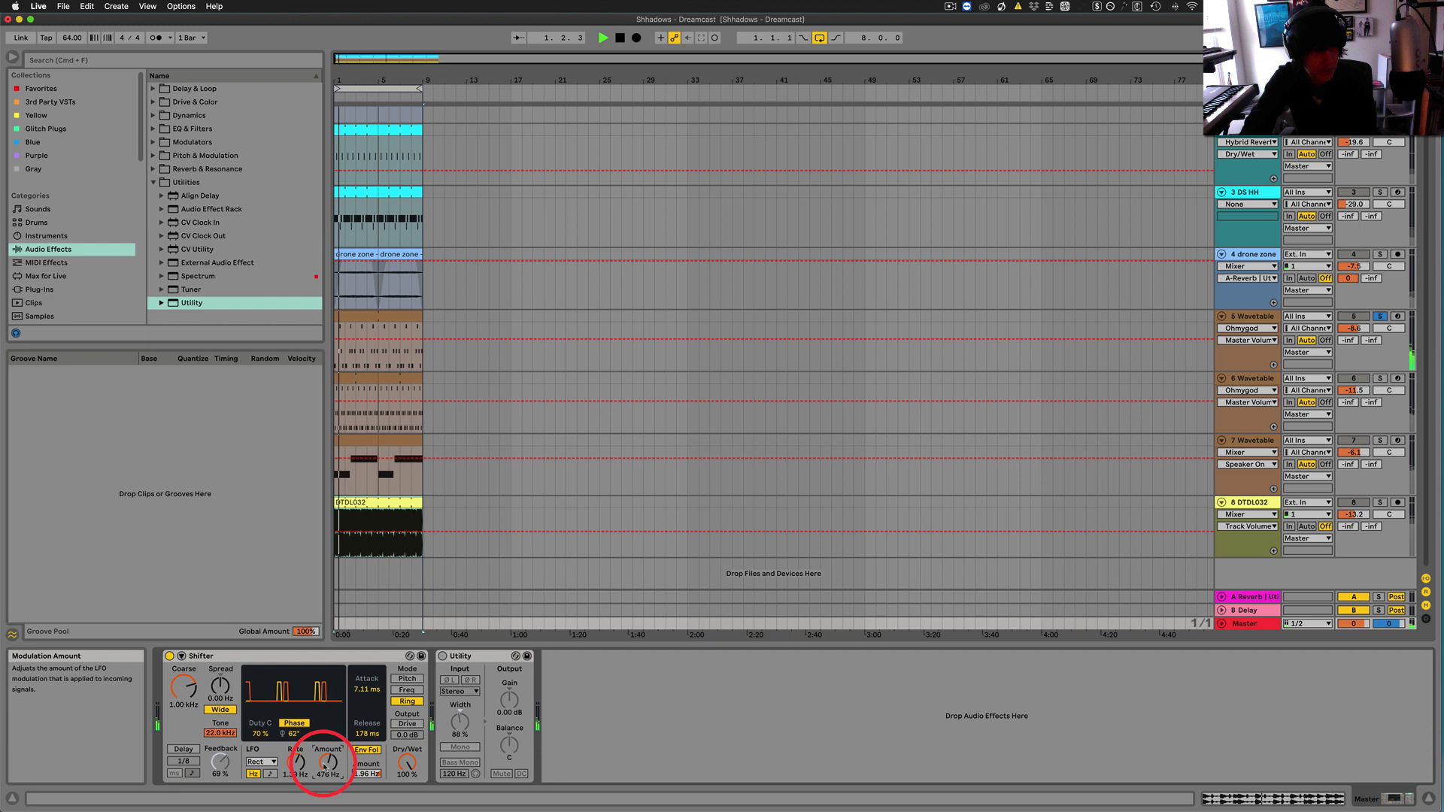
drag(297, 760, 296, 763)
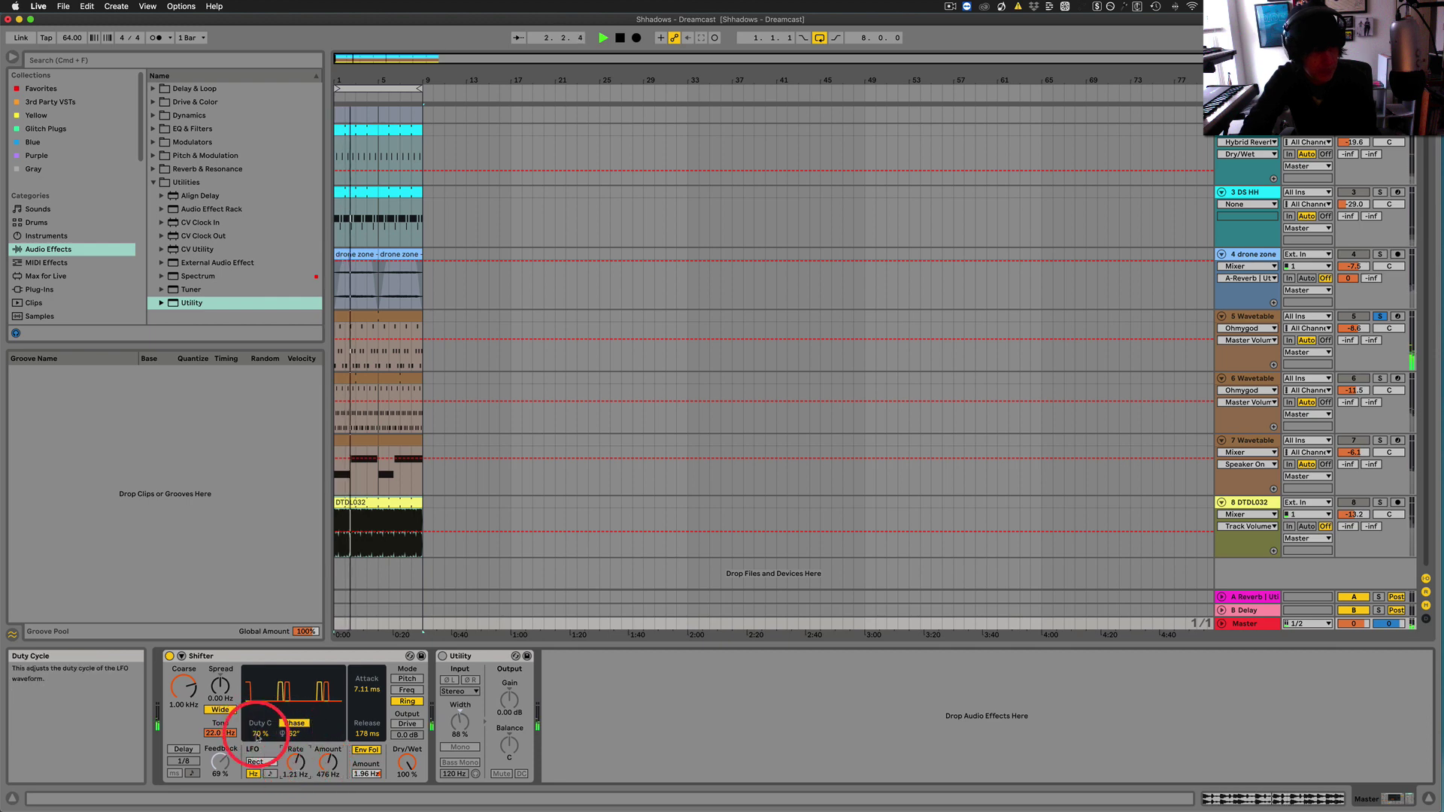
drag(259, 733, 257, 738)
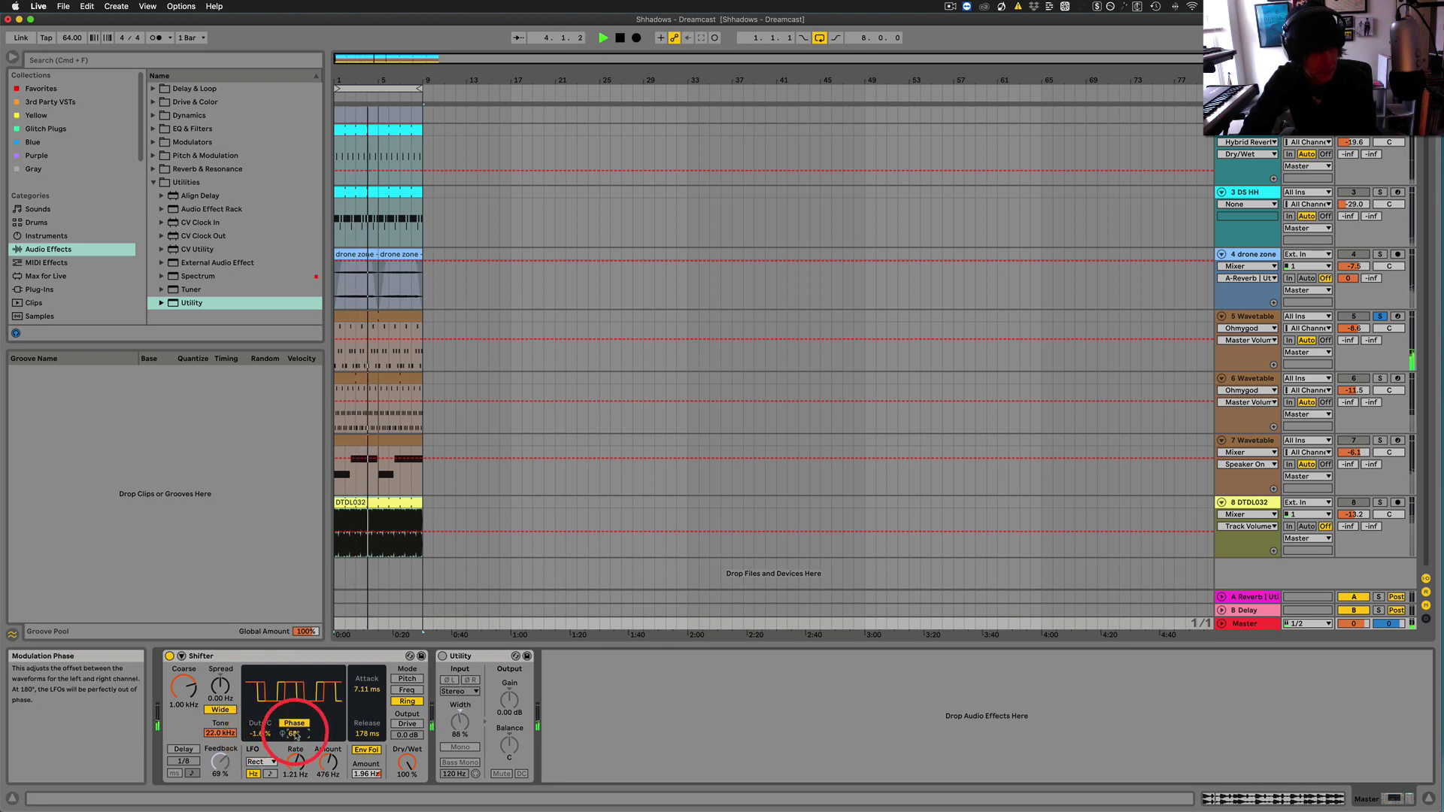
drag(295, 737, 295, 743)
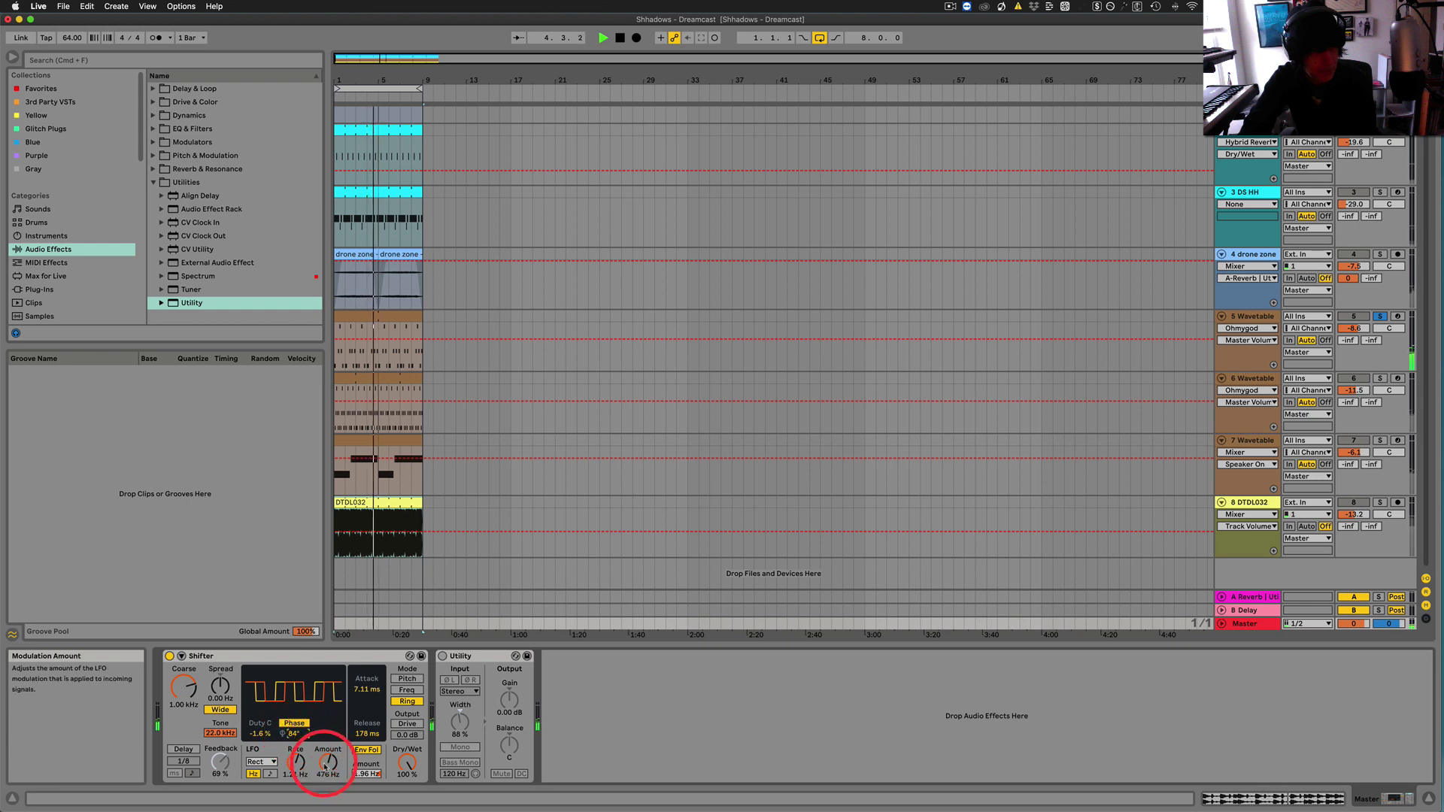
drag(328, 763, 330, 761)
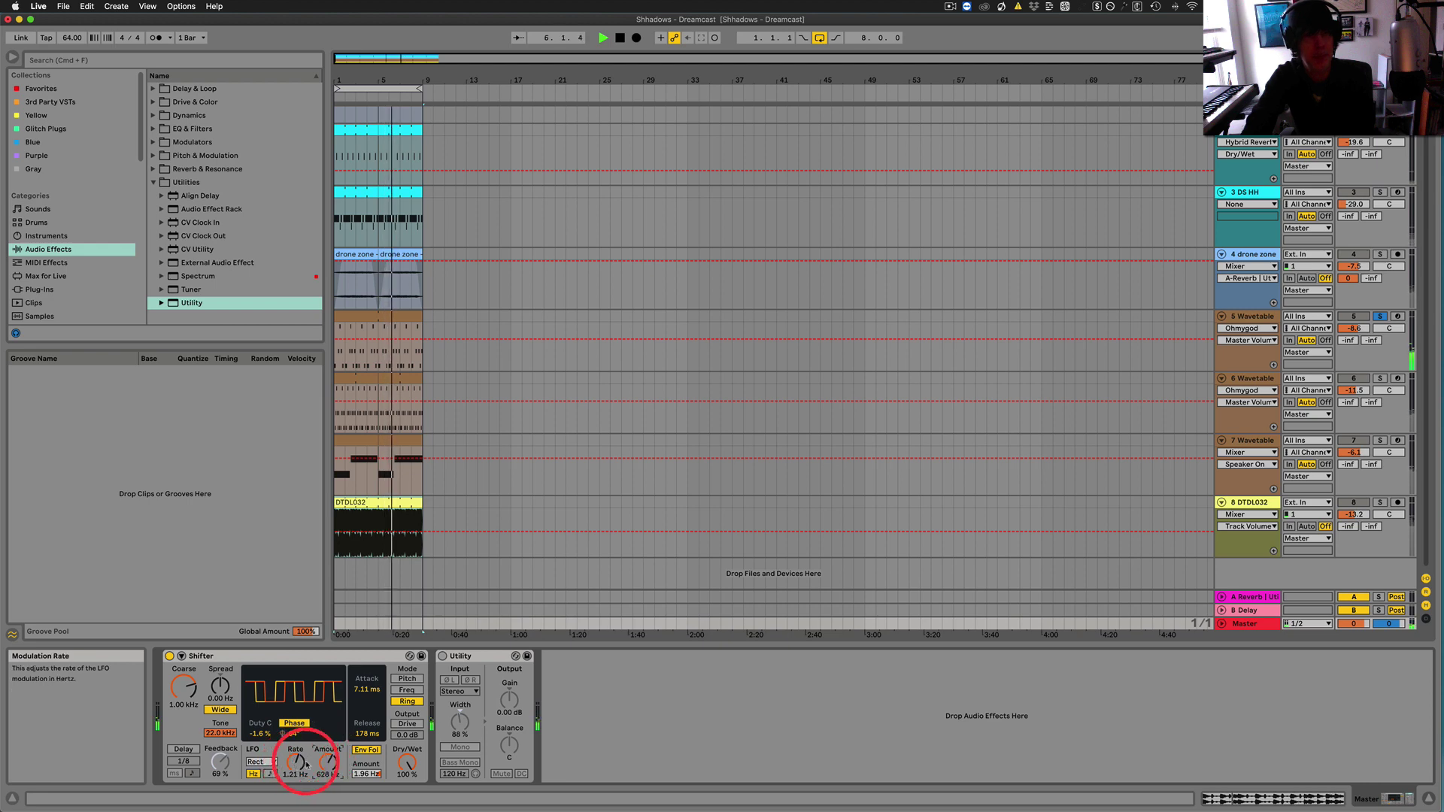
Increase the envelope amount, shorten its release, and bring Dry/Wet down to 4.0%
drag(366, 774, 368, 778)
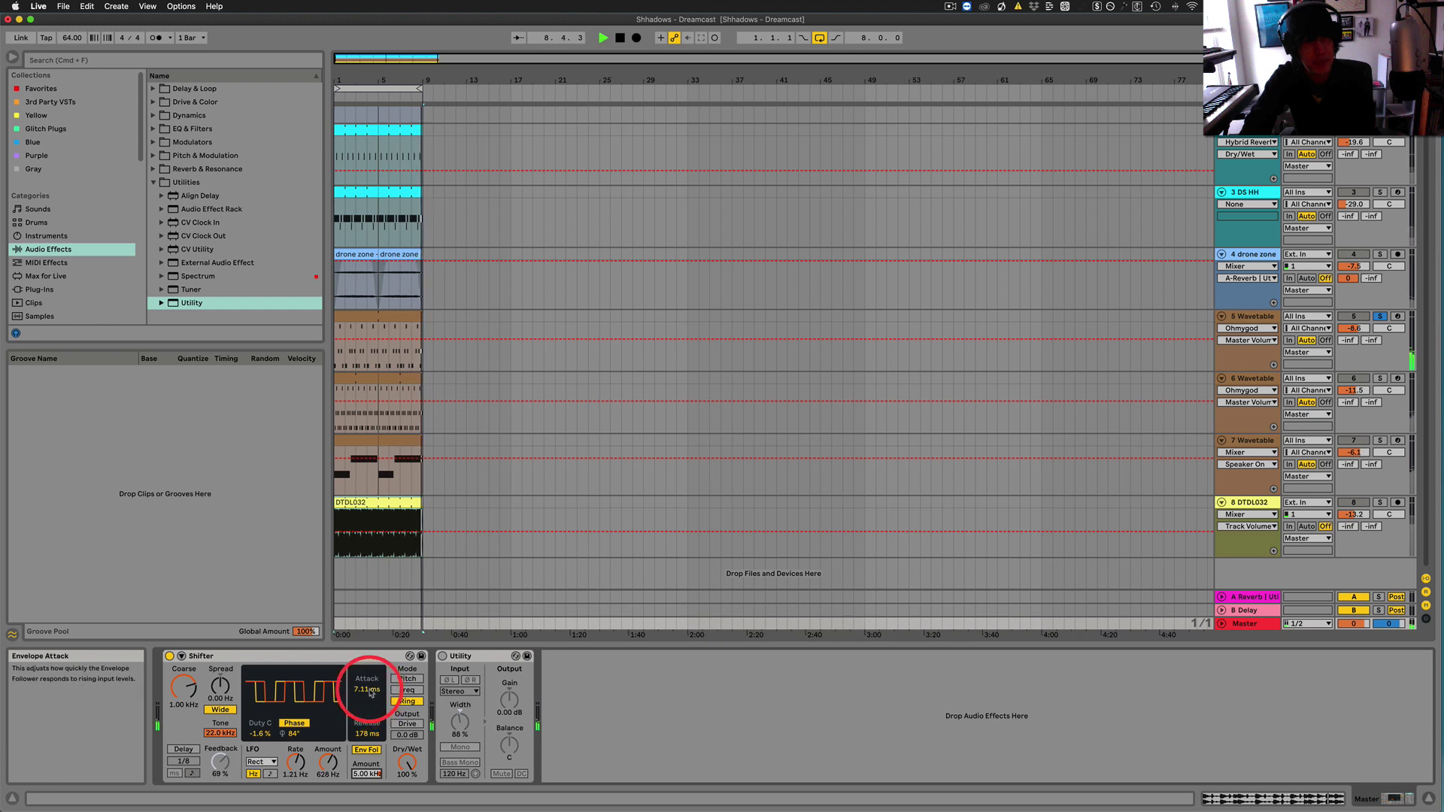
drag(374, 736, 410, 766)
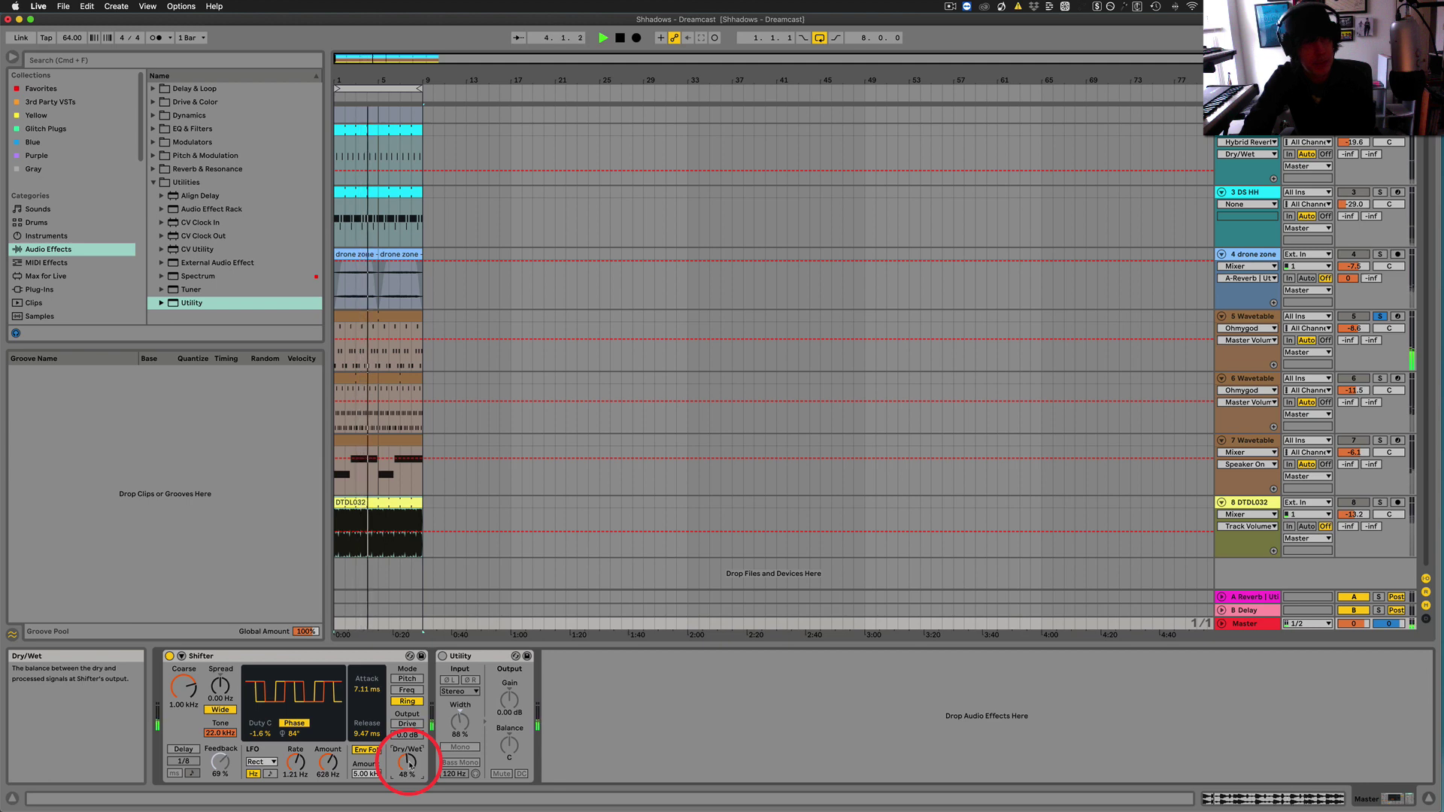
drag(399, 765, 412, 761)
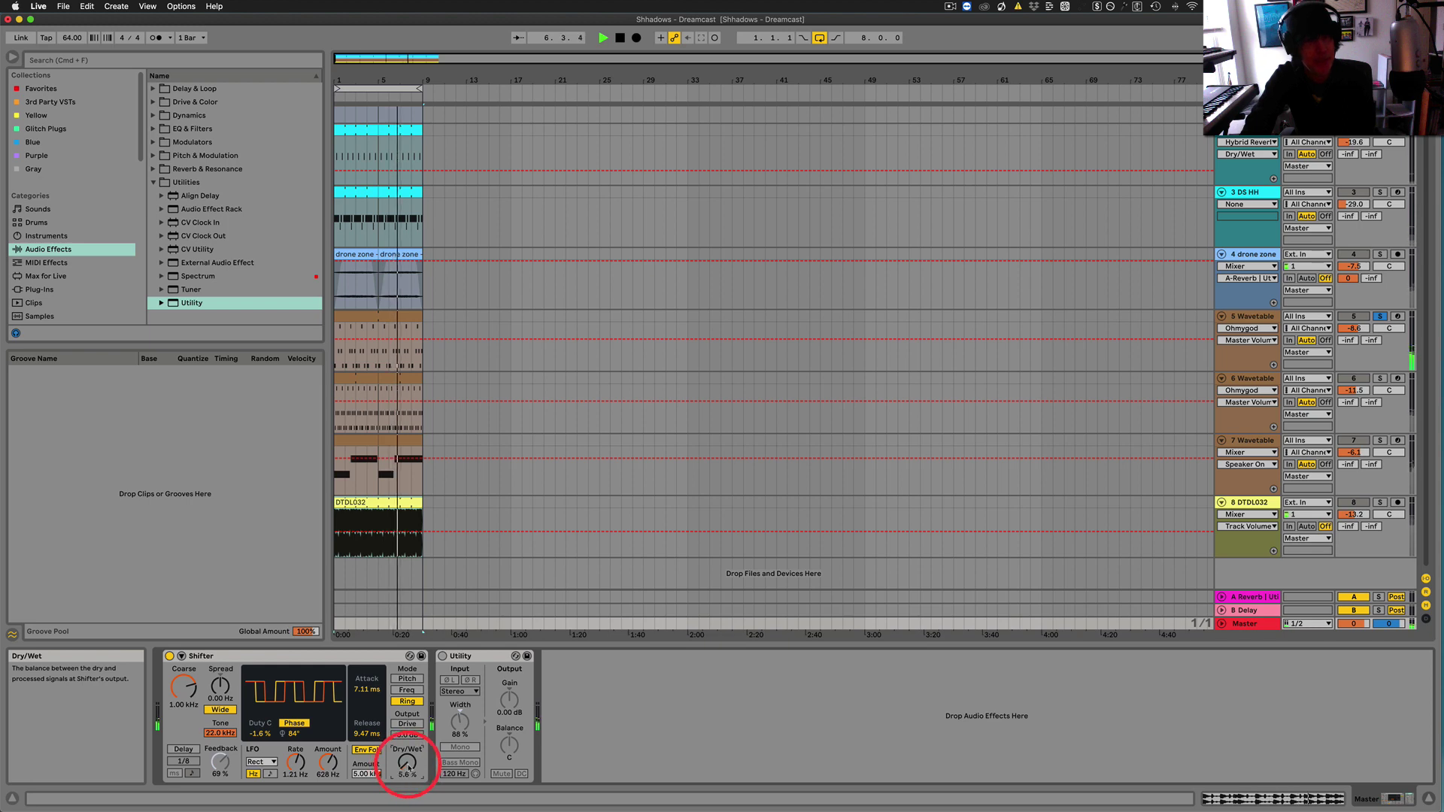
drag(407, 766, 409, 768)
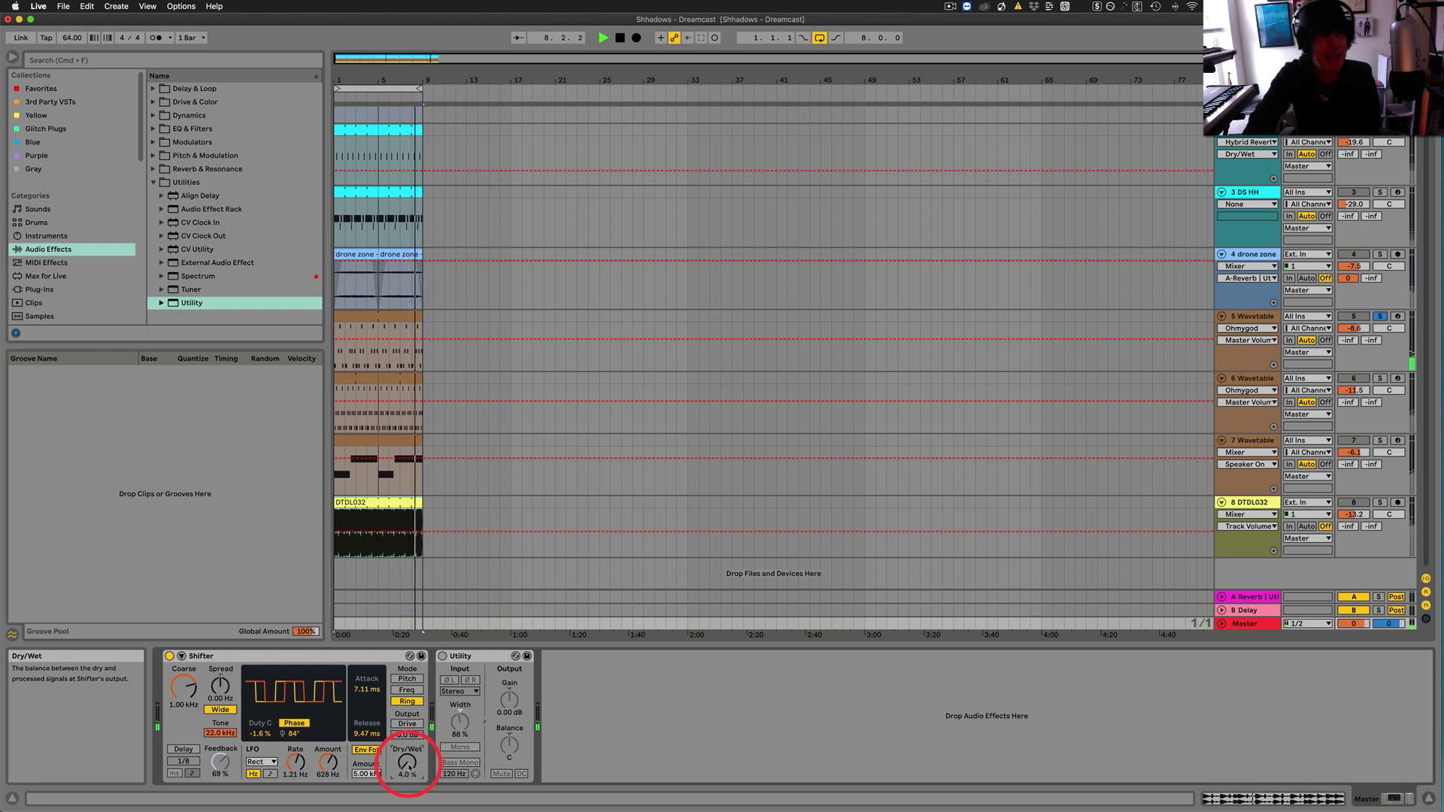
drag(407, 767, 407, 764)
key(space)
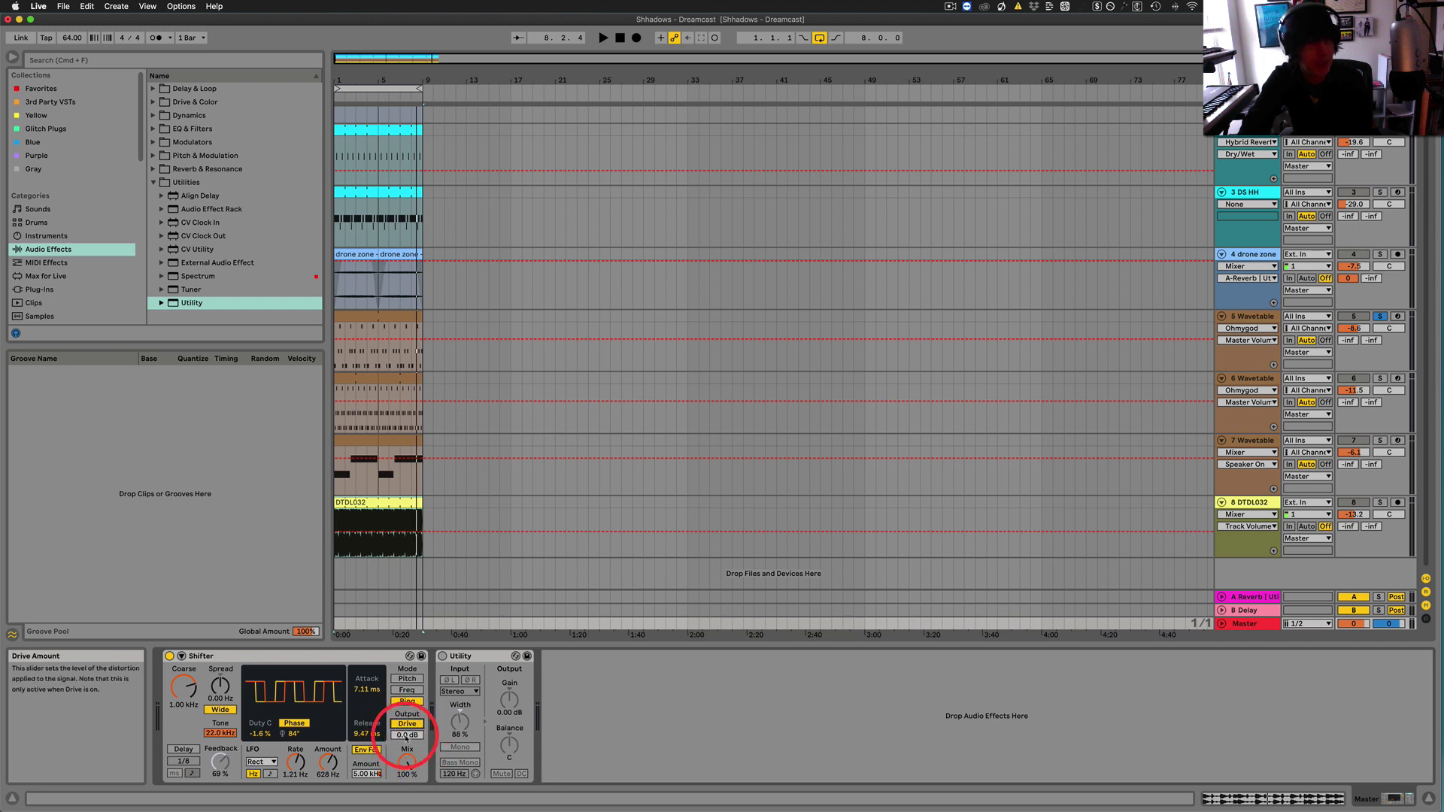
Speed the Shifter LFO Rate up to 5.75 Hz and adjust its Amount knob
scroll(406, 735, up, 6)
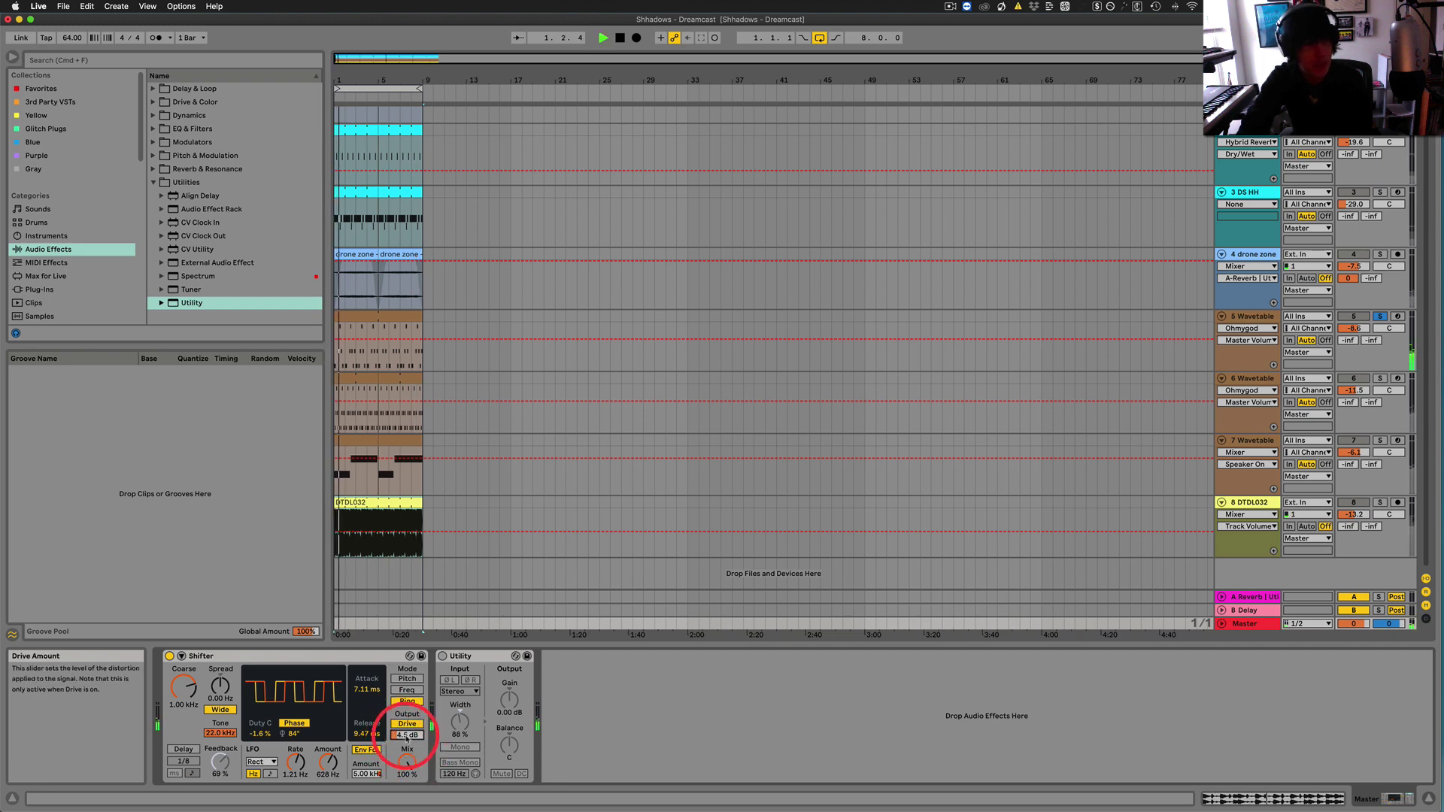
scroll(406, 735, up, 5)
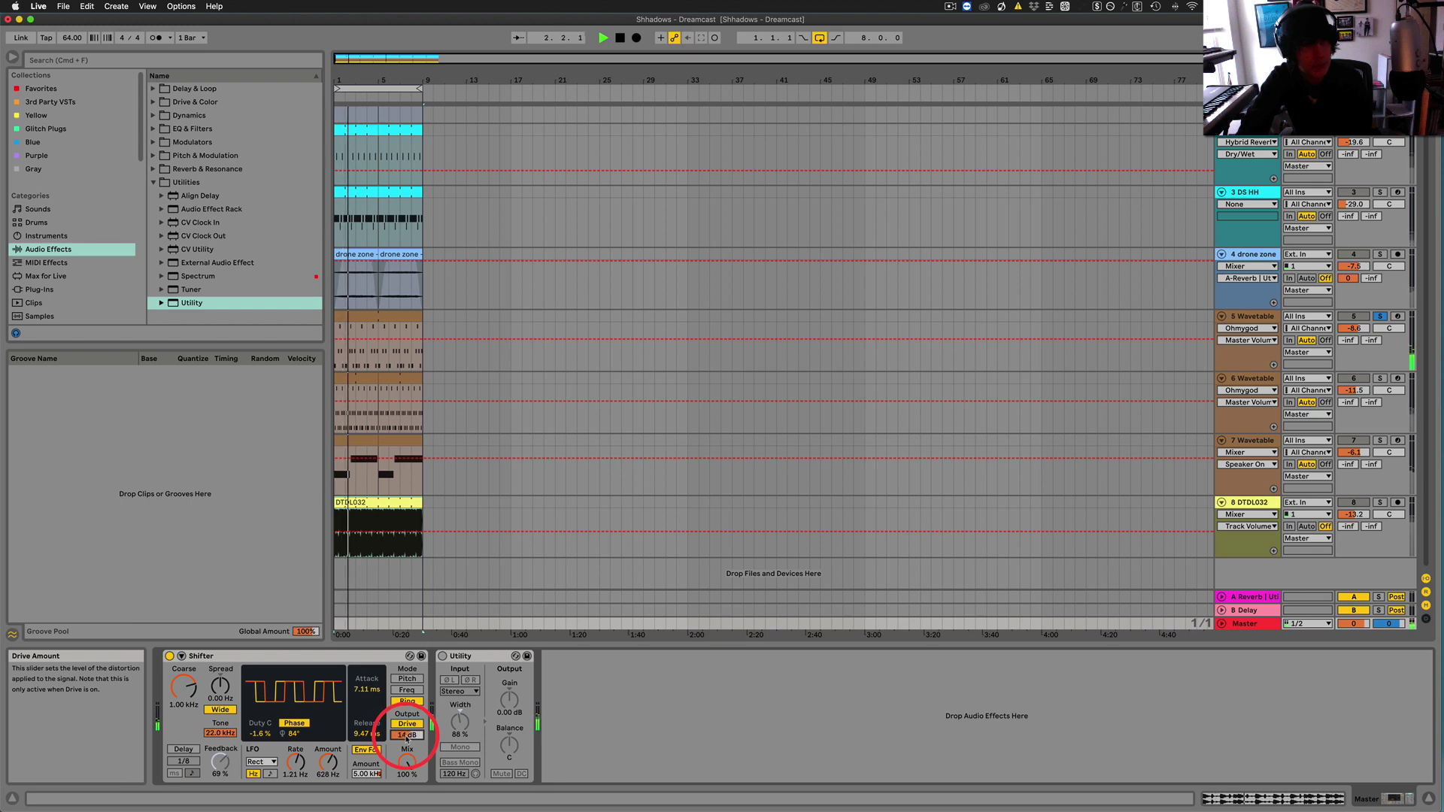
scroll(406, 739, up, 1)
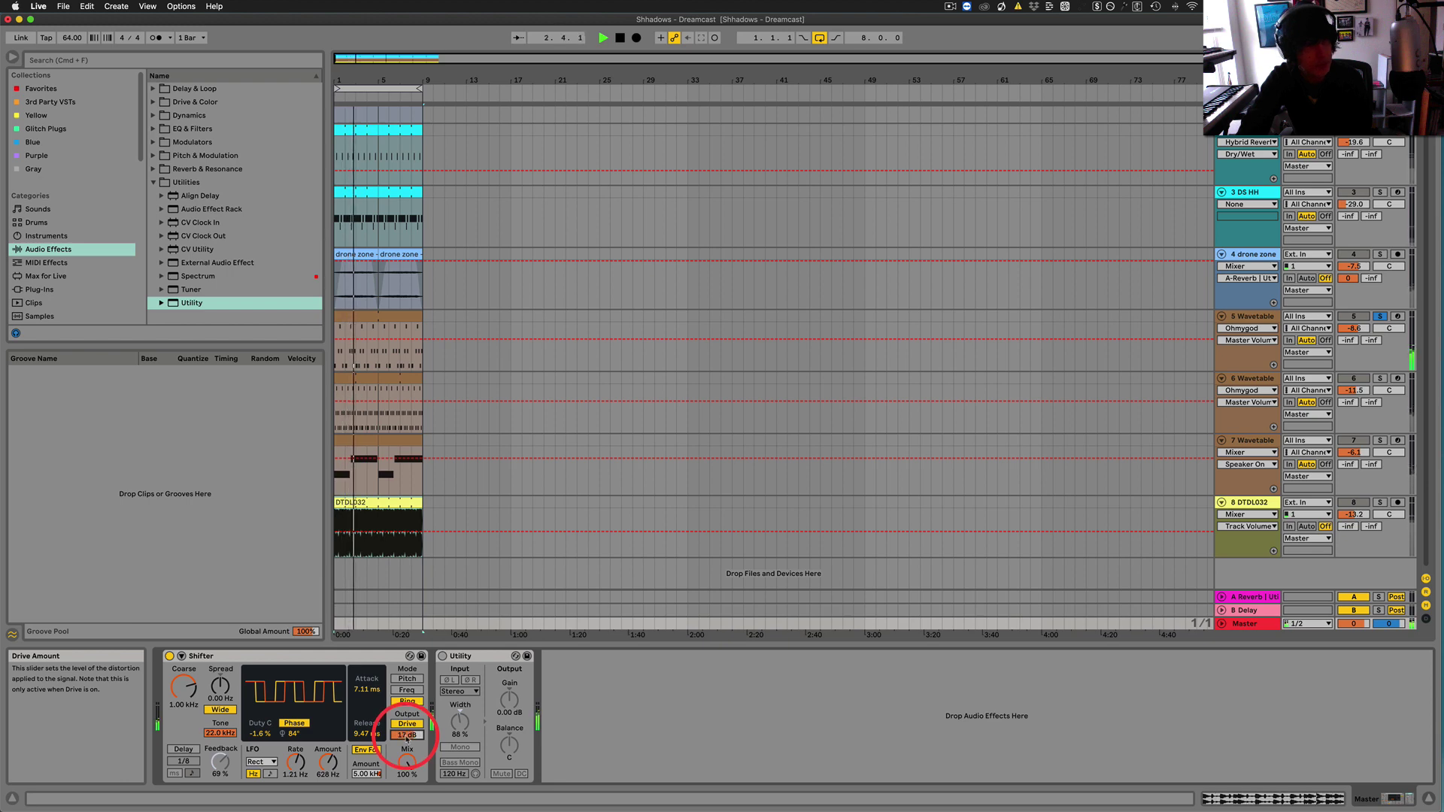
scroll(406, 736, down, 3)
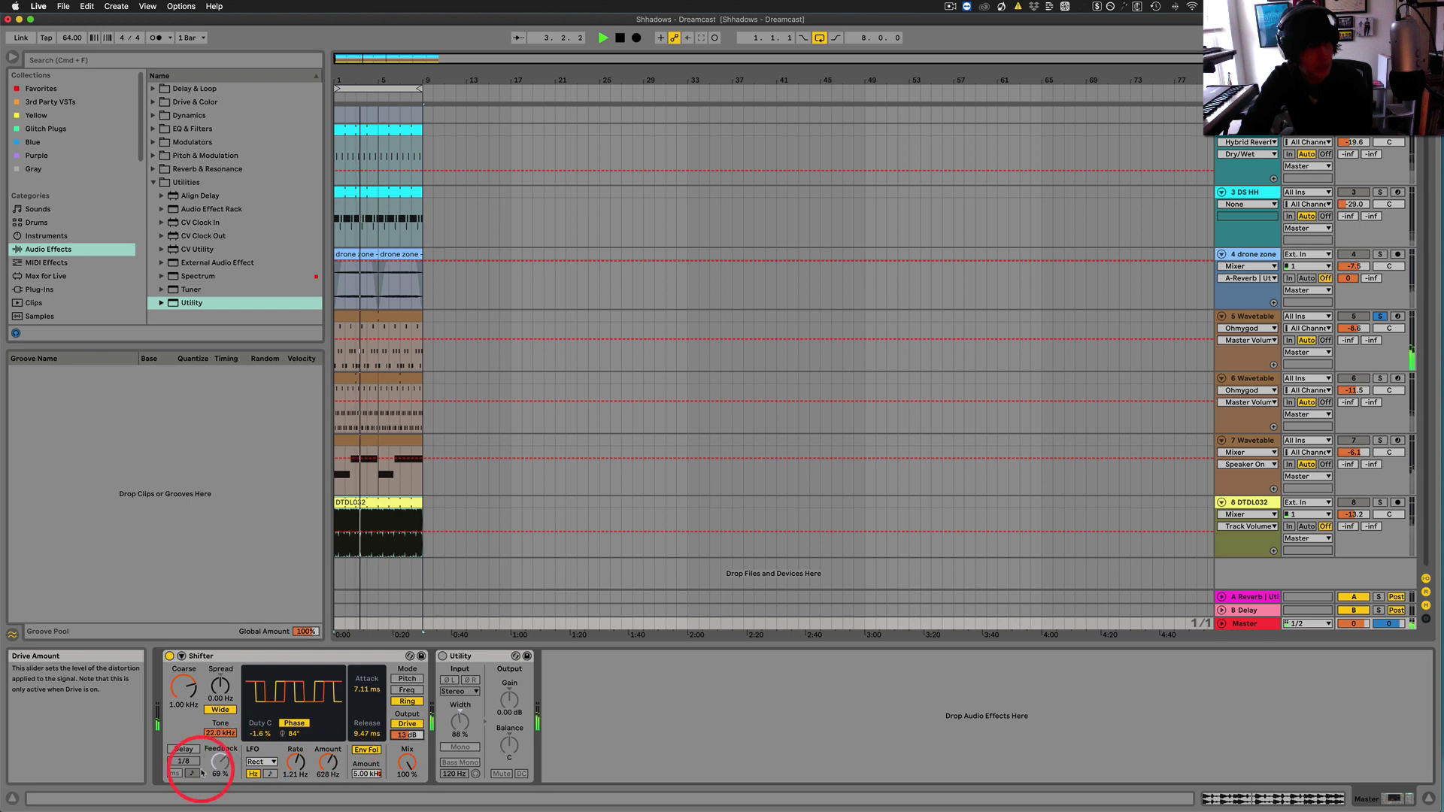
scroll(325, 764, down, 5)
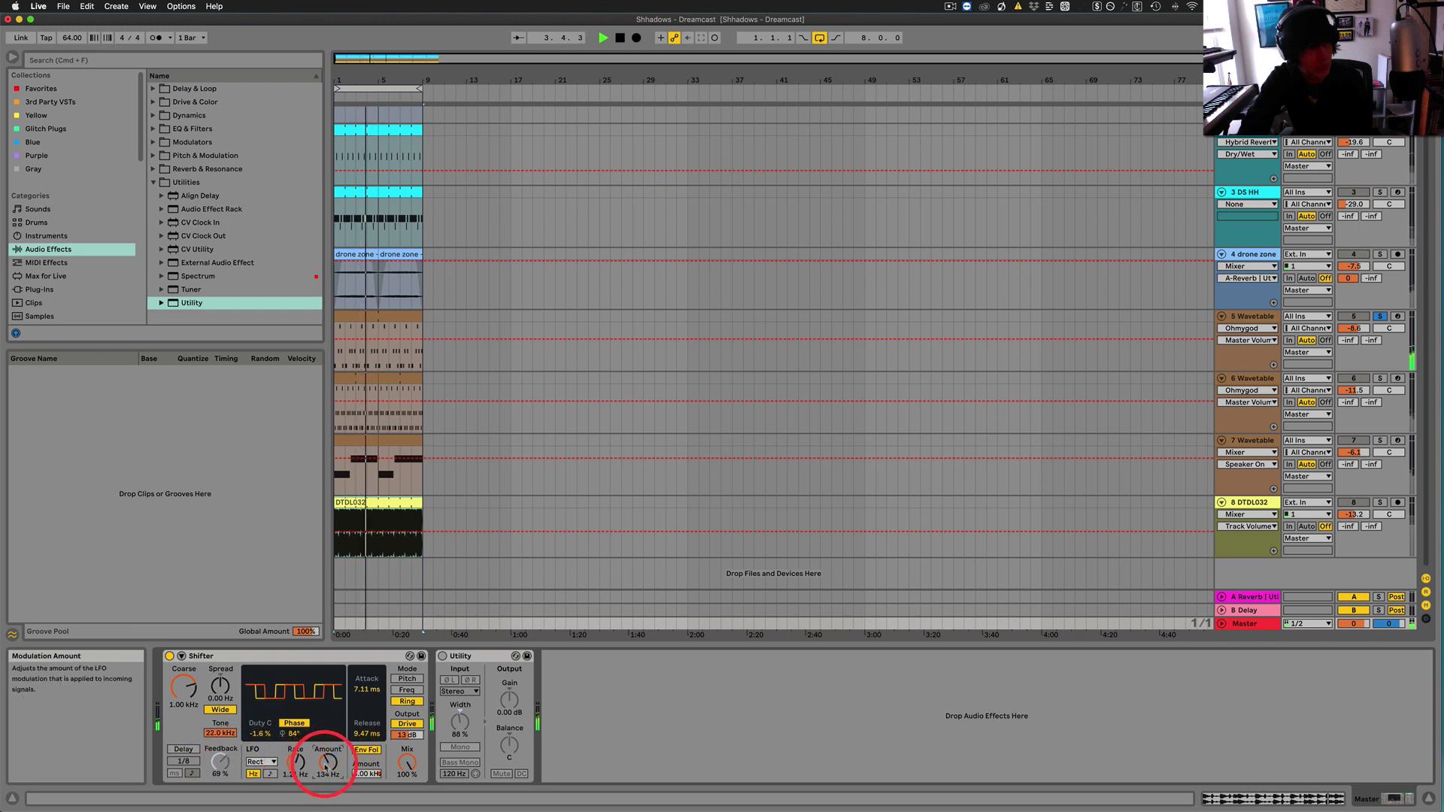
scroll(325, 764, down, 5)
scroll(301, 768, down, 5)
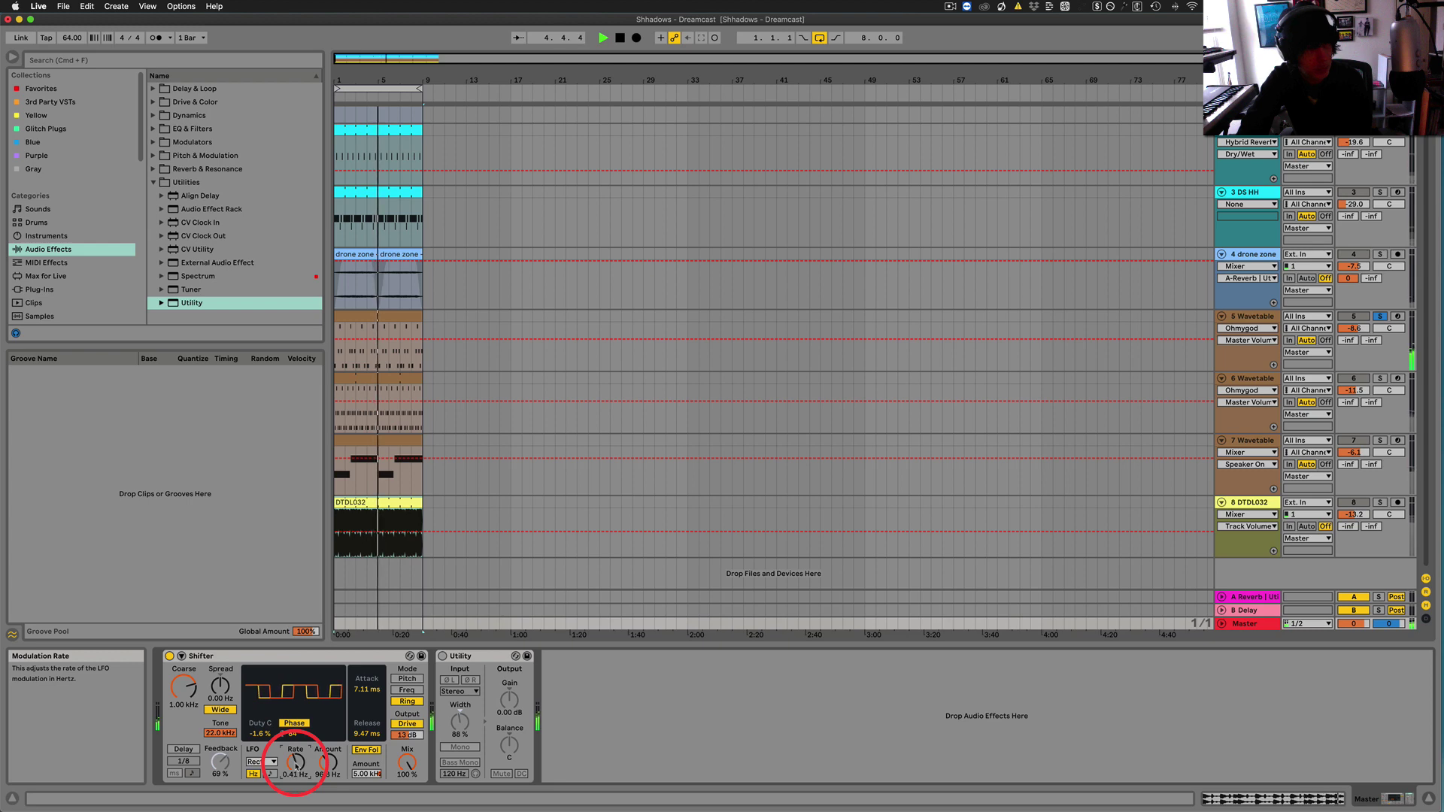
scroll(296, 765, up, 10)
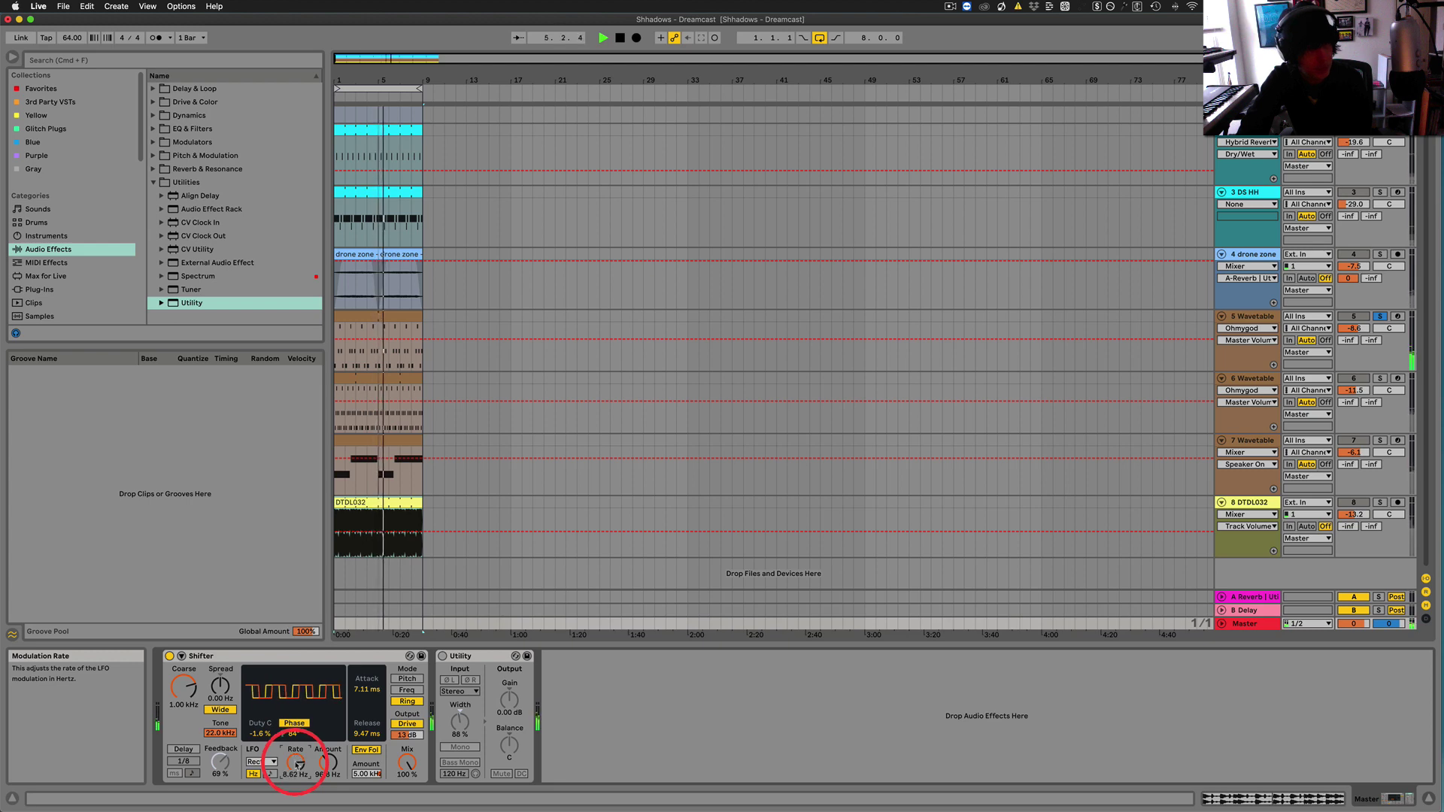
scroll(298, 765, down, 3)
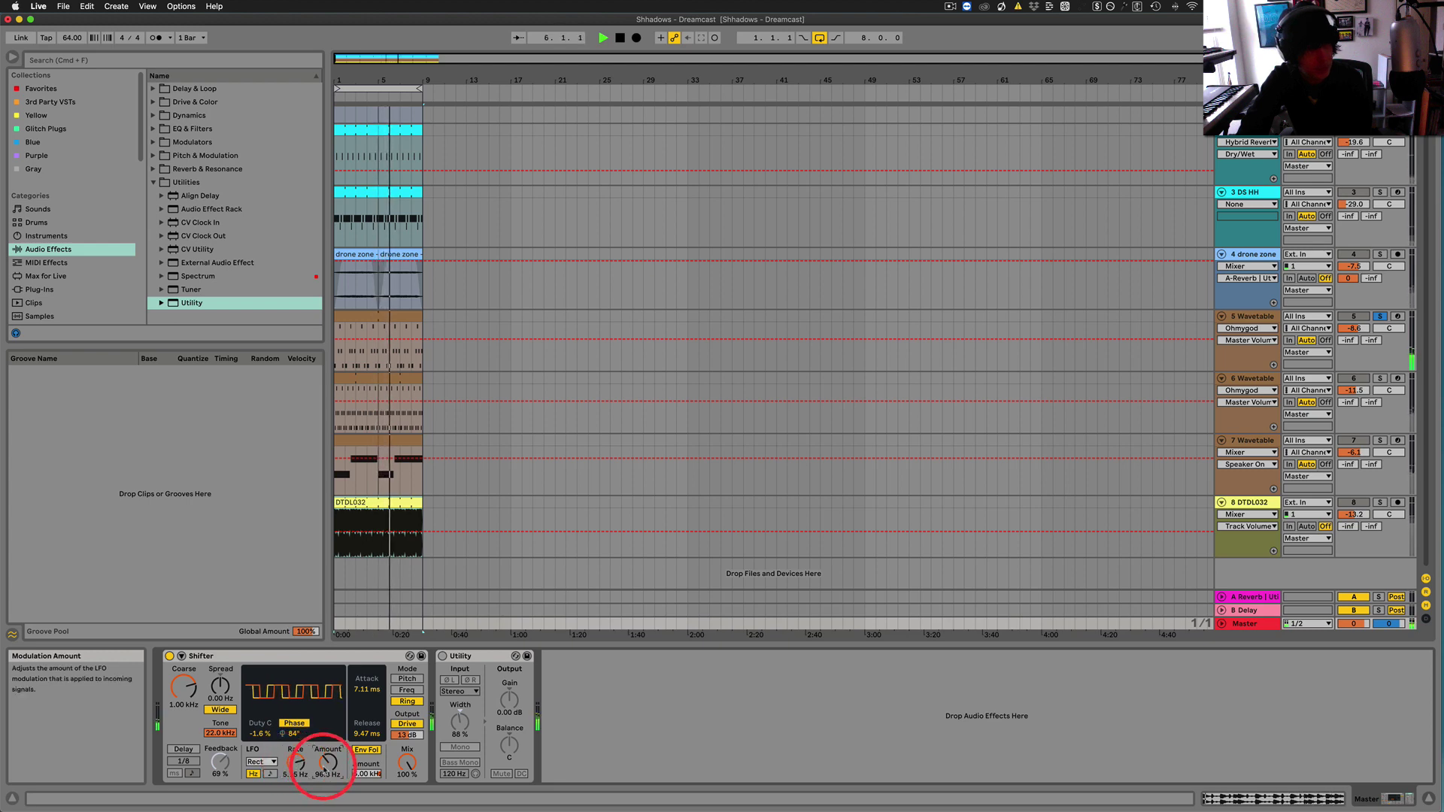
scroll(325, 768, down, 5)
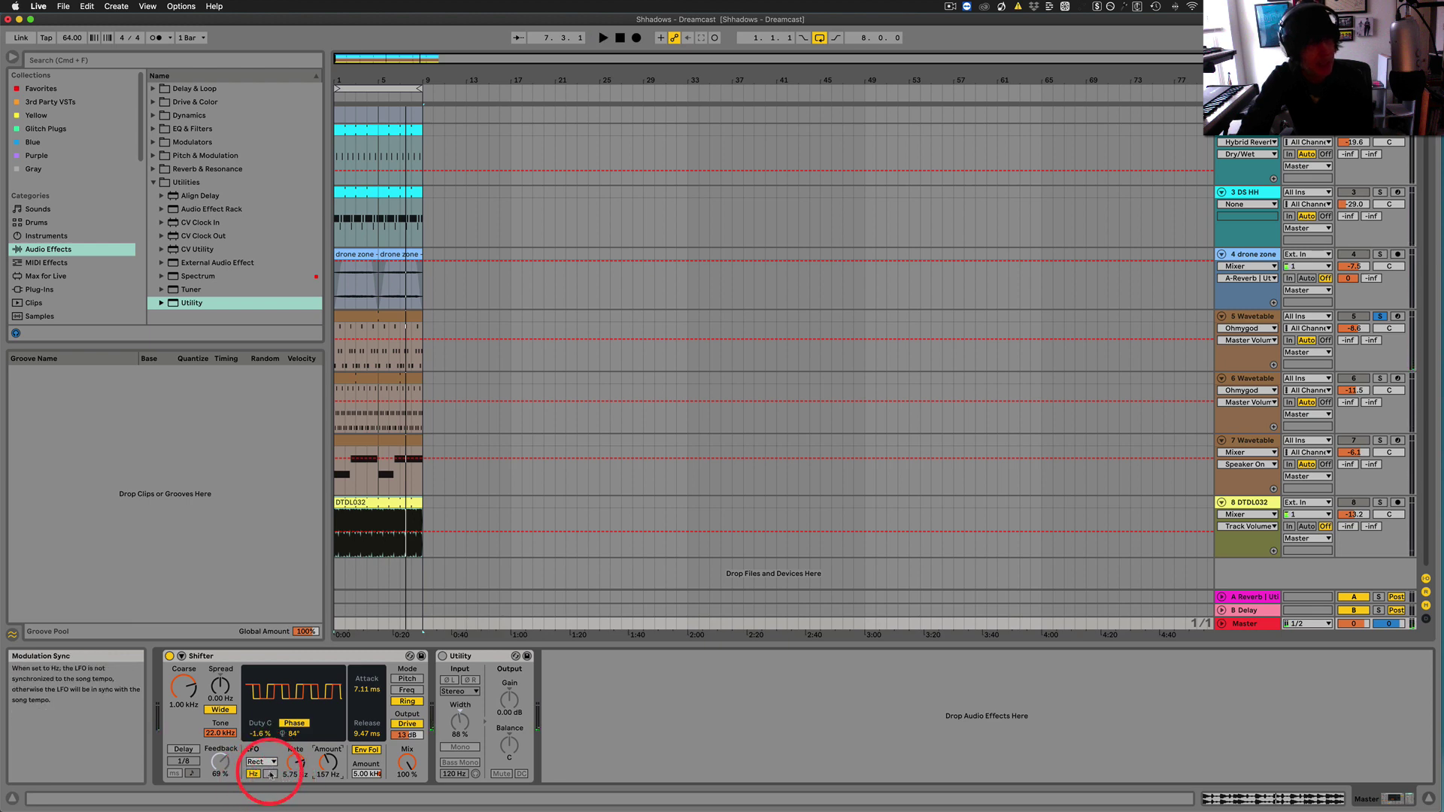
Sync the LFO to tempo, lower its amount, enable the delay, and turn off Env Fol
click(268, 774)
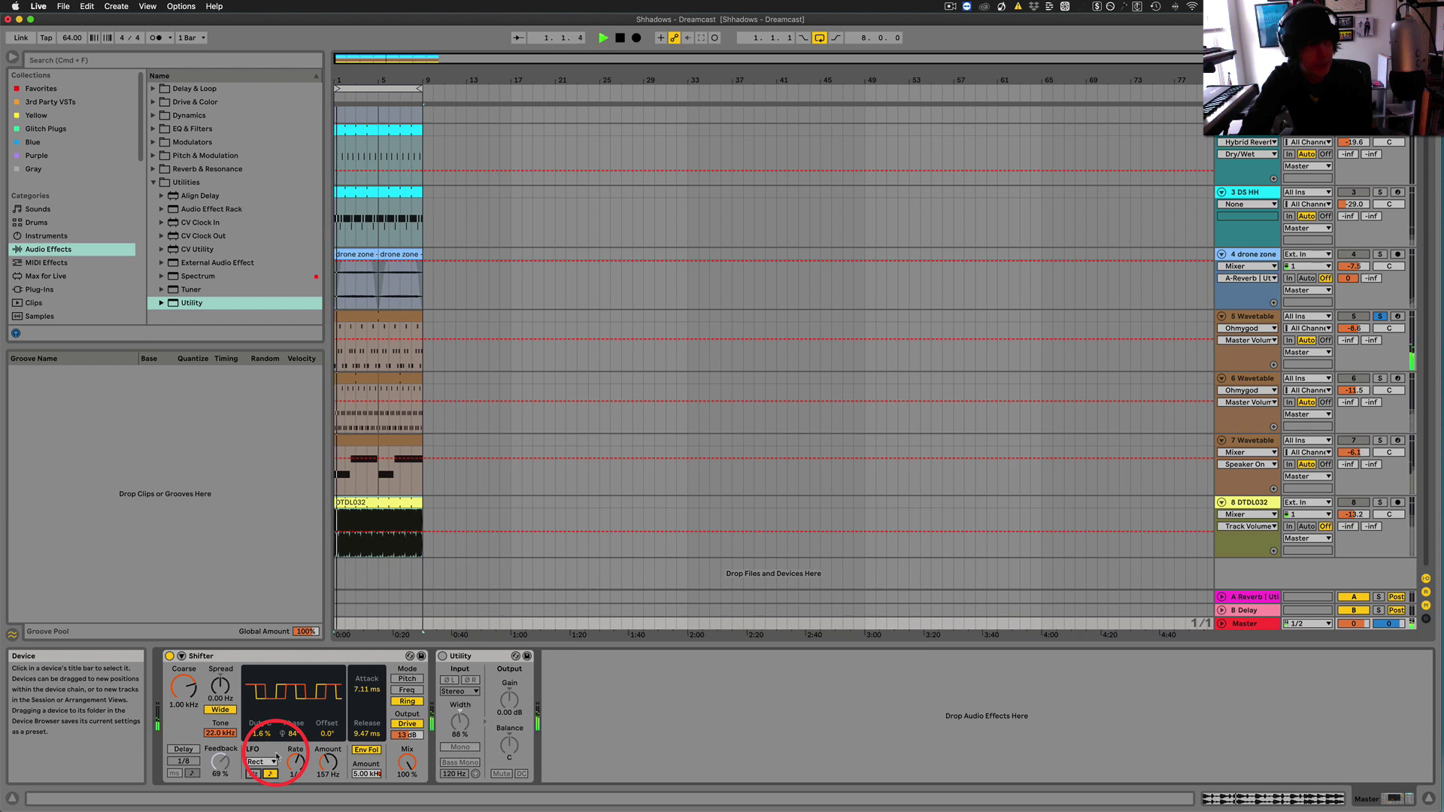
drag(332, 765, 332, 771)
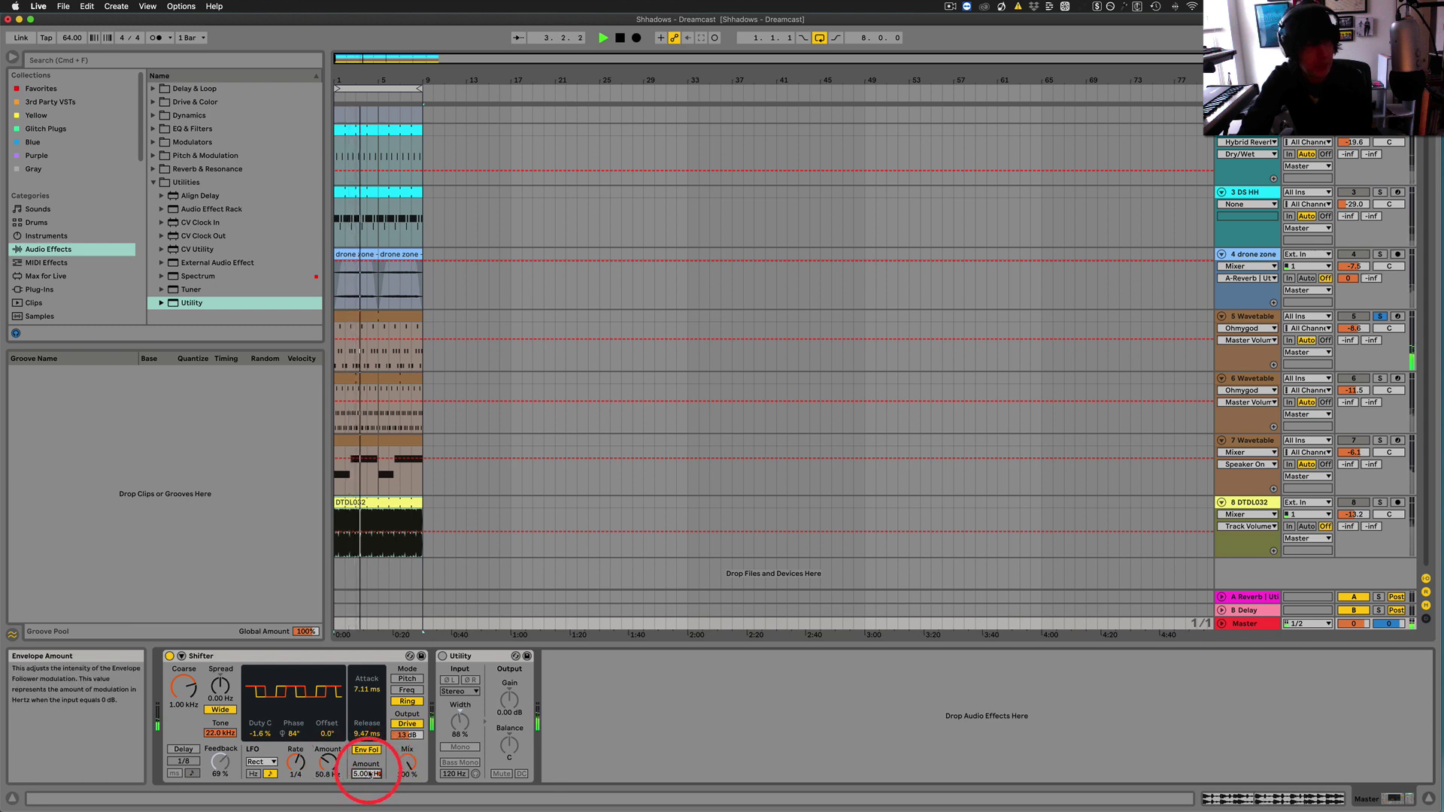
drag(372, 764, 366, 765)
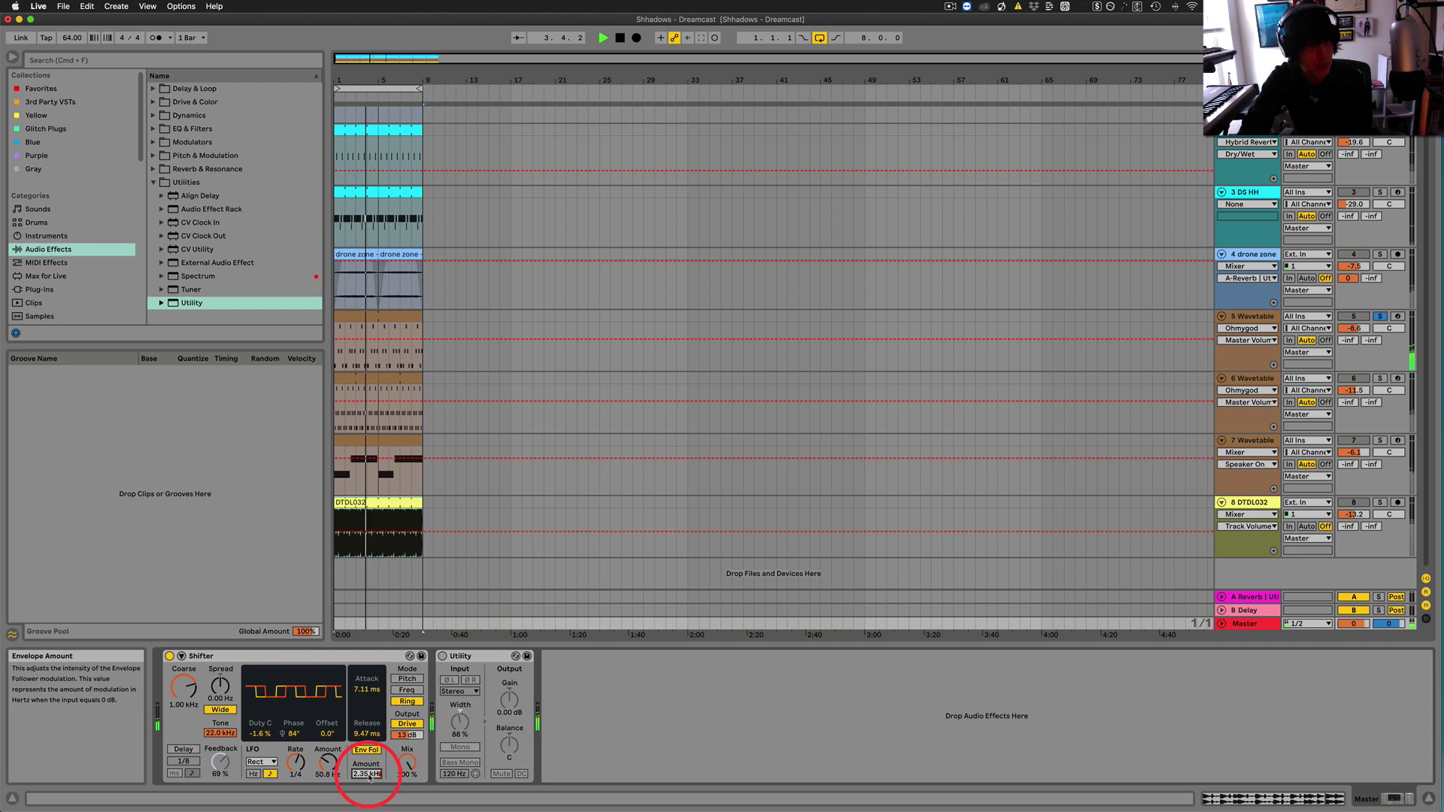
click(183, 749)
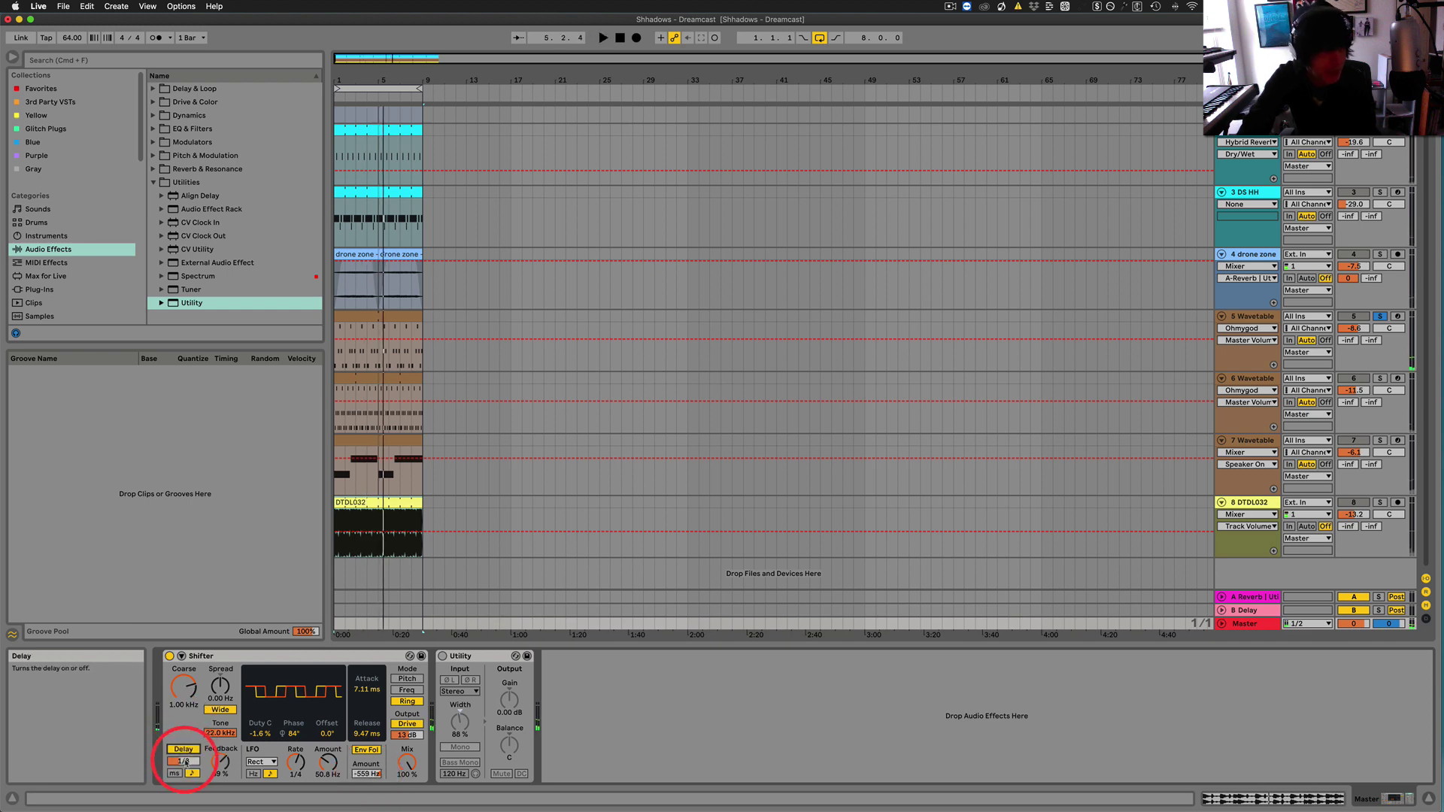
drag(221, 761, 221, 782)
drag(407, 761, 407, 767)
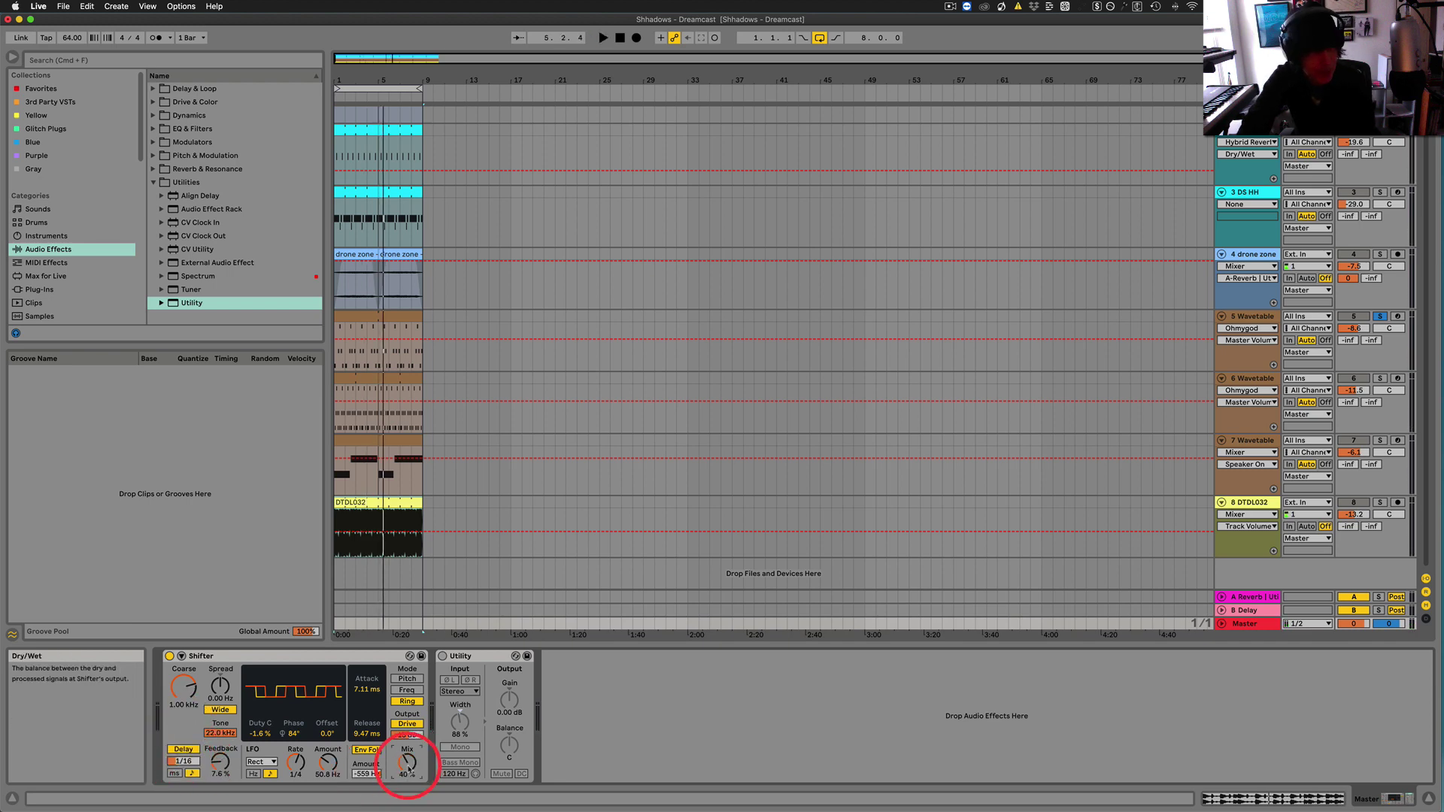
click(366, 749)
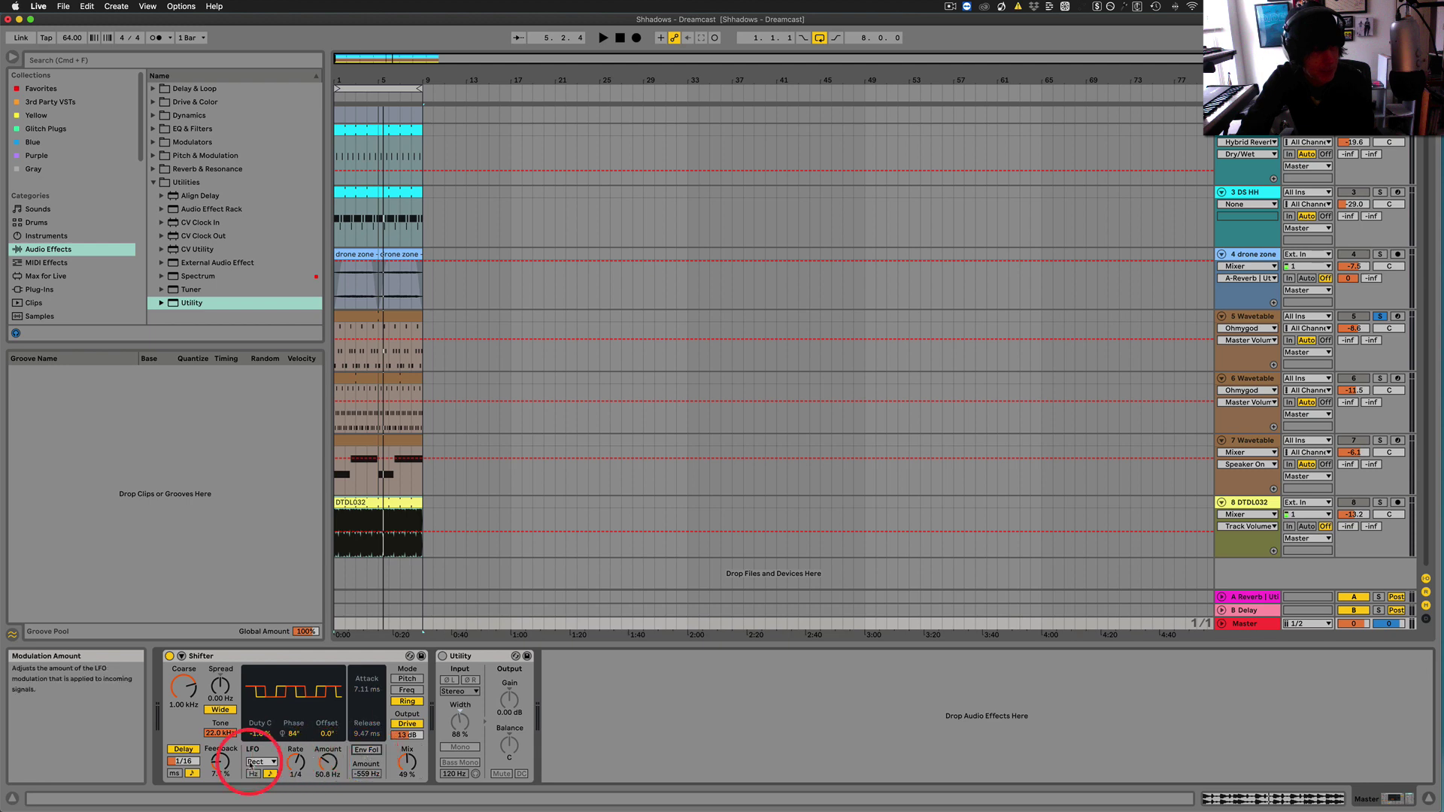
Raise the delay feedback slightly and reset Dry/Wet to its default
key(space)
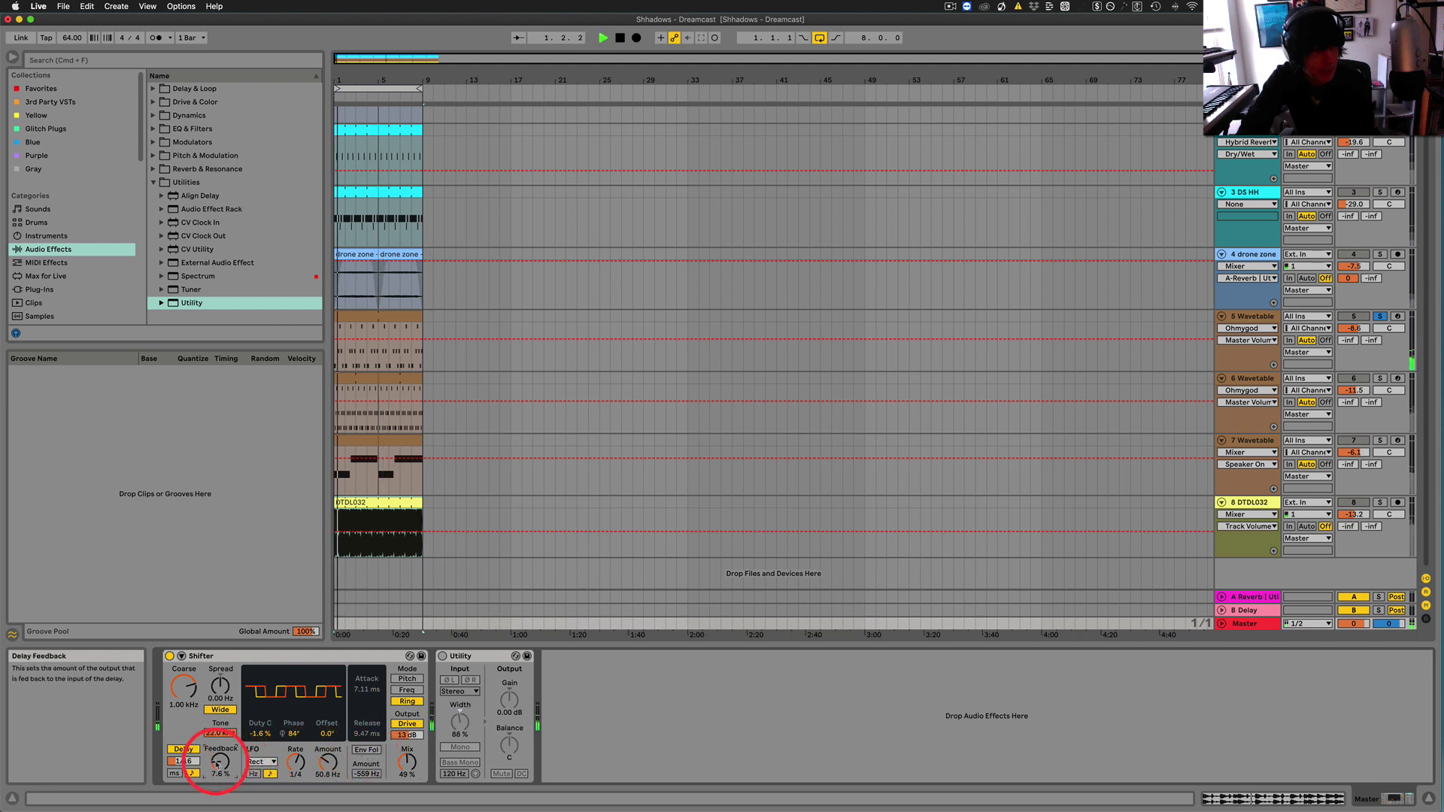
drag(217, 765, 217, 758)
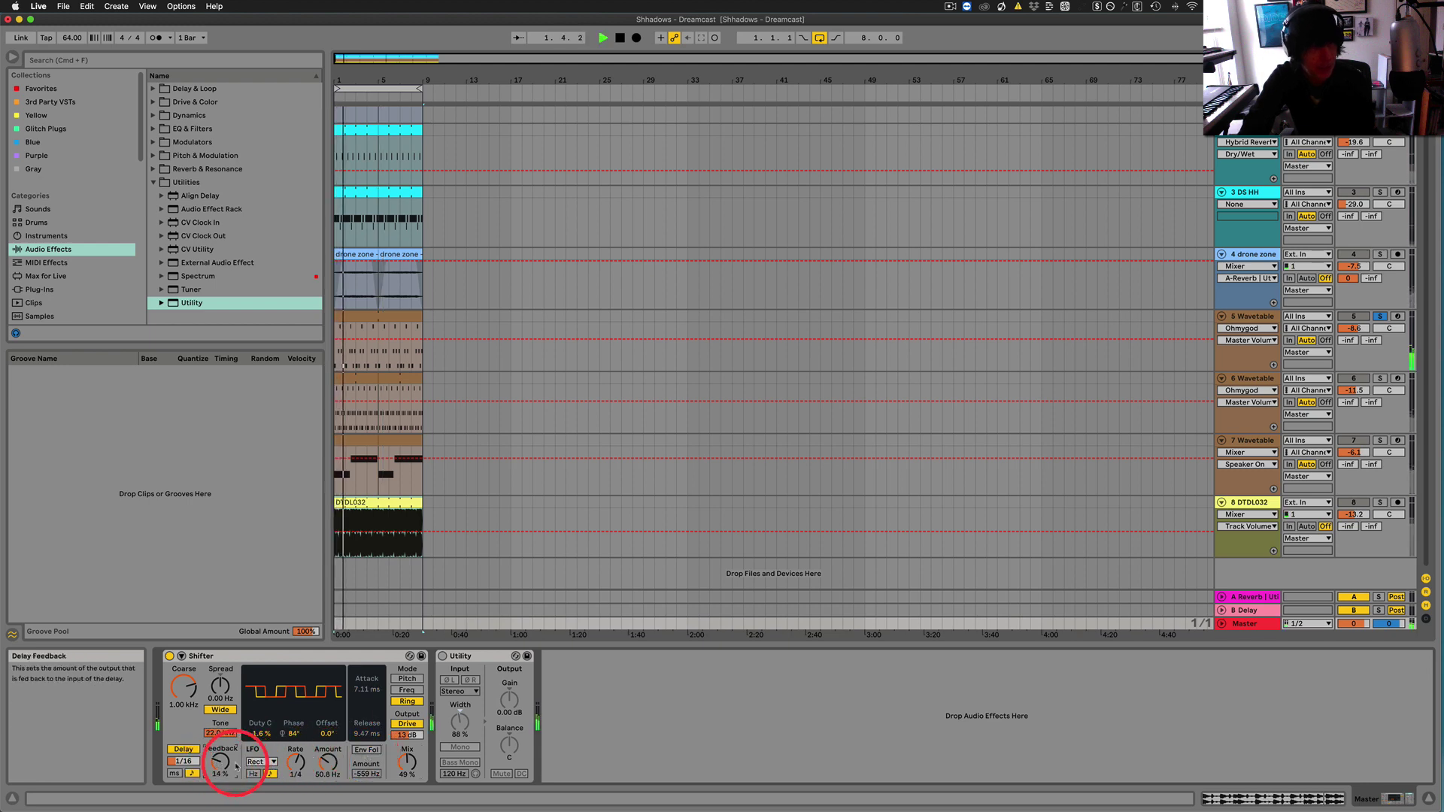
drag(222, 769, 224, 768)
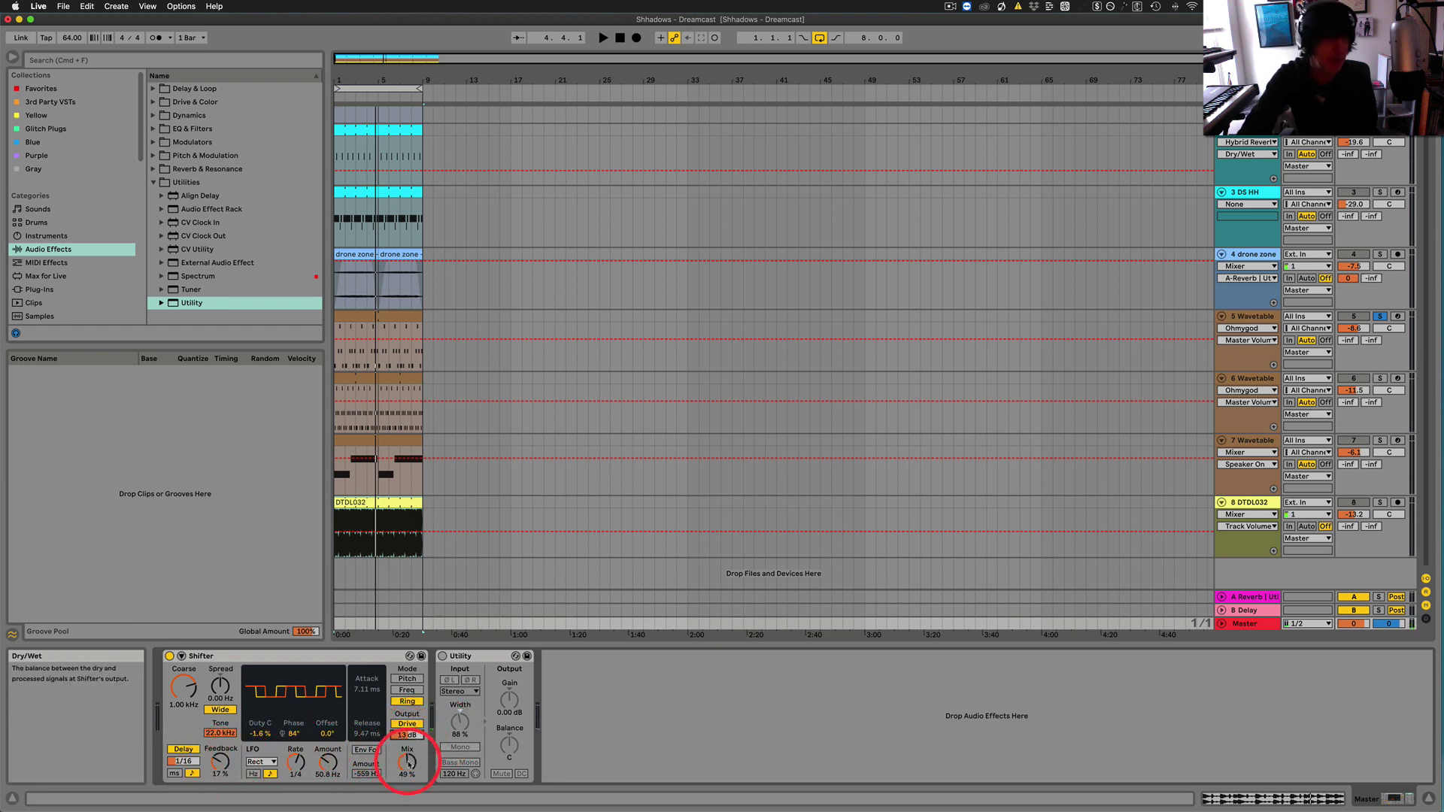
right_click(409, 763)
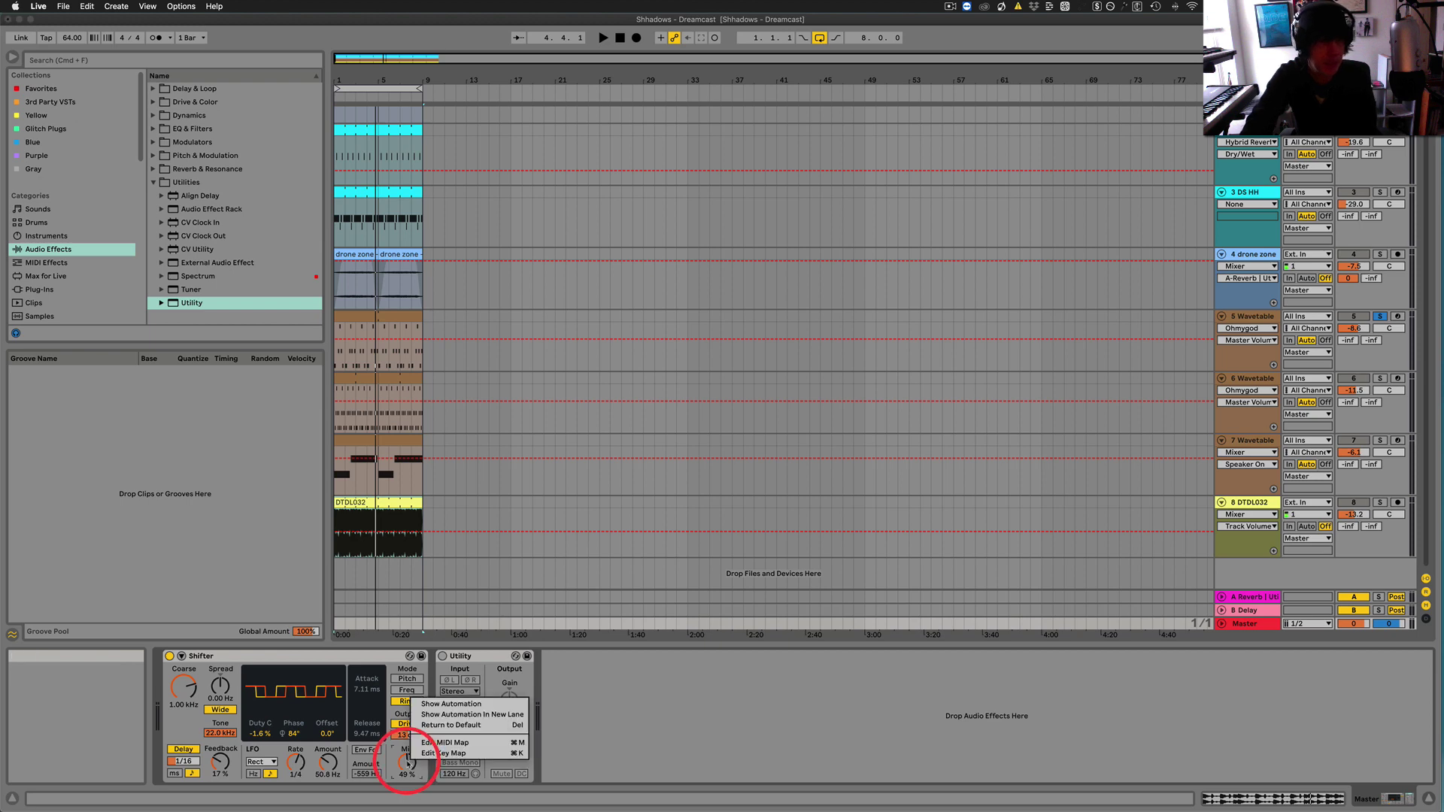
click(409, 764)
drag(408, 763, 410, 764)
key(space)
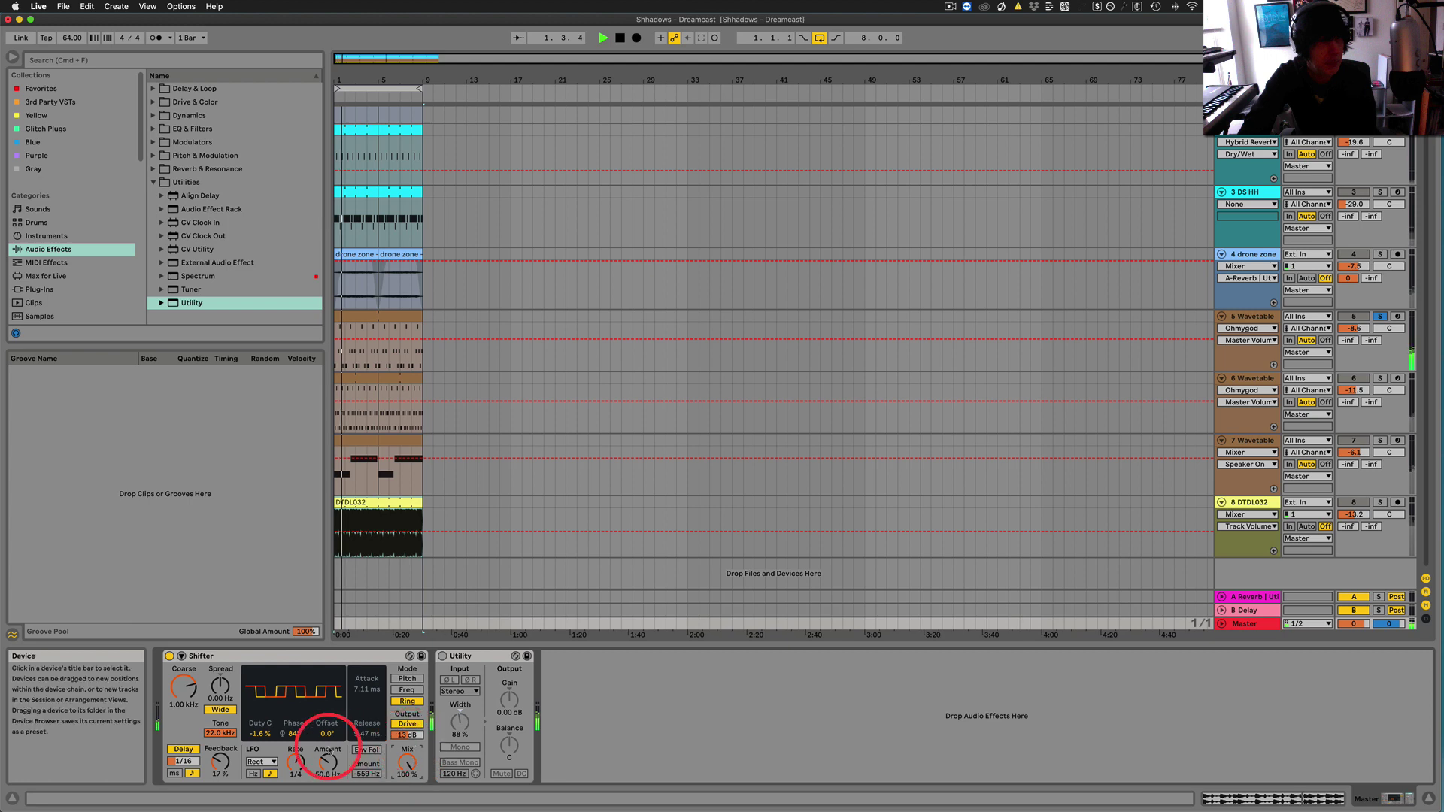
Set delay feedback to 15%, cut the LFO amount, and free the LFO at 0.36 Hz
drag(220, 765, 220, 763)
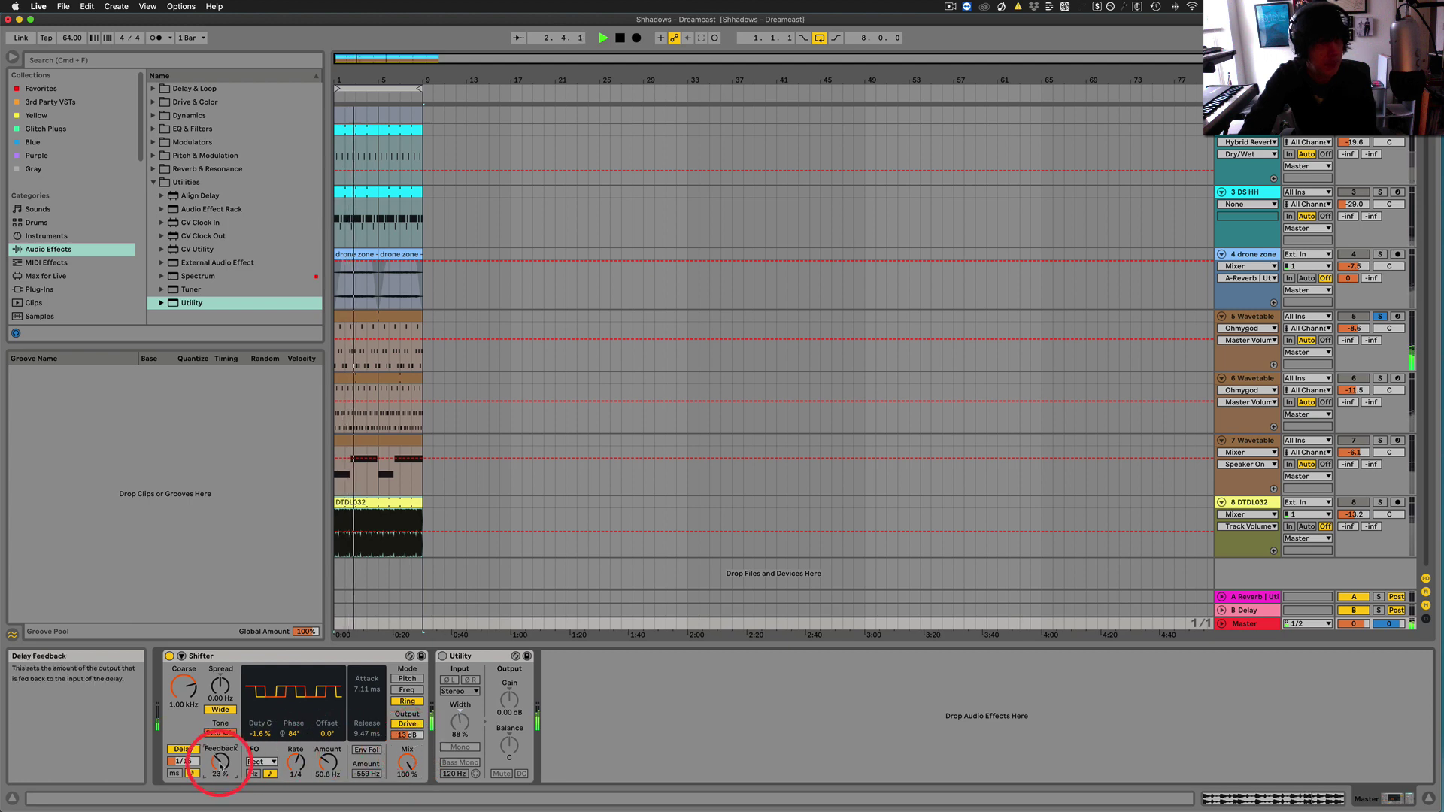
drag(220, 764, 220, 770)
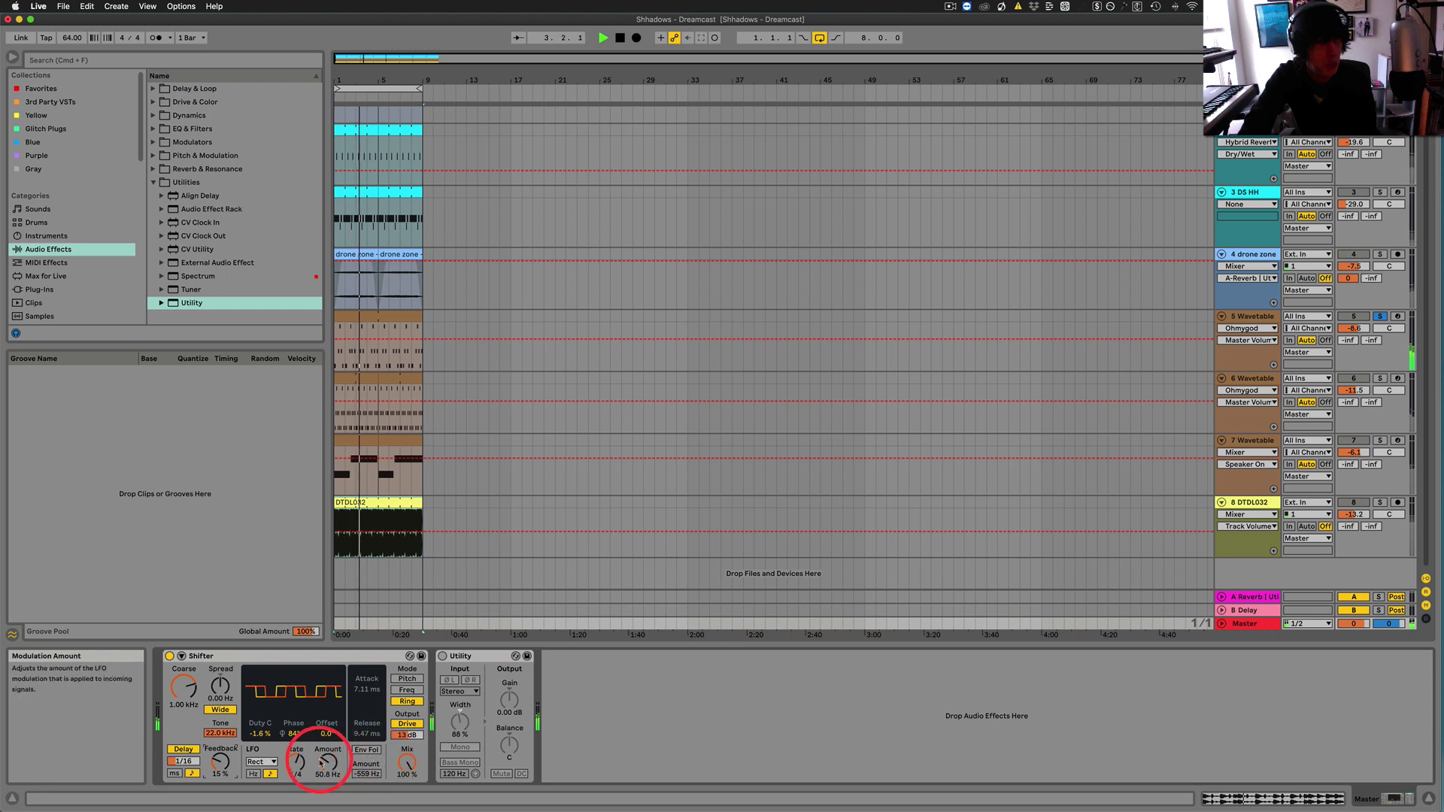
drag(327, 763, 328, 766)
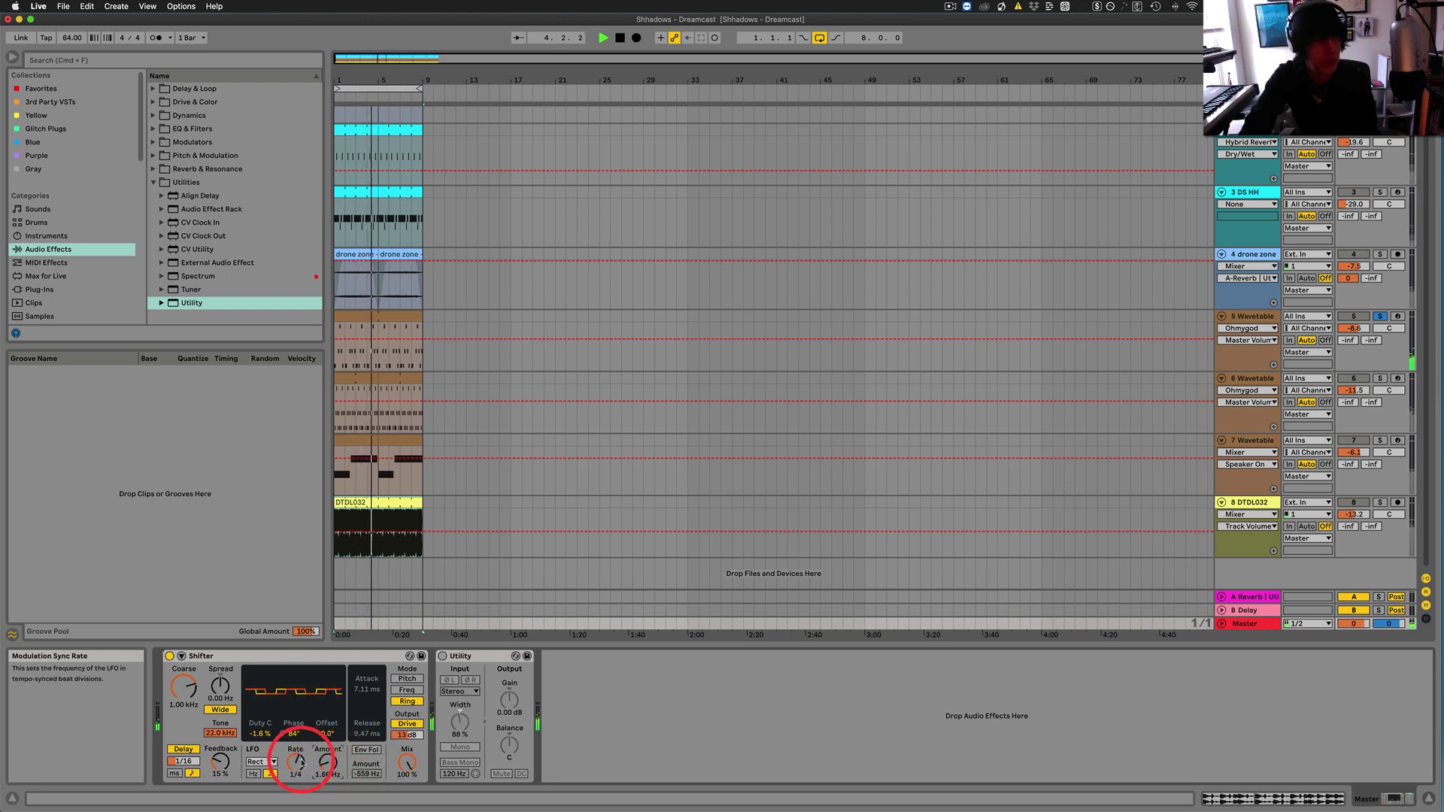
click(253, 774)
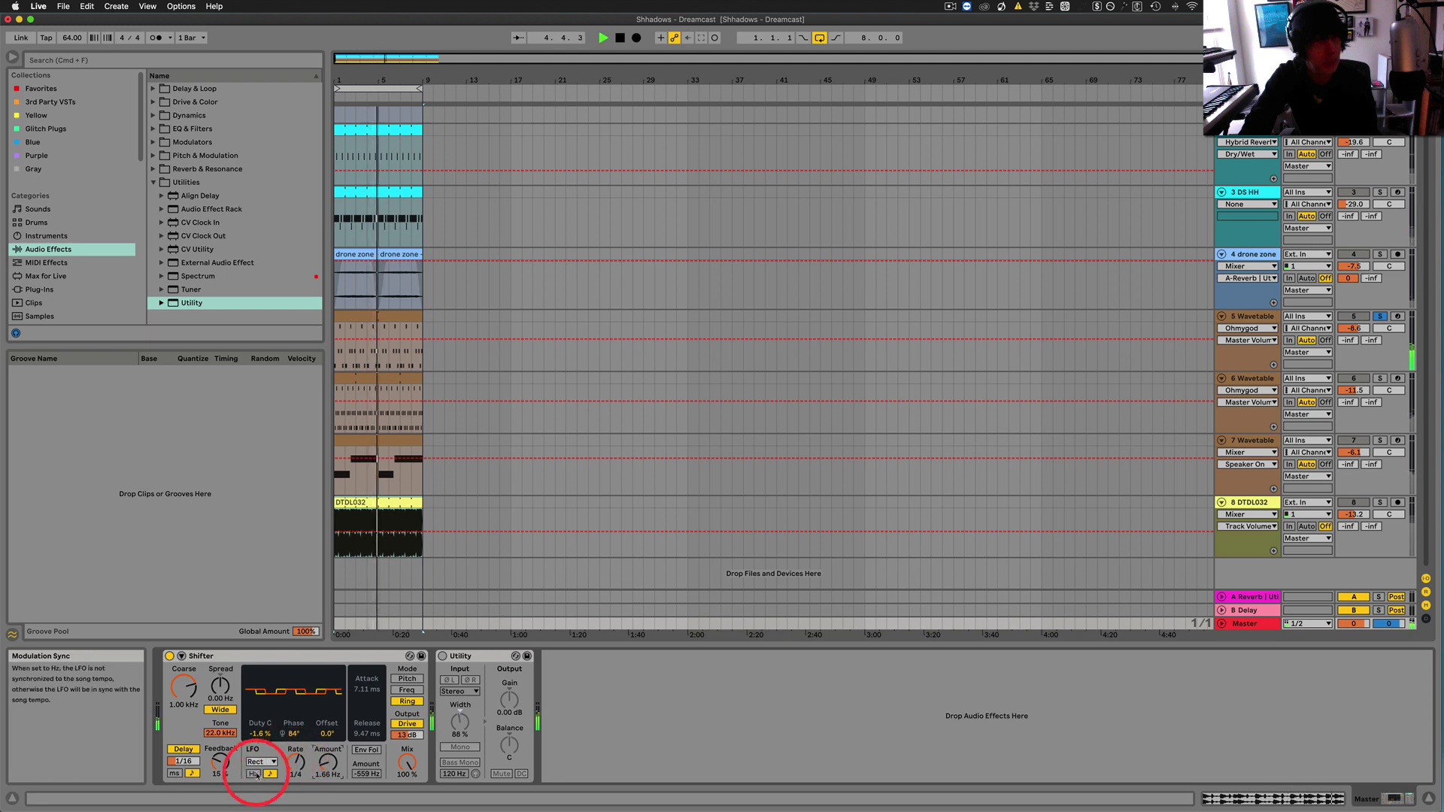
drag(294, 766, 292, 767)
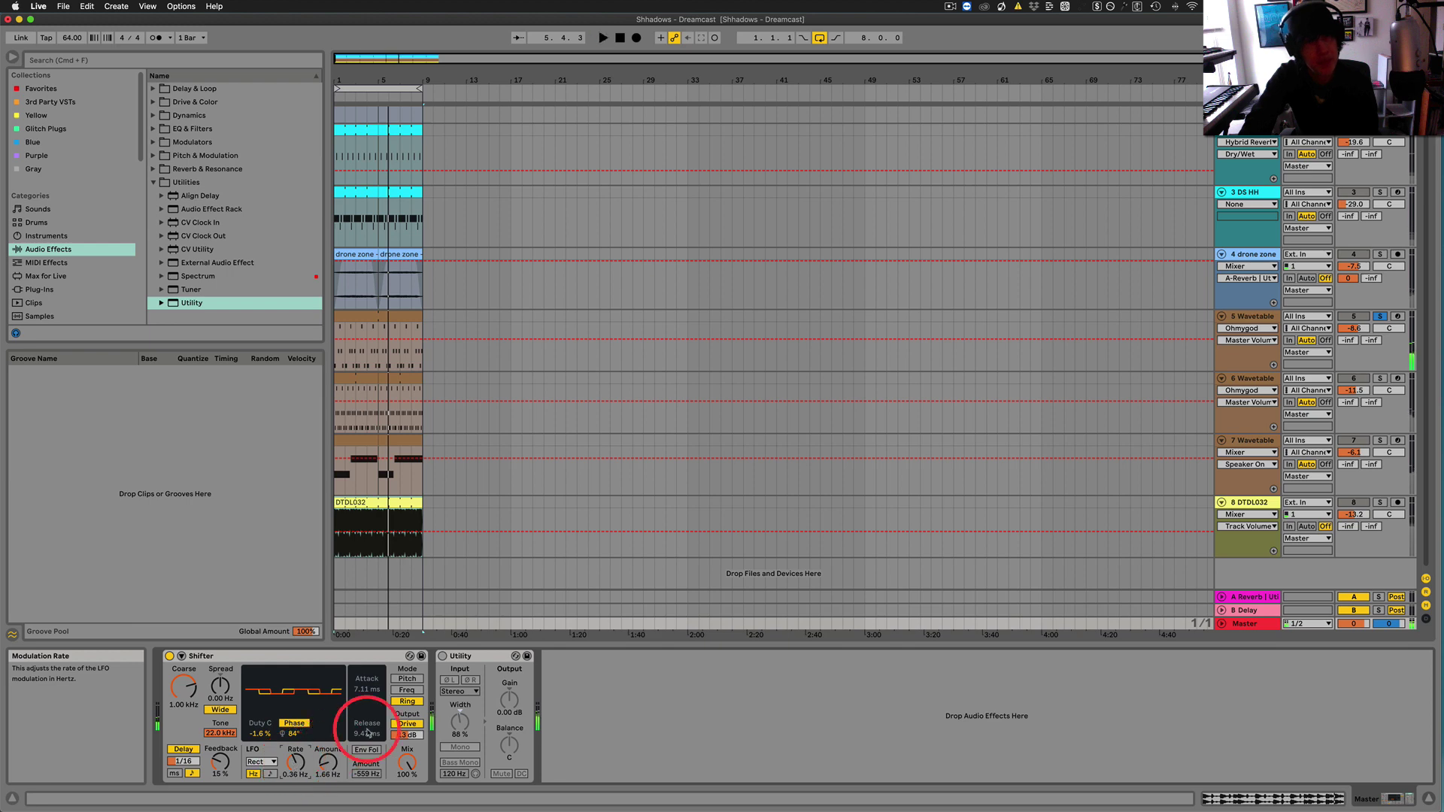
Switch to Freq mode with a Random LFO wave pushed to 1.83 kHz amount
click(406, 690)
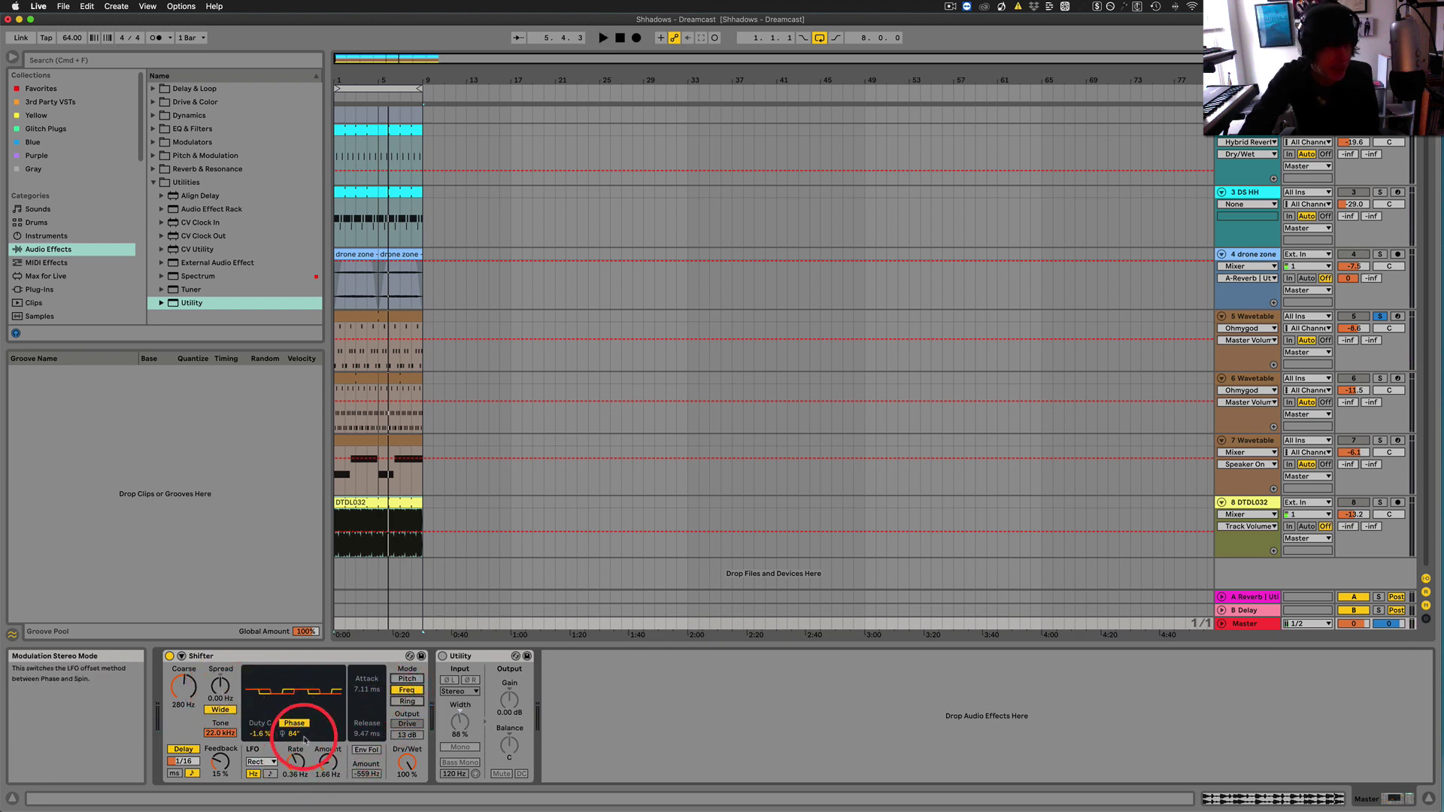
drag(326, 764, 327, 762)
key(space)
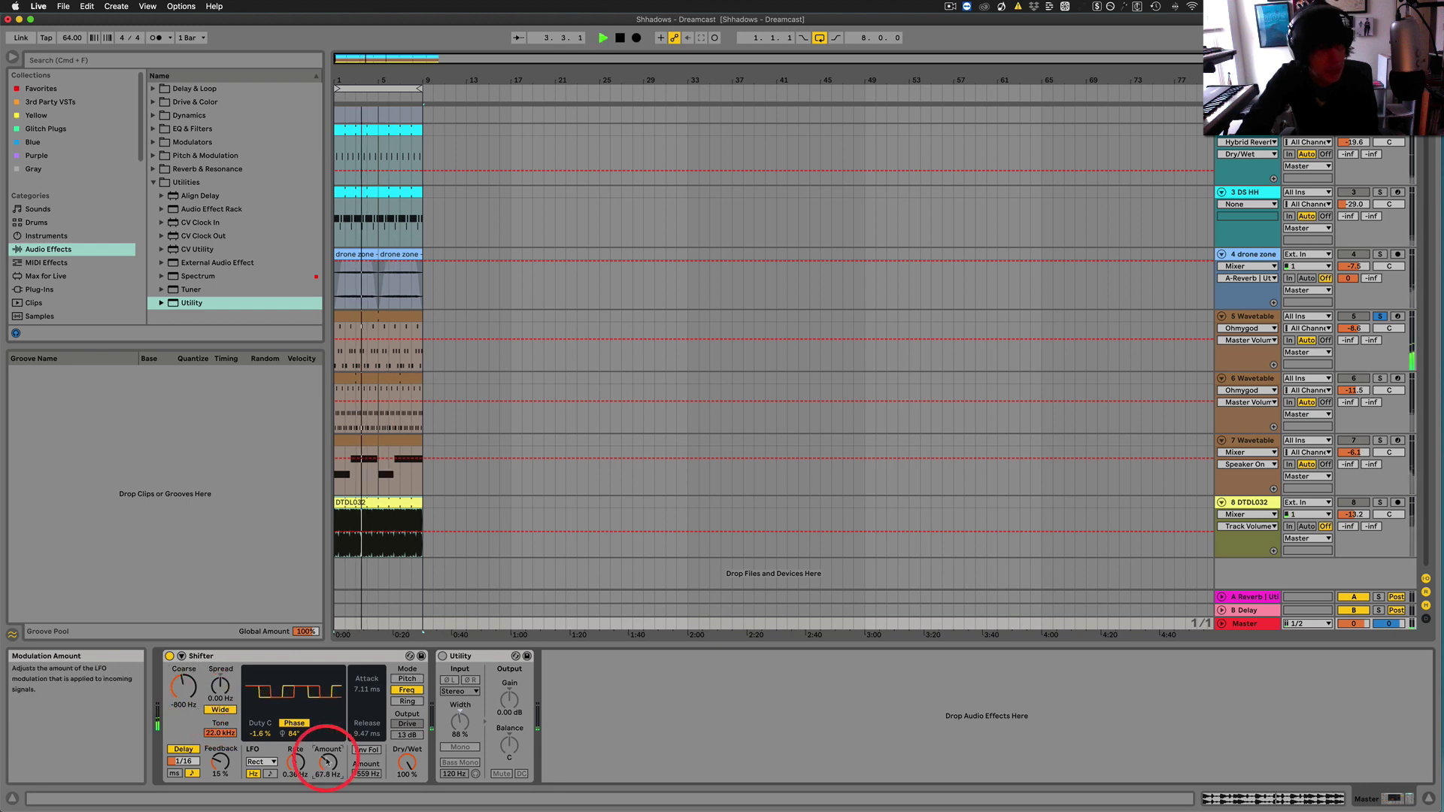
click(260, 761)
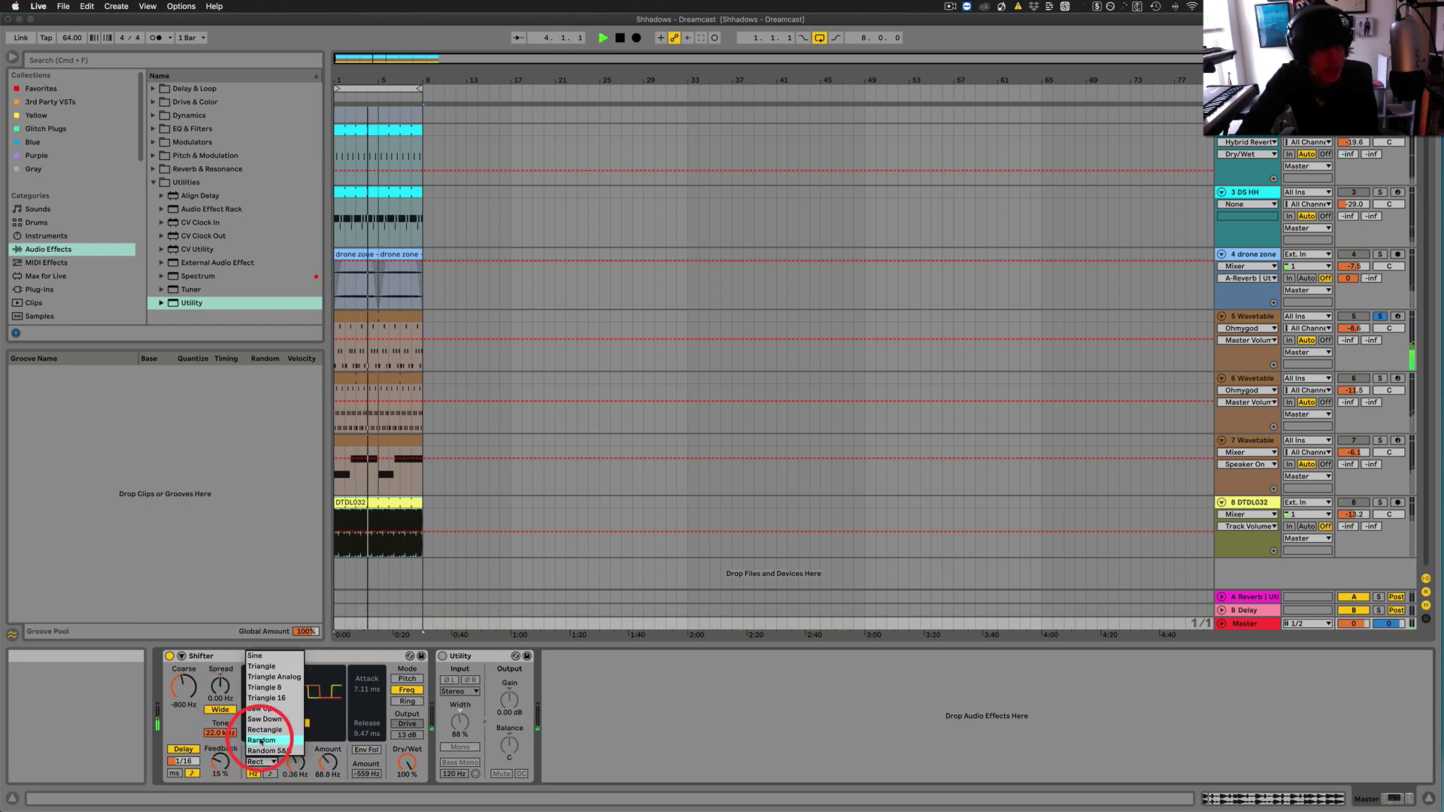
click(261, 745)
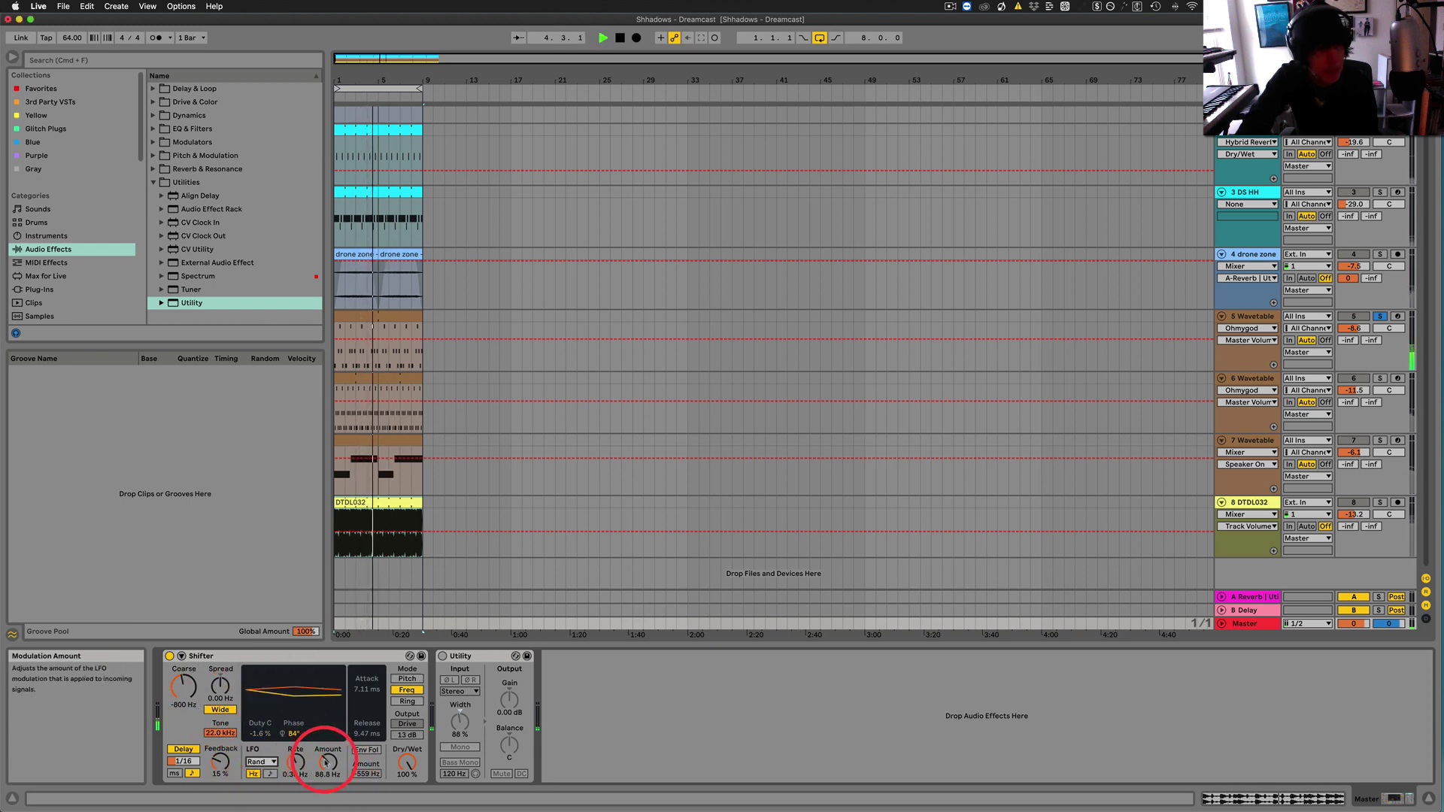
drag(327, 761, 213, 767)
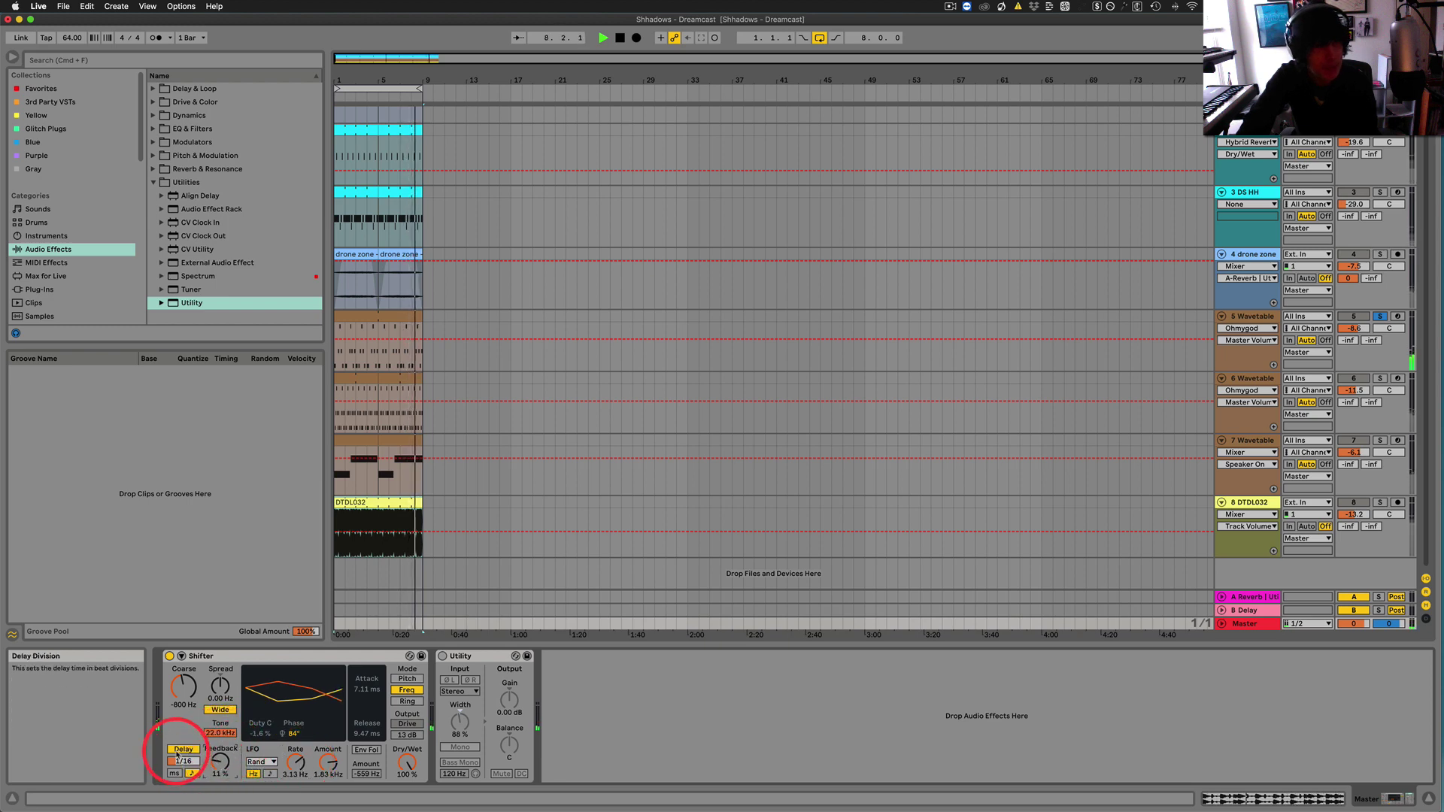
Turn the delay off, set coarse shift to 1.20 kHz, and re-enable the envelope follower
click(183, 751)
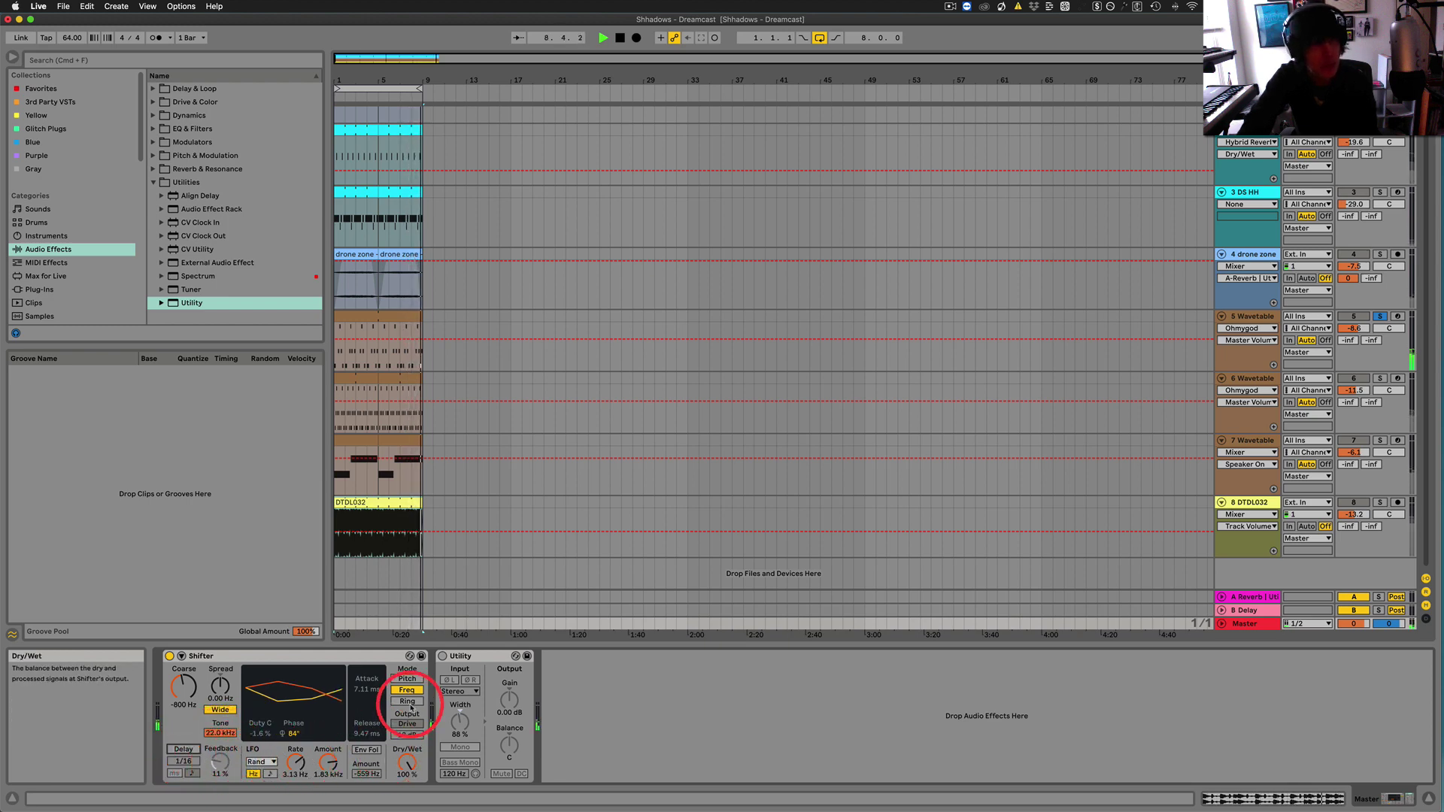
drag(178, 688, 178, 684)
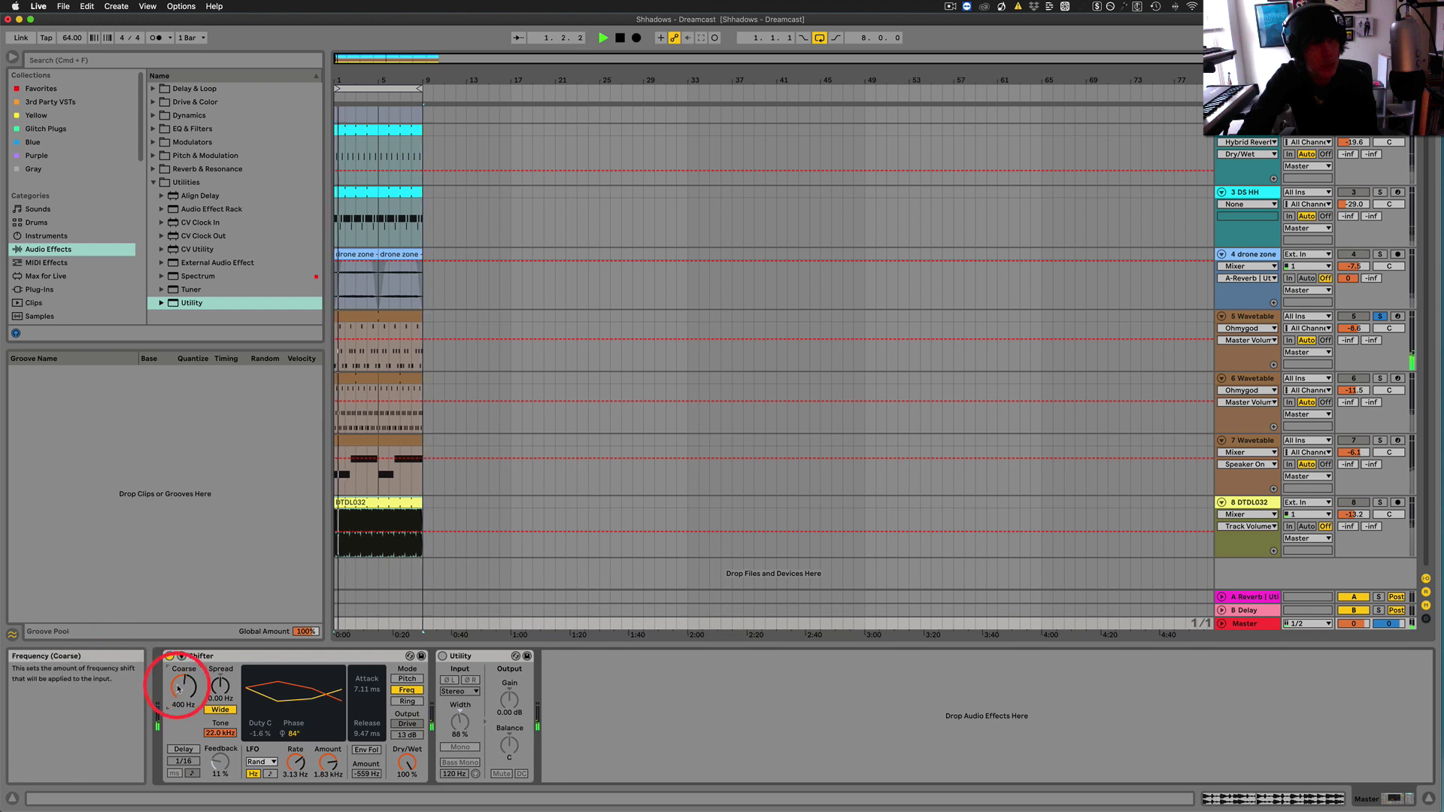
scroll(178, 689, up, 3)
scroll(178, 689, down, 5)
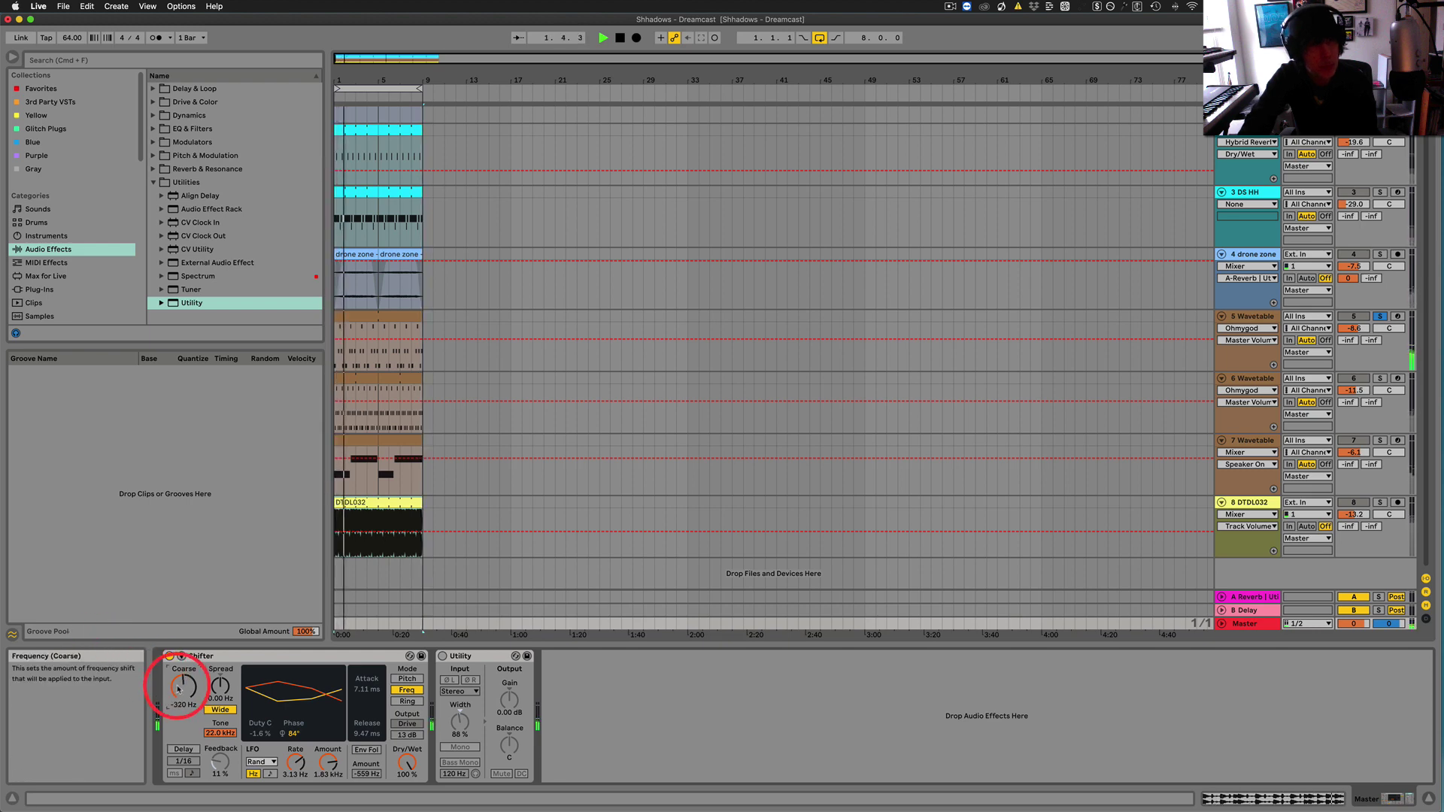
scroll(326, 766, down, 4)
scroll(325, 766, down, 3)
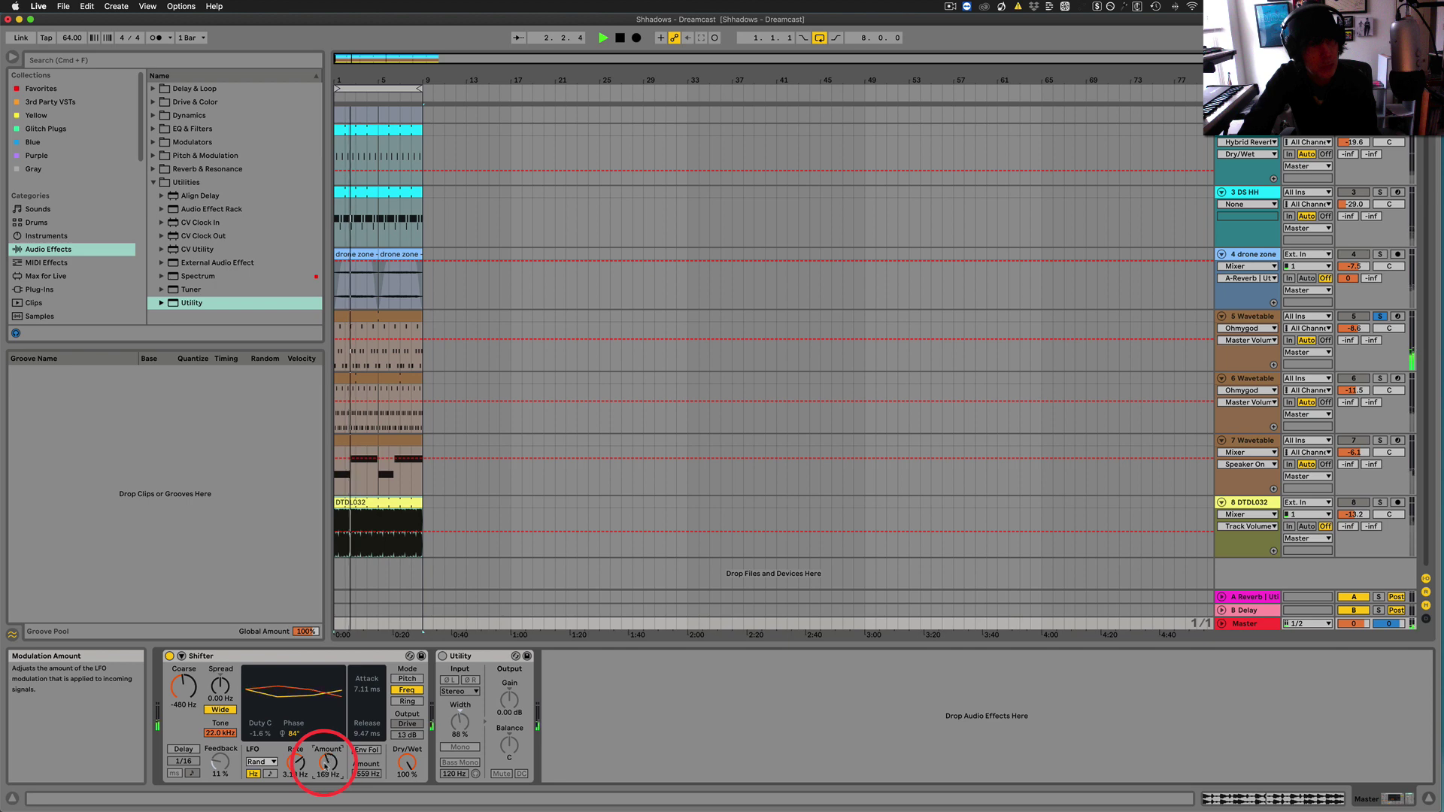
click(366, 750)
scroll(367, 773, up, 10)
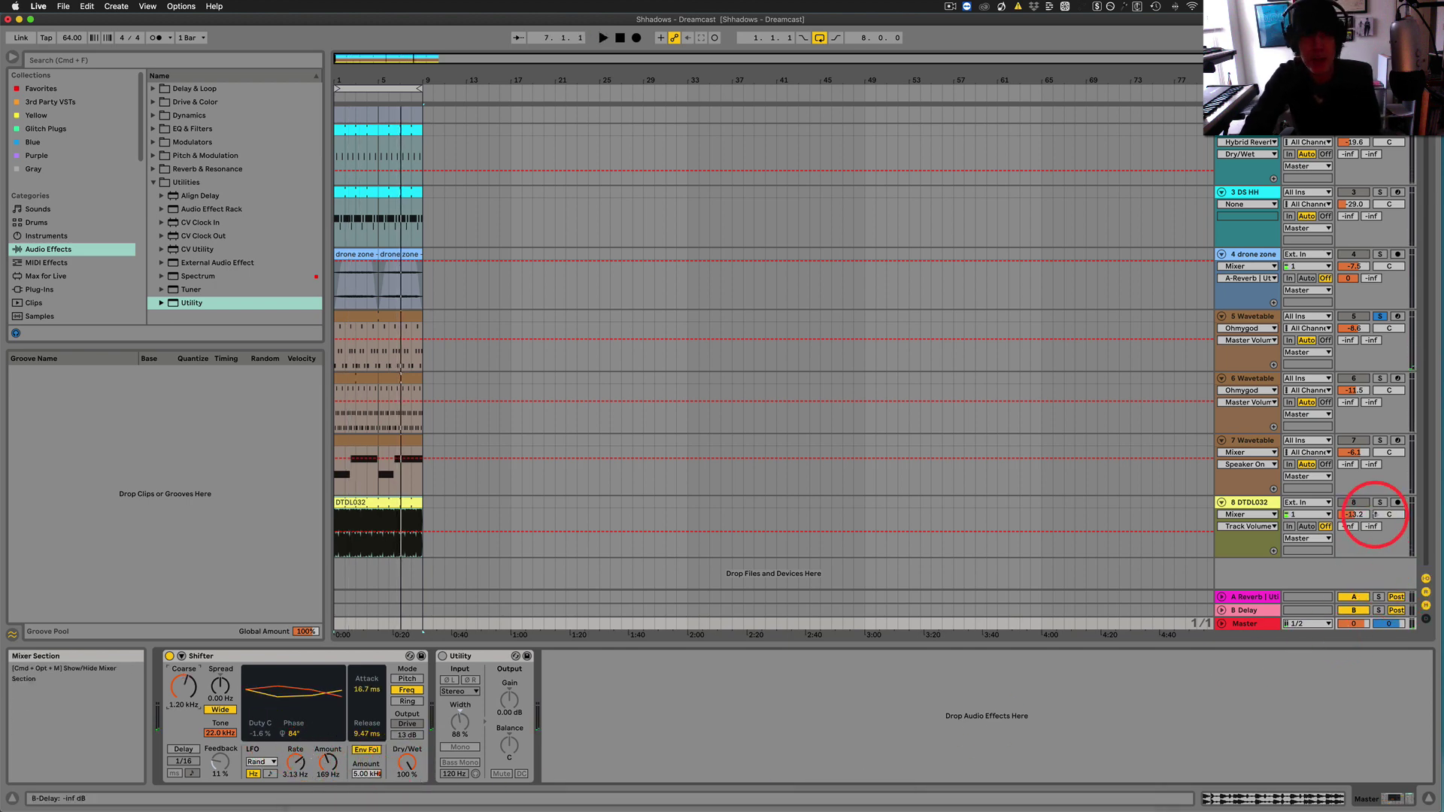
Solo the DTDL032 track, lower the LFO amount, and re-enable delay at 7.6% feedback
click(1380, 502)
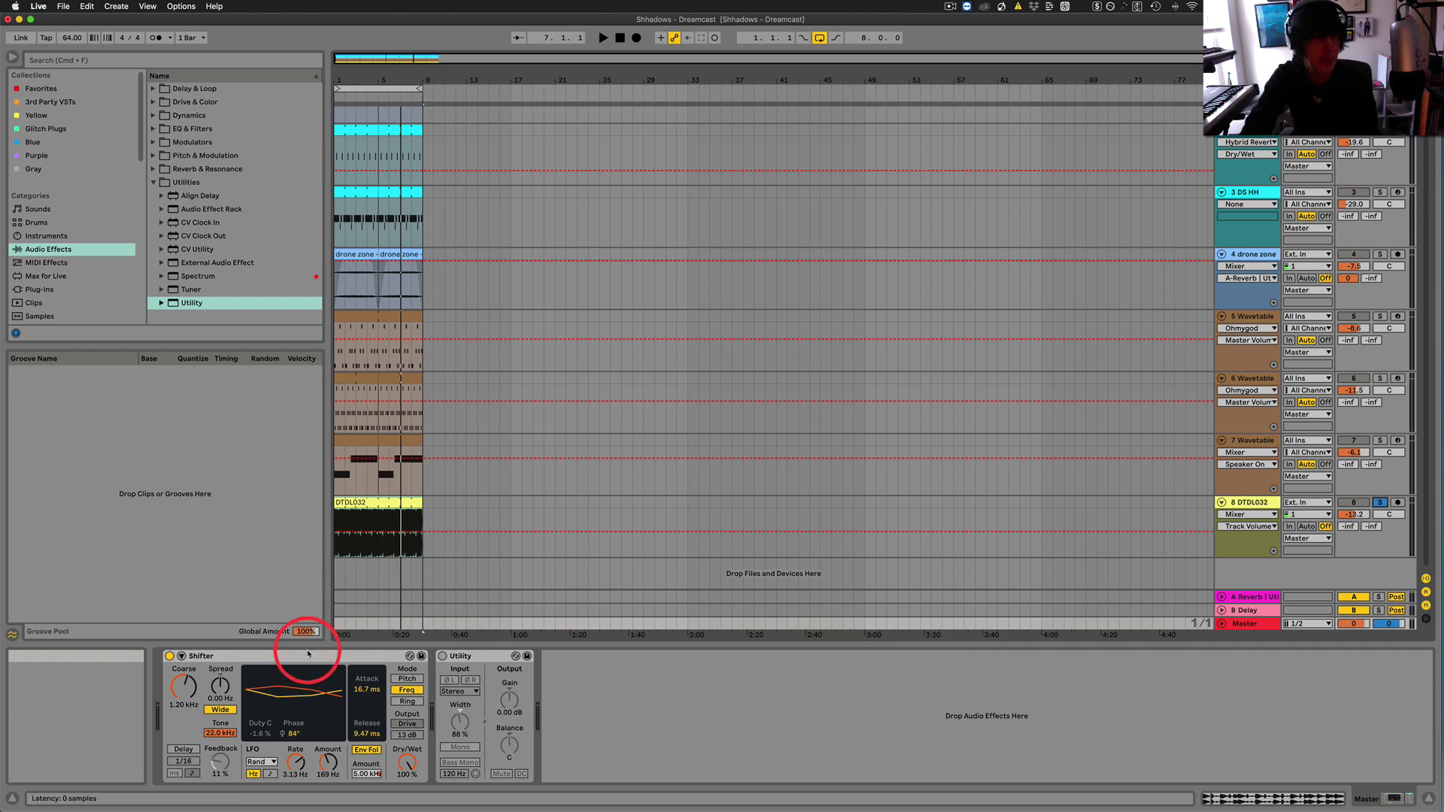
key(space)
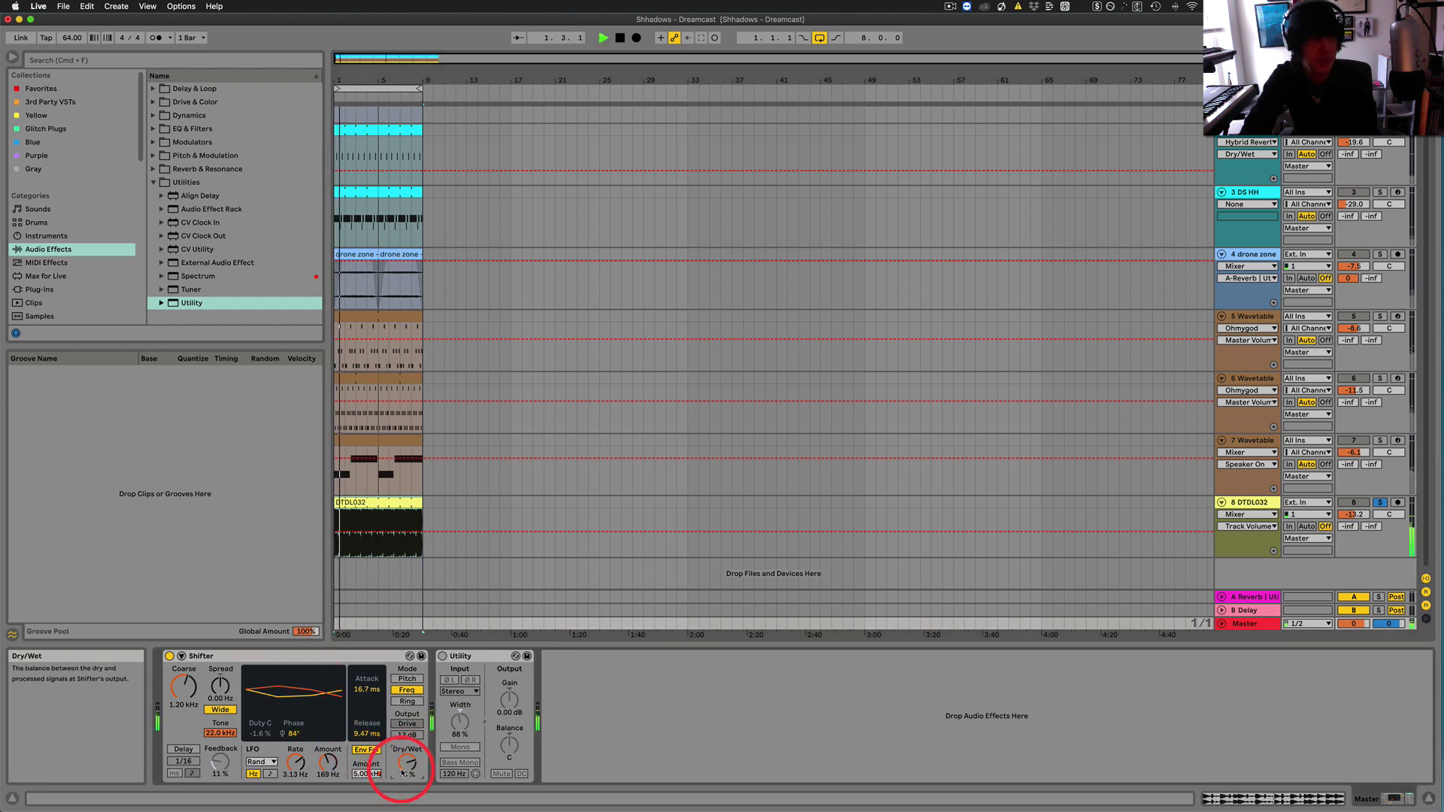
drag(328, 761, 328, 763)
click(184, 749)
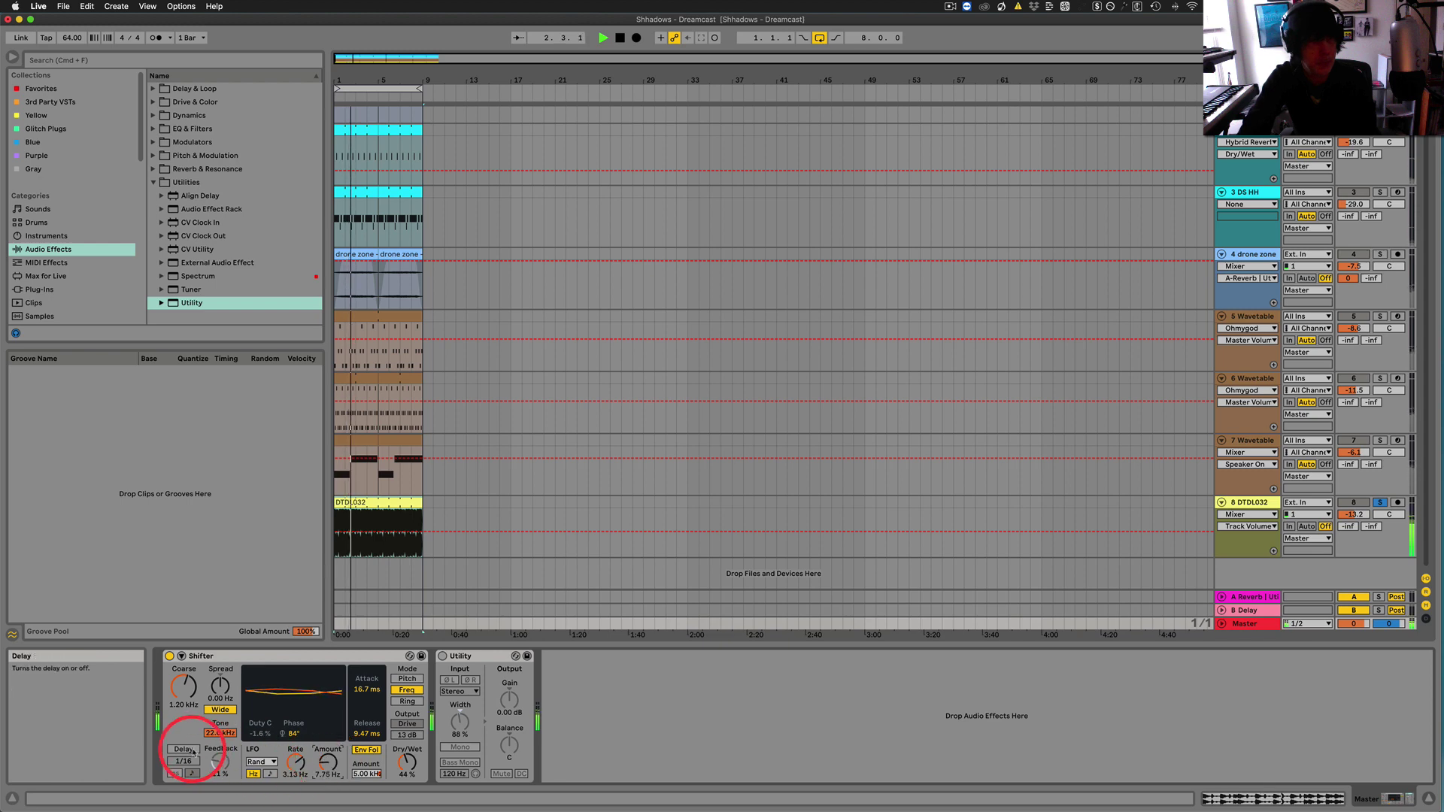
drag(218, 756, 408, 764)
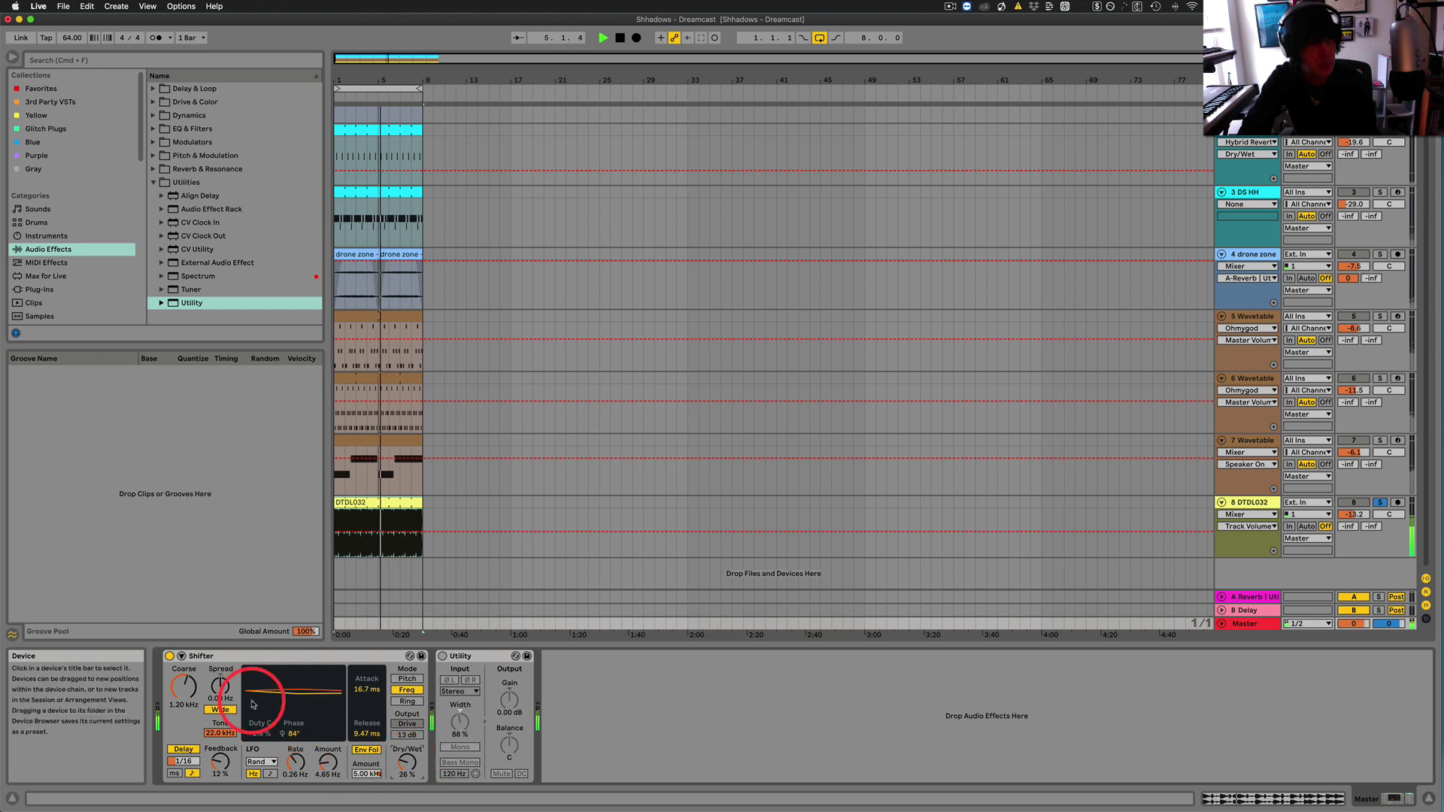
Set the frequency shift to -760 Hz and the LFO amount to 105 Hz
drag(184, 683, 184, 683)
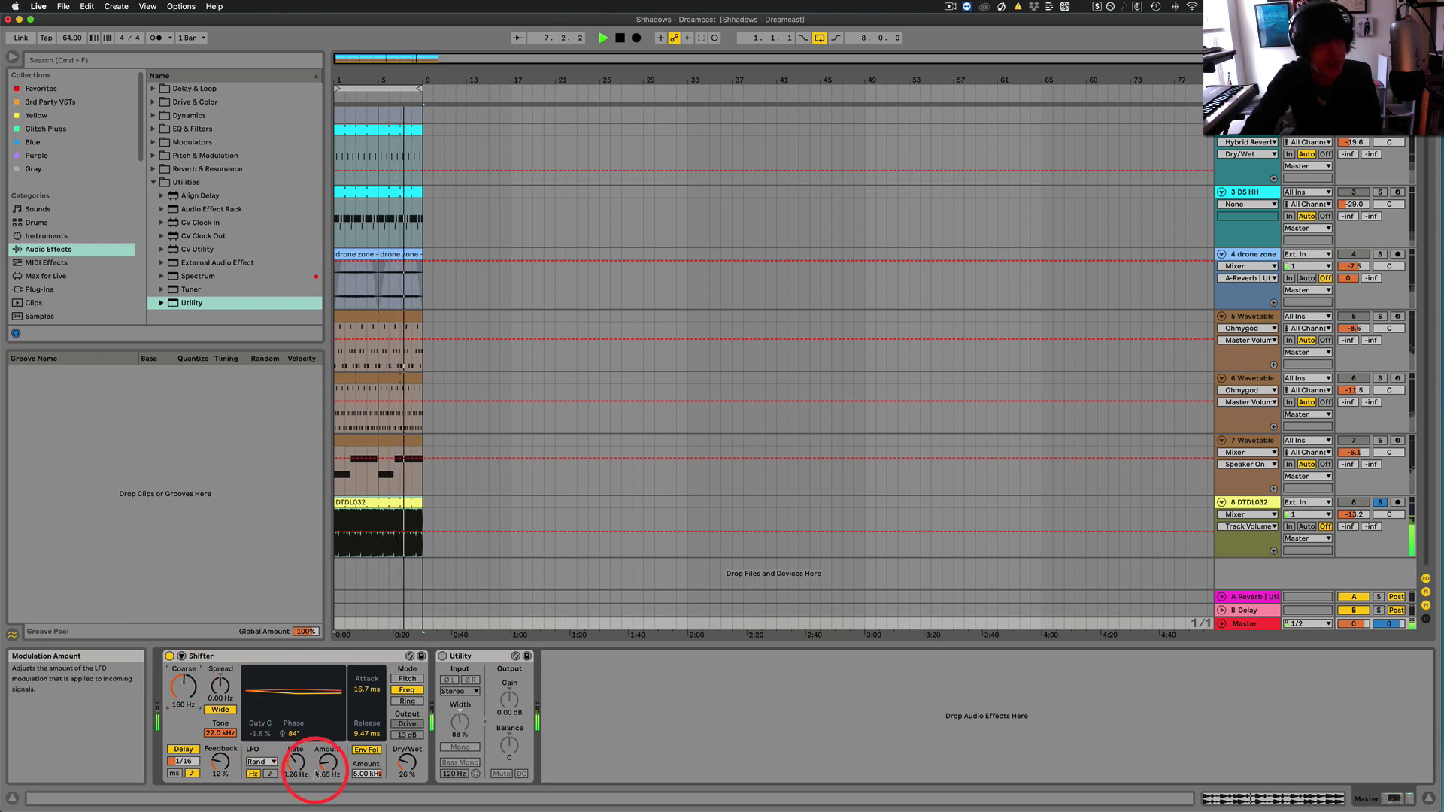
drag(325, 763, 321, 767)
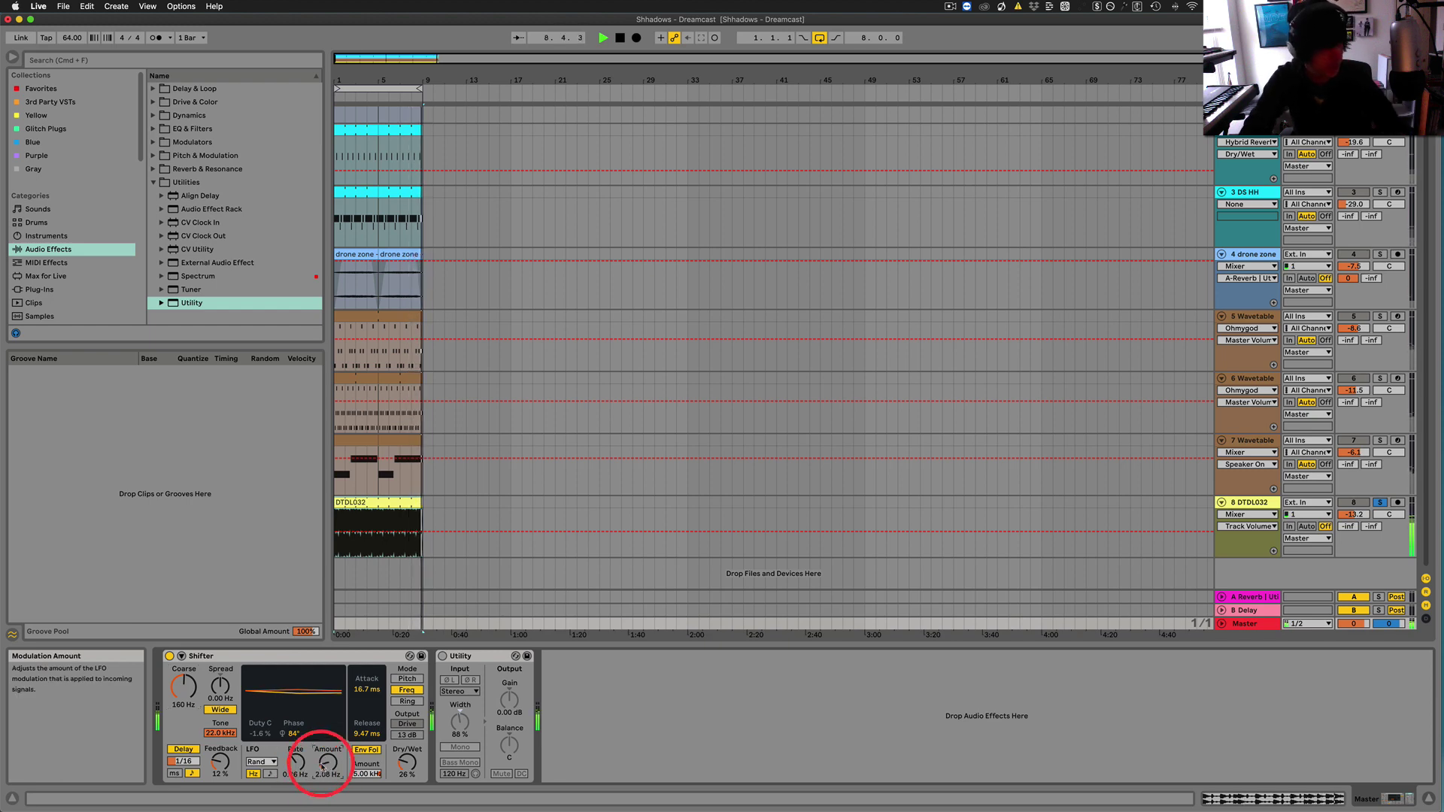
drag(323, 767, 219, 766)
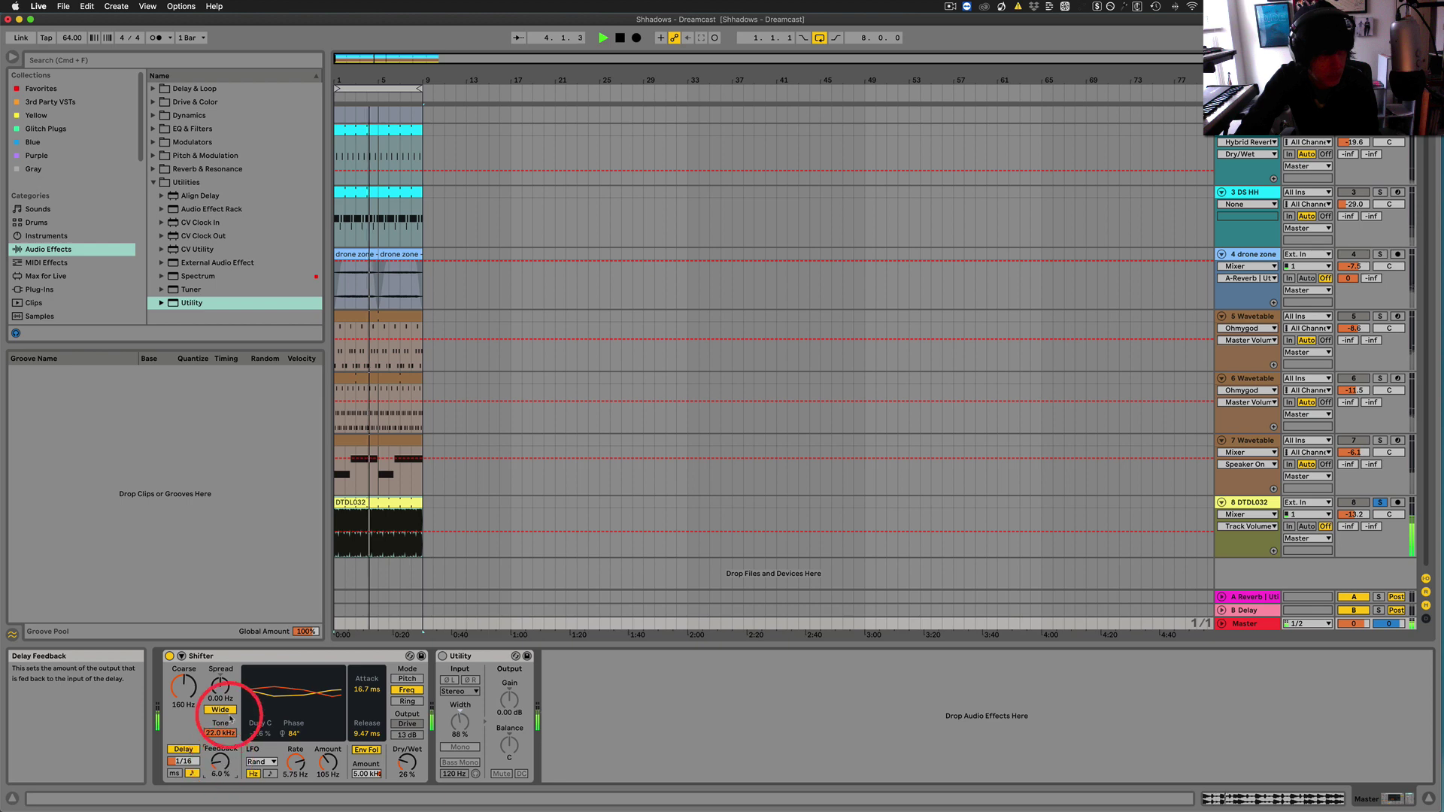
drag(184, 686, 187, 686)
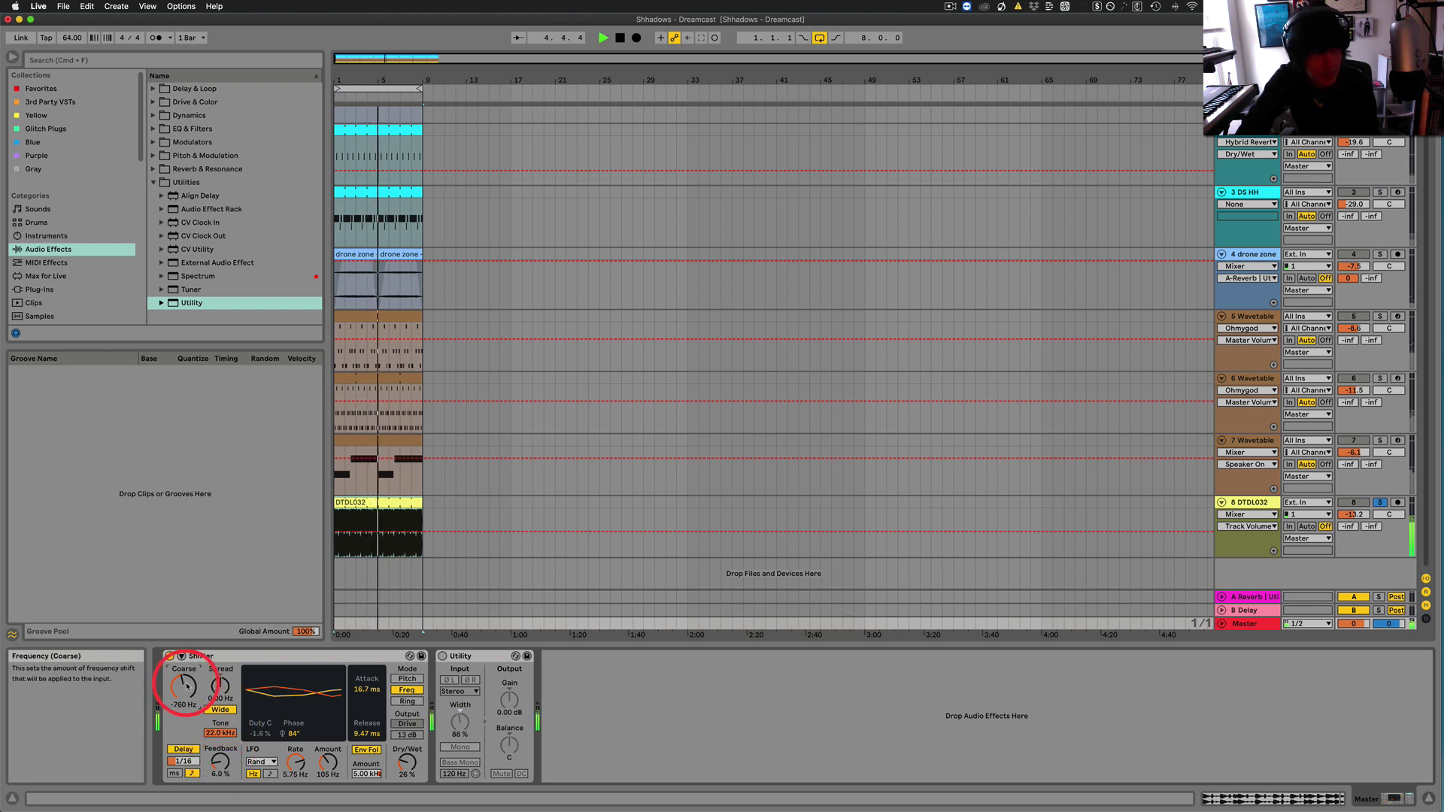
Switch the master Shifter to Ring mode, with Coarse at 1.00 kHz and LFO Amount at 6.58 Hz
click(407, 701)
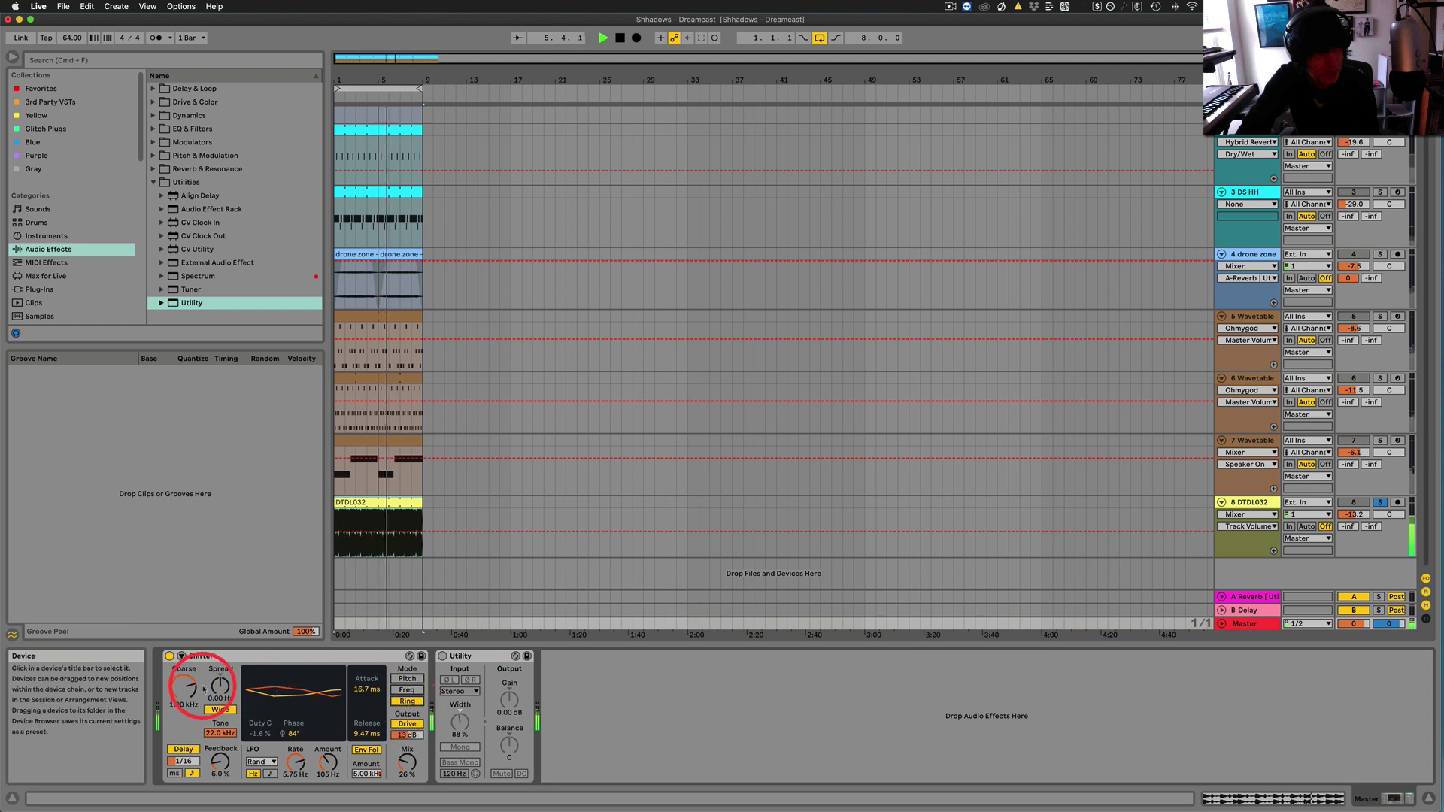
drag(186, 689, 183, 688)
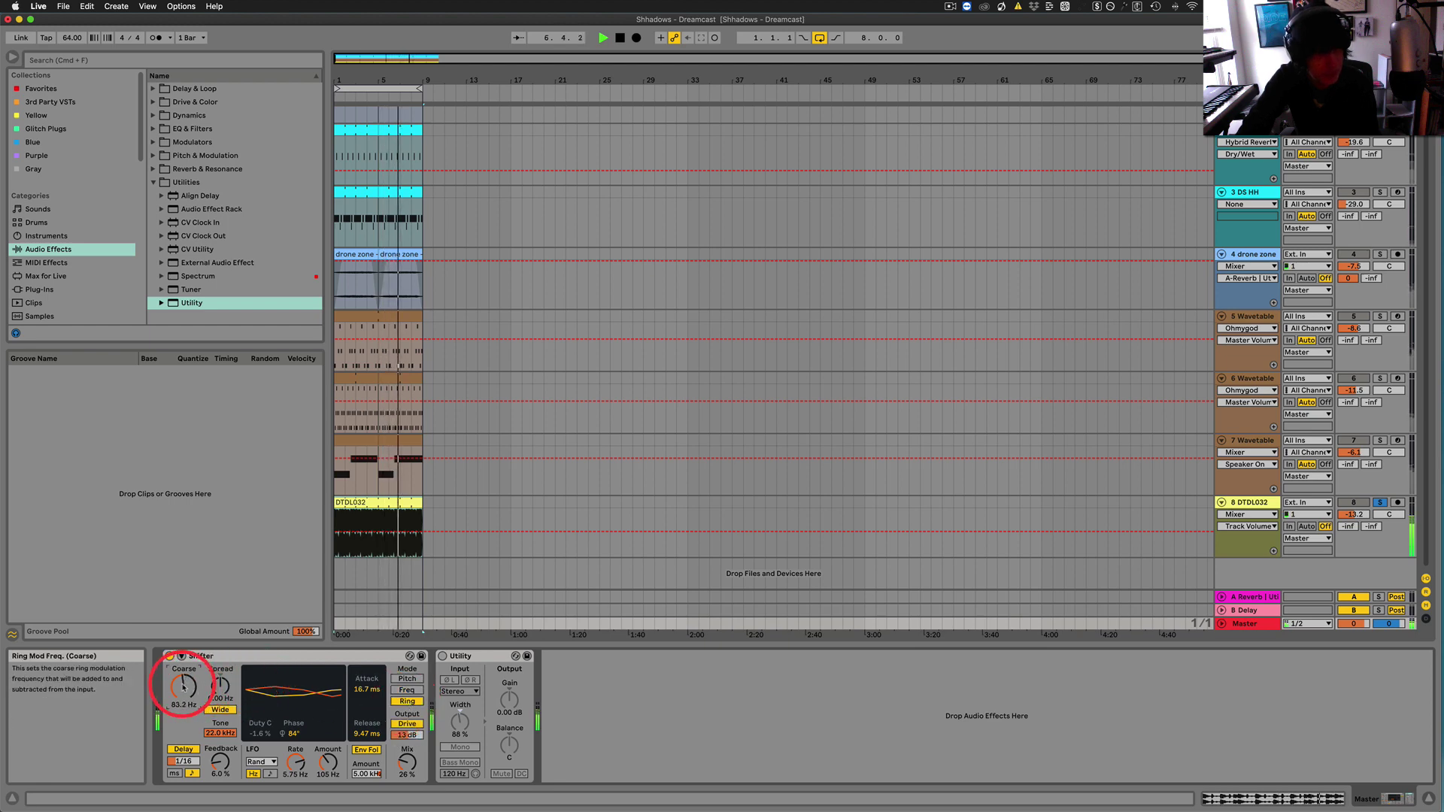
drag(329, 758, 372, 790)
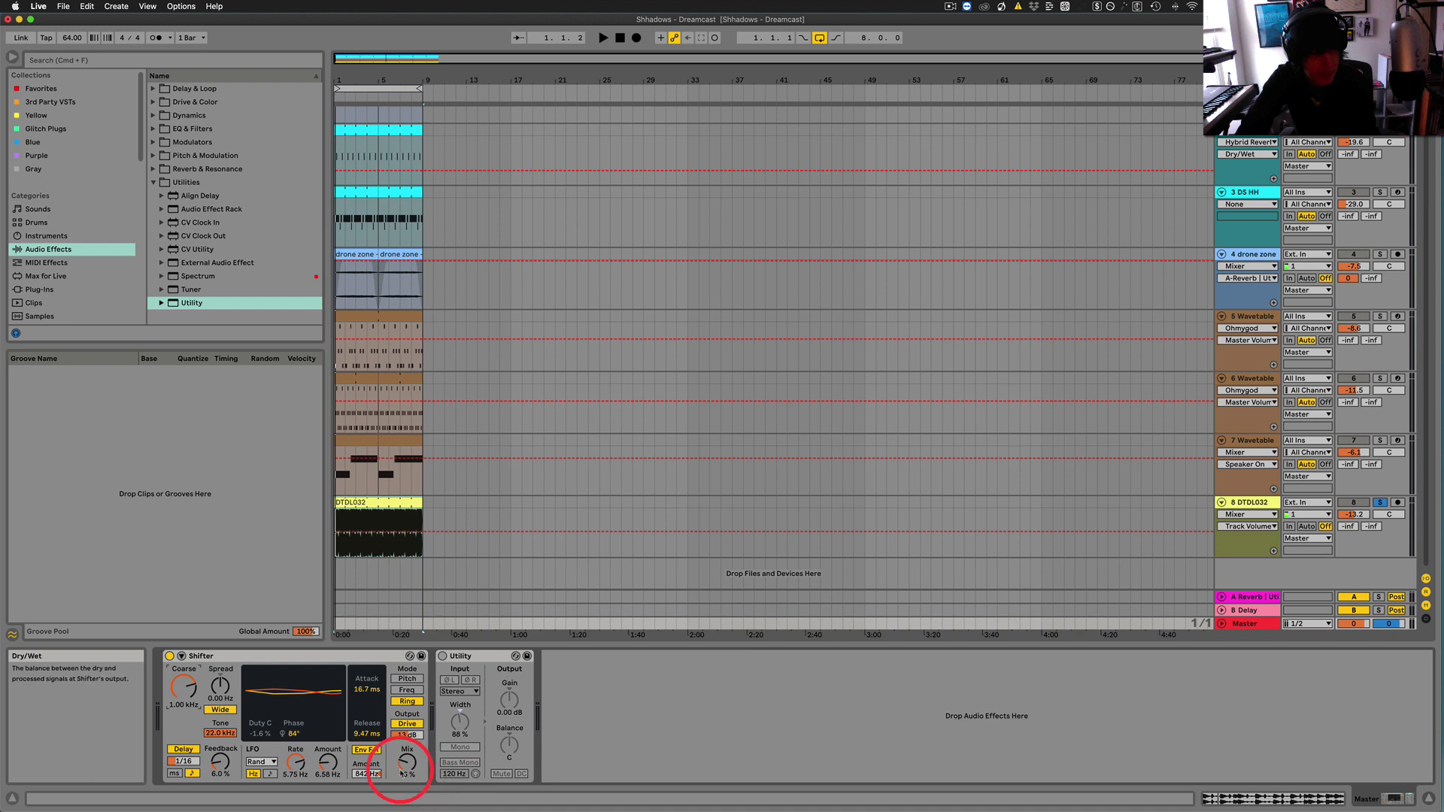
Start playback and set the envelope follower to 4.69 kHz amount, 5.01 ms attack and 18.8 ms release
key(space)
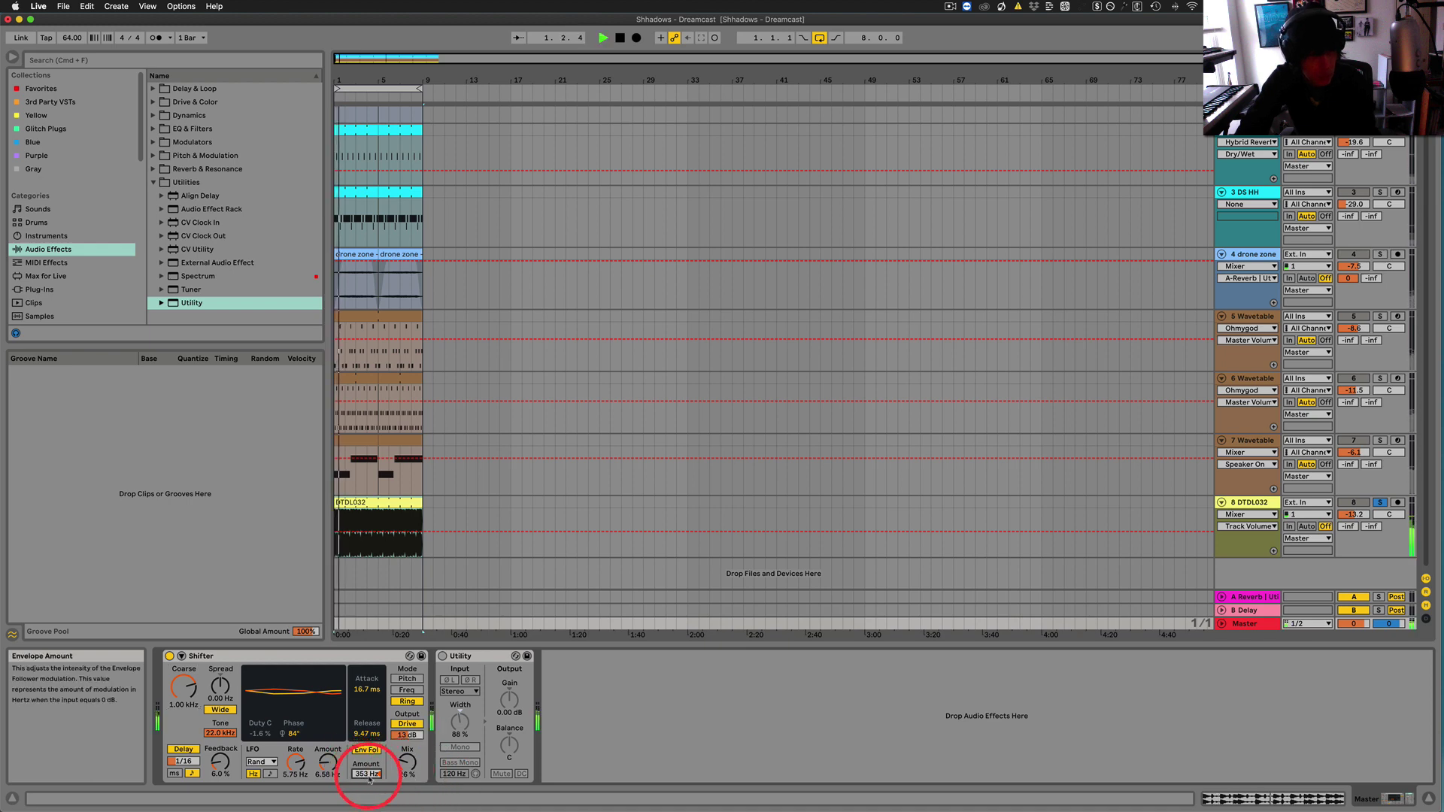
drag(367, 774, 370, 779)
scroll(369, 780, up, 5)
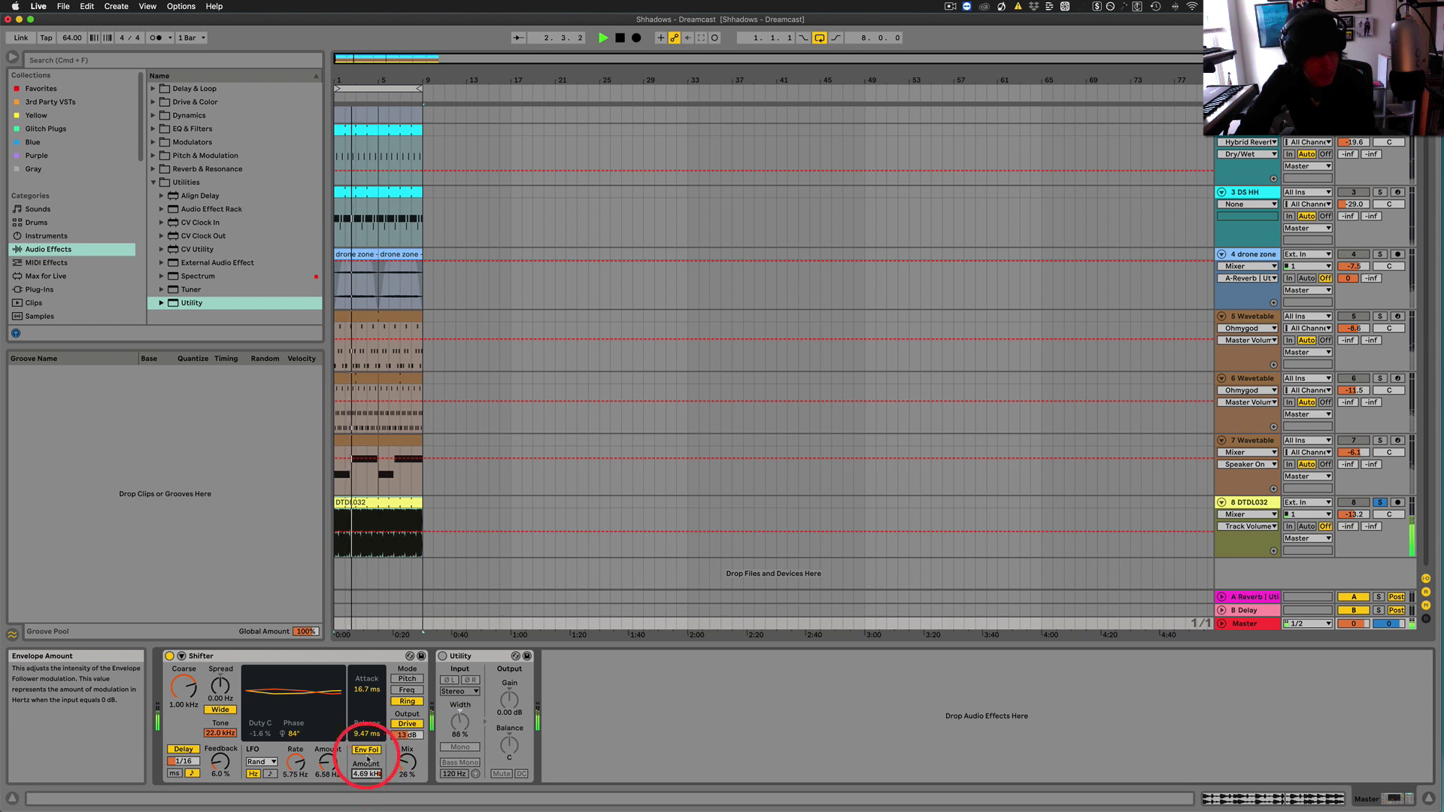
scroll(370, 695, up, 2)
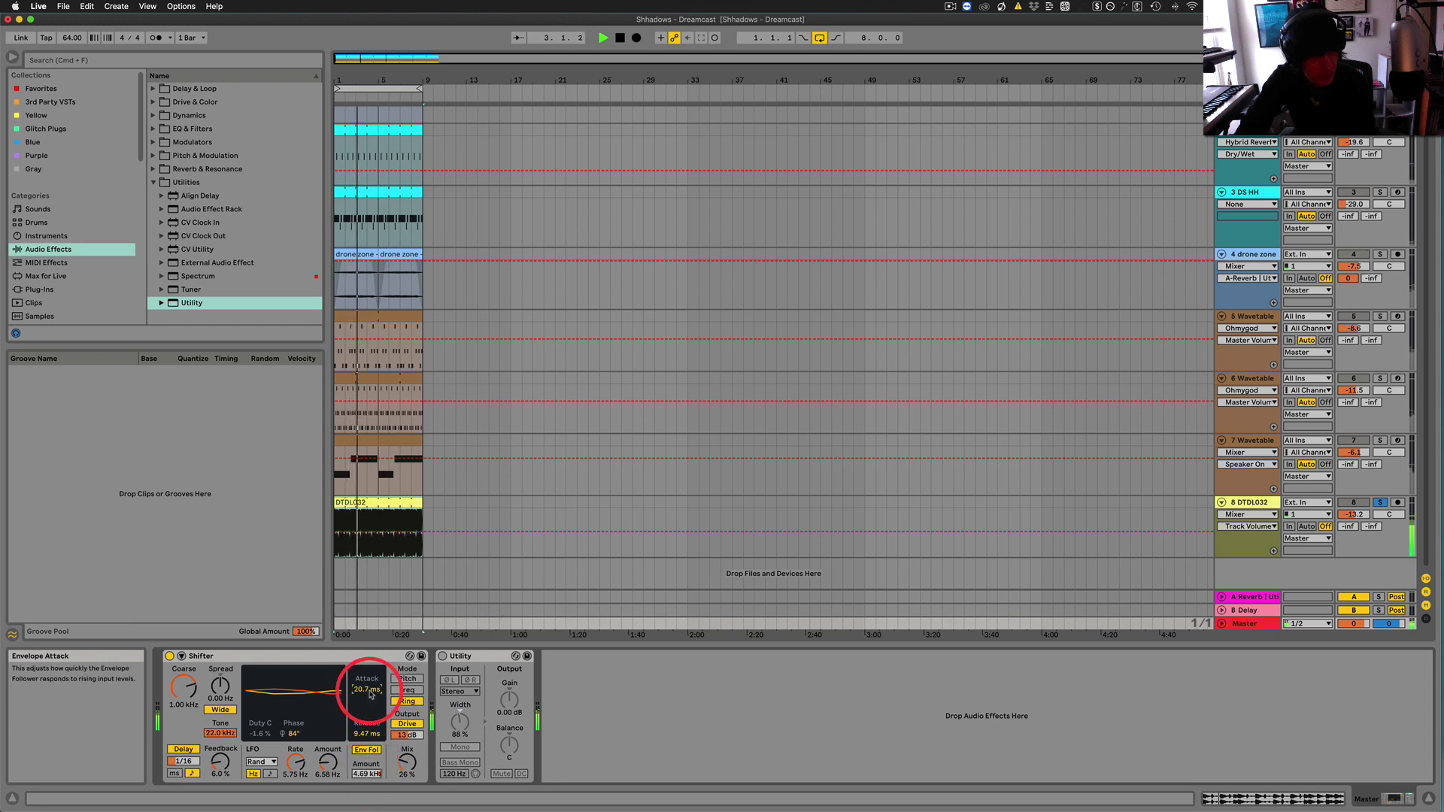
drag(370, 695, 375, 714)
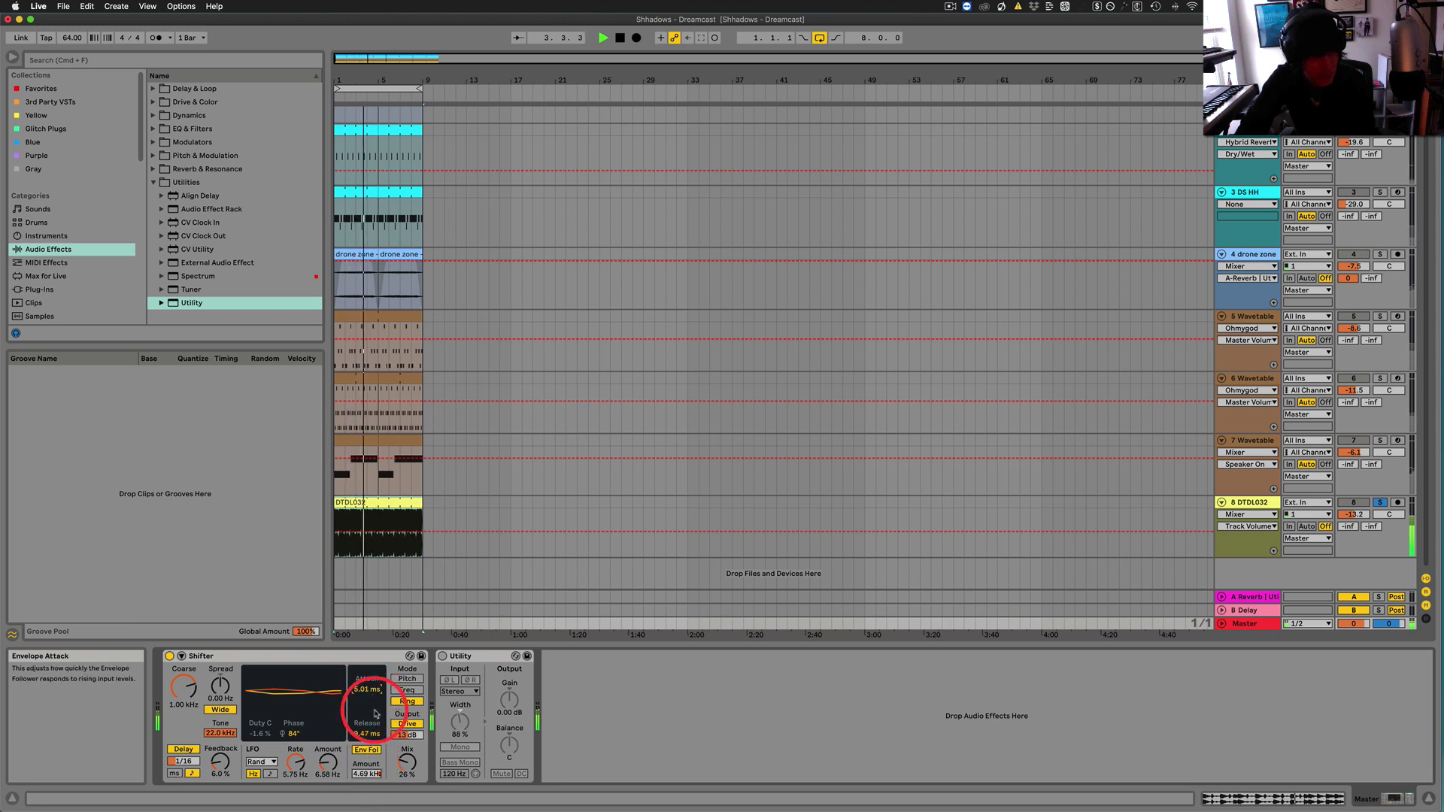
scroll(368, 733, up, 8)
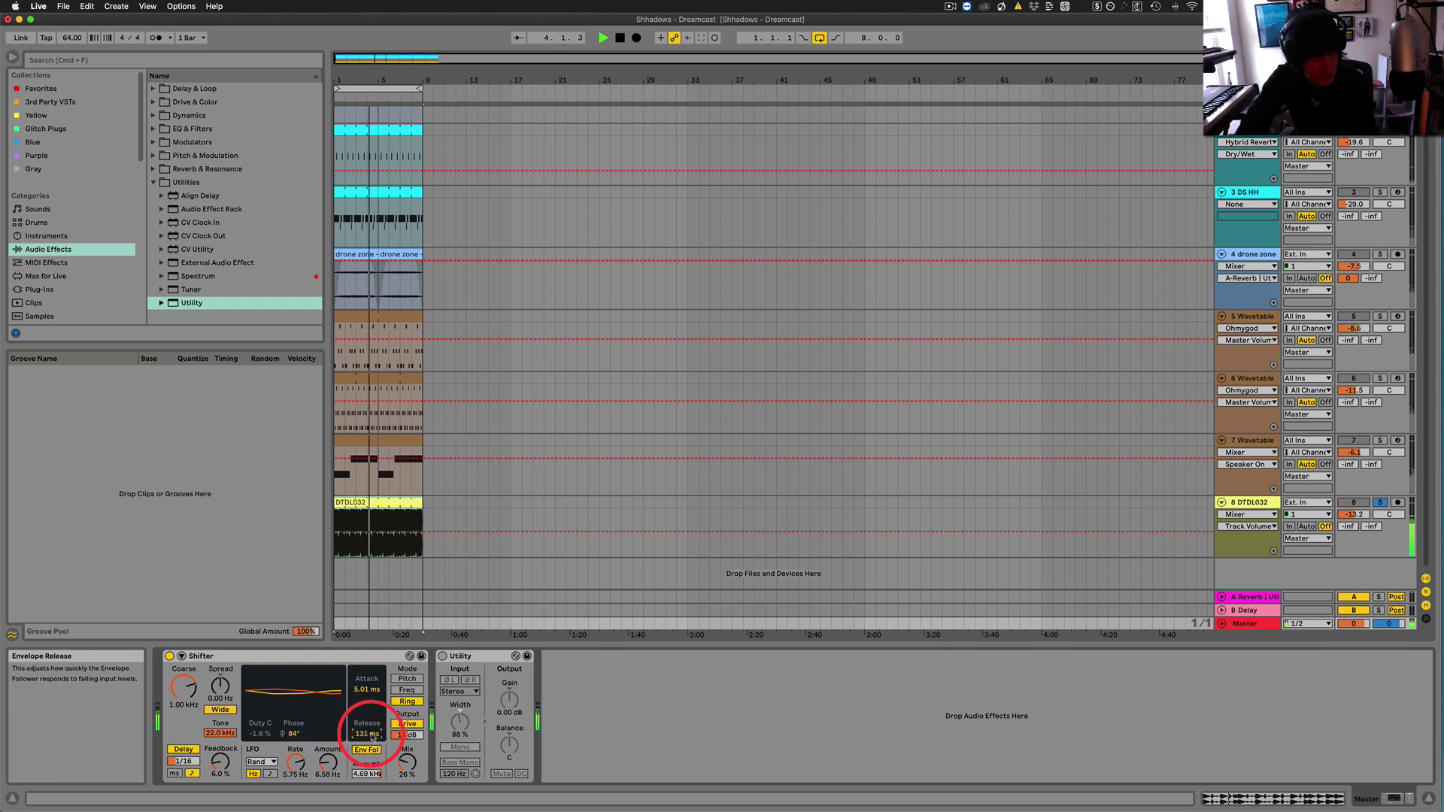
scroll(372, 737, up, 1)
scroll(371, 737, down, 15)
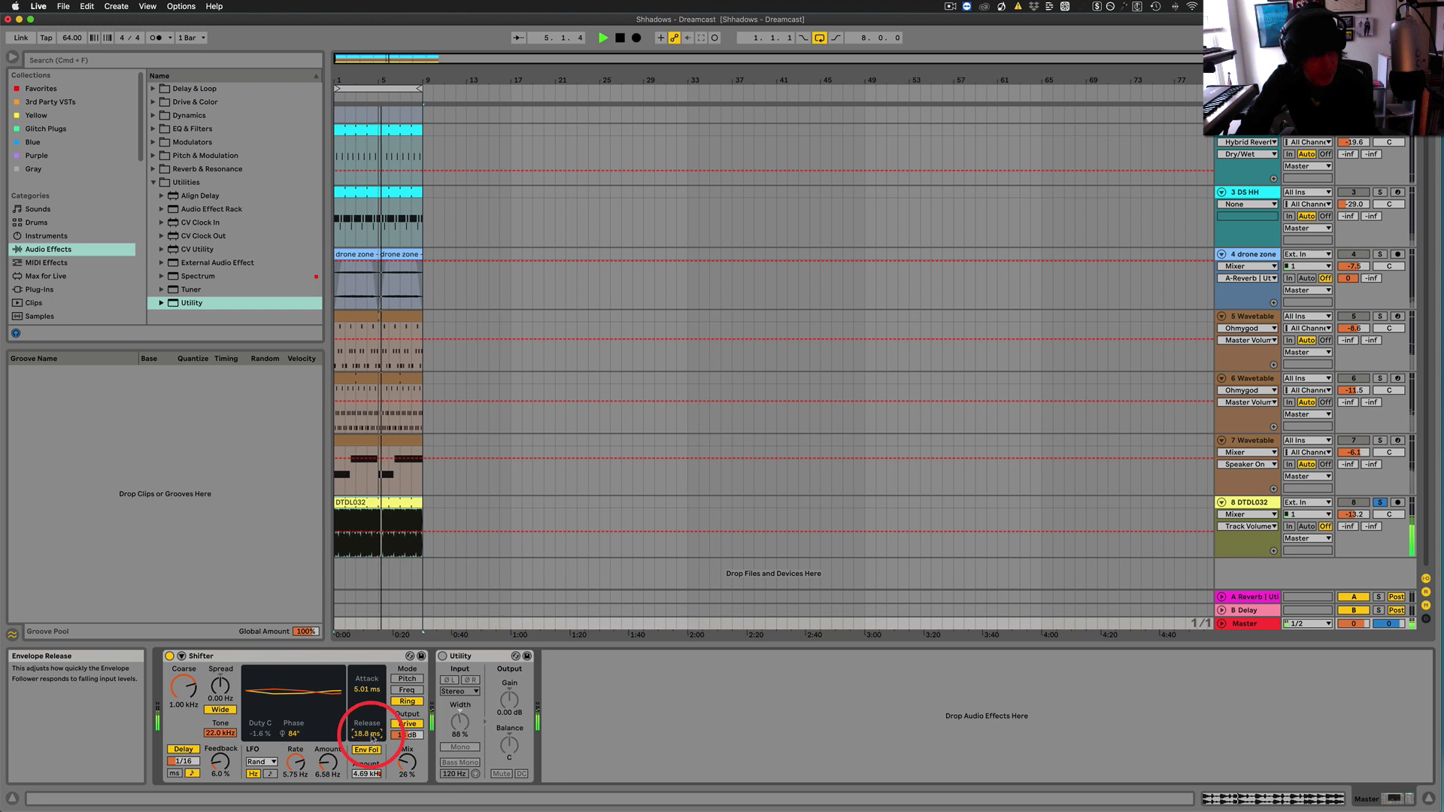
scroll(368, 741, up, 5)
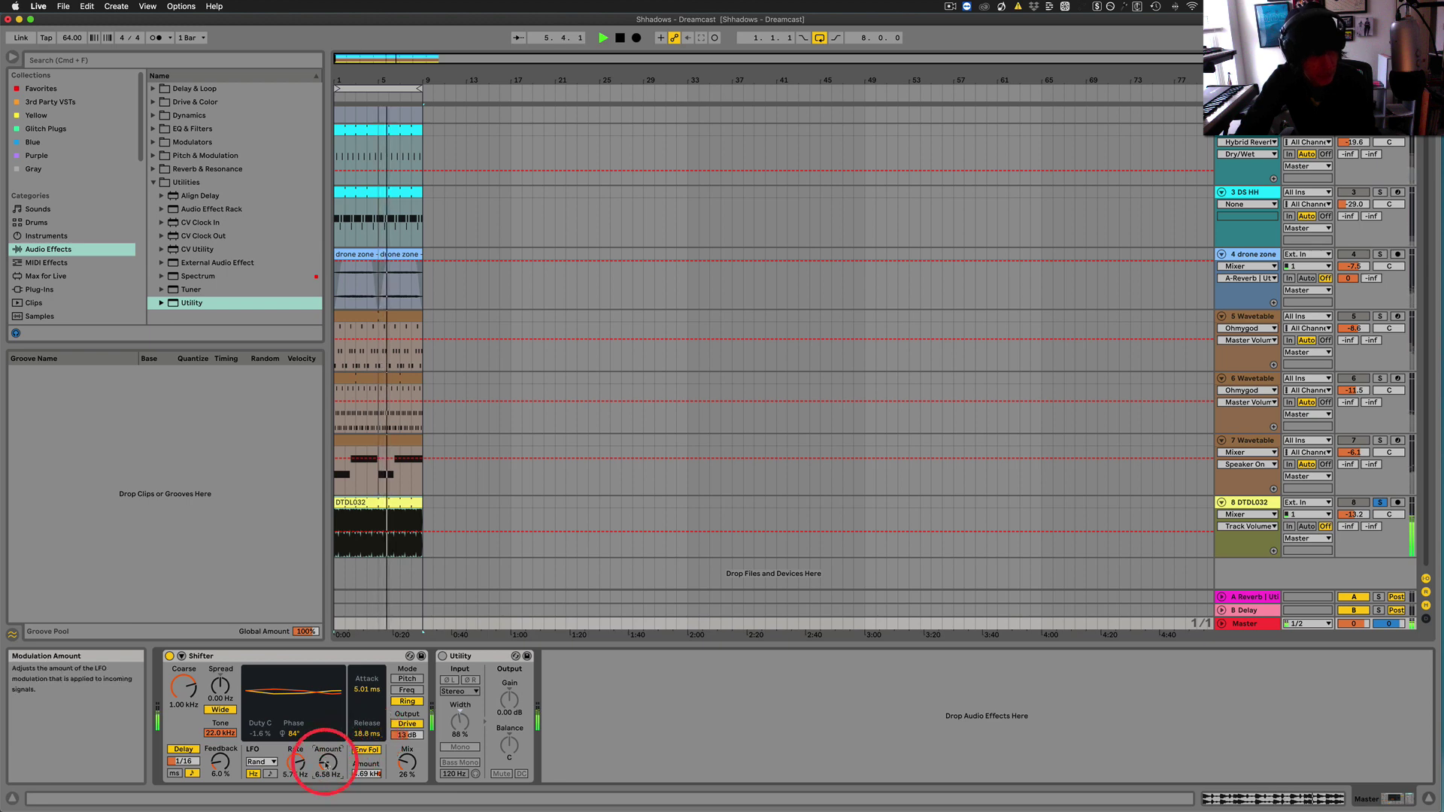
Lower LFO Amount to 1.66 Hz and Mix to 14 %, raise feedback to 43 % and drive to 5.2 dB
drag(327, 761, 303, 768)
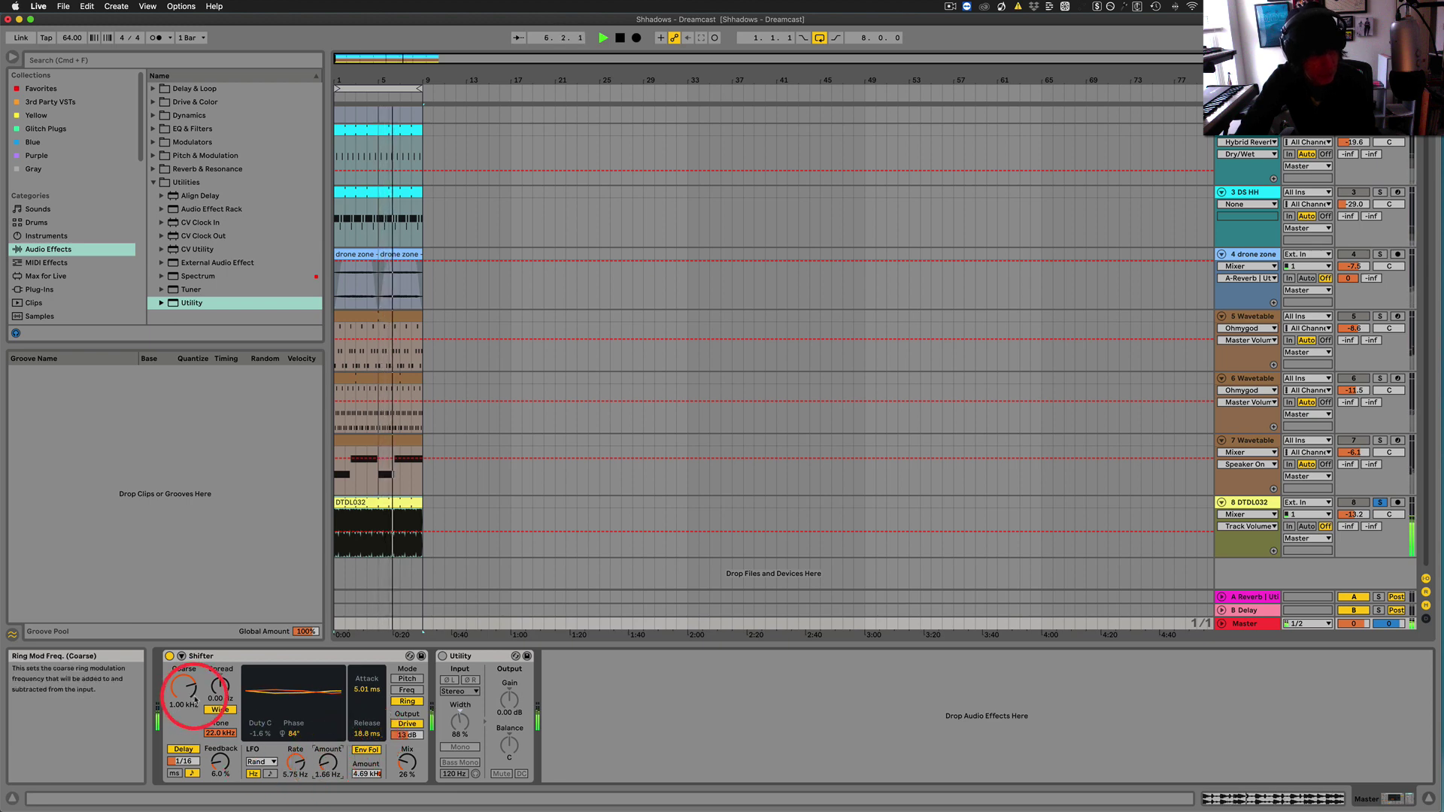
scroll(406, 766, down, 9)
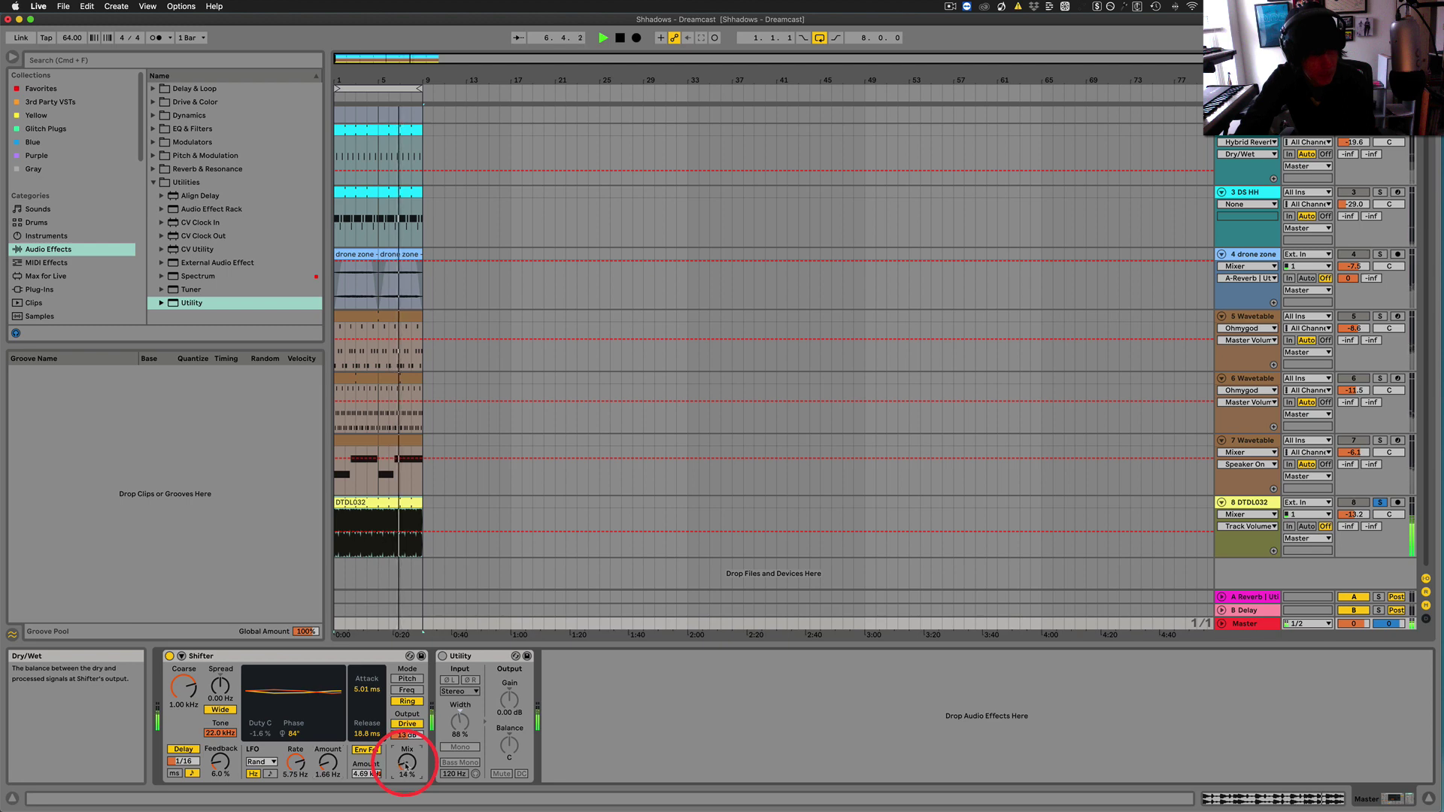
scroll(406, 765, down, 3)
scroll(405, 735, up, 5)
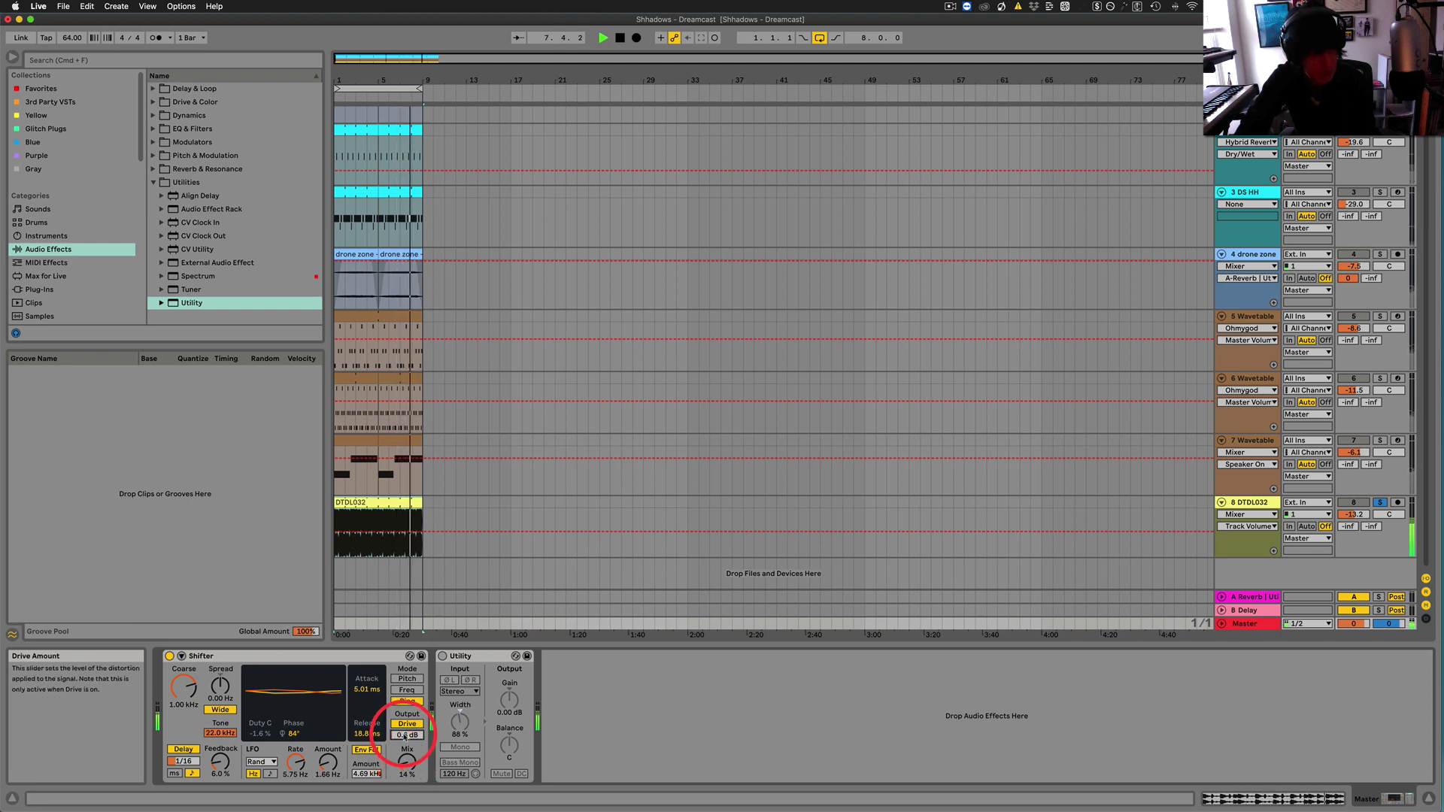
scroll(406, 735, up, 2)
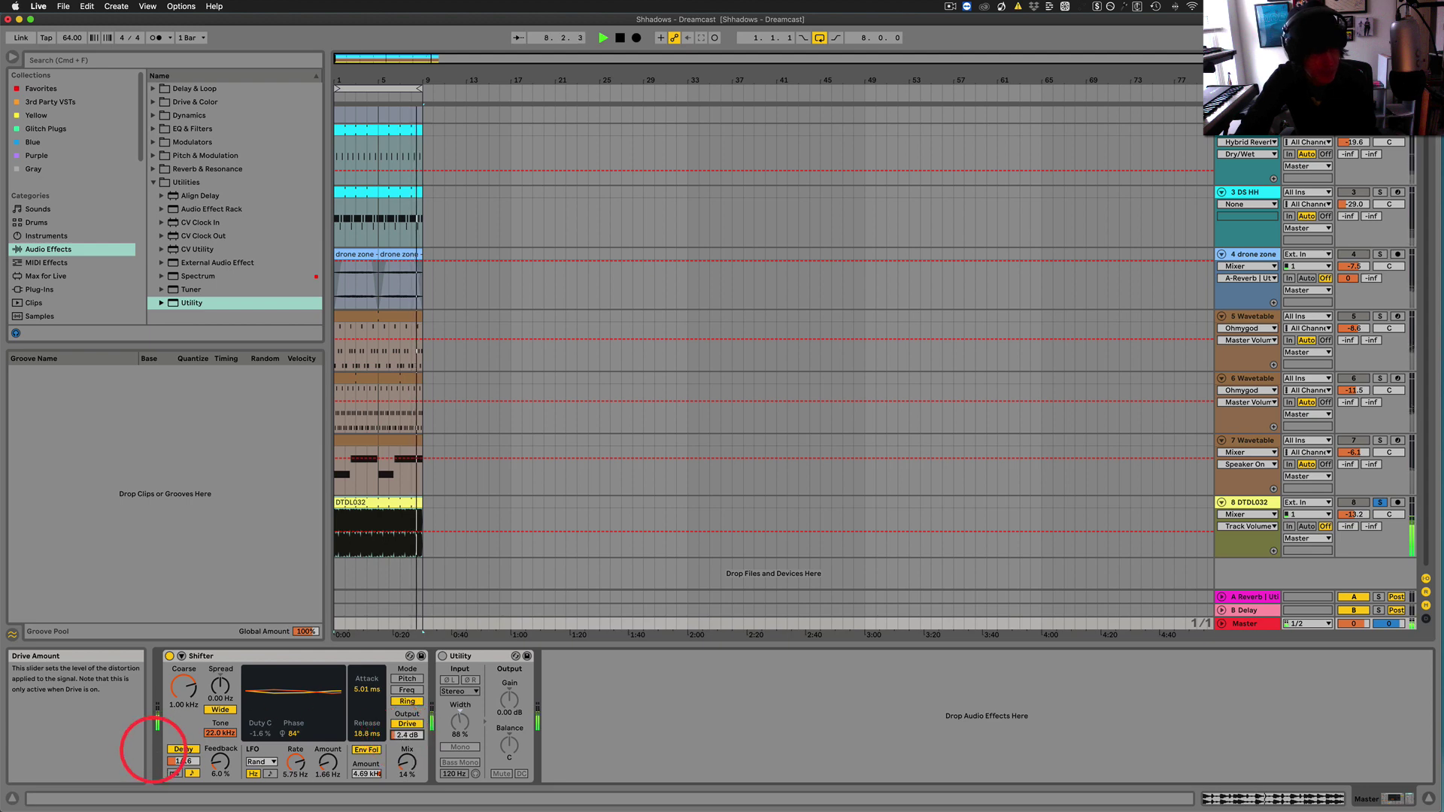
scroll(220, 761, up, 3)
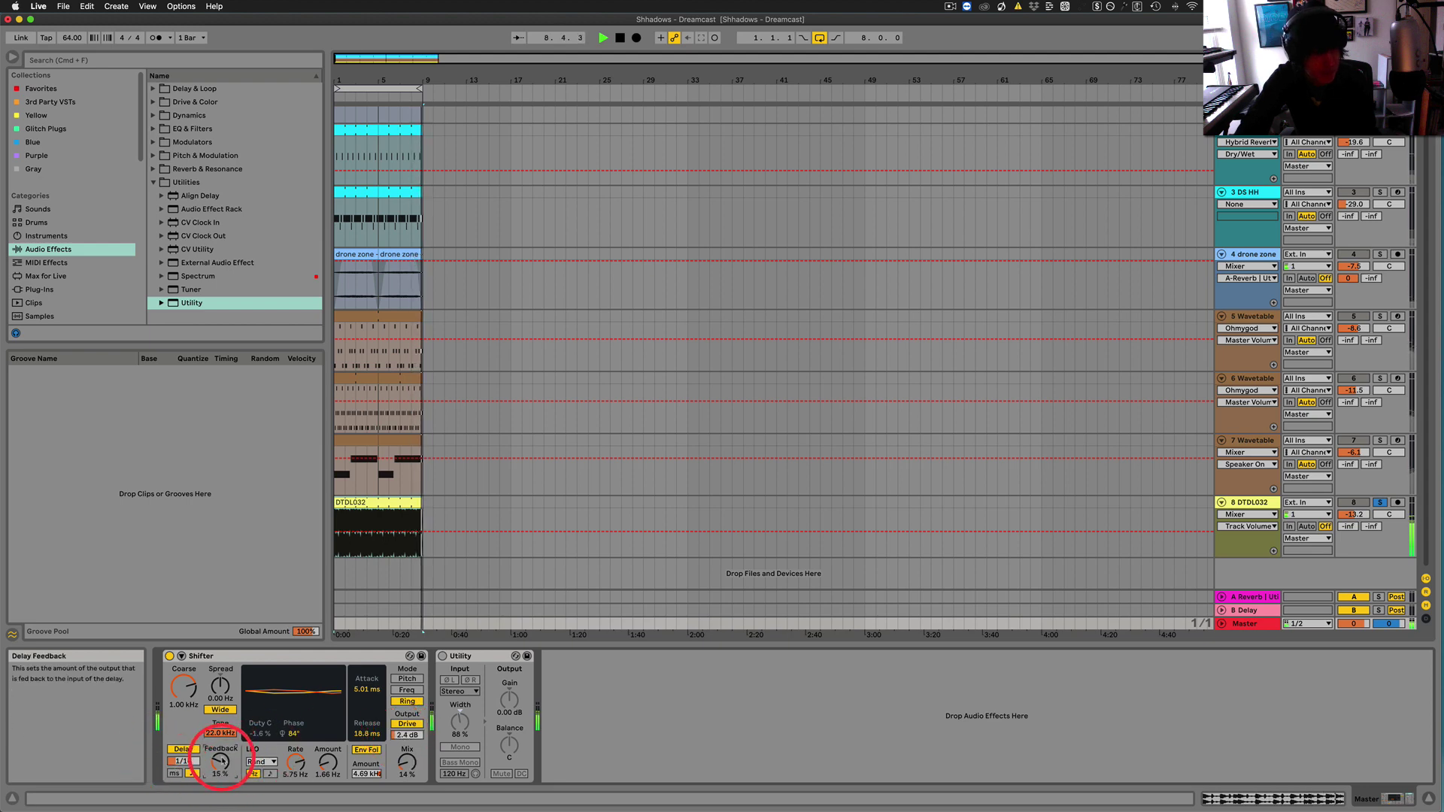
scroll(219, 761, up, 2)
scroll(220, 761, up, 4)
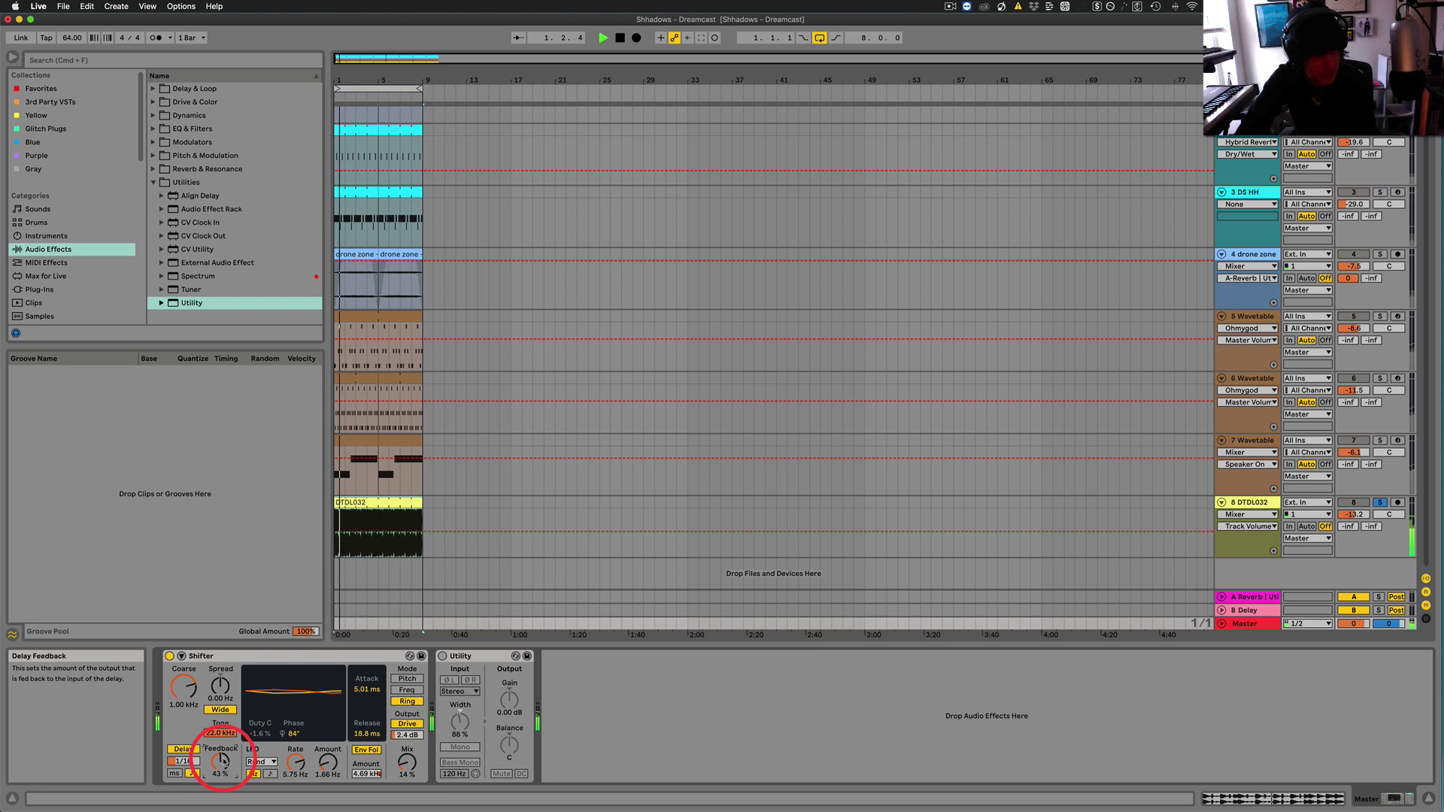
scroll(406, 735, up, 5)
scroll(405, 736, up, 10)
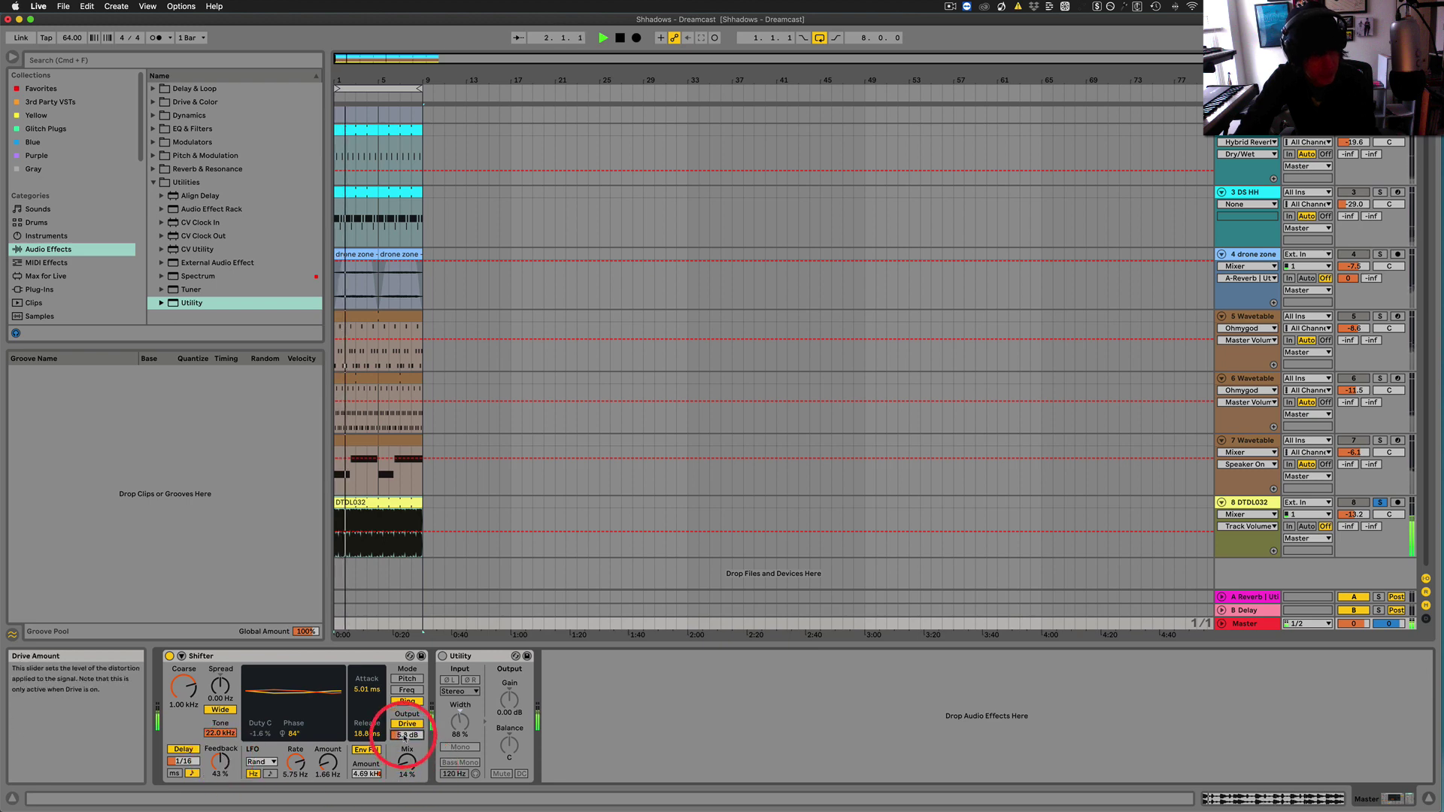
scroll(405, 737, down, 7)
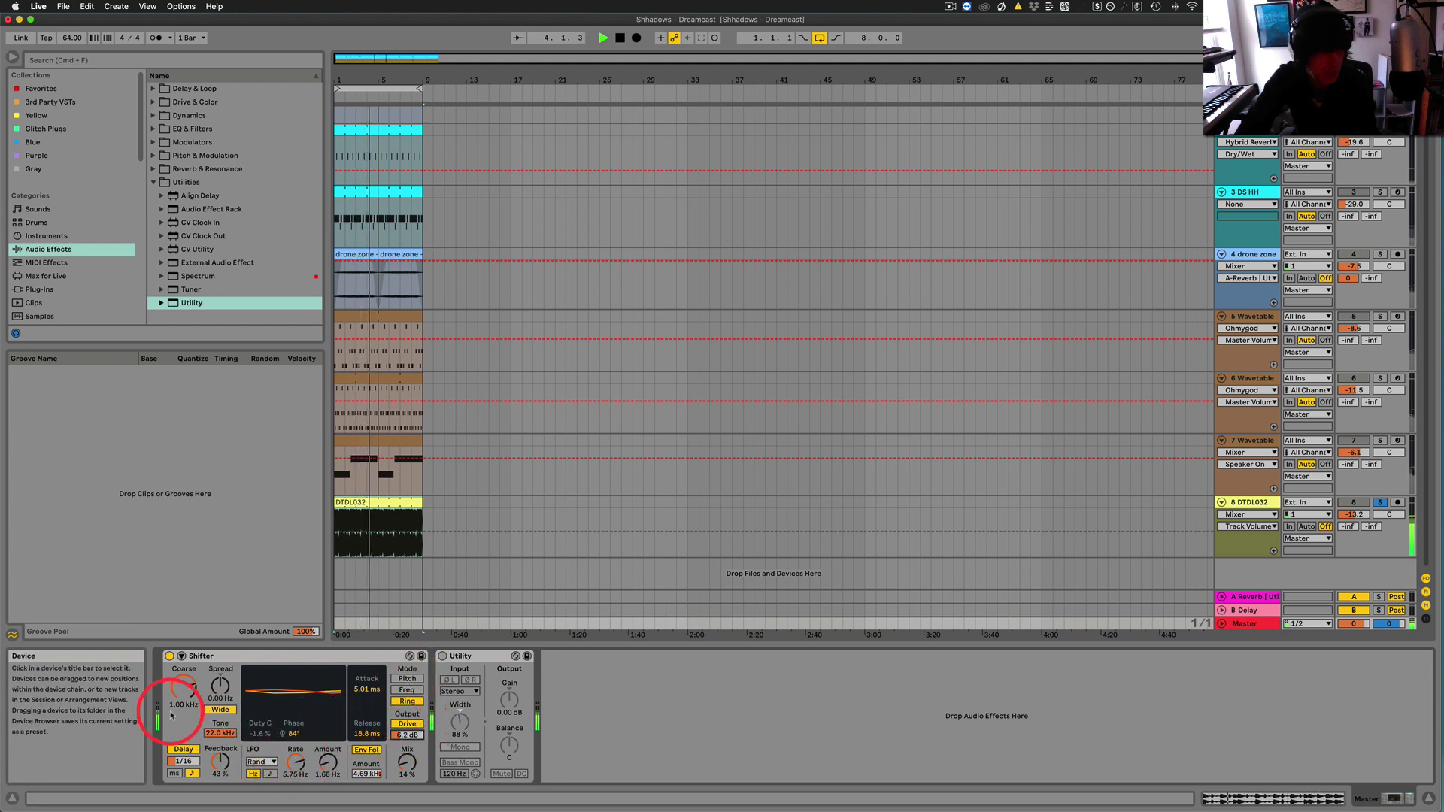
Set Coarse to 55.8 Hz, Delay to 1/4 and feedback to 19 %, and raise LFO Amount to 96.8 Hz with a phase shift
drag(187, 696, 187, 696)
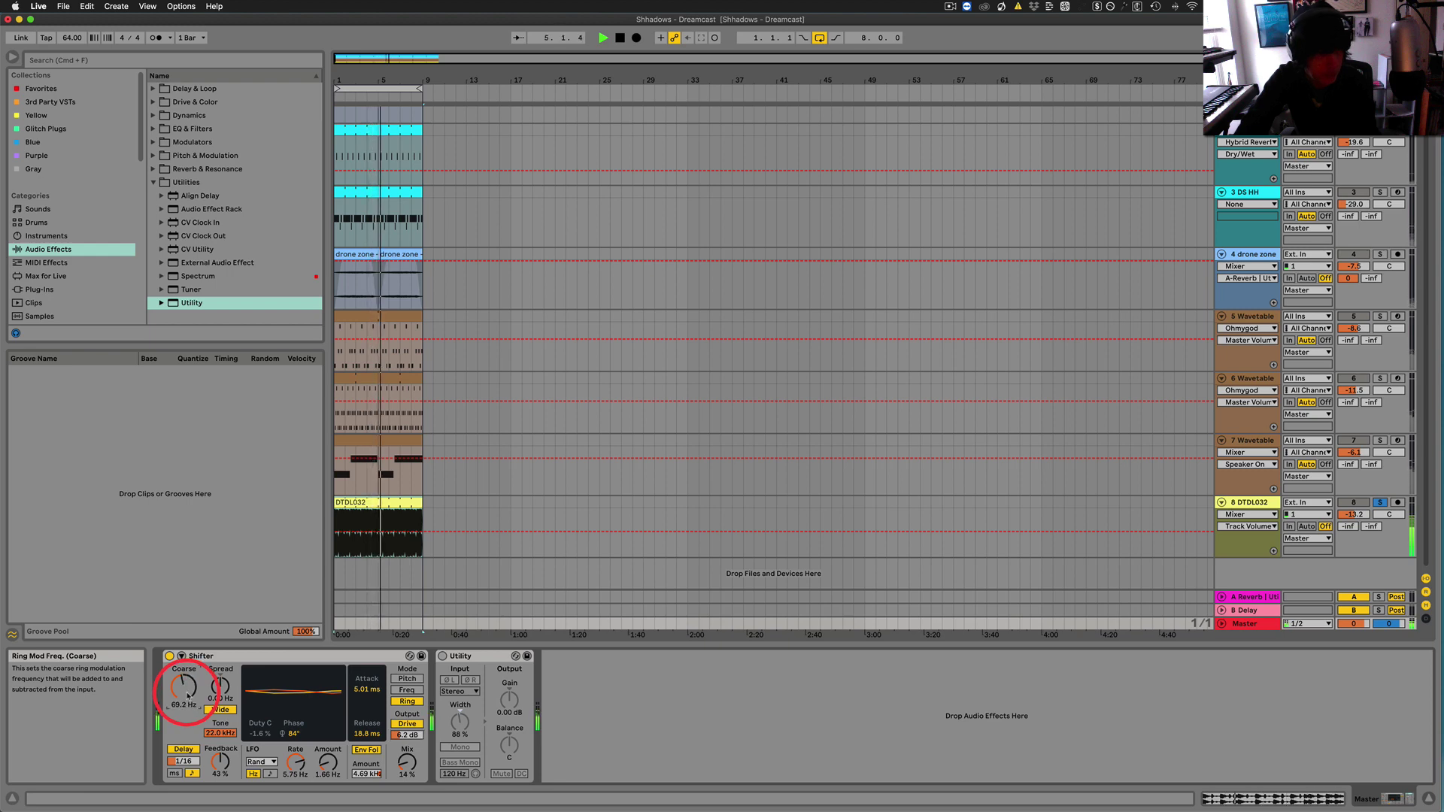
drag(187, 690, 187, 689)
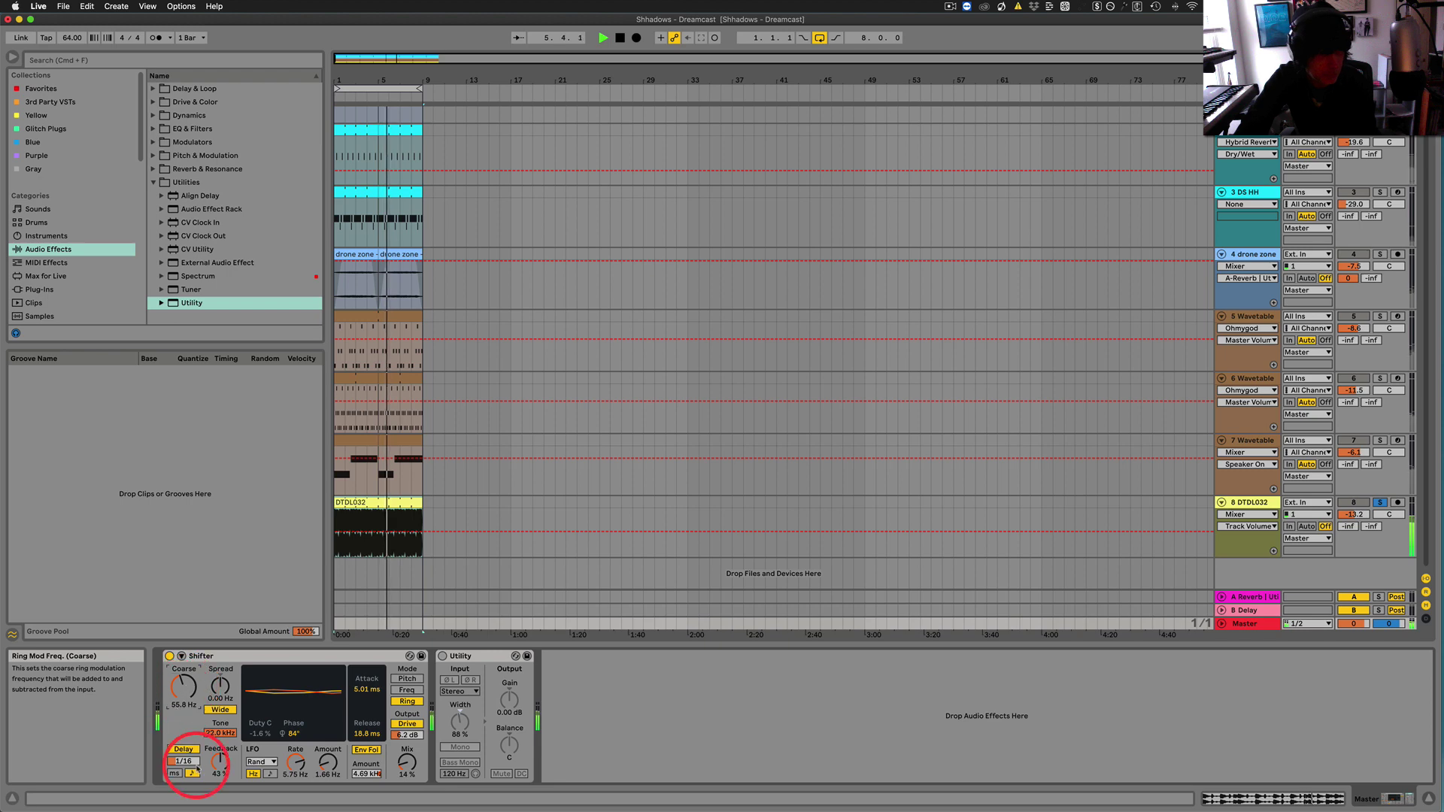
drag(189, 761, 194, 757)
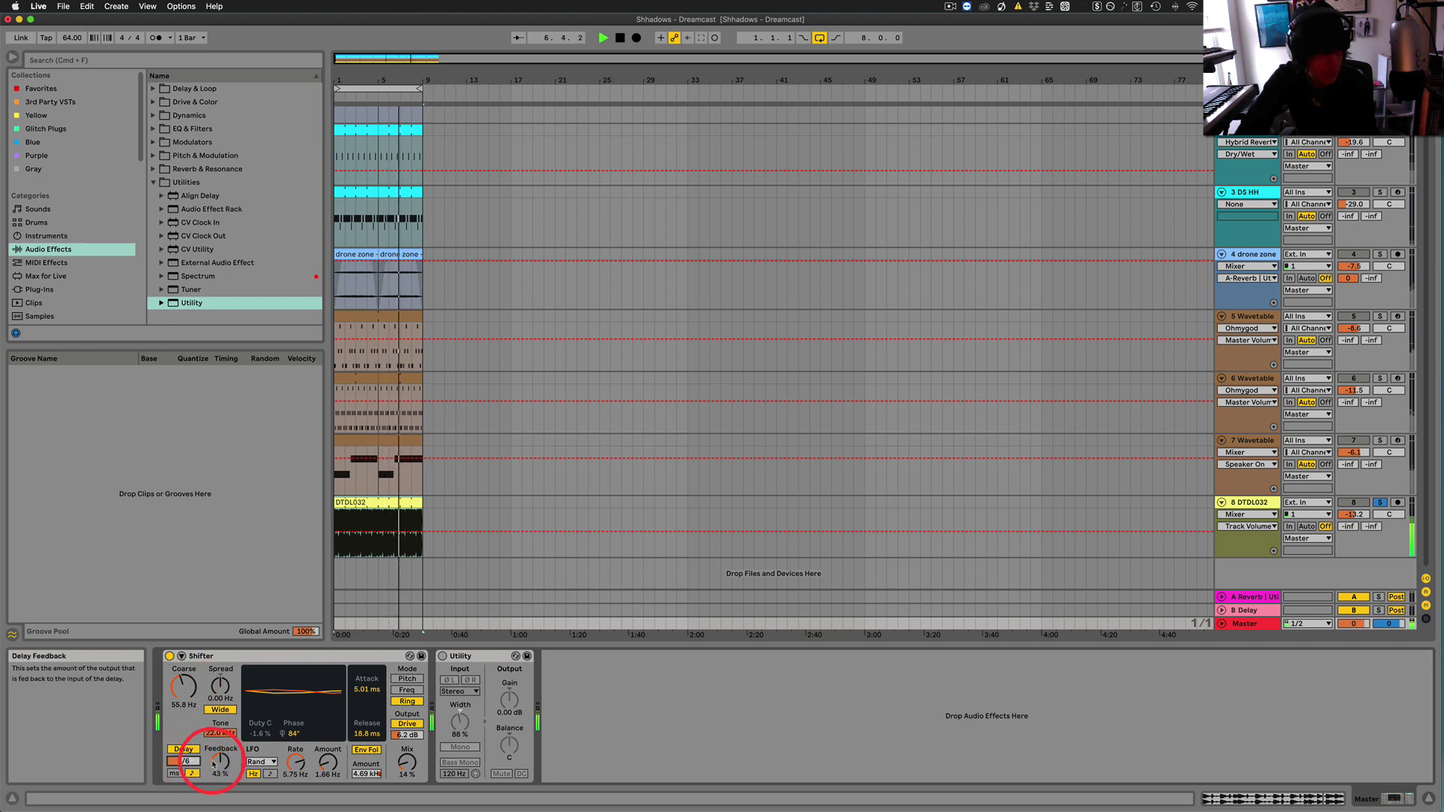
drag(221, 766, 223, 769)
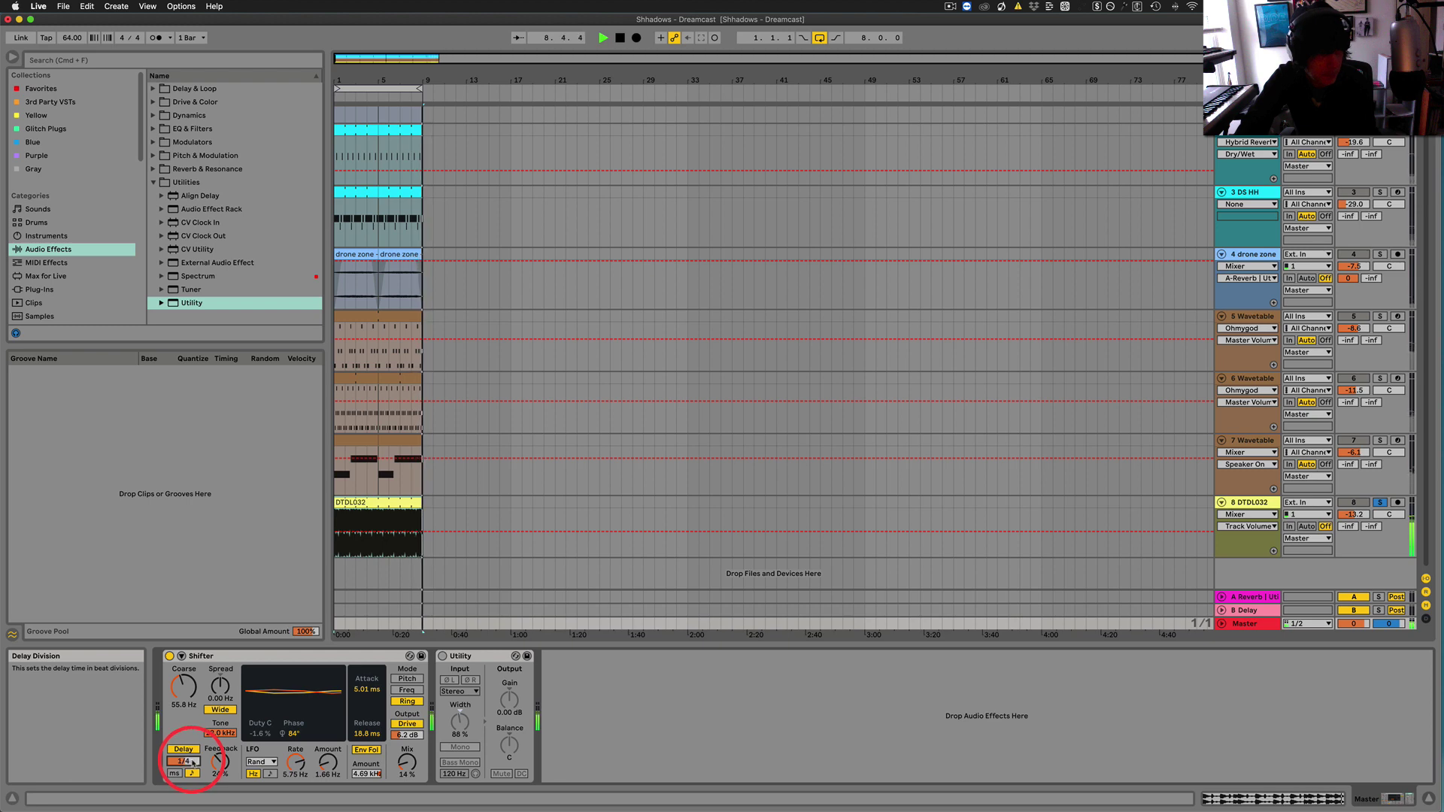
drag(193, 763, 222, 767)
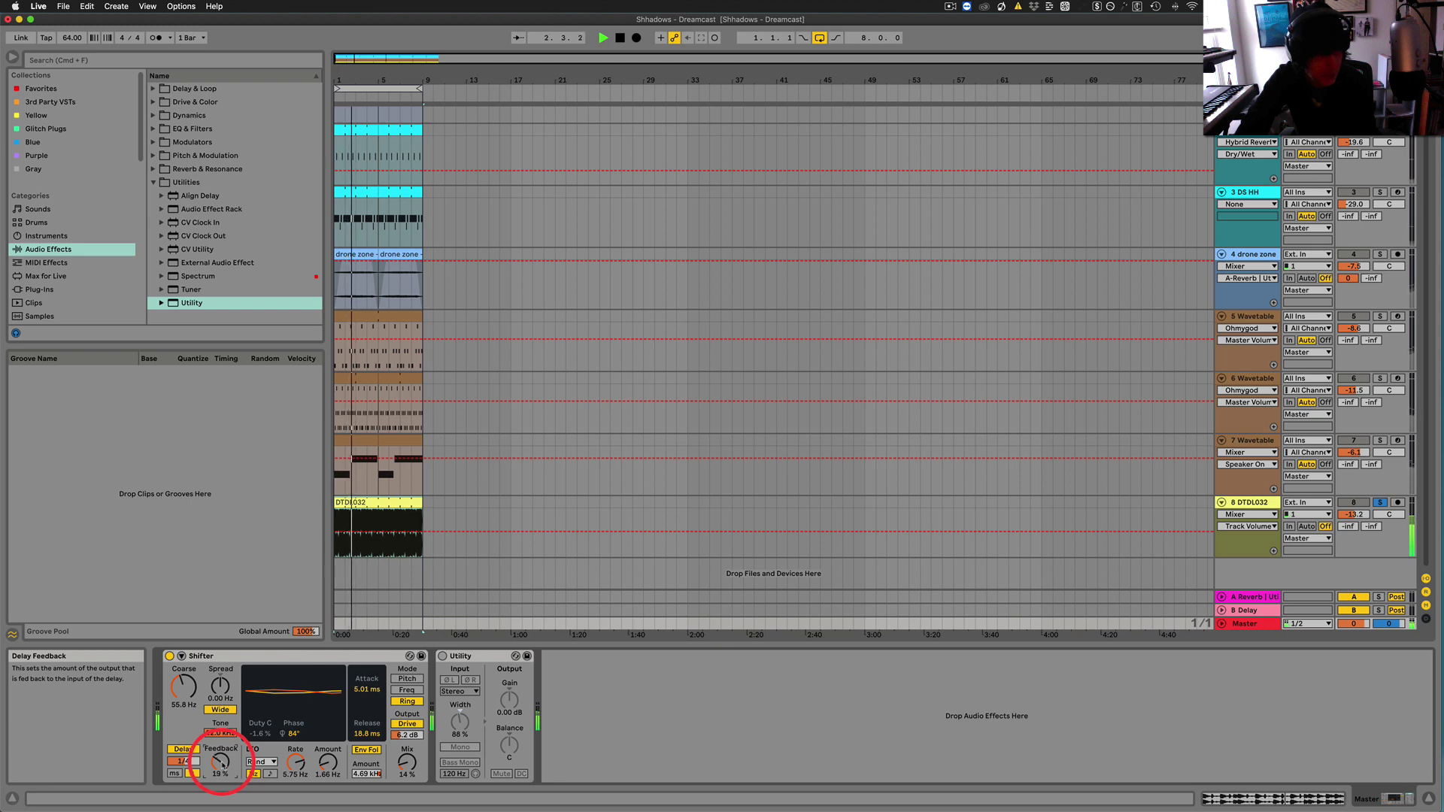
drag(335, 774, 385, 739)
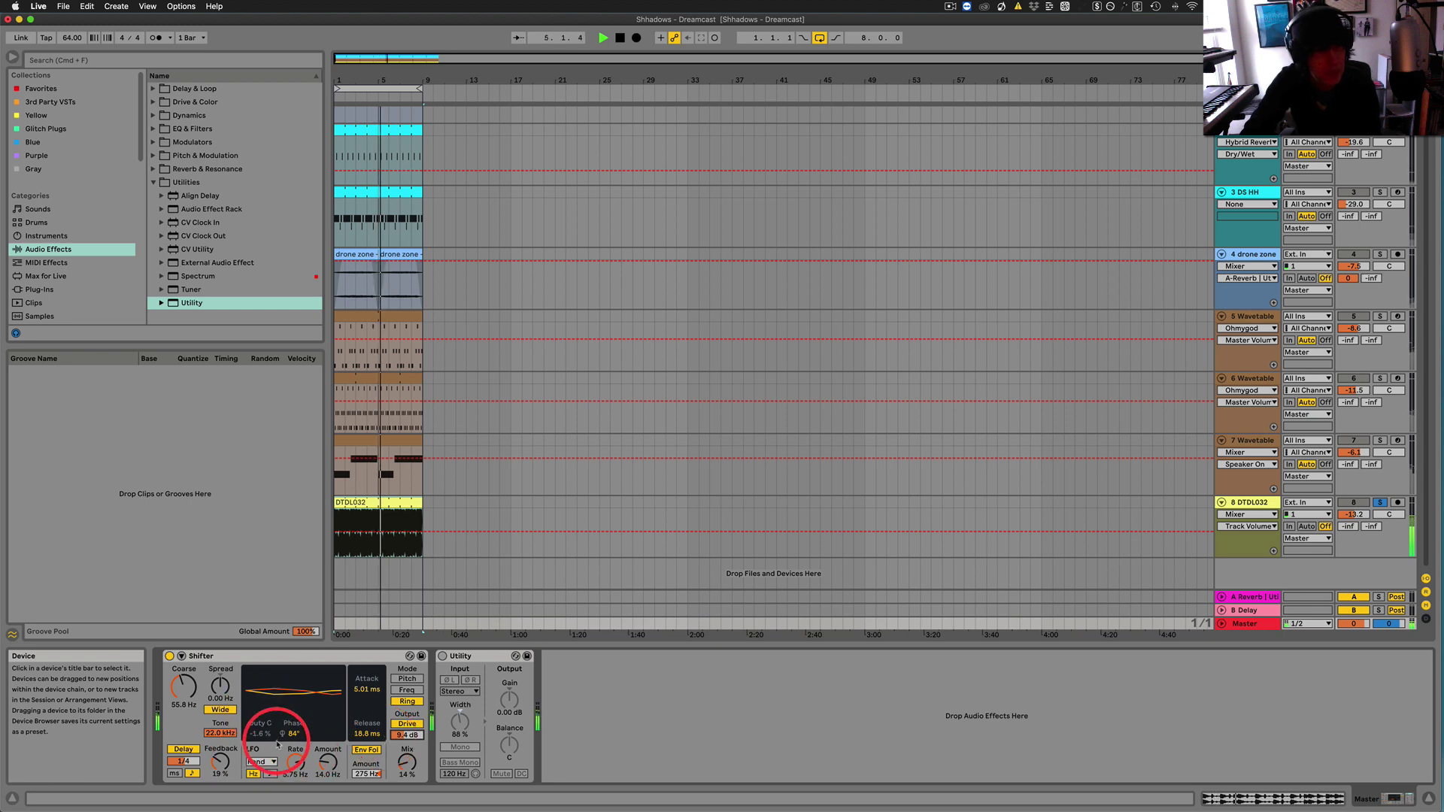
drag(291, 735, 331, 767)
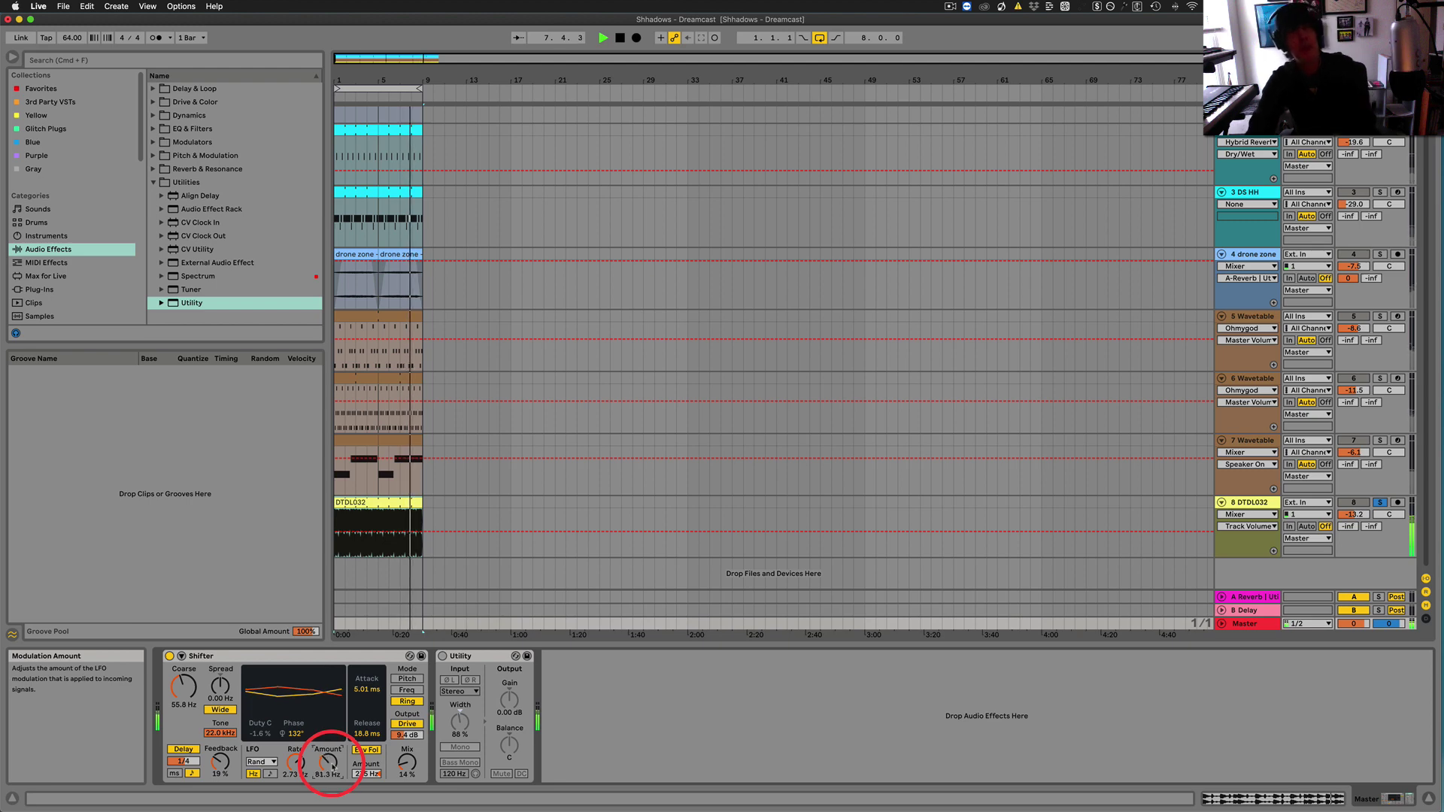
Stop playback, add new audio track 9, and solo the 7 Wavetable track
key(space)
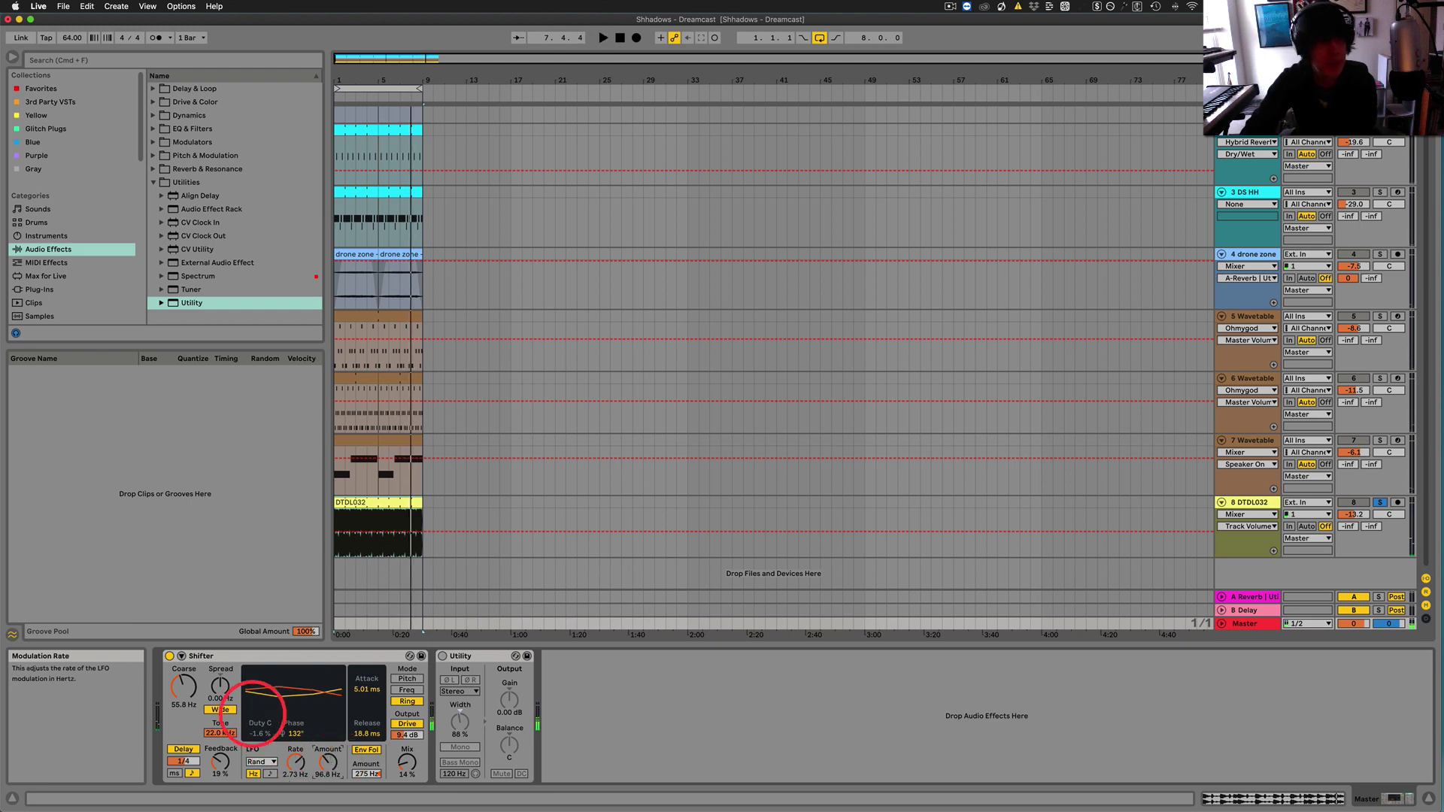
key(super+t)
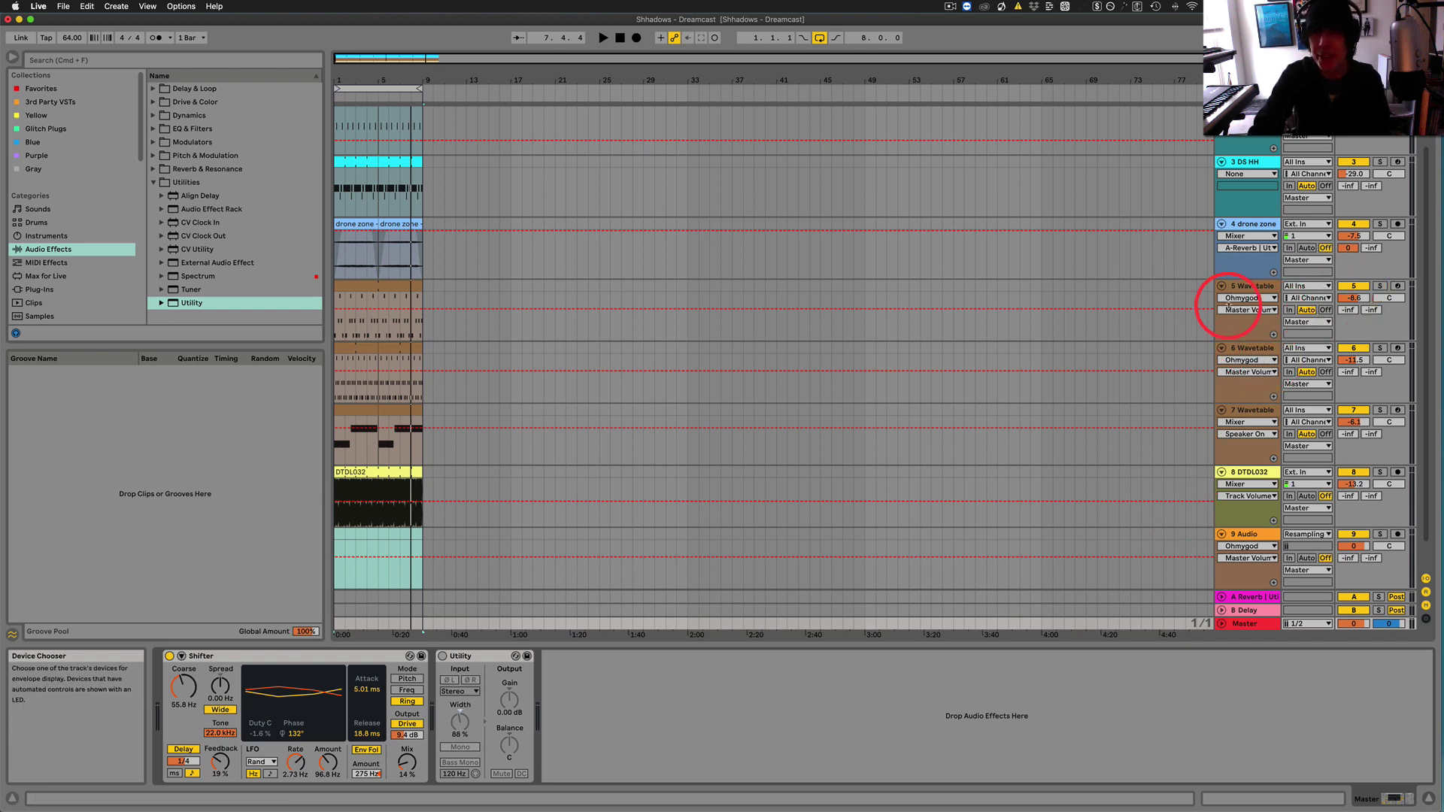
click(1381, 410)
Show the master's Shifter chain, play it with Shifter bypassed to hear it dry, then re-enable it
click(1241, 411)
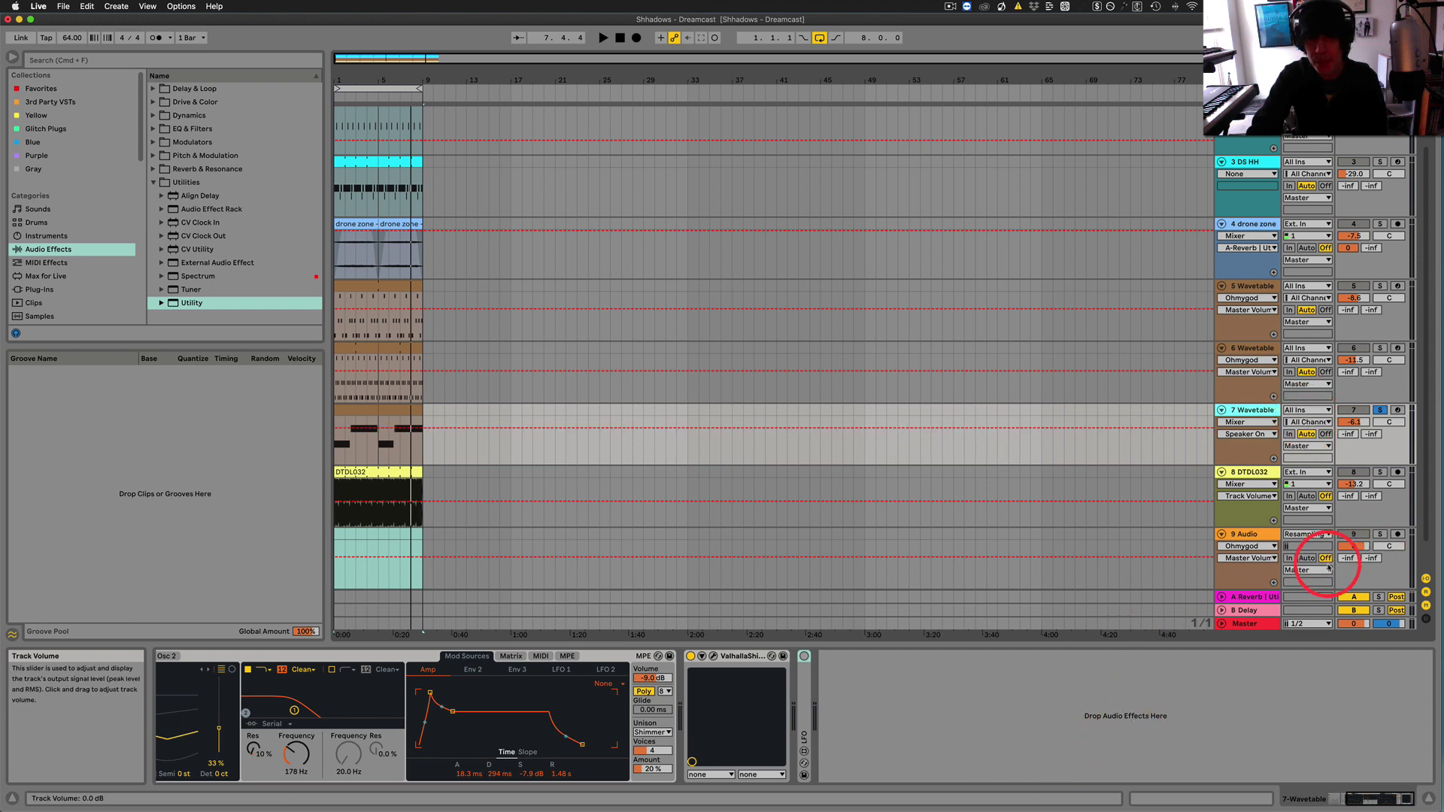
click(1246, 624)
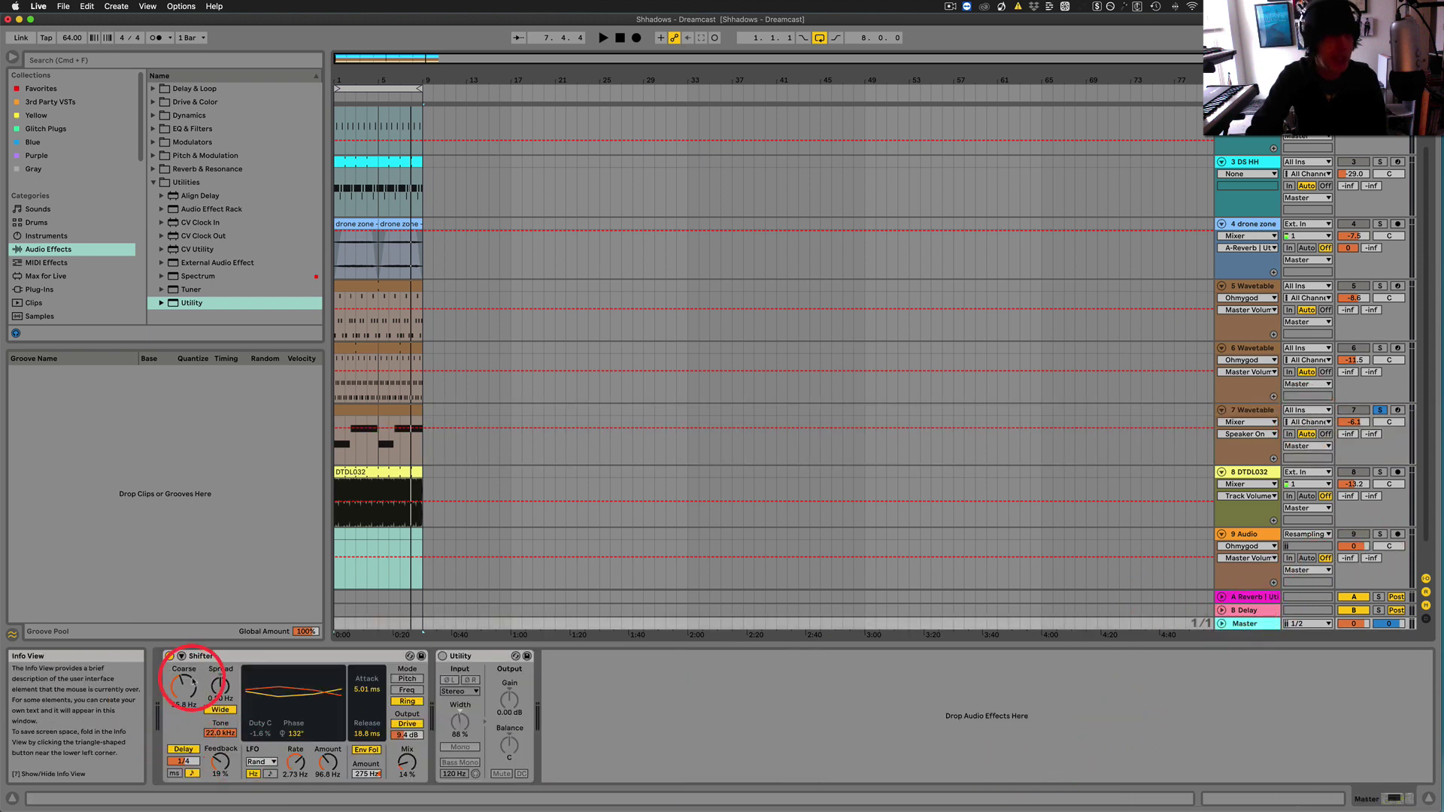
click(169, 657)
key(space)
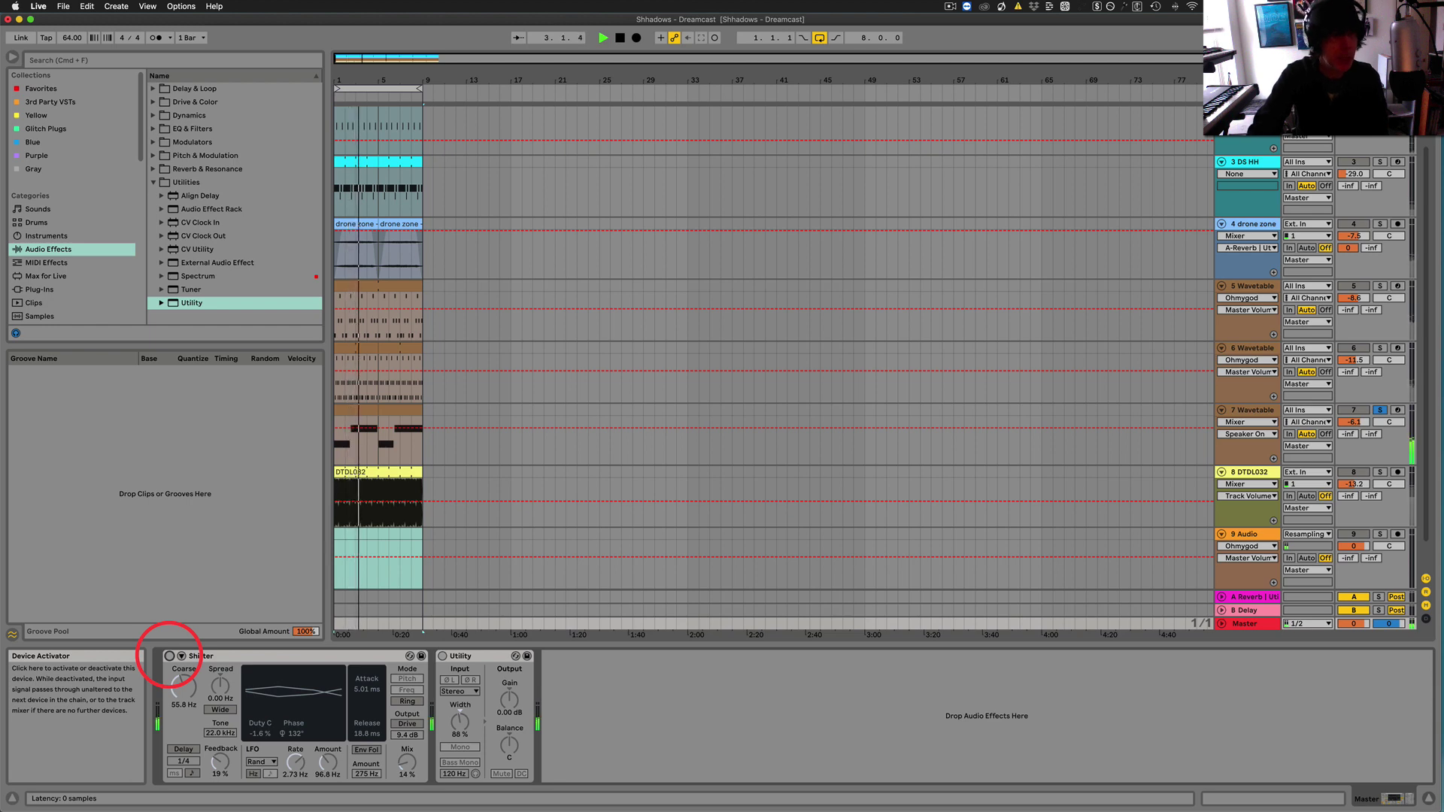
click(169, 655)
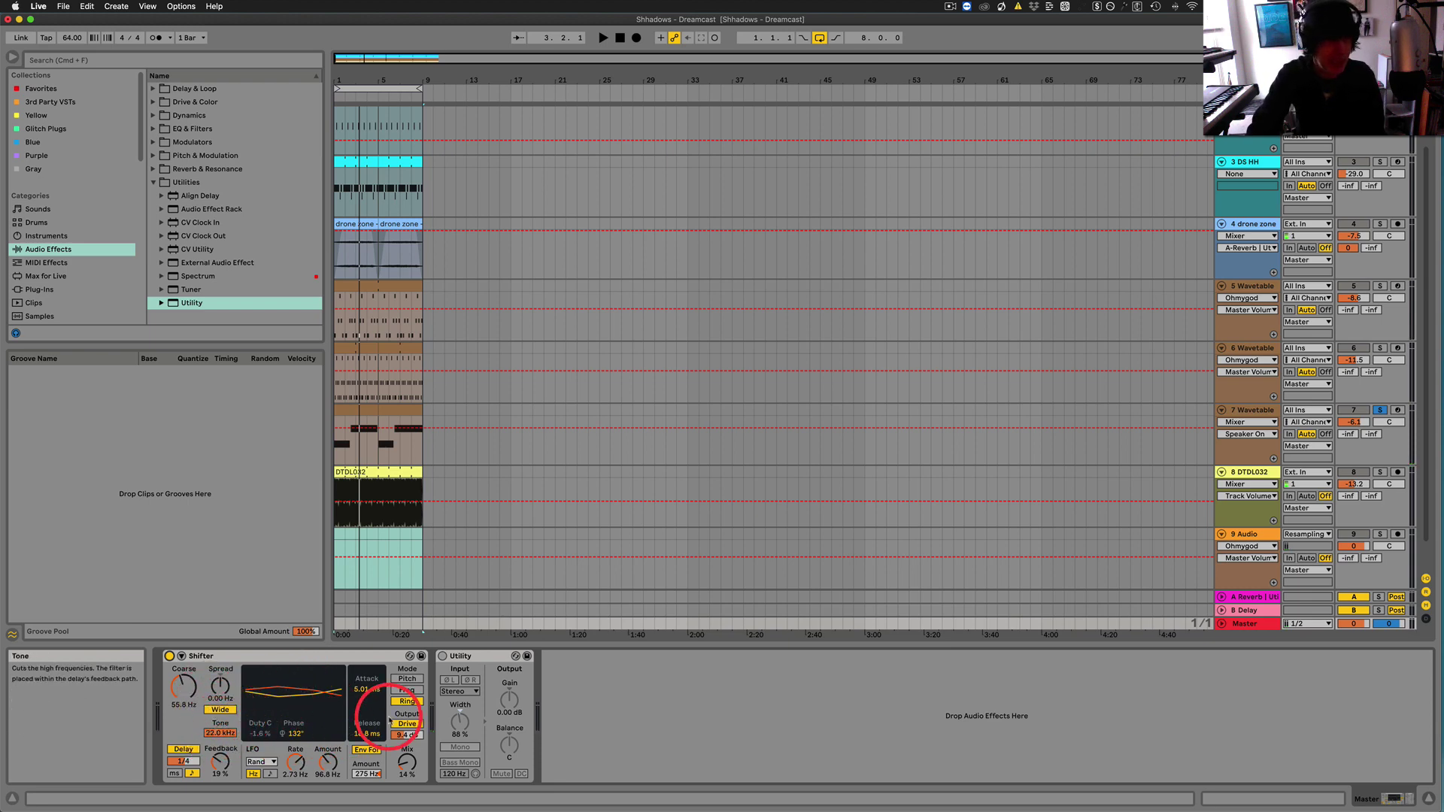
Switch Shifter to Pitch mode with a Saw Up LFO at -12 % duty cycle
click(407, 679)
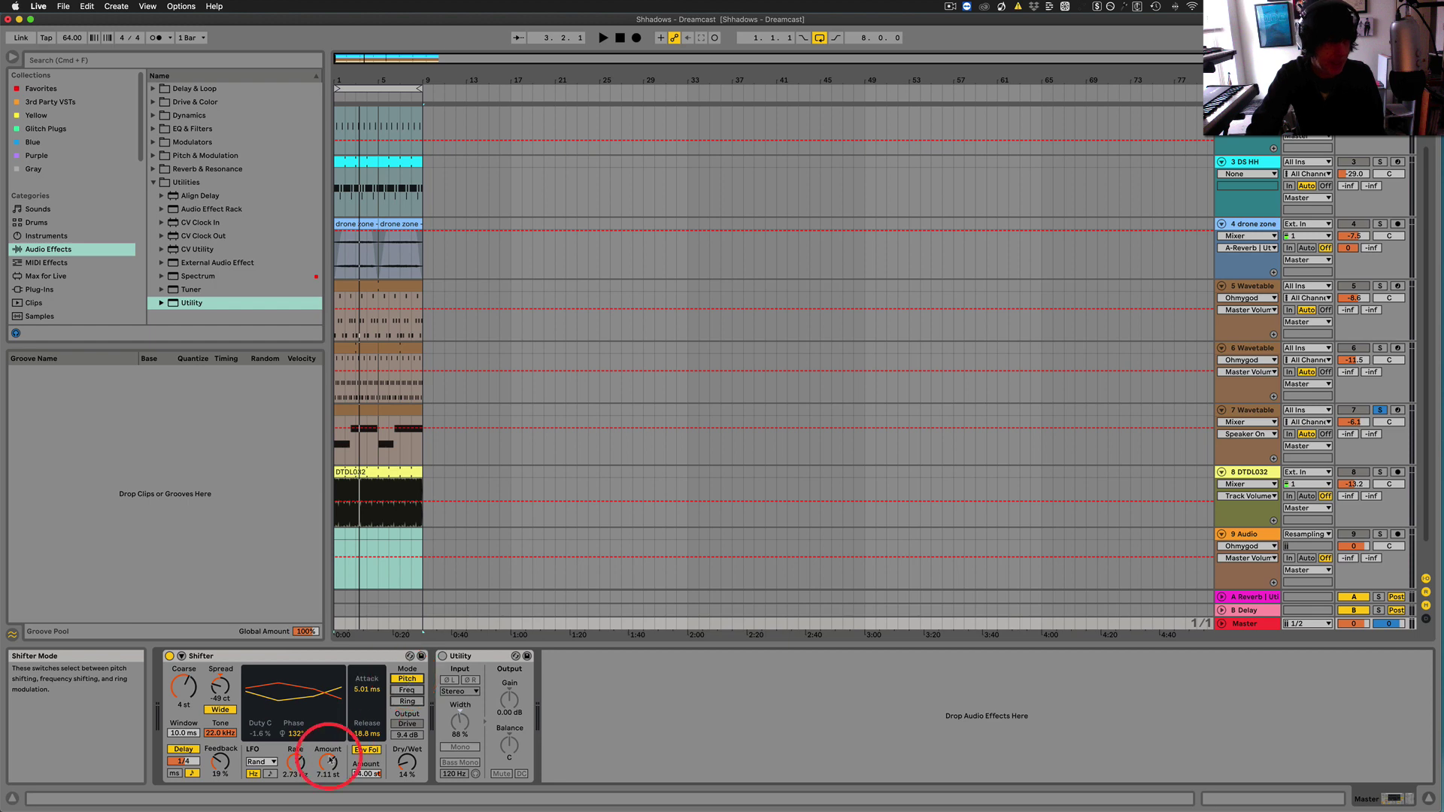
click(261, 762)
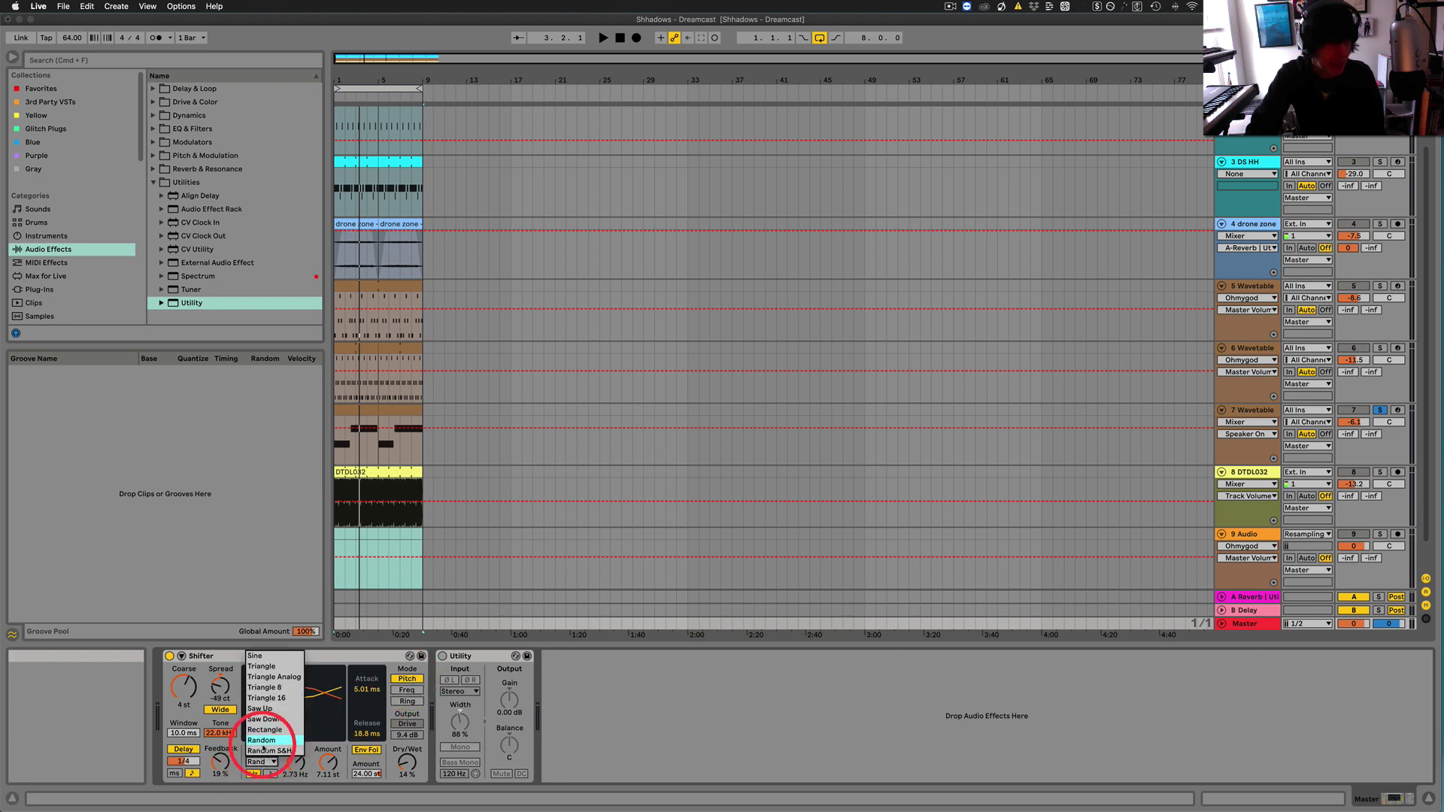
click(261, 709)
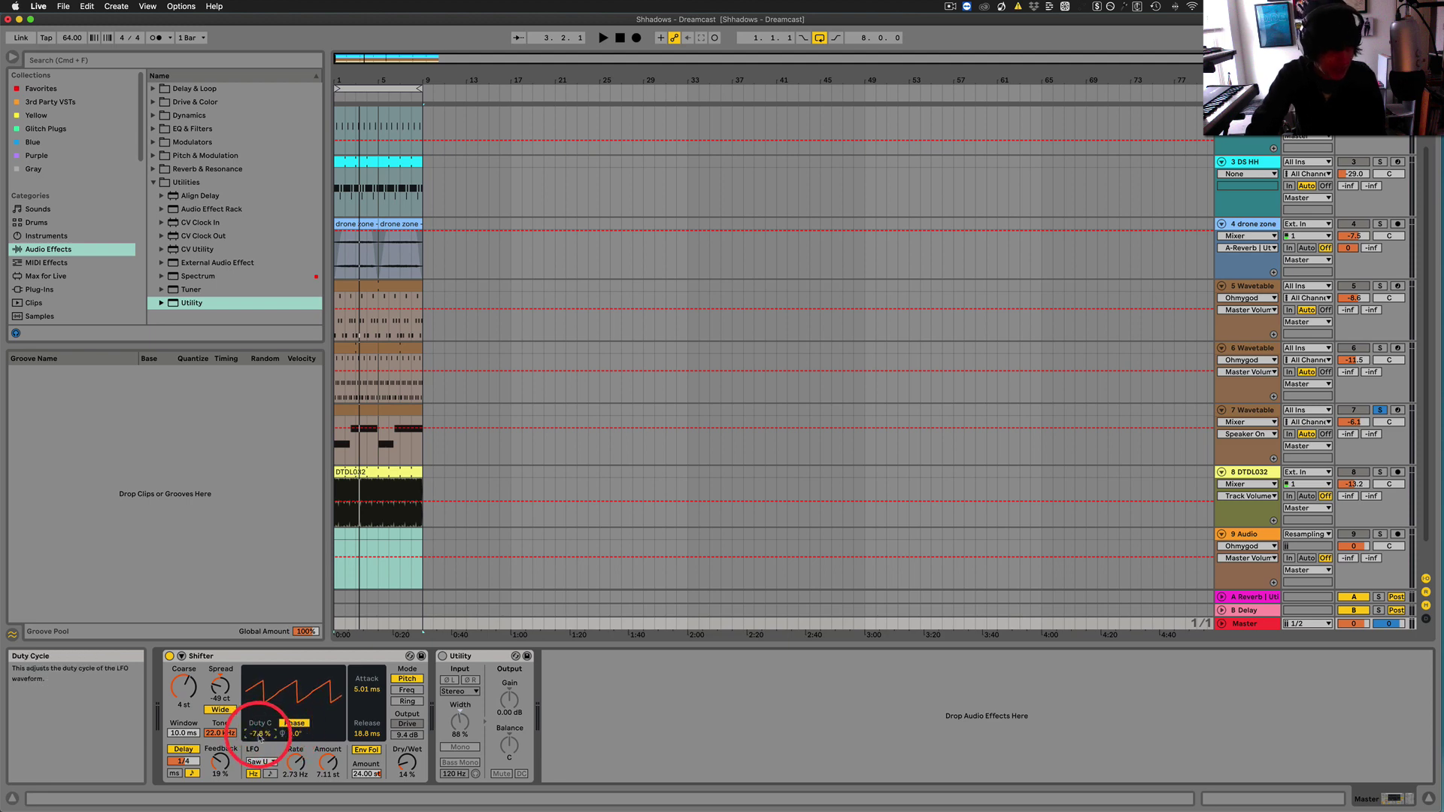
drag(260, 739, 260, 746)
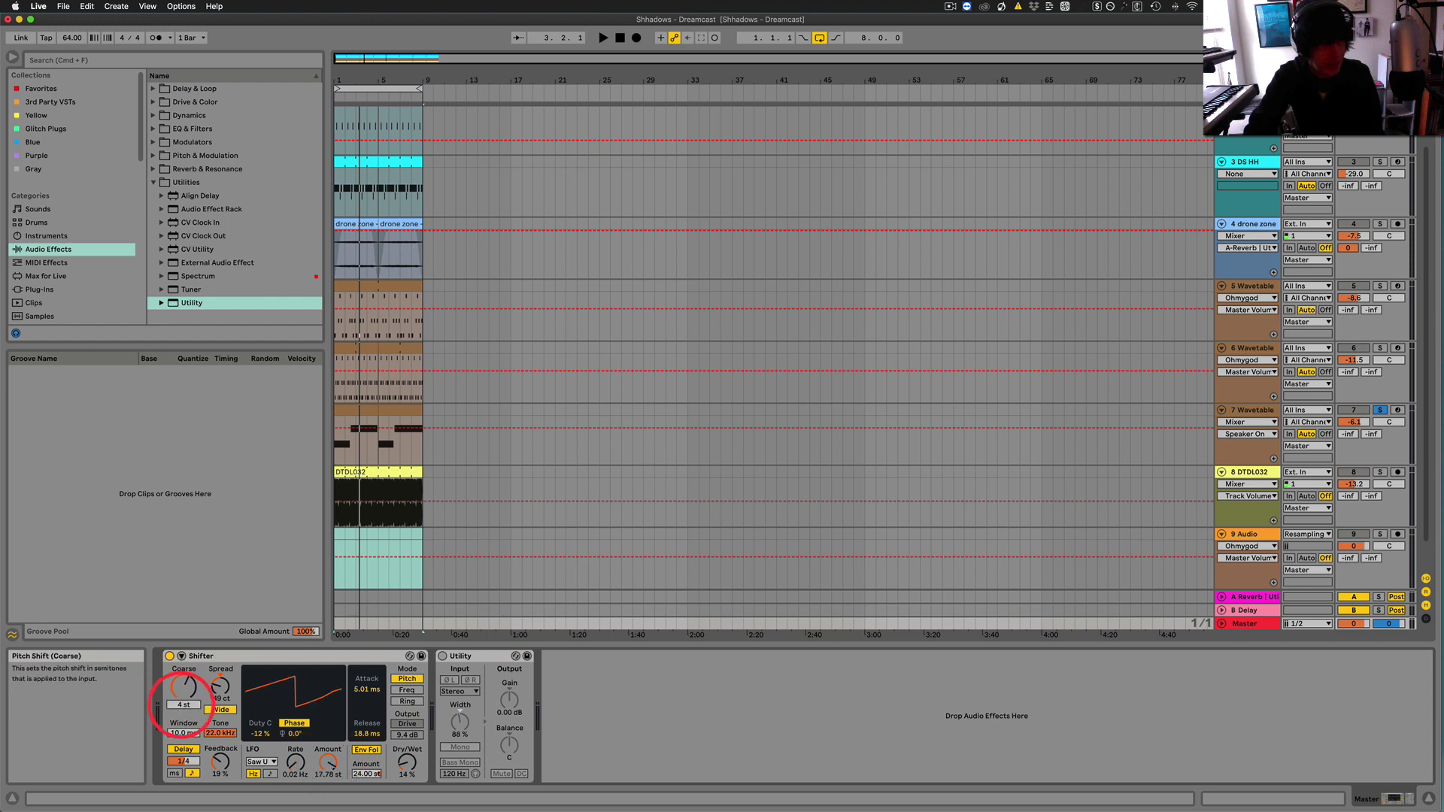
During playback, turn off Delay and Env Fol, adjust the LFO rate, and bring spread near 0 ct
key(space)
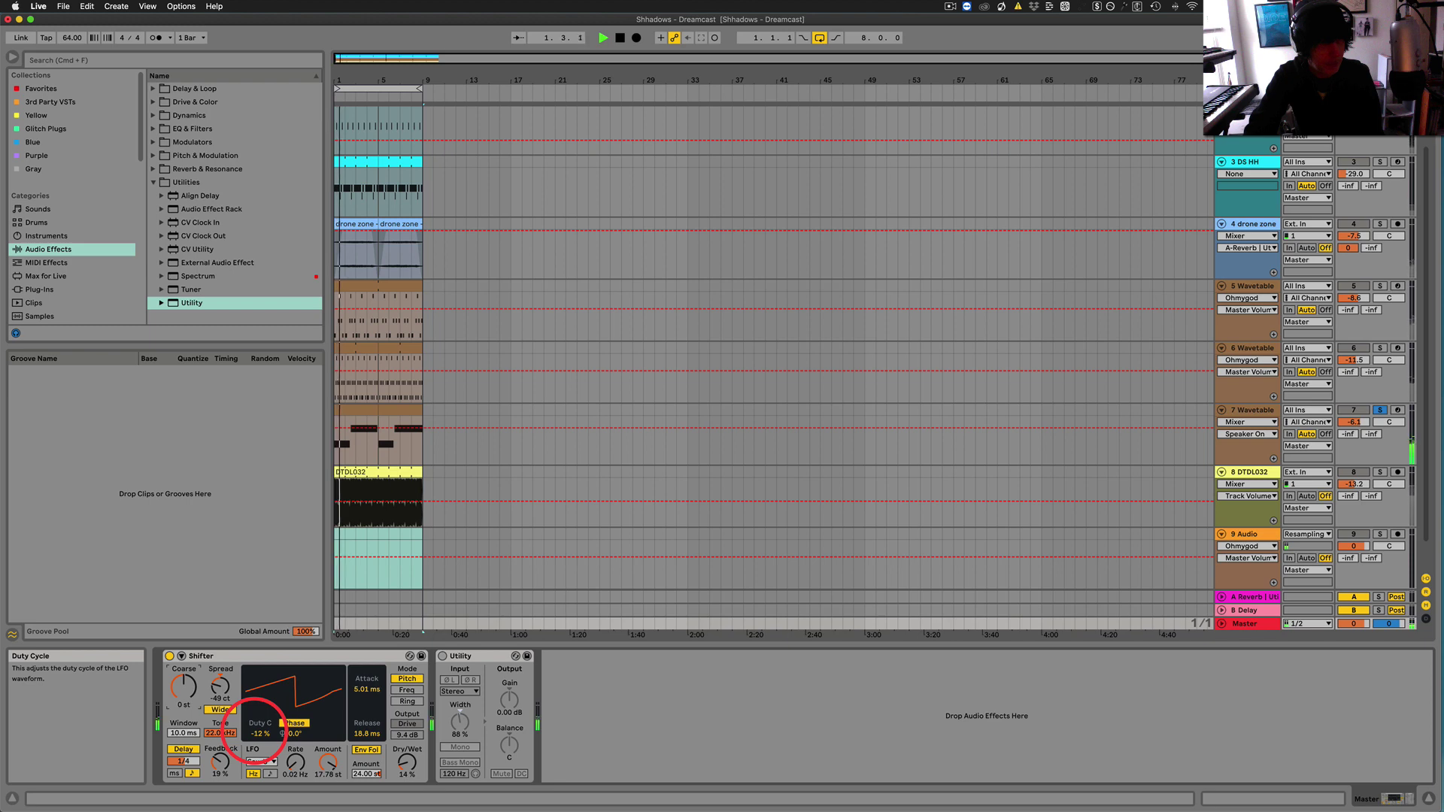
click(181, 749)
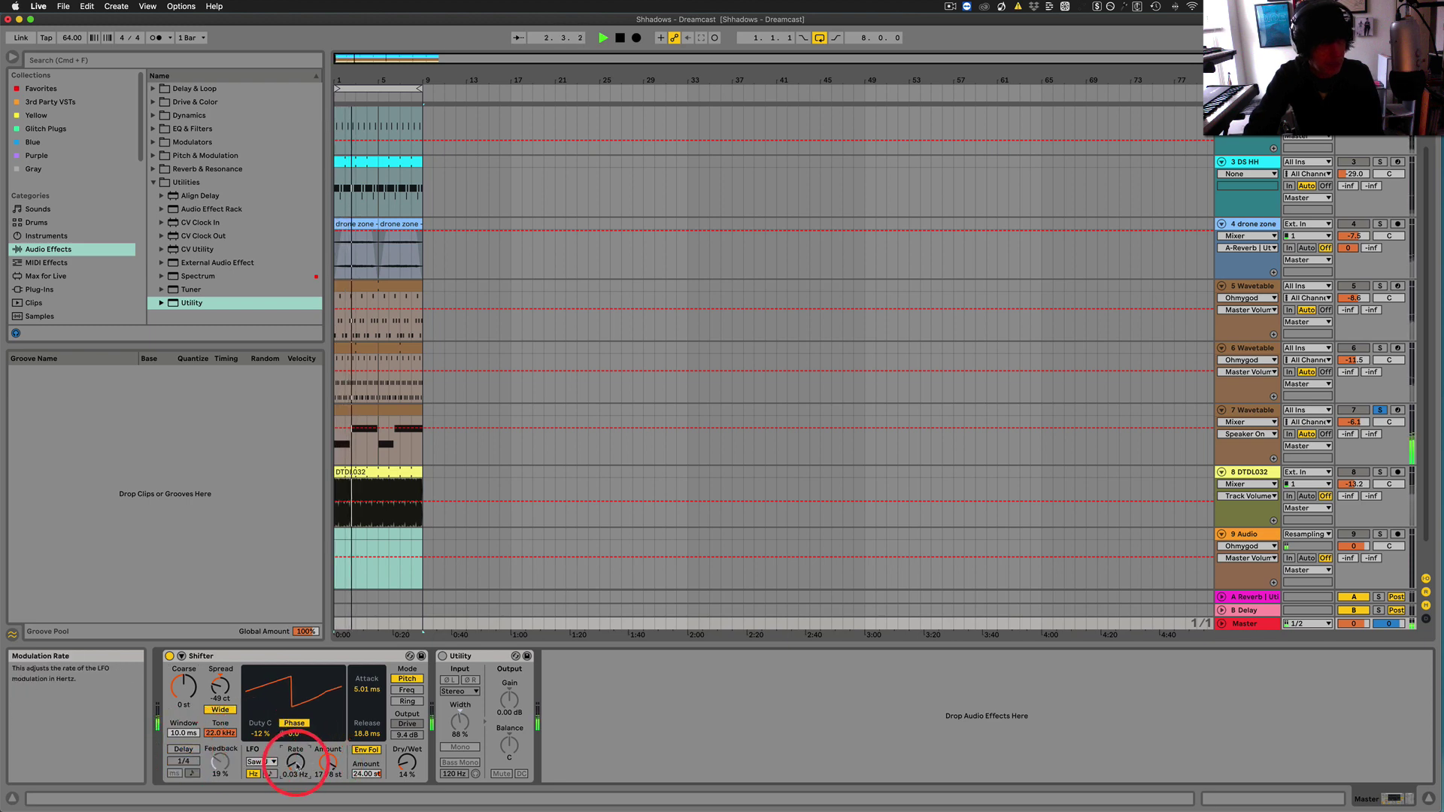
drag(296, 764, 298, 761)
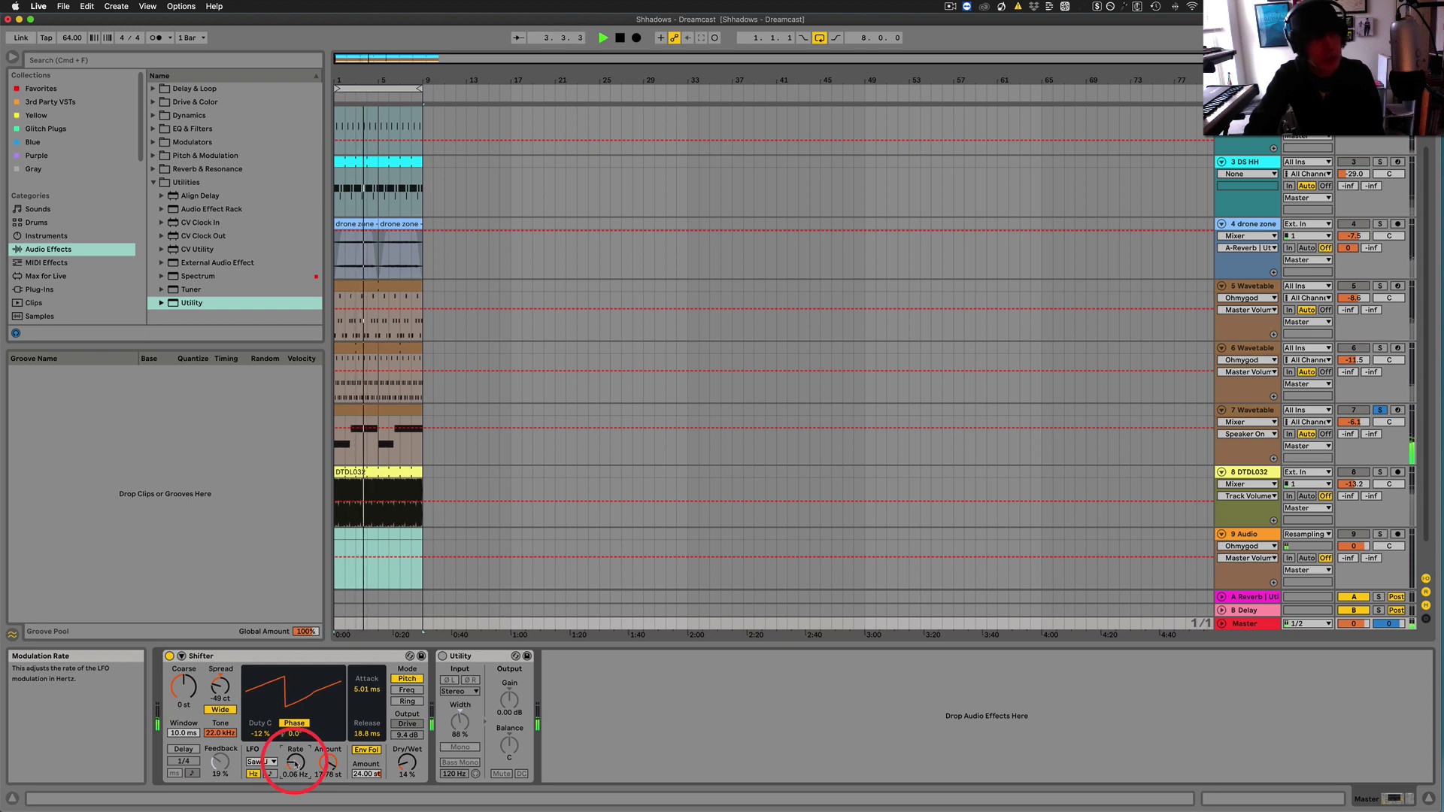
drag(225, 687, 221, 683)
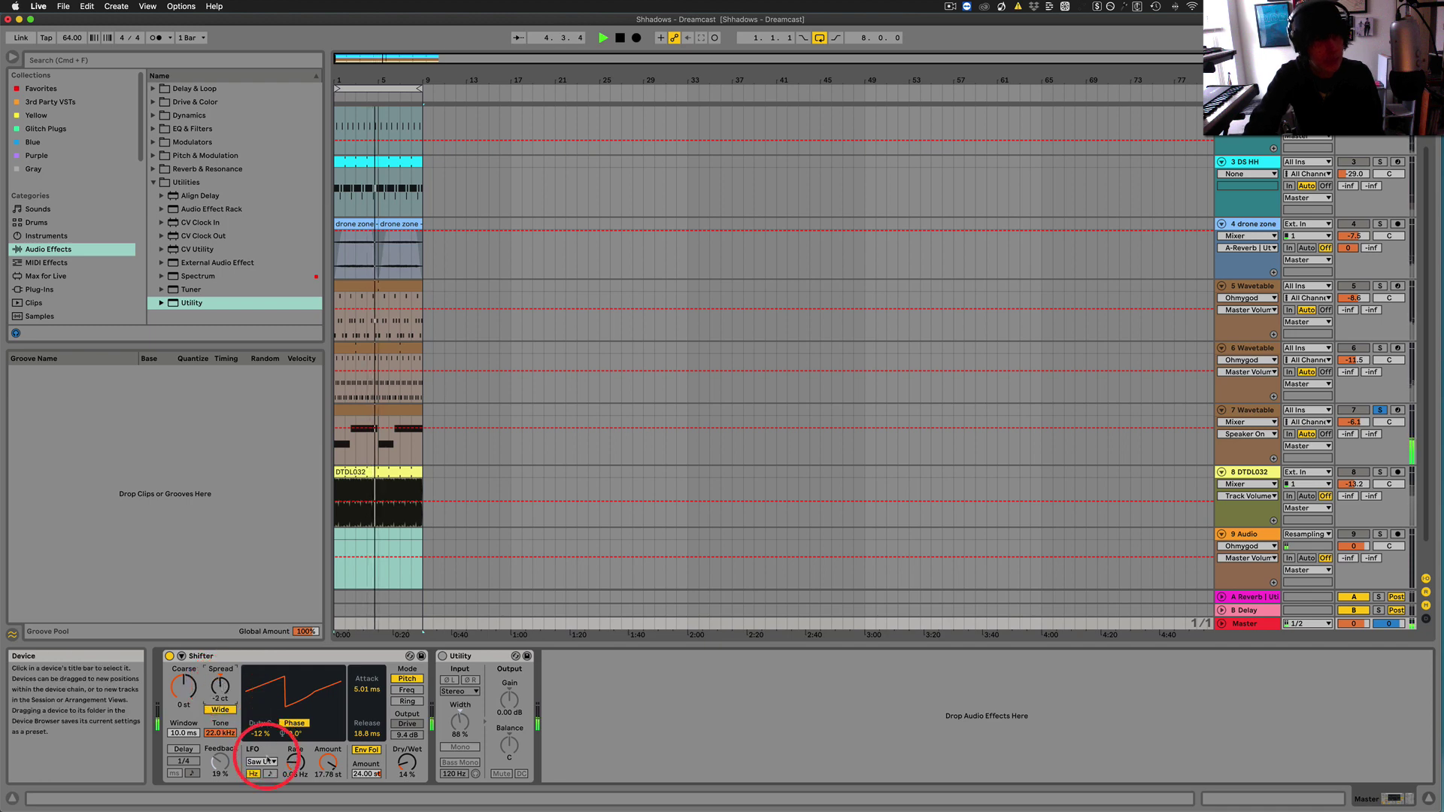
drag(296, 761, 300, 765)
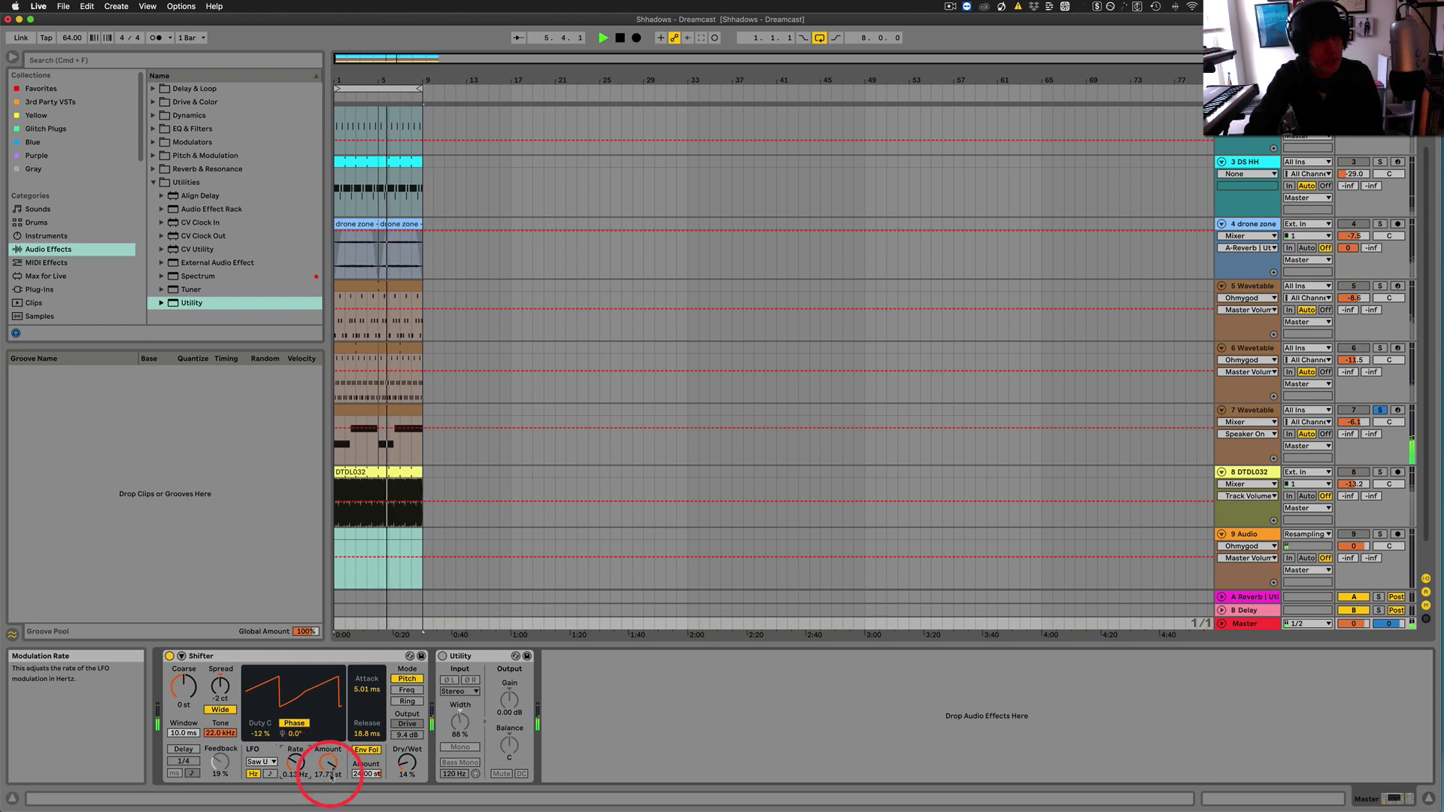
click(366, 749)
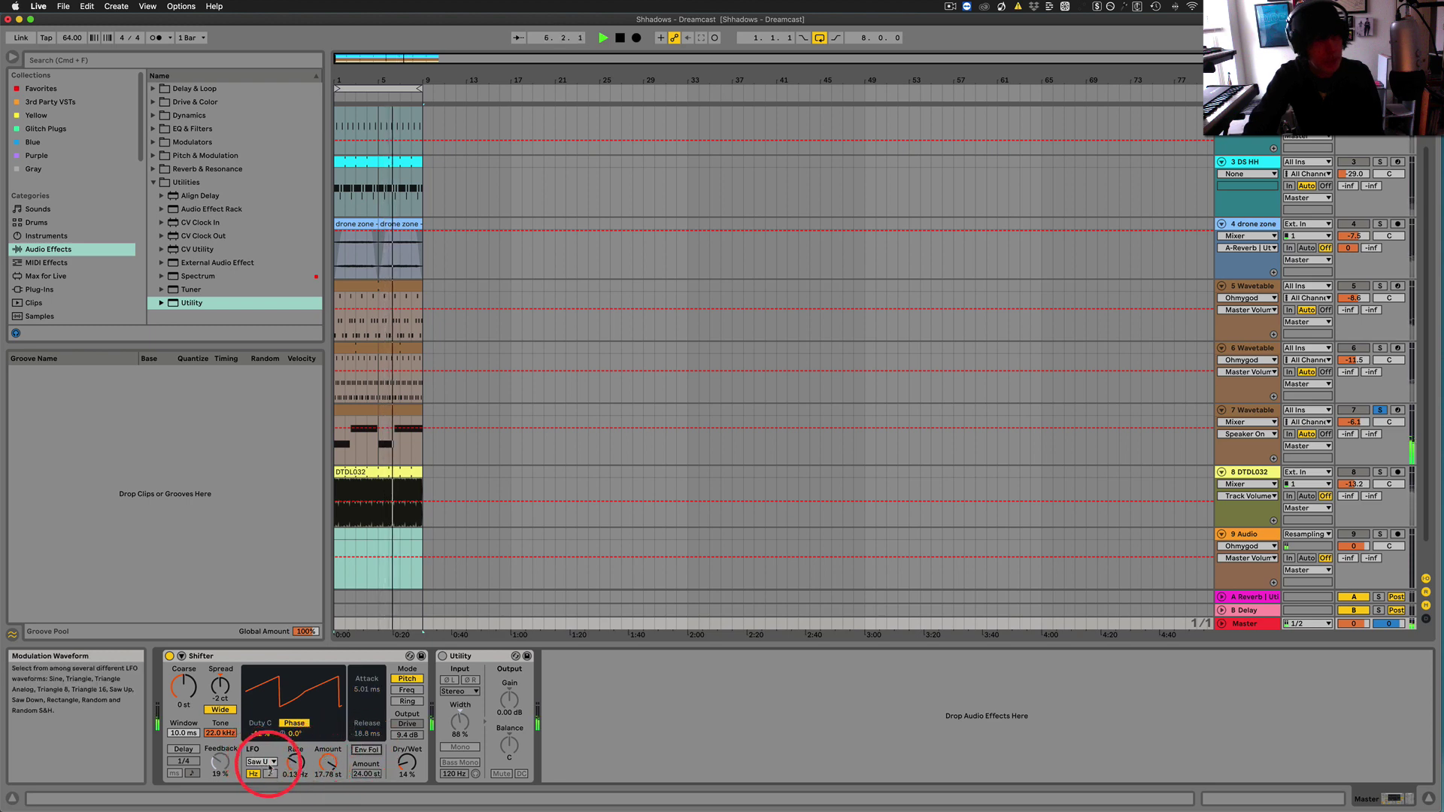
Raise the LFO phase to 48°, then switch to Spin at about 16 %, with the rate at 0.09 Hz
drag(290, 761, 294, 763)
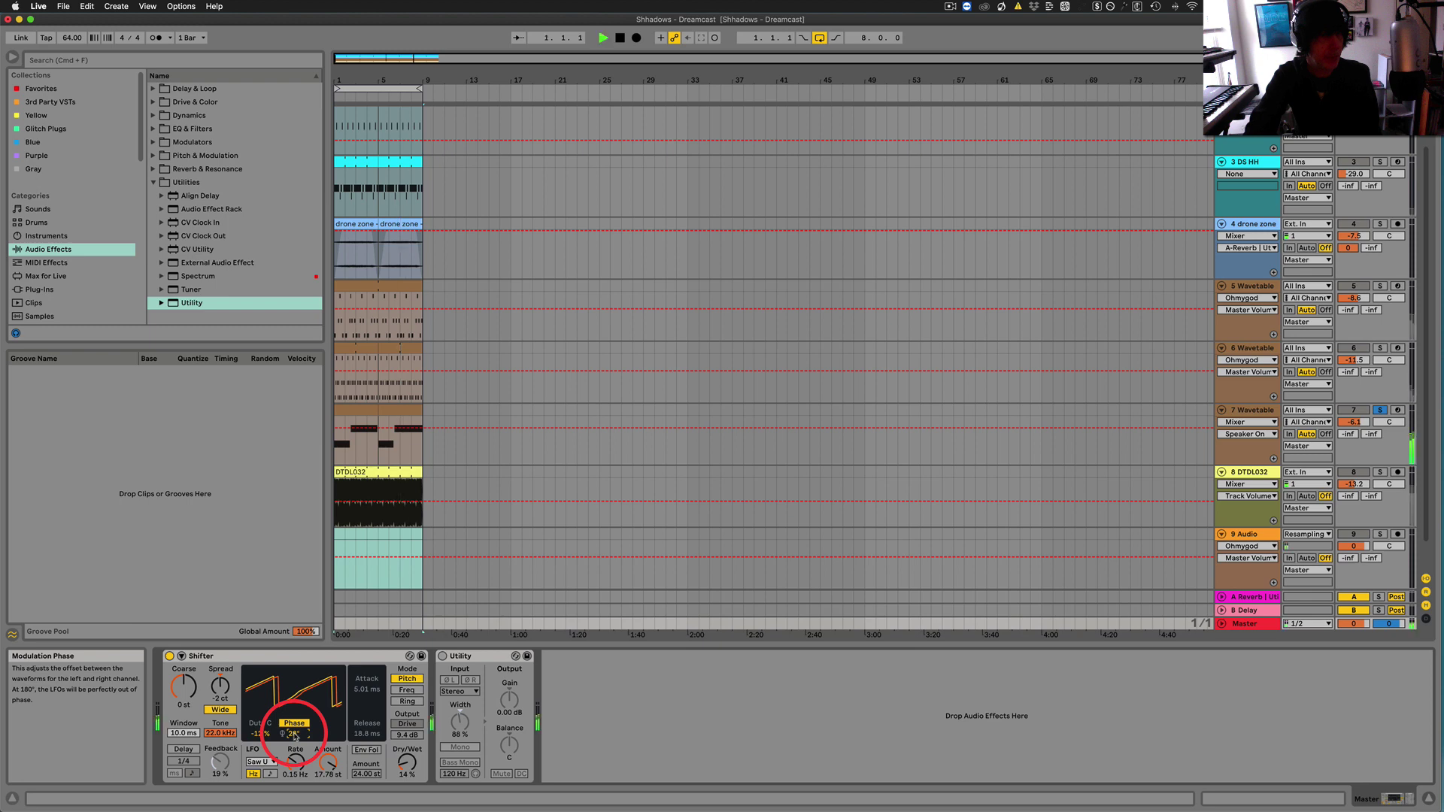
drag(293, 737, 299, 739)
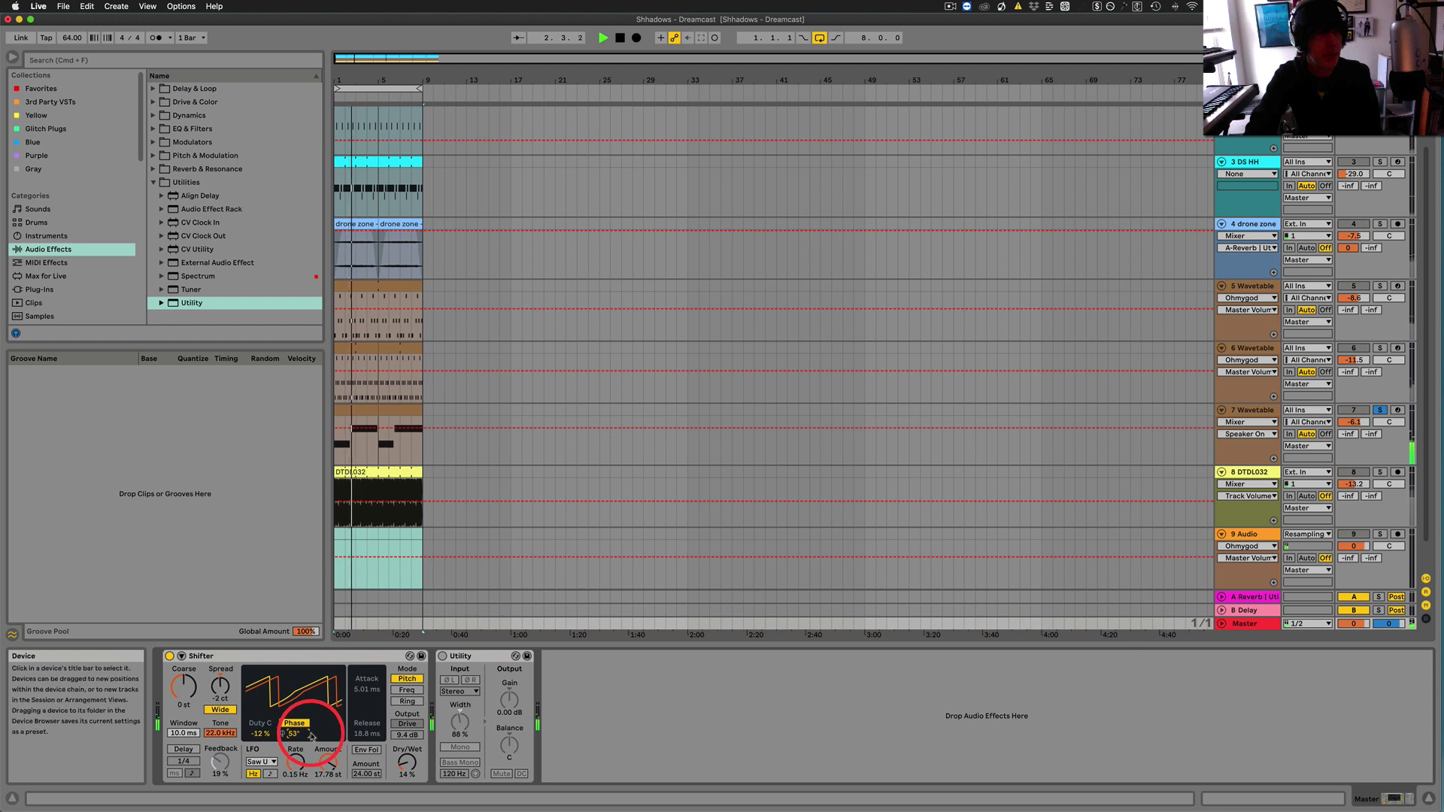
click(294, 723)
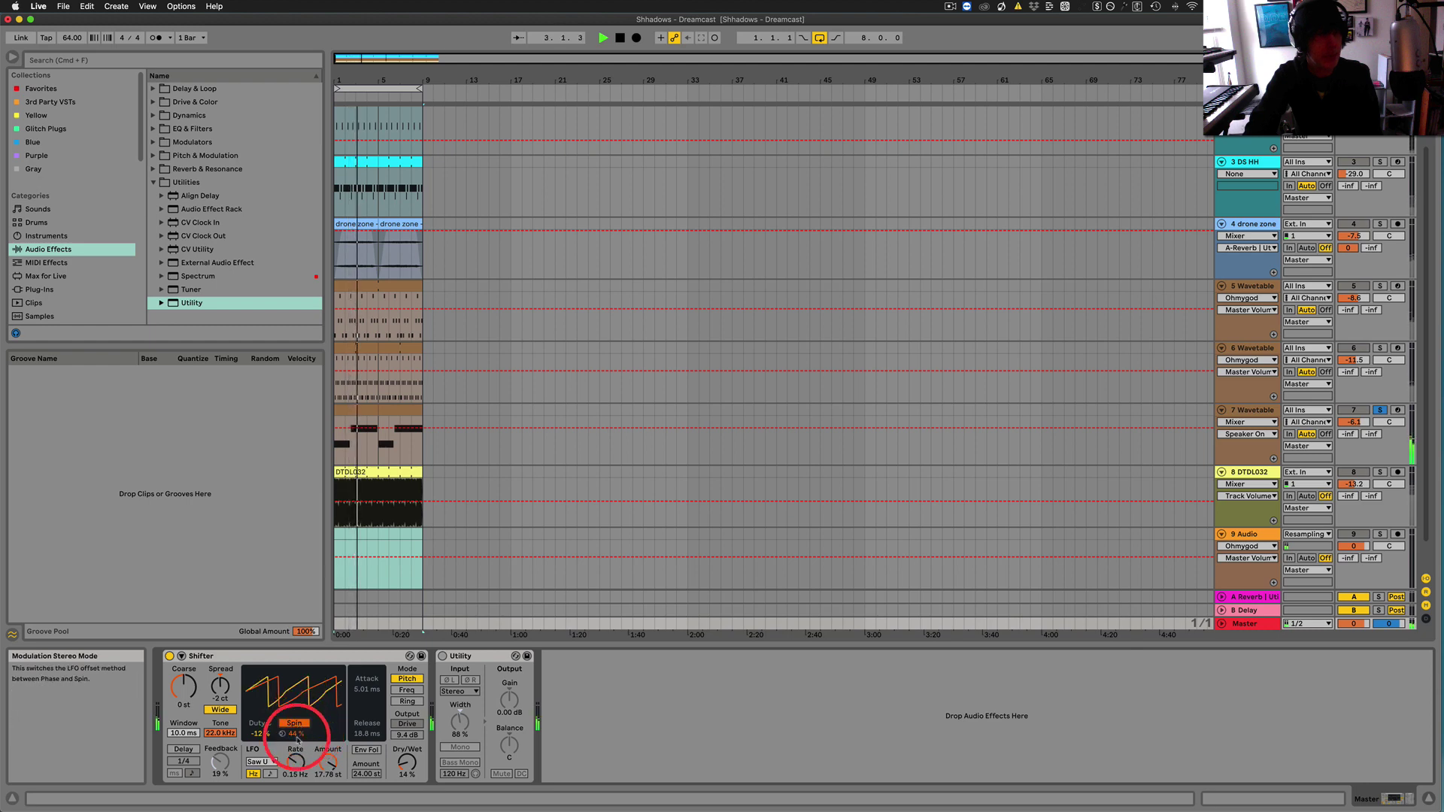
drag(297, 738, 299, 768)
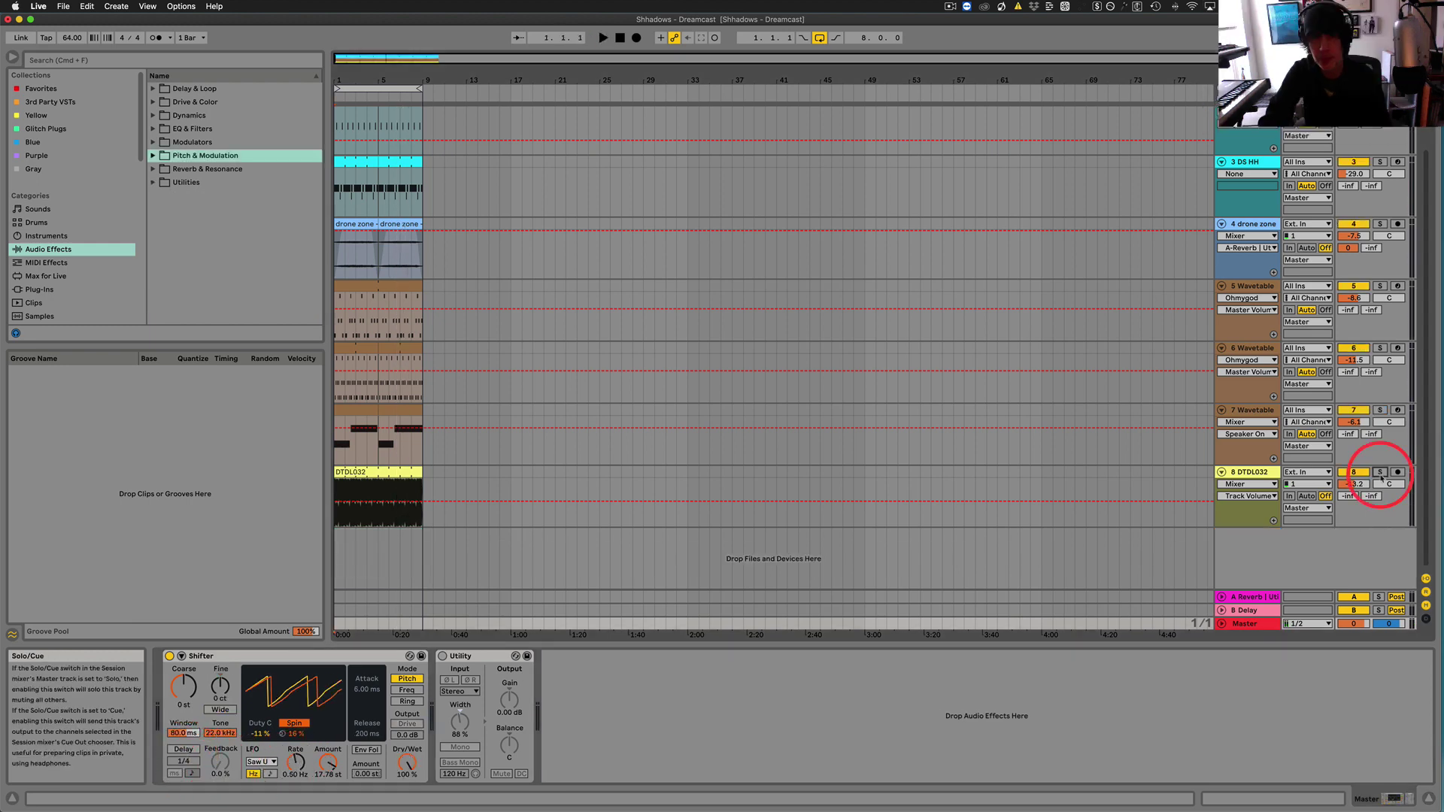
Load the Autonomous Photon Ray preset from Pitch & Modulation > Shifter onto the master's Shifter
click(1380, 471)
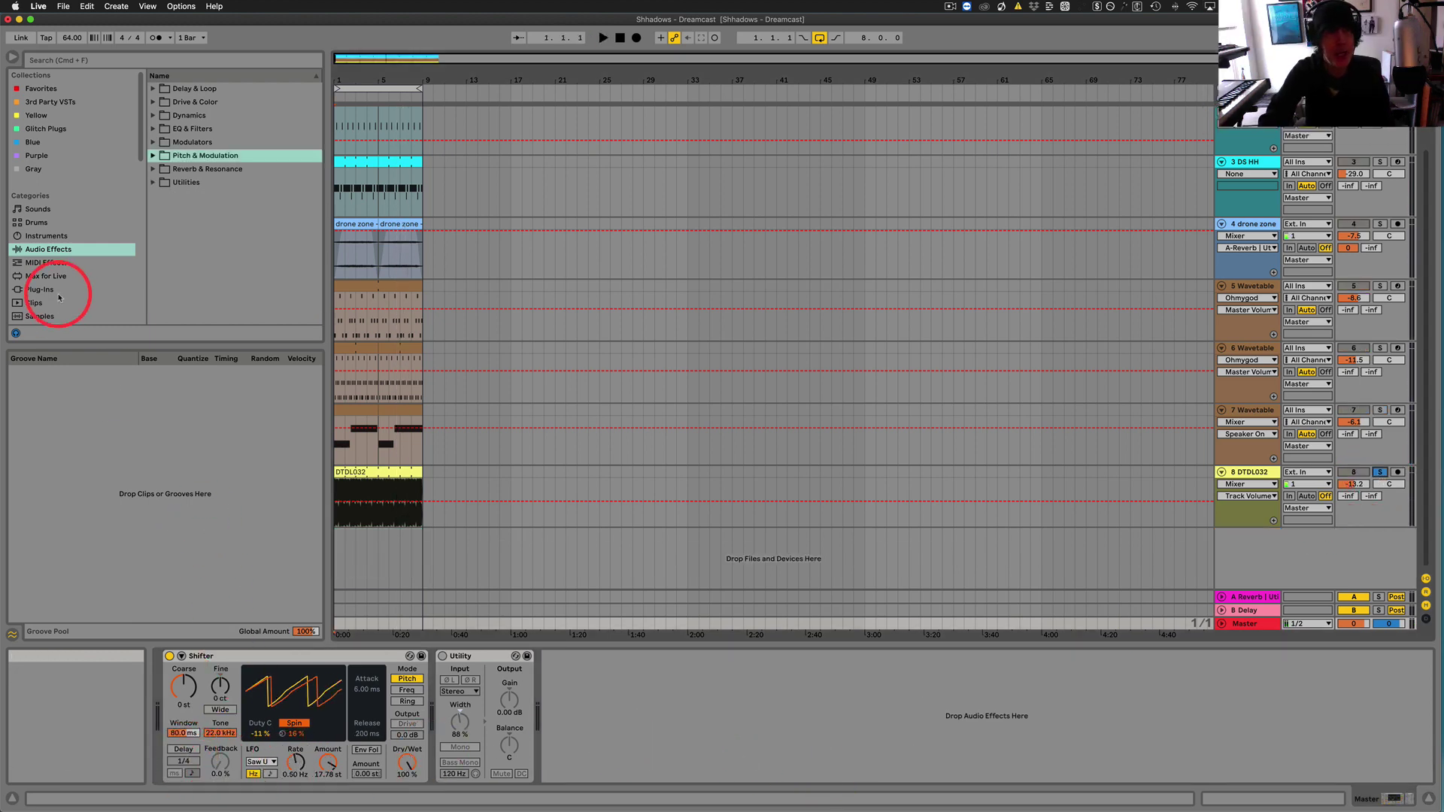
click(151, 155)
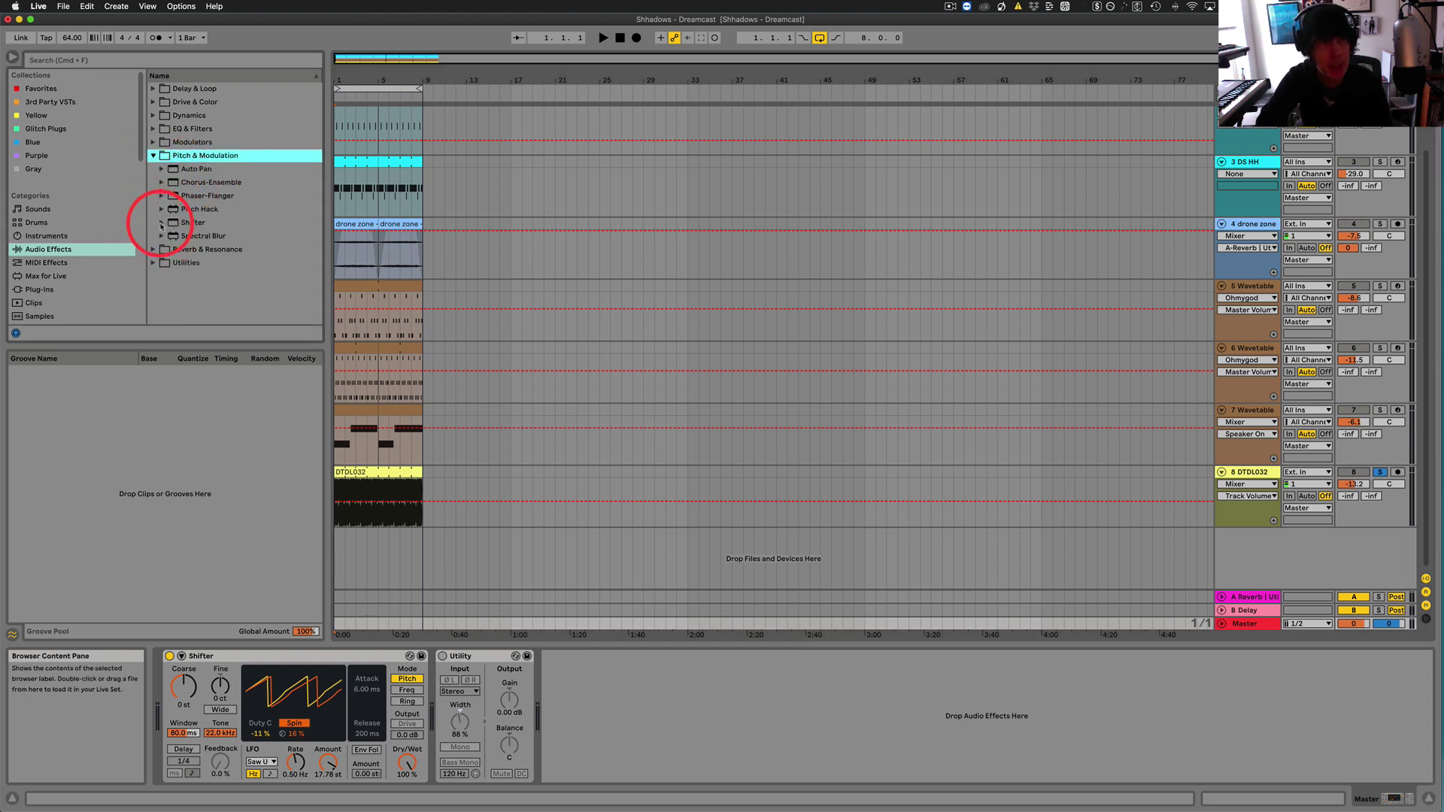
click(161, 224)
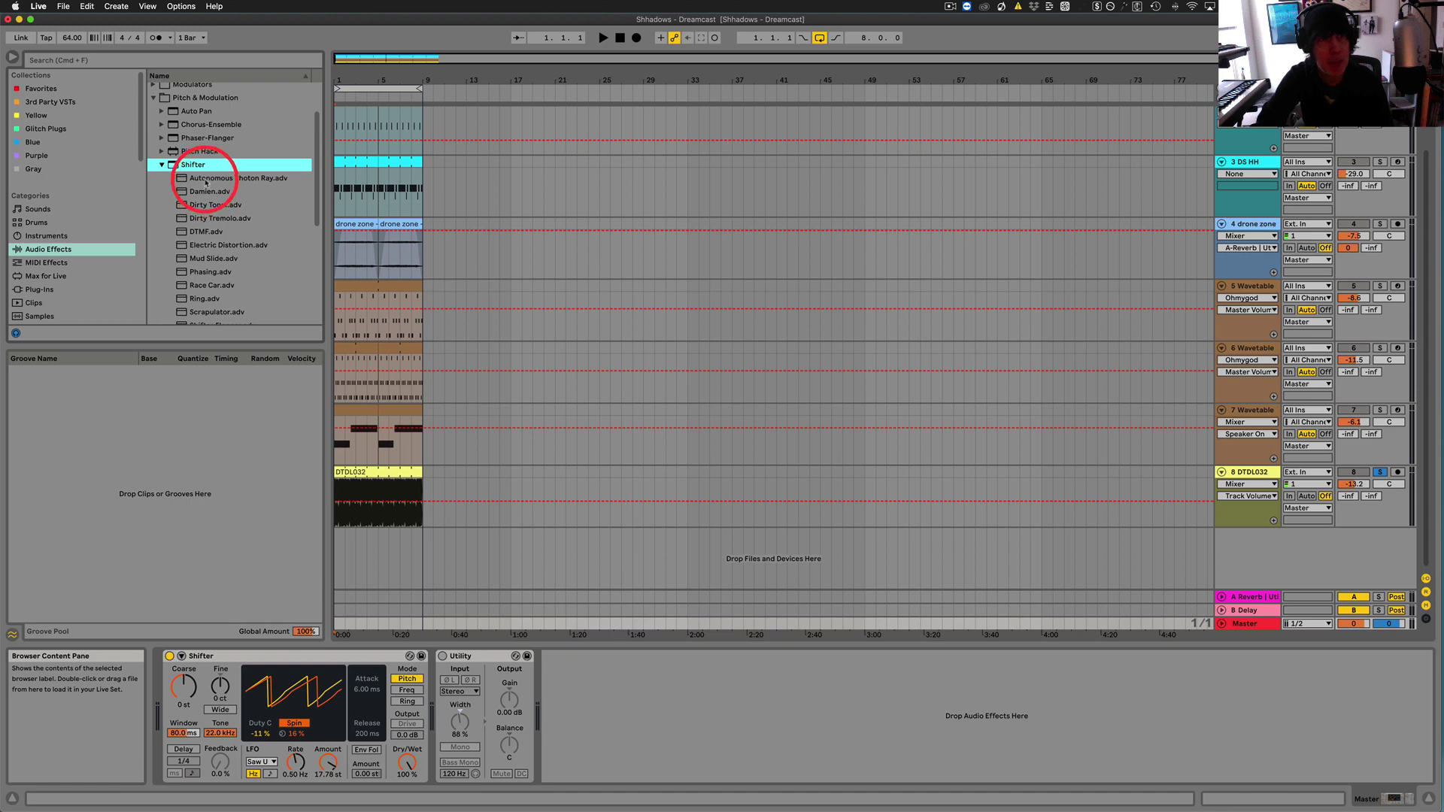
scroll(221, 235, down, 5)
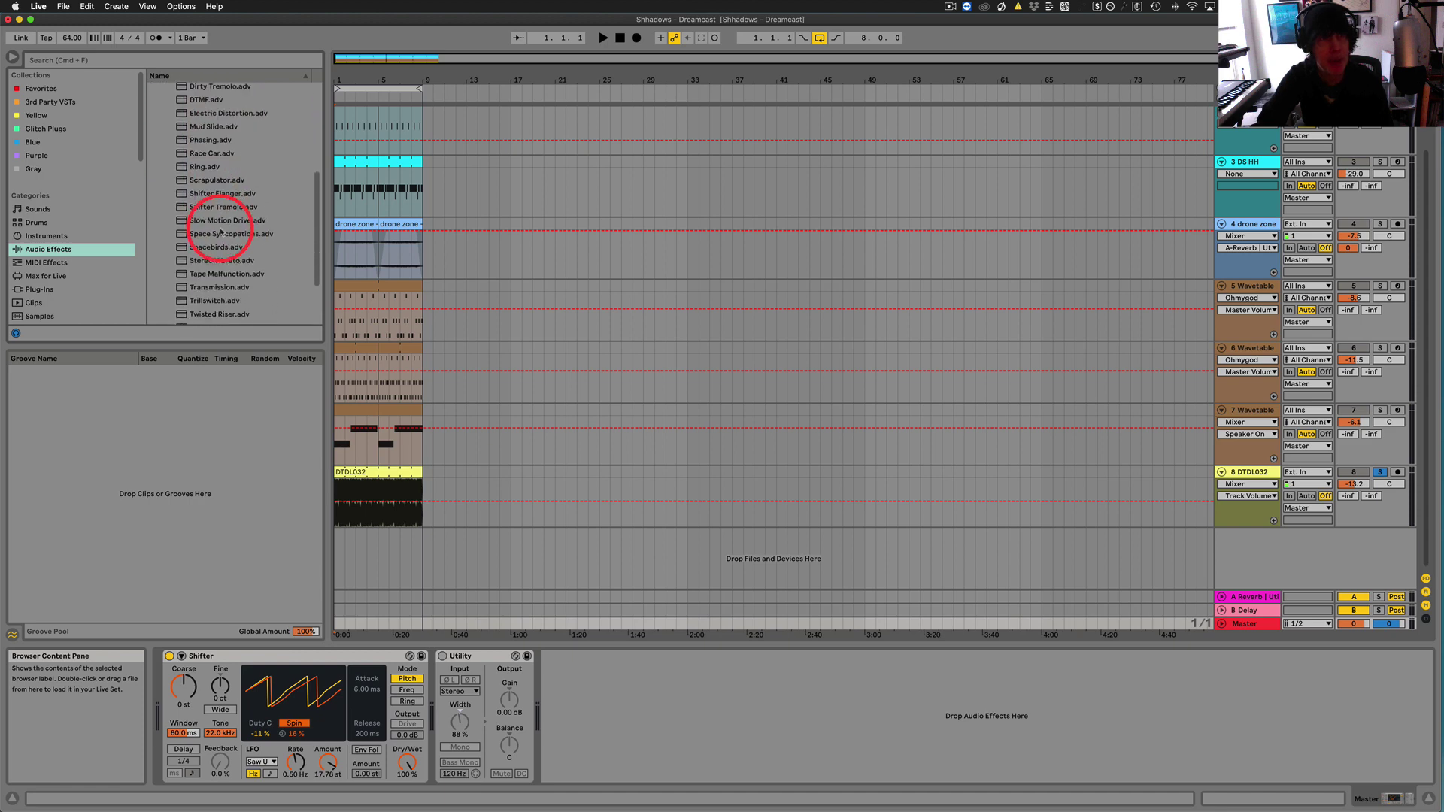
key(Down)
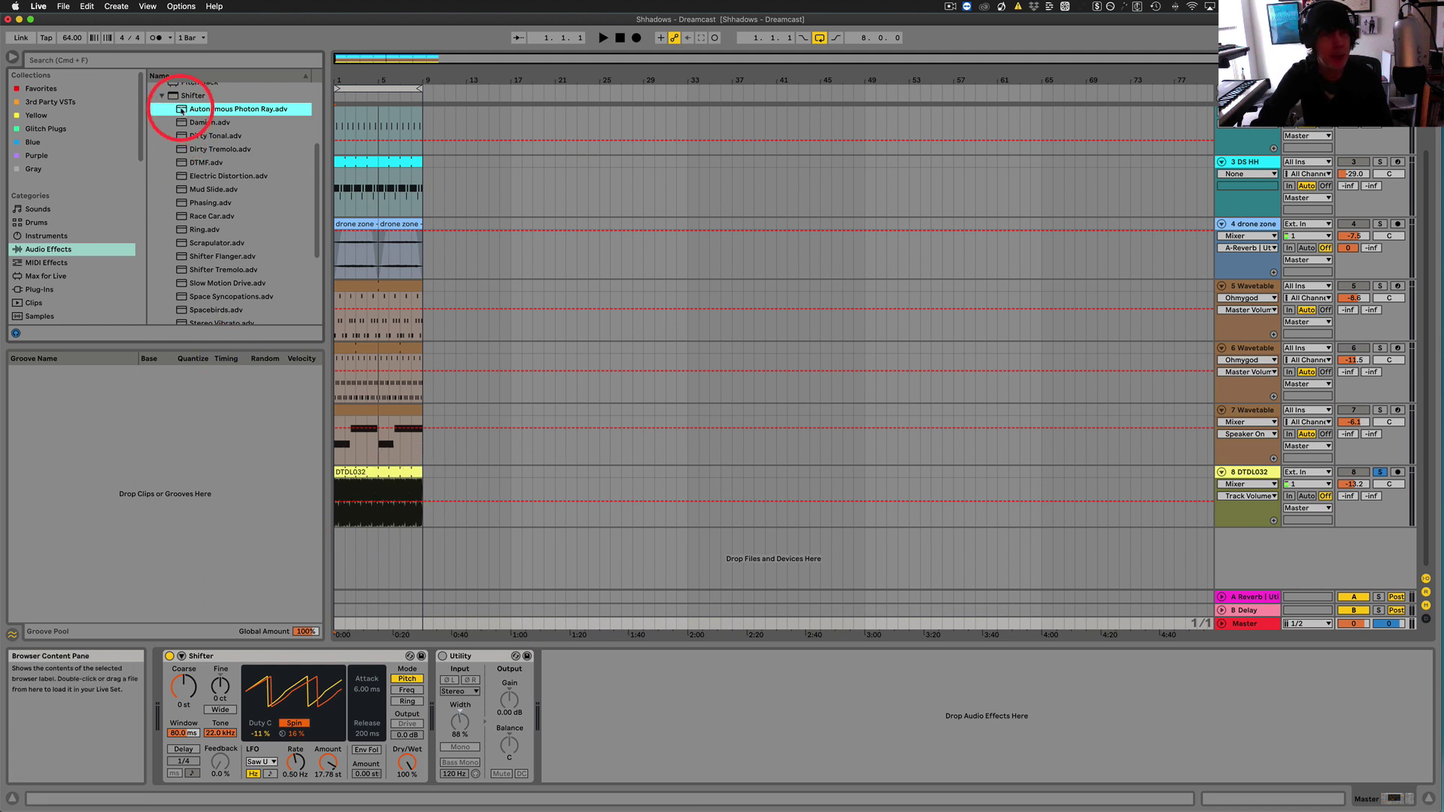
drag(216, 277, 298, 663)
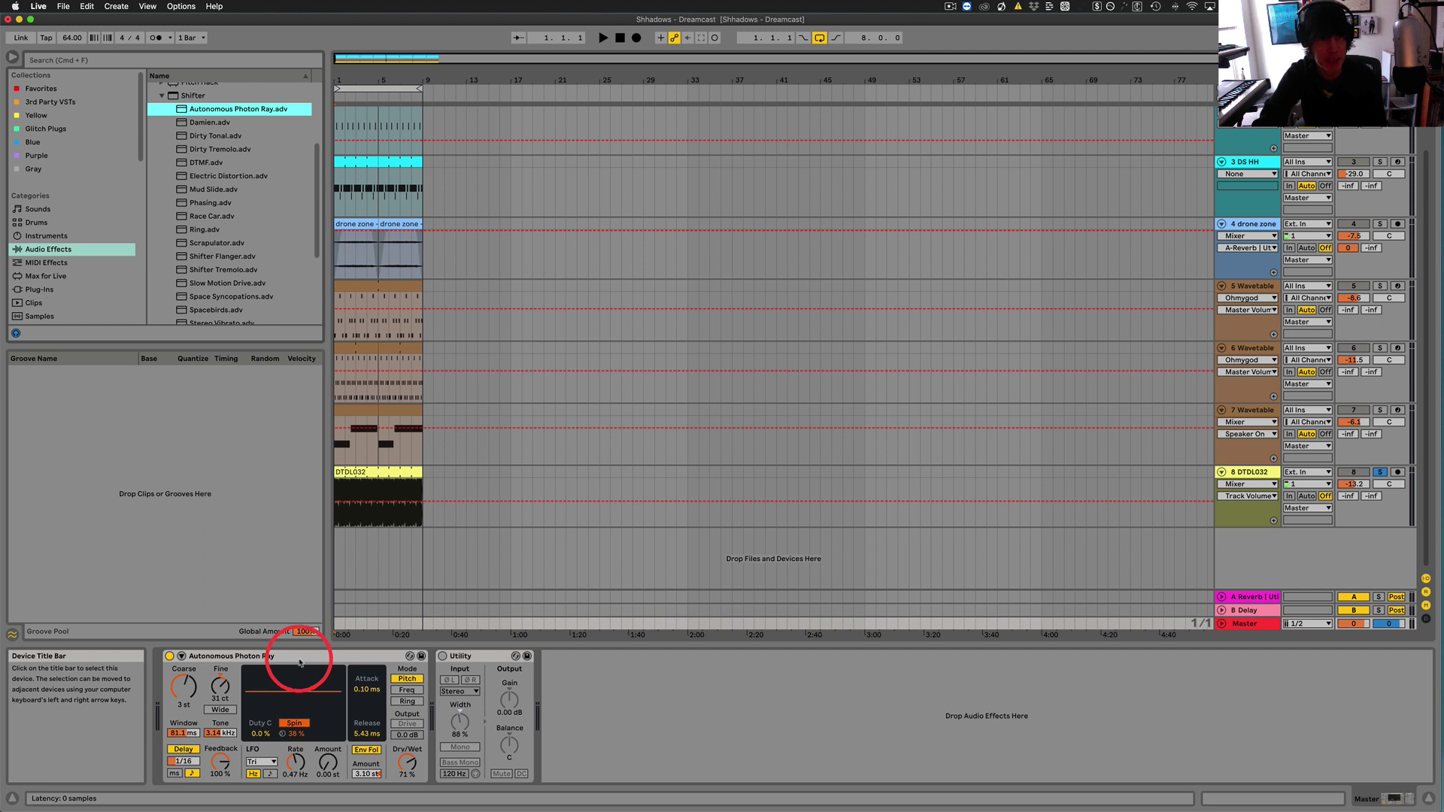
Play the preset, lower its delay feedback from 100 % to 66 %, and solo 7 Wavetable
key(space)
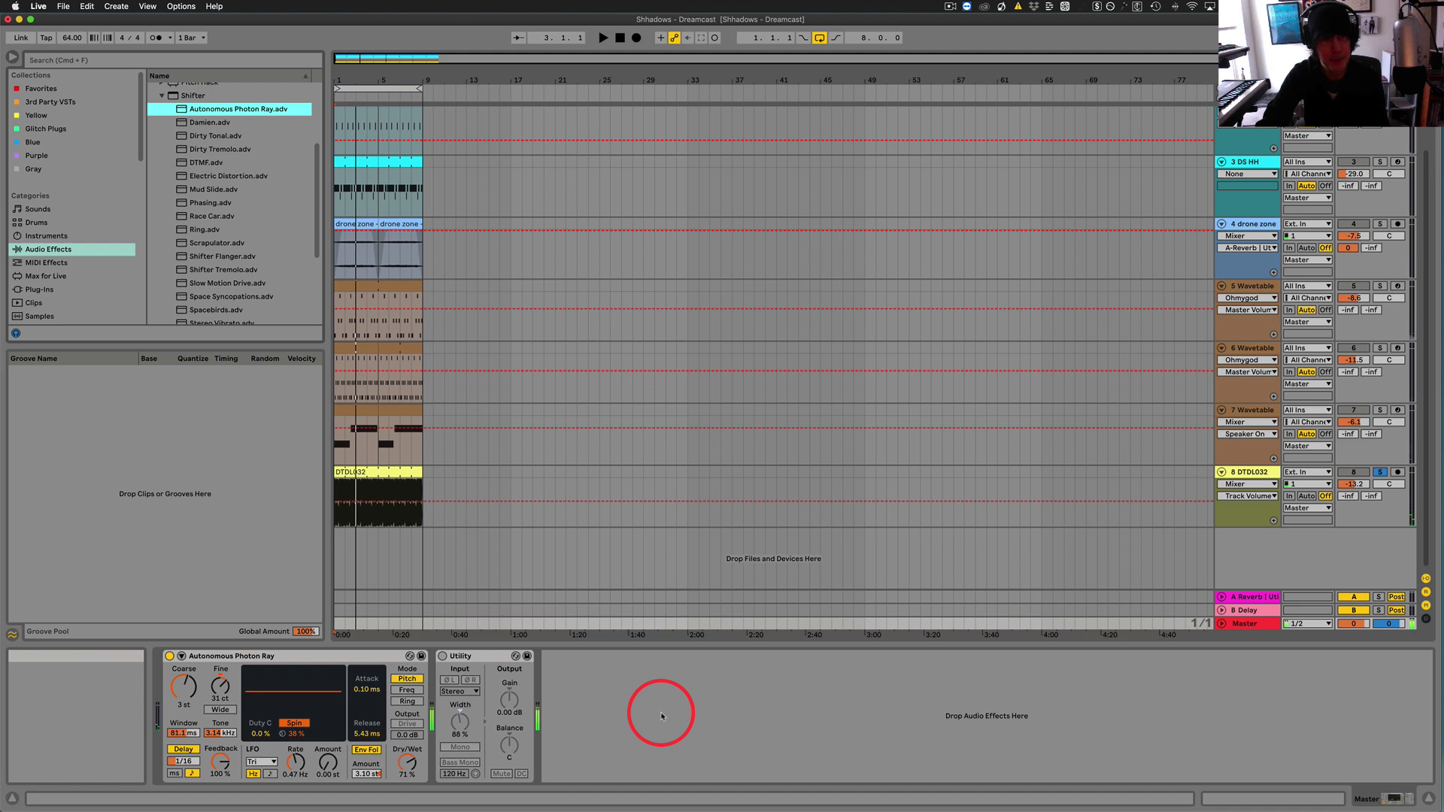
drag(221, 761, 224, 763)
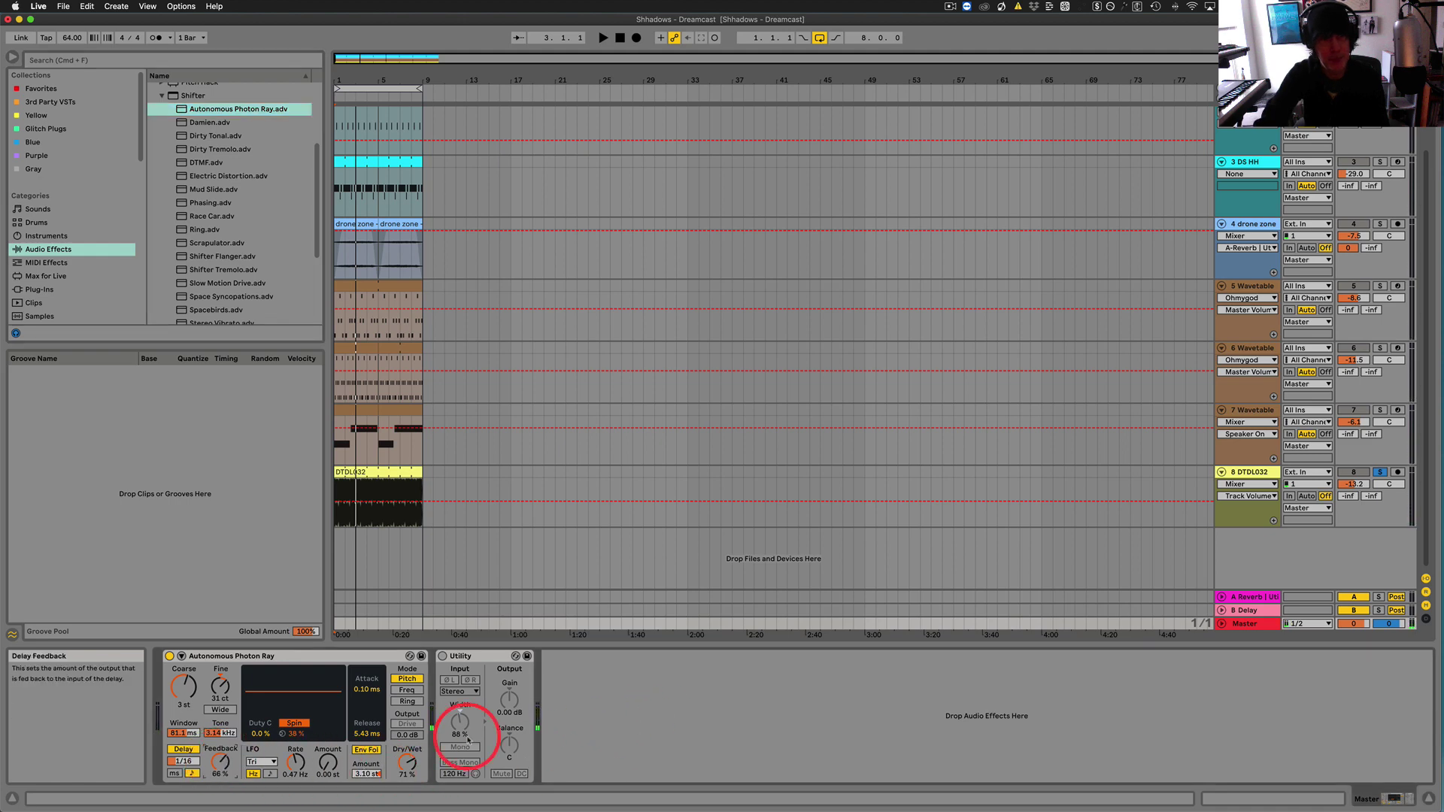
click(1380, 410)
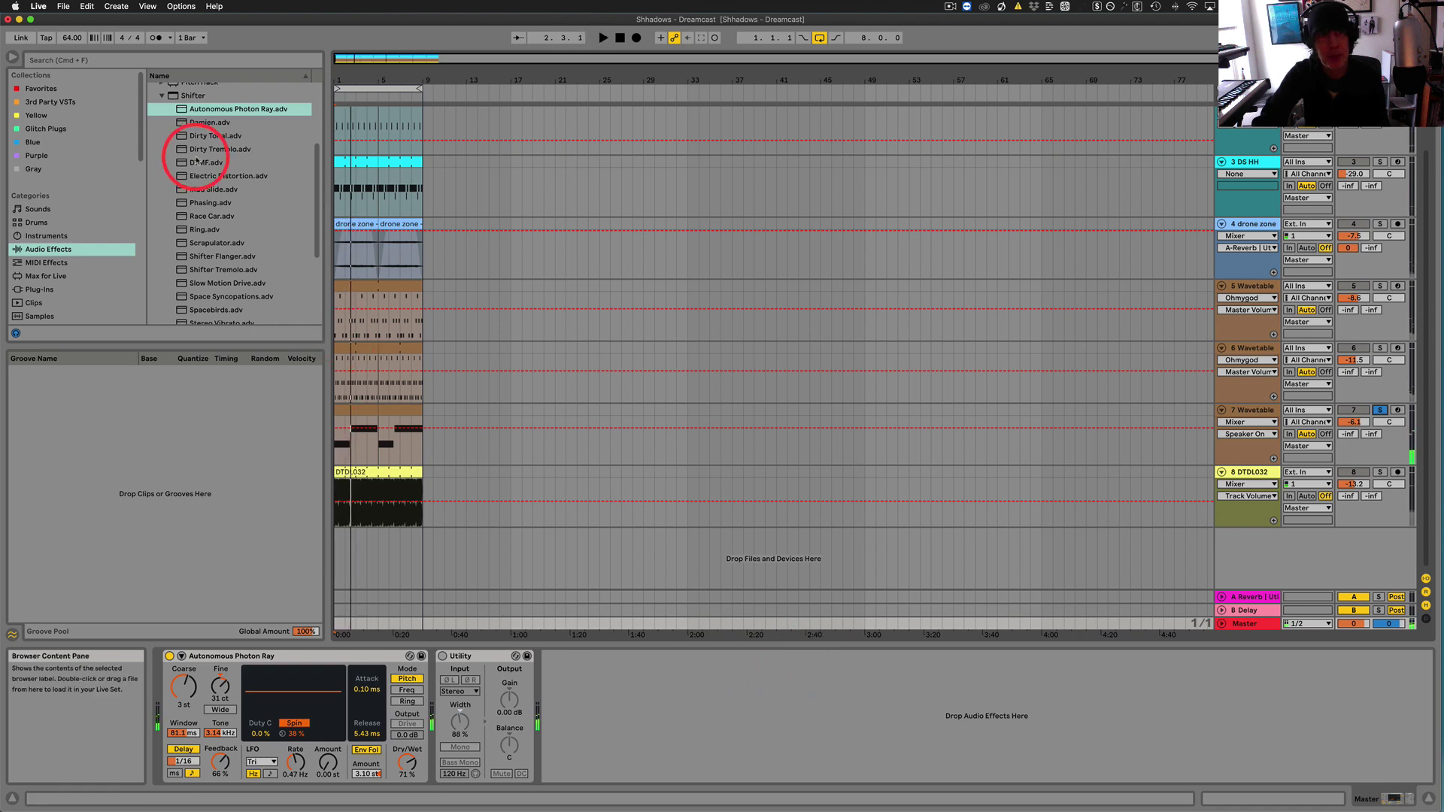
Load the Damien preset onto the master chain, play it, and raise its LFO amount from 10.5 Hz
click(182, 123)
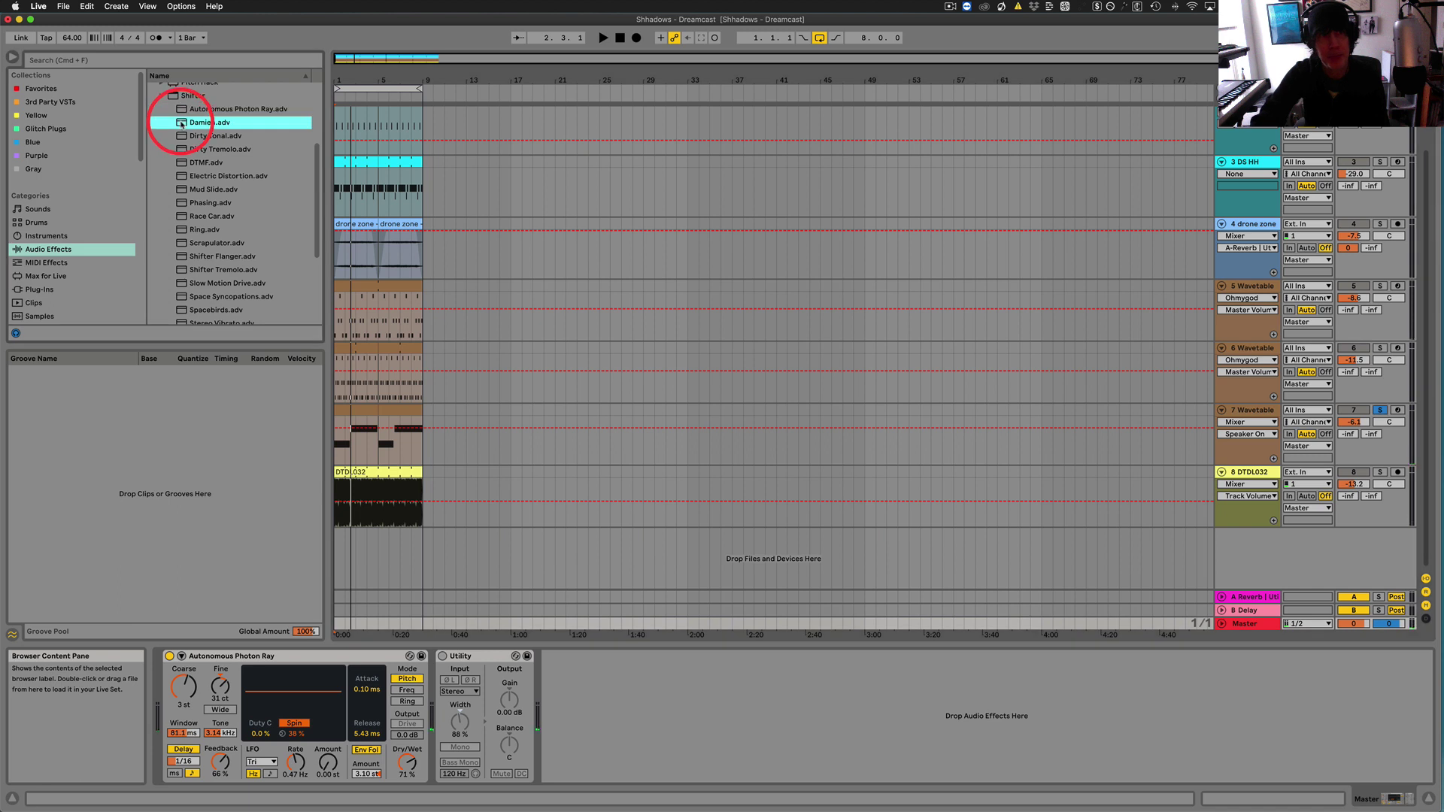
drag(181, 122, 232, 661)
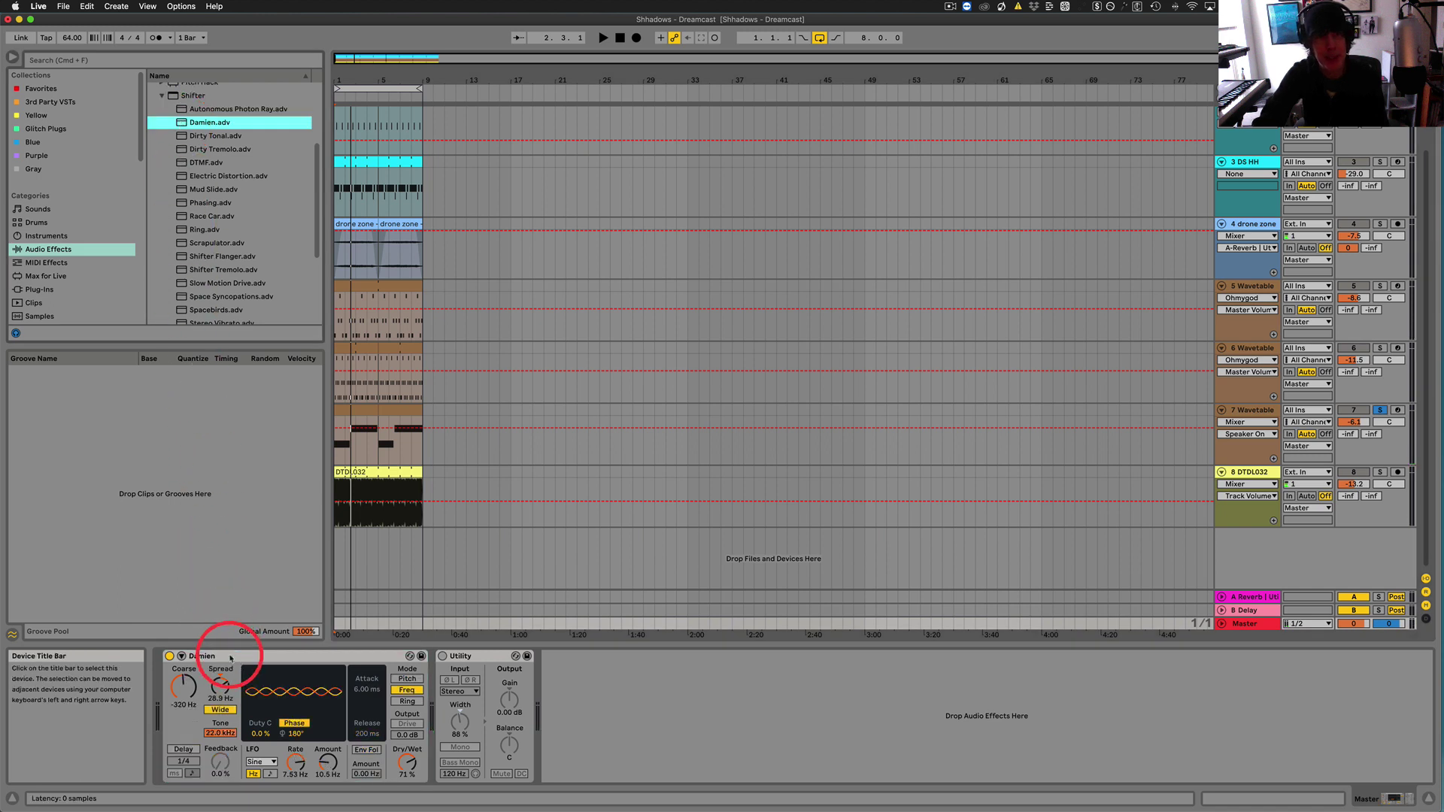
key(space)
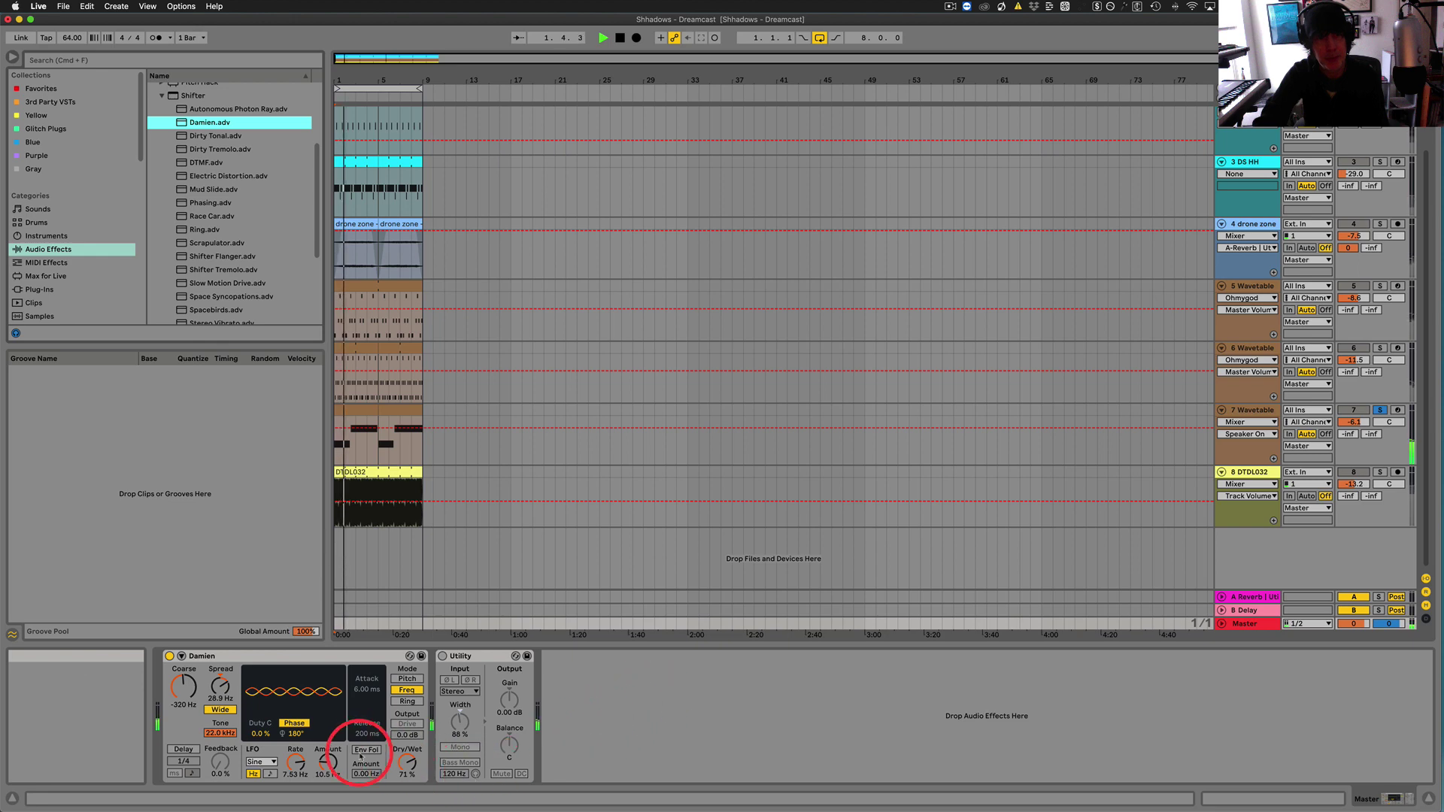
drag(324, 761, 327, 759)
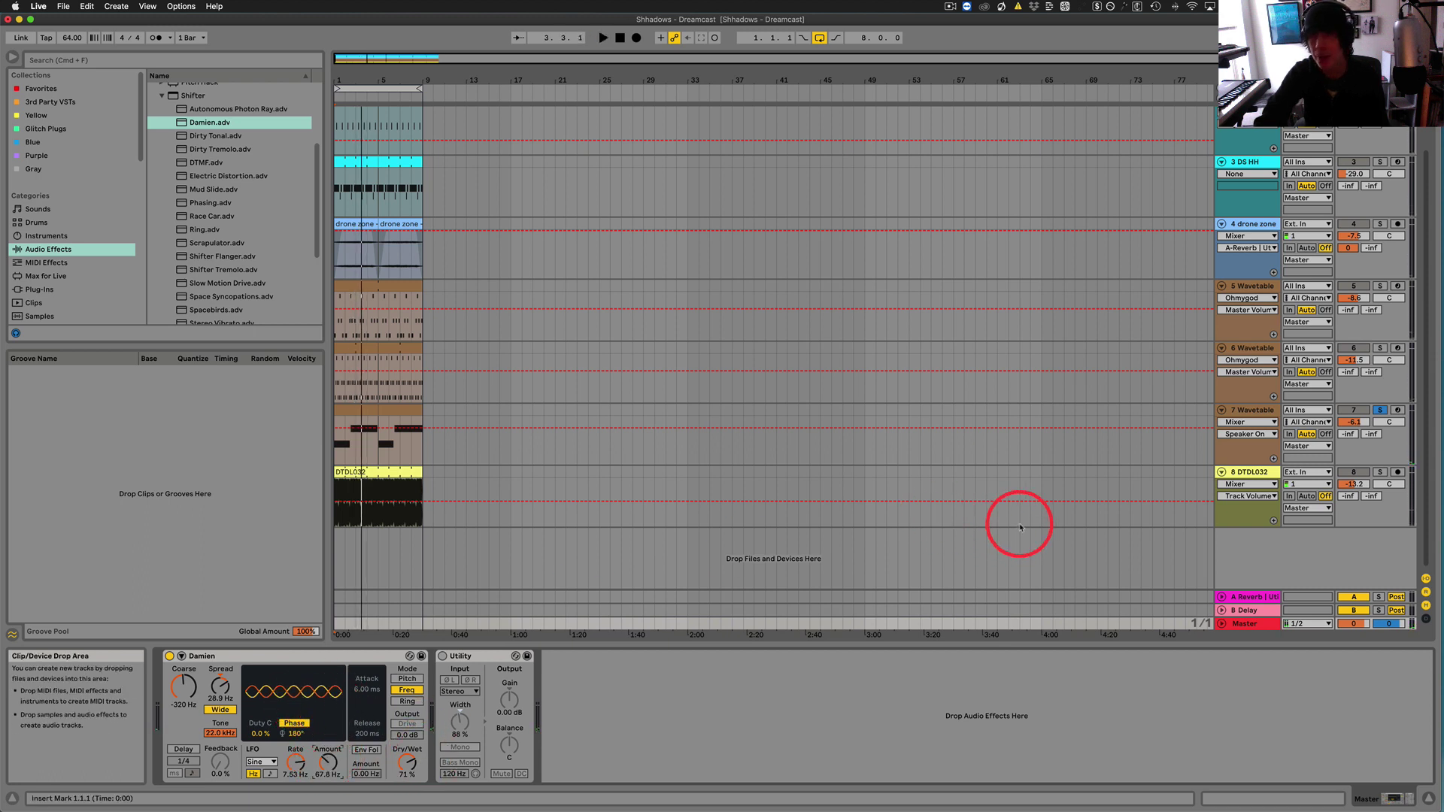
Replace Damien with the Dirty Tonal preset and audition it with track 8 DTDL032 soloed
click(181, 136)
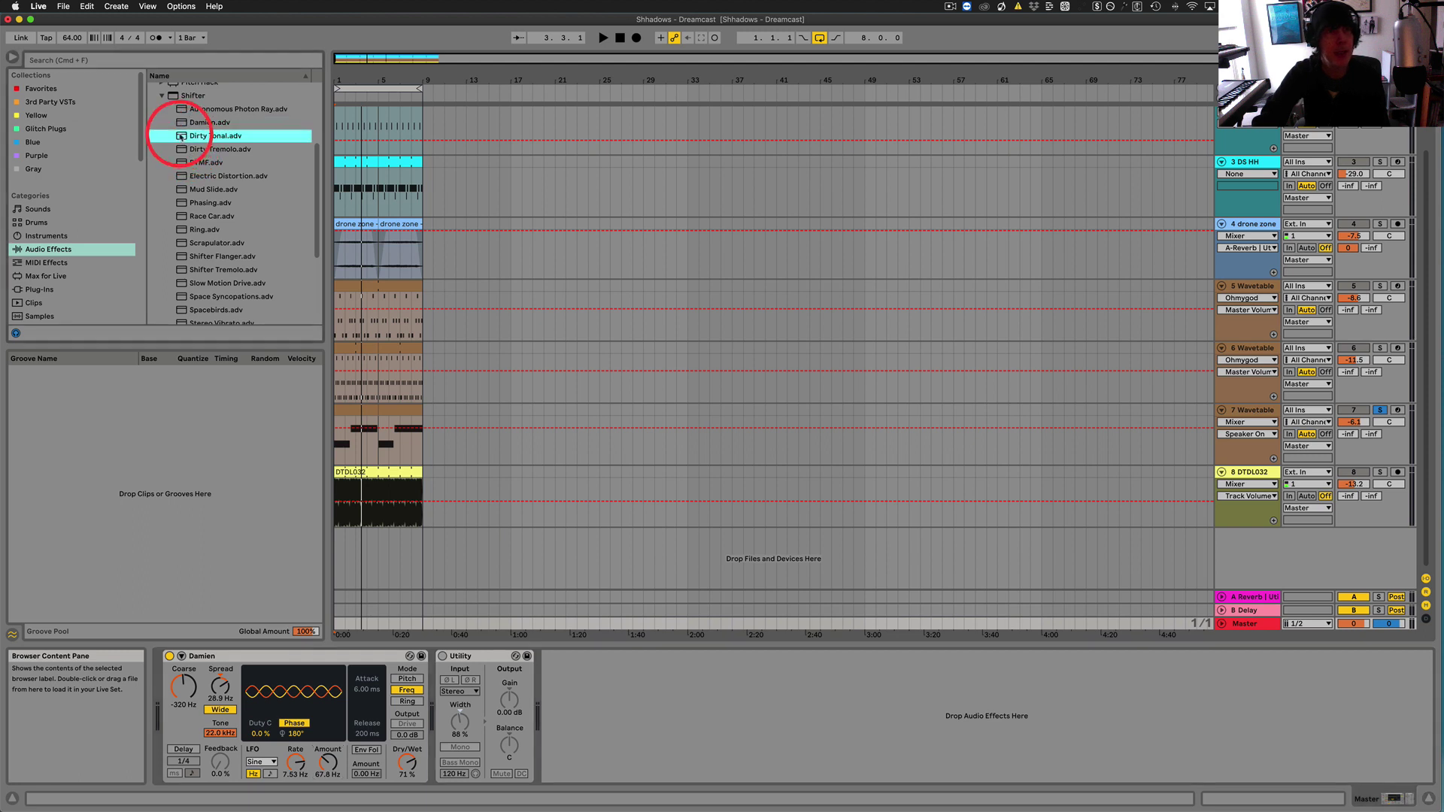
drag(268, 597, 272, 652)
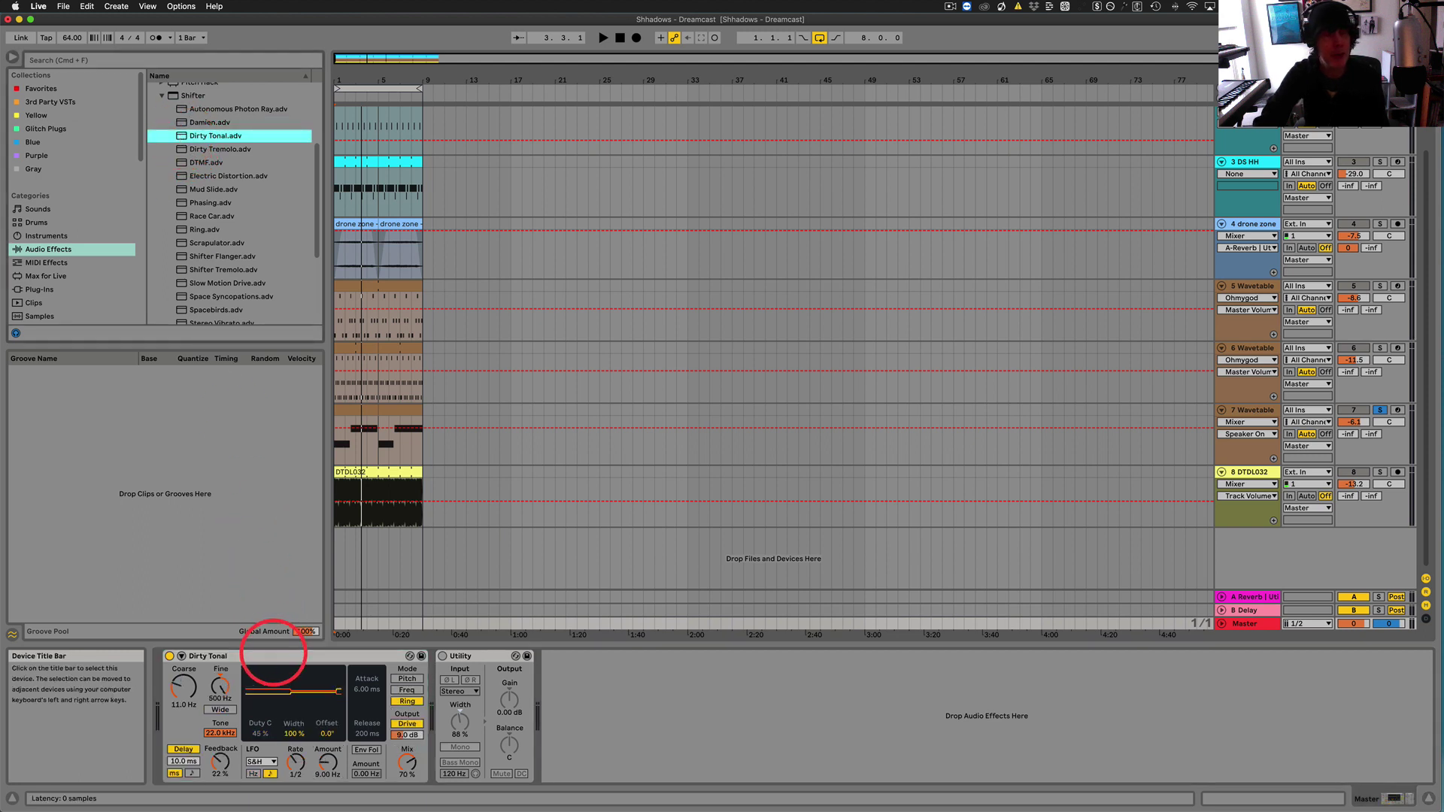
key(space)
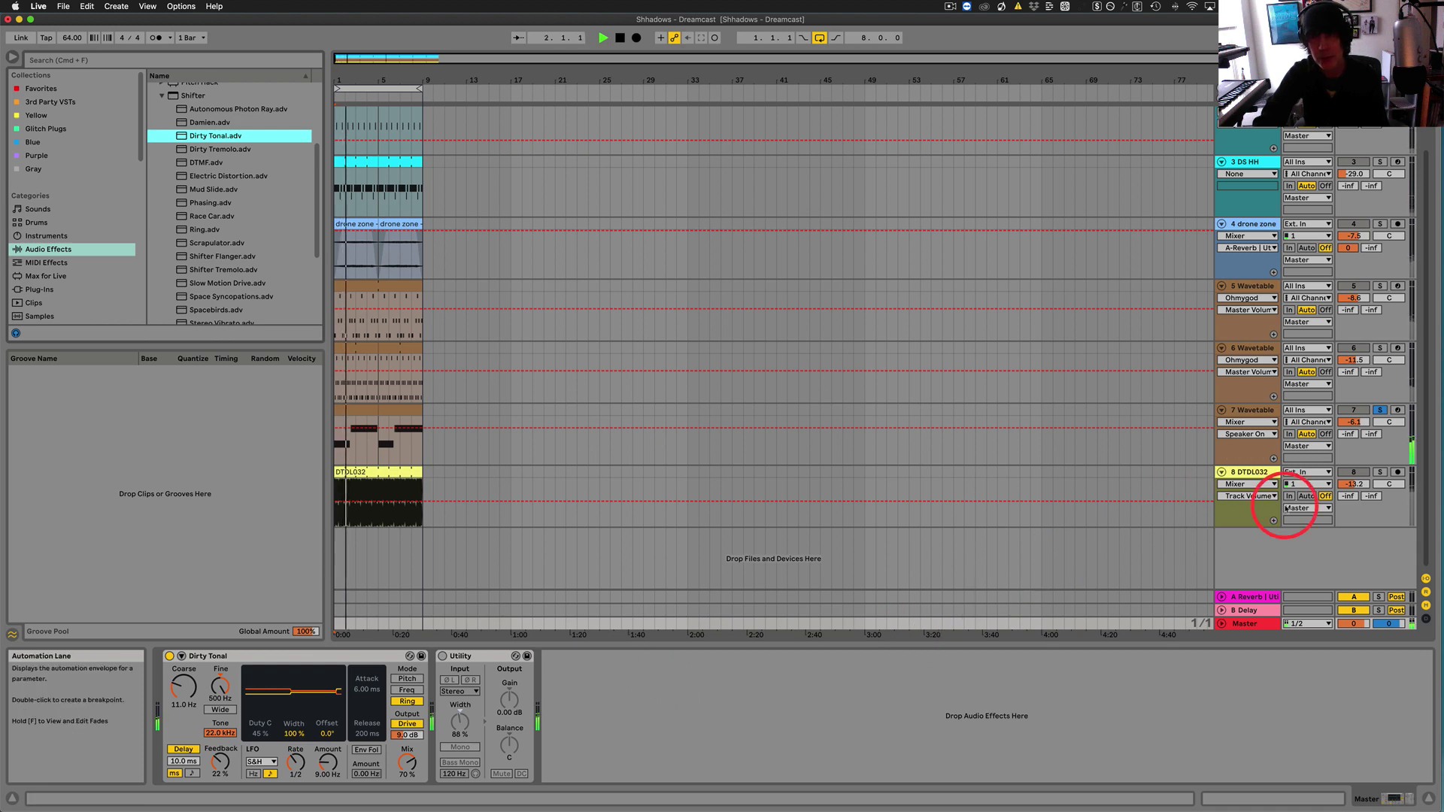
click(1381, 473)
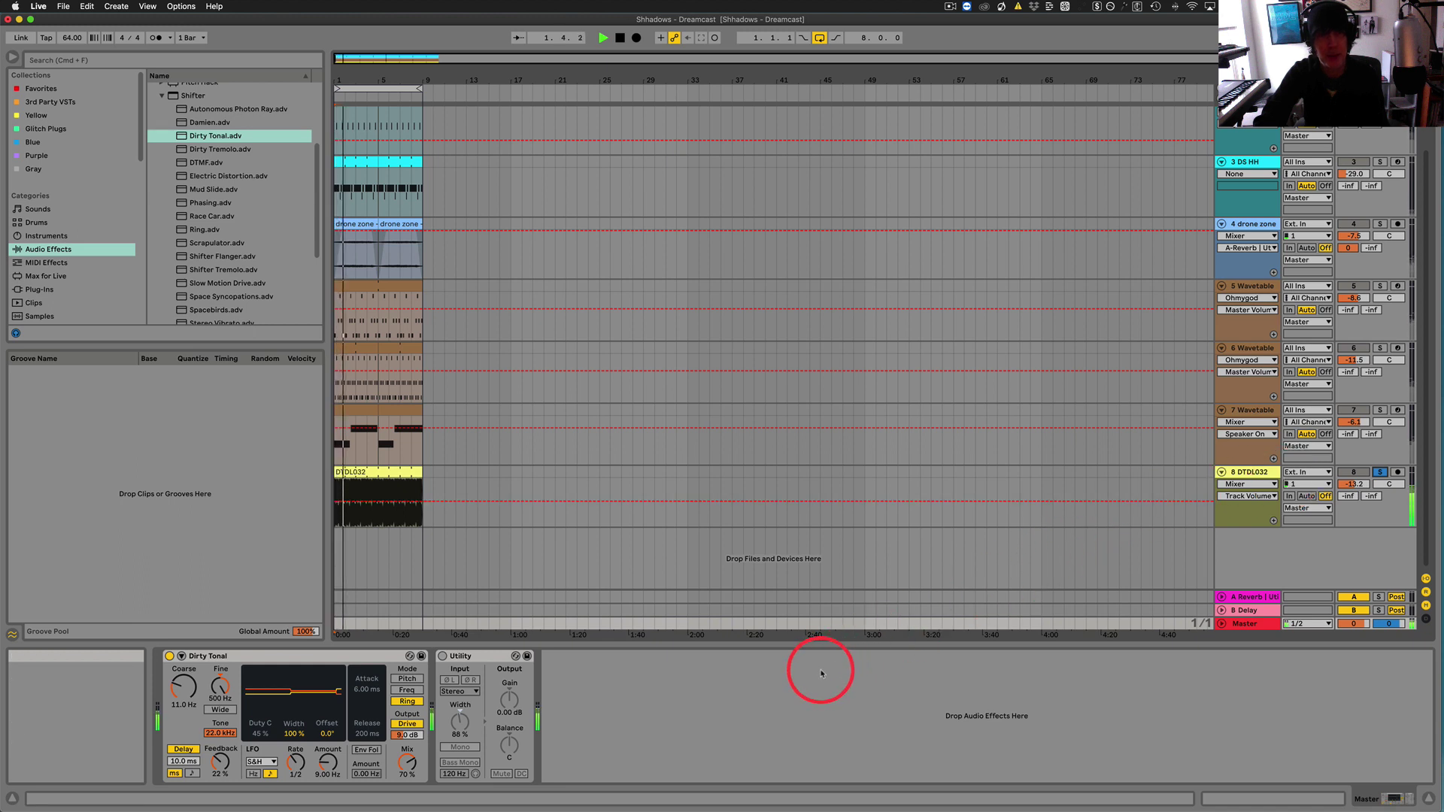
key(space)
Replace the Dirty Tonal device with the Dirty Tremolo preset
click(219, 149)
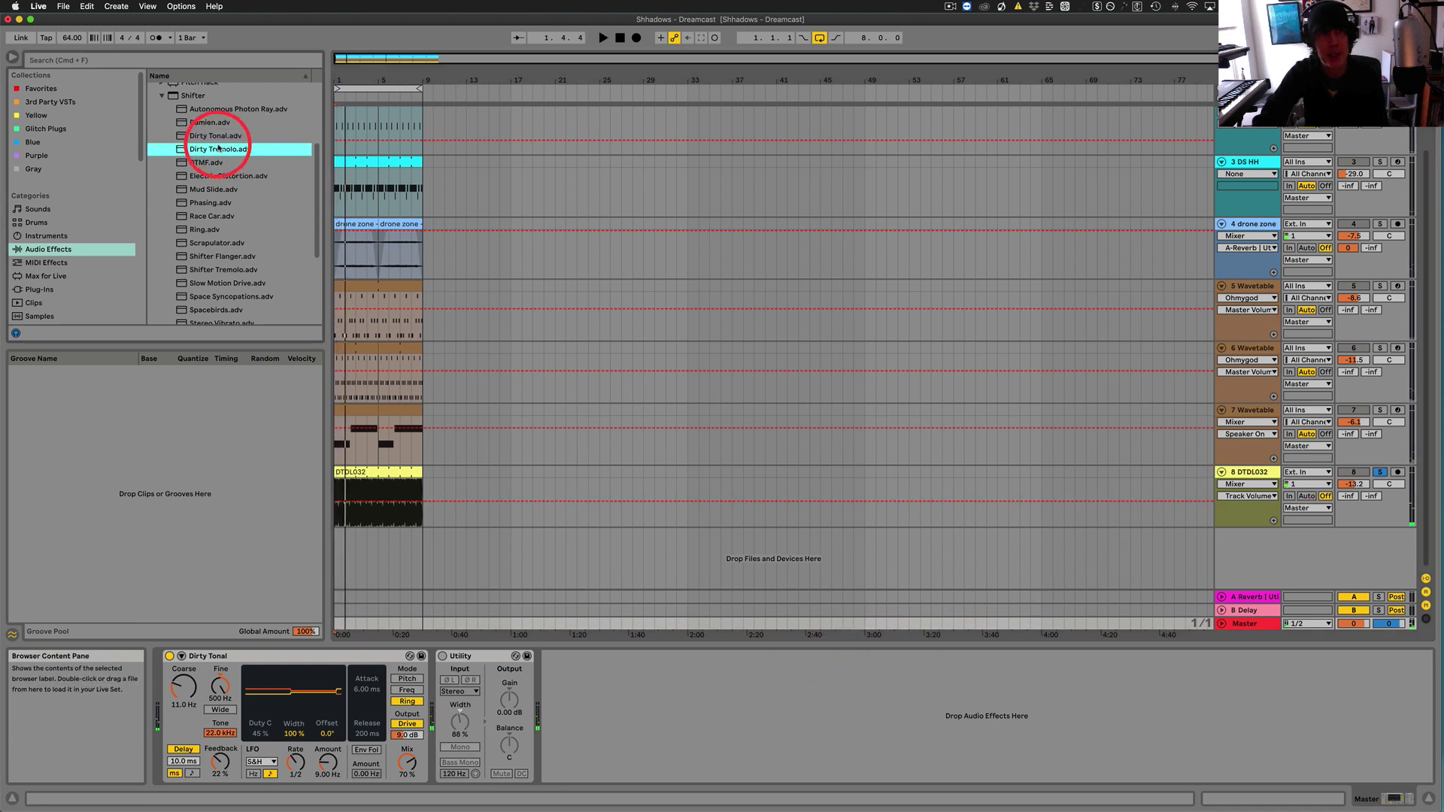
click(242, 686)
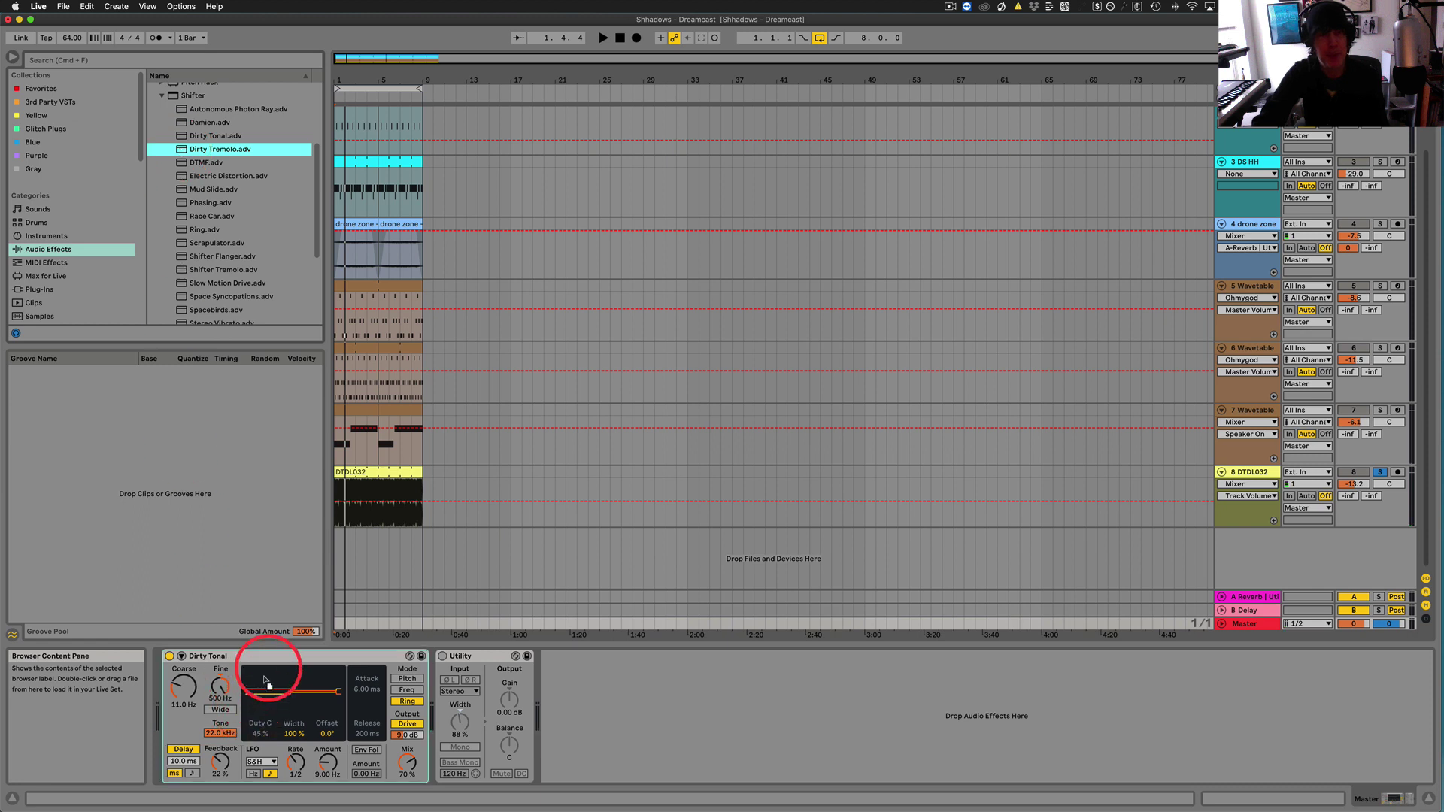
drag(276, 665, 275, 666)
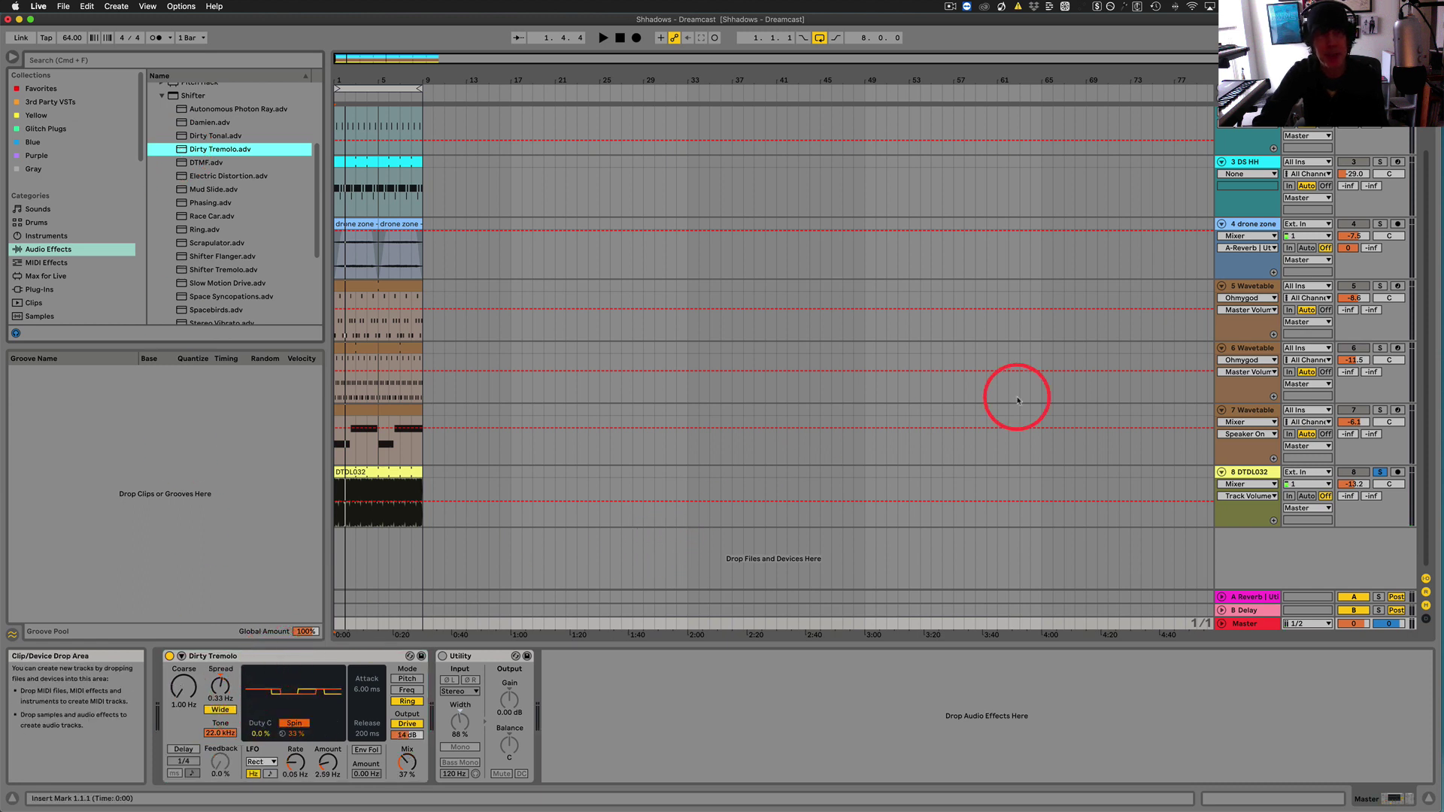
Audition Dirty Tremolo with track 6, then track 5, then track 8 soloed
click(1381, 348)
key(space)
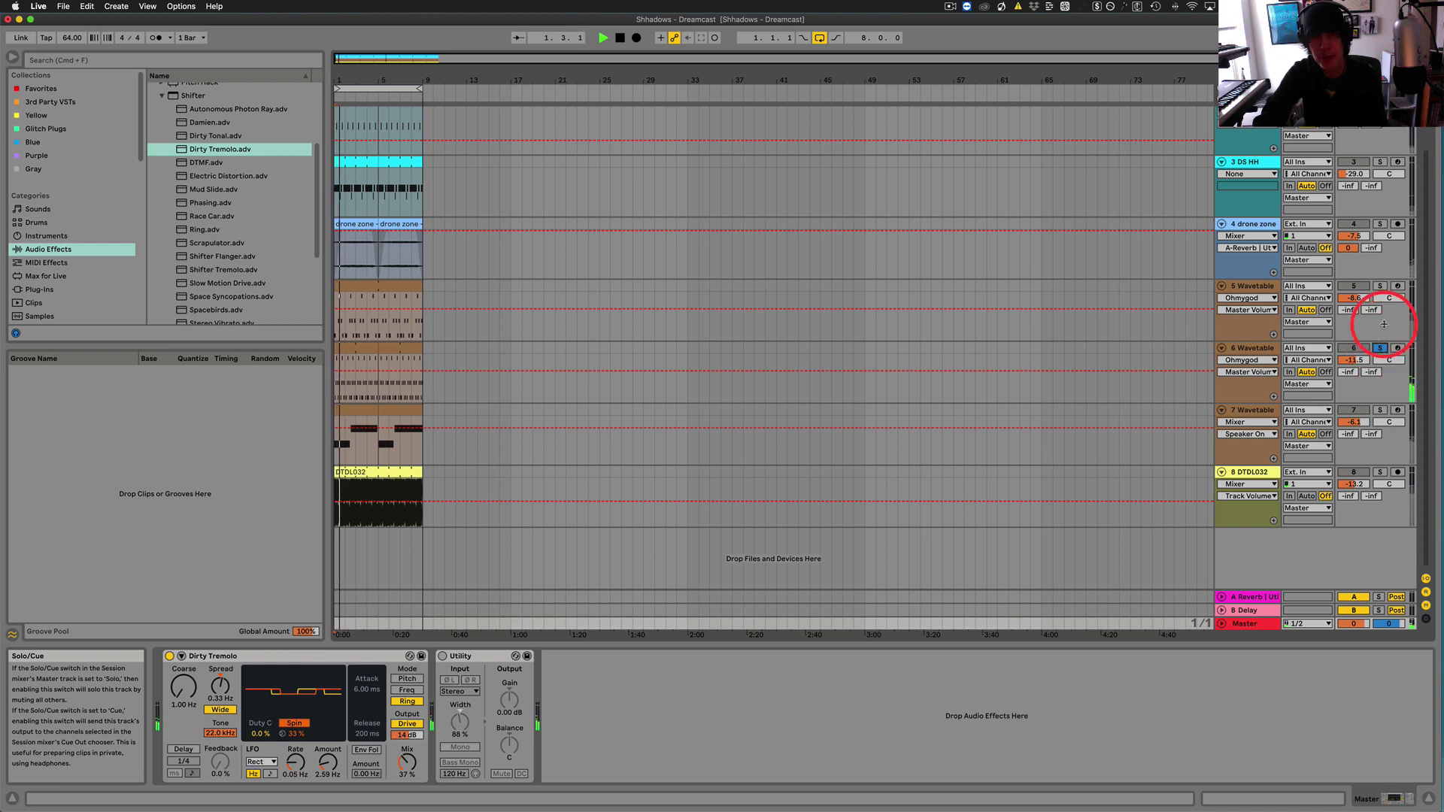
click(1380, 286)
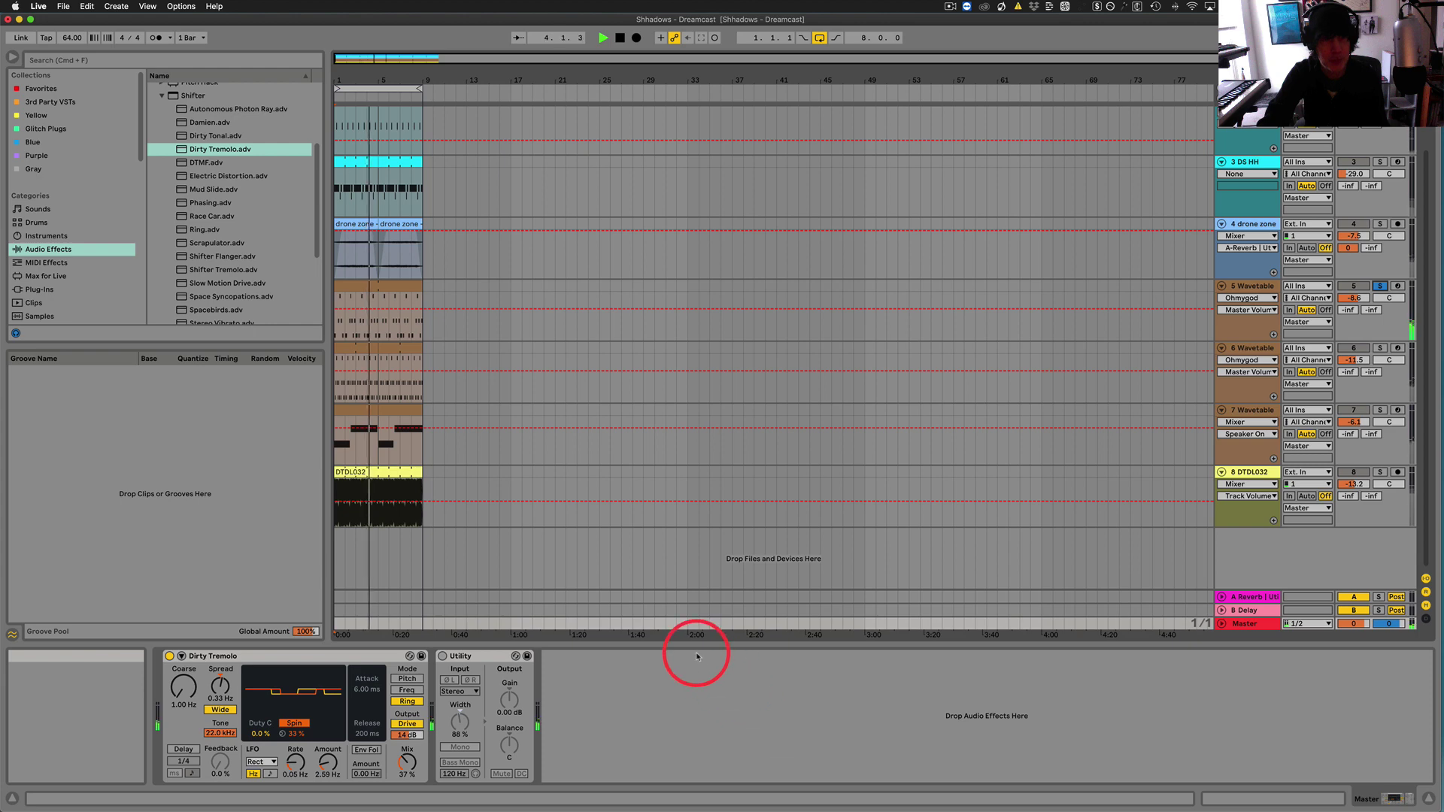
key(space)
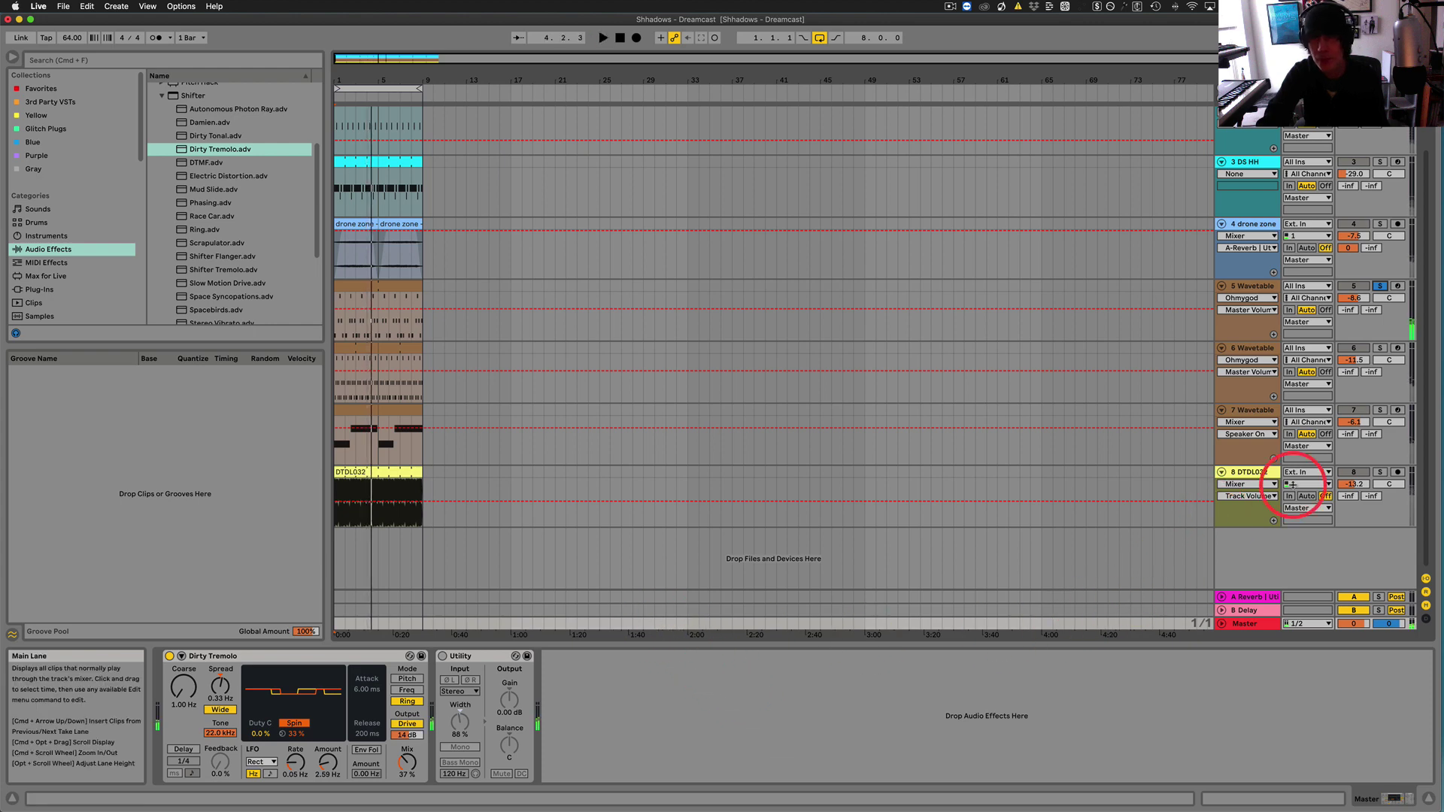
click(1381, 472)
key(space)
Bypass Dirty Tremolo to compare with the dry sound, re-enable it, and stop playback
click(870, 723)
click(710, 728)
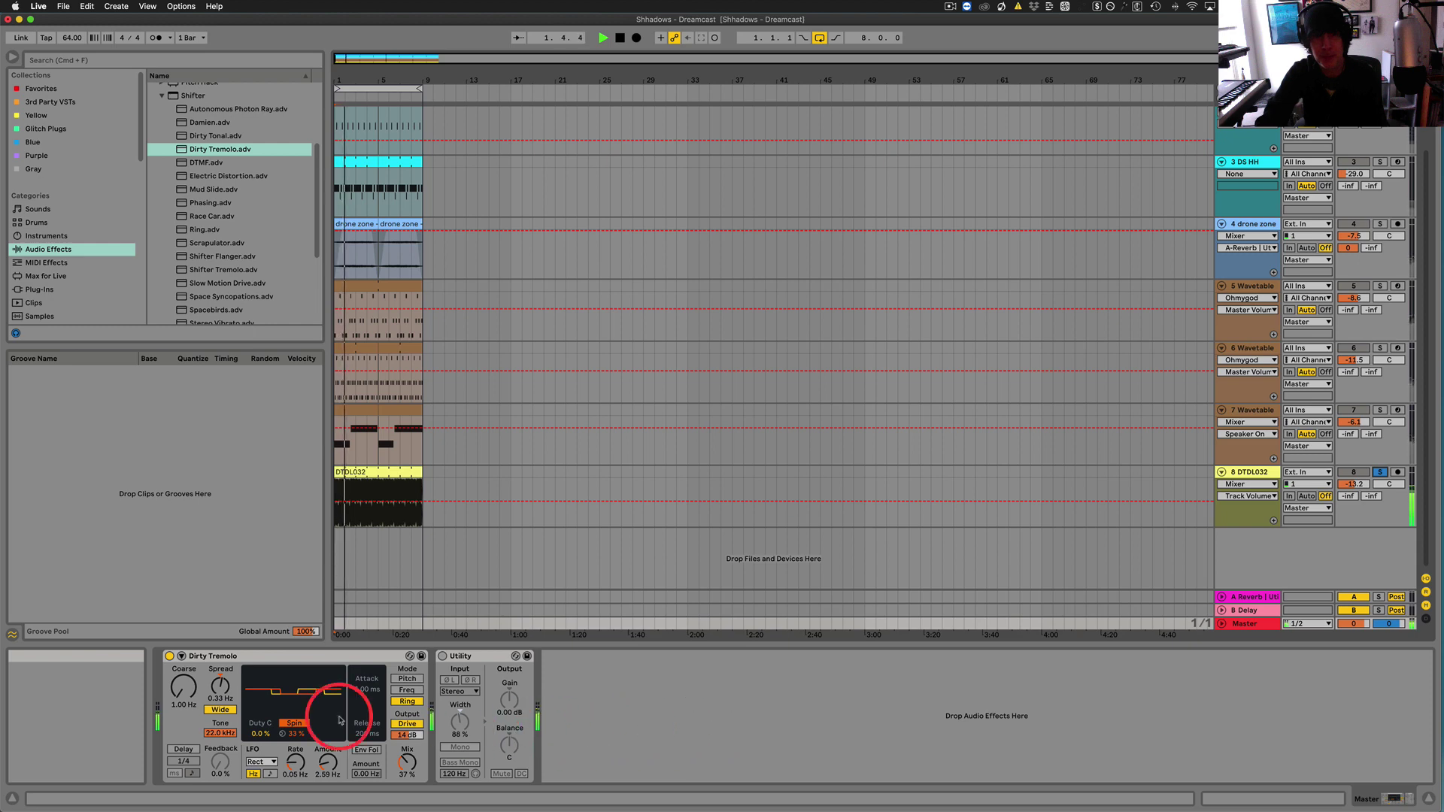
click(169, 656)
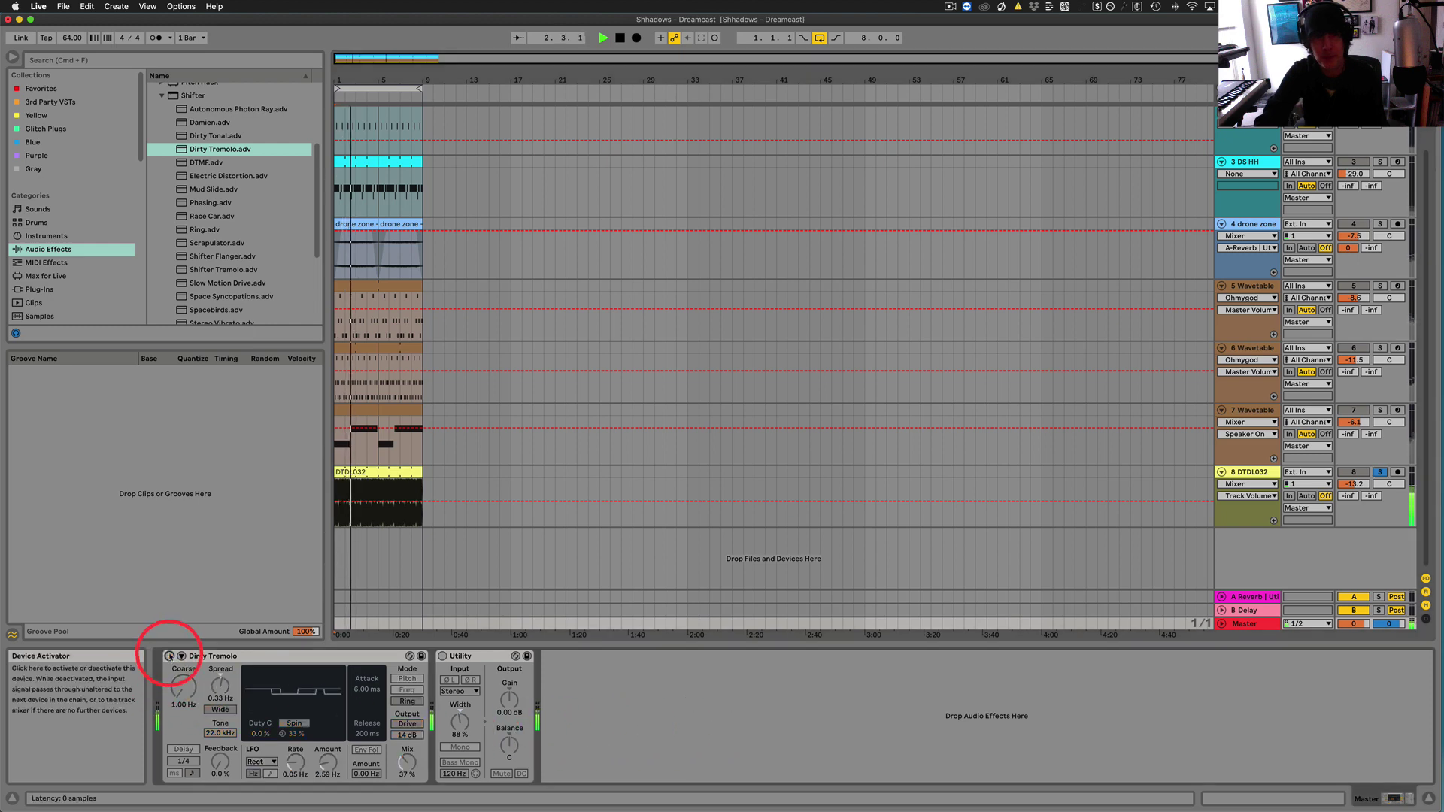
click(169, 656)
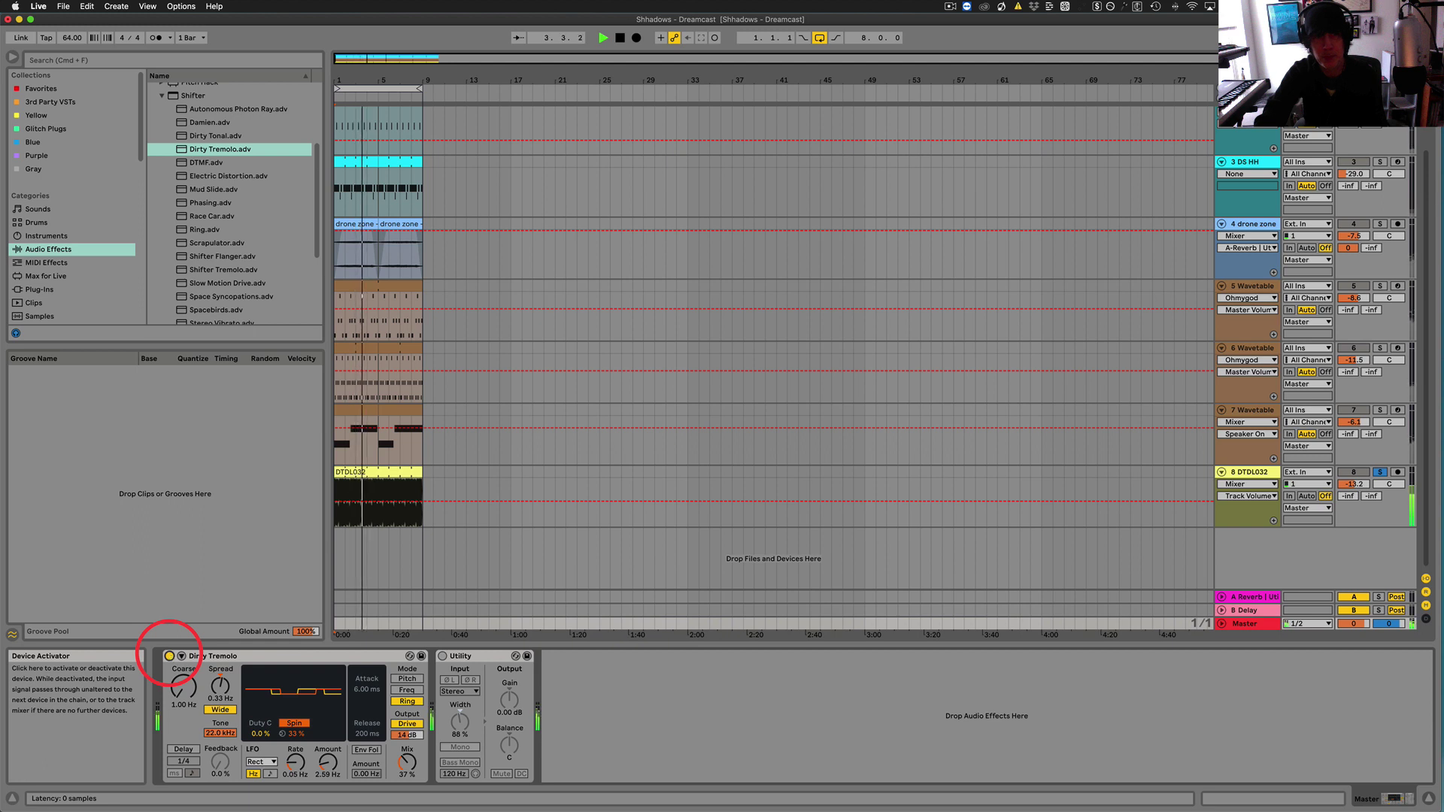
key(space)
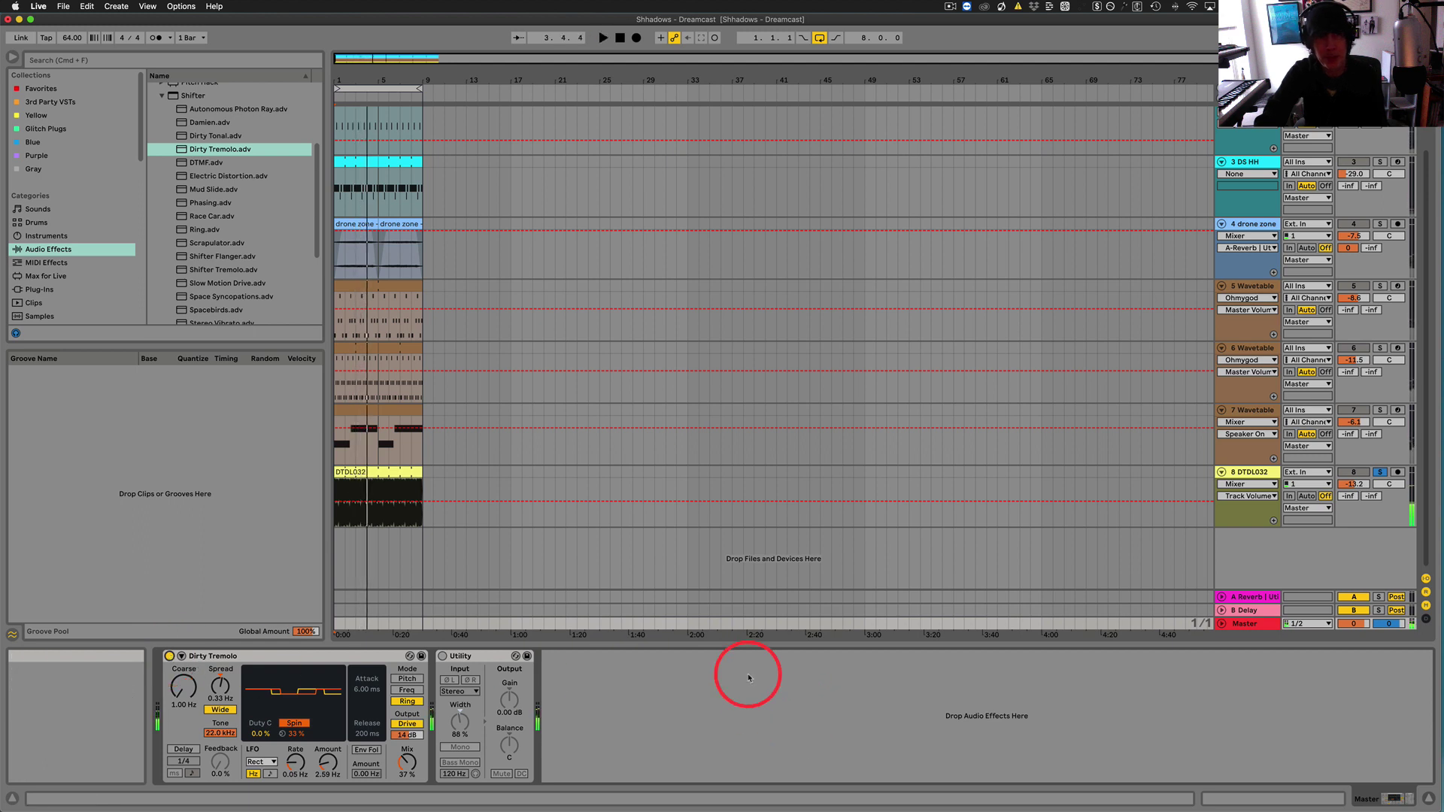
Load the Electric Distortion preset over Dirty Tremolo and solo track 7
click(182, 177)
drag(182, 177, 251, 662)
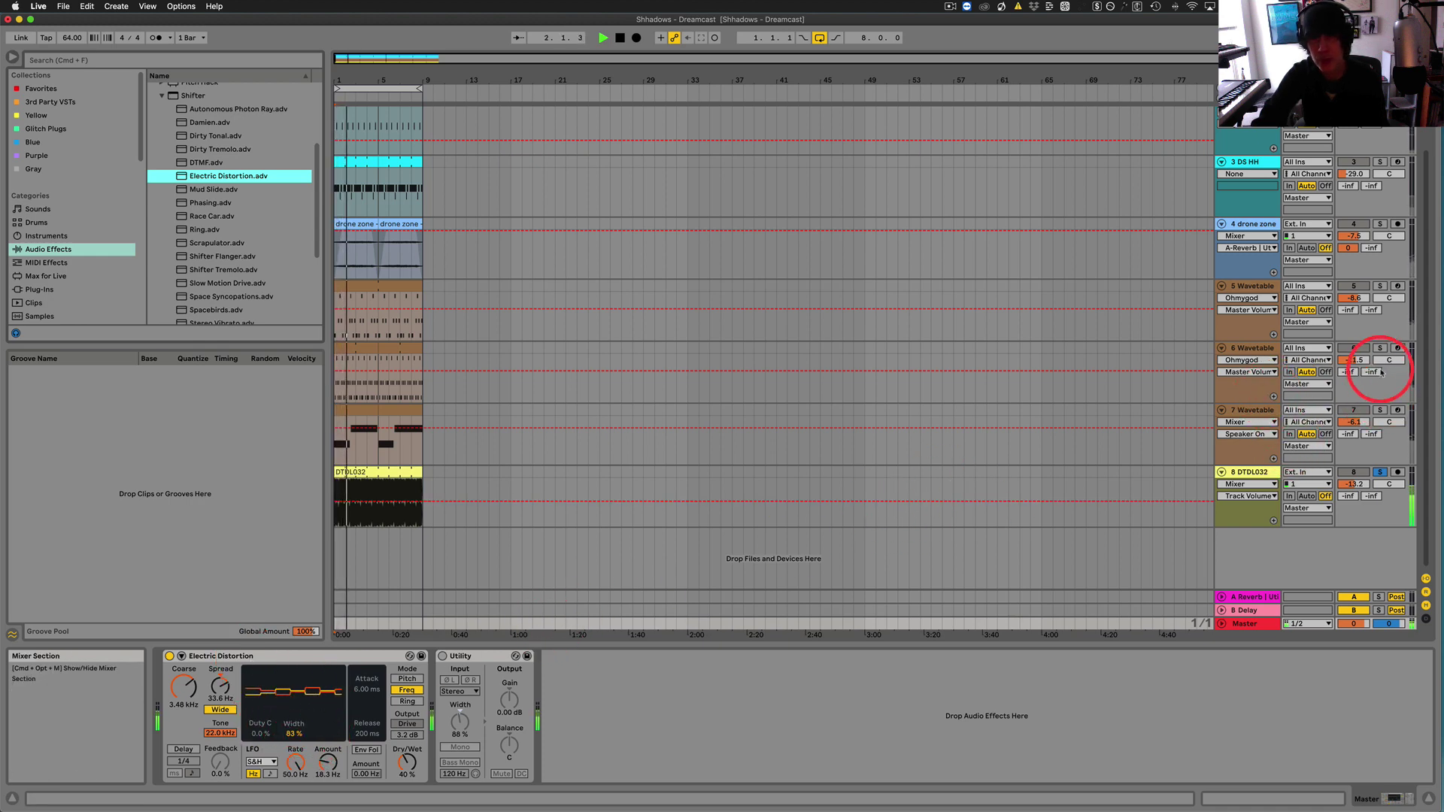
click(1380, 410)
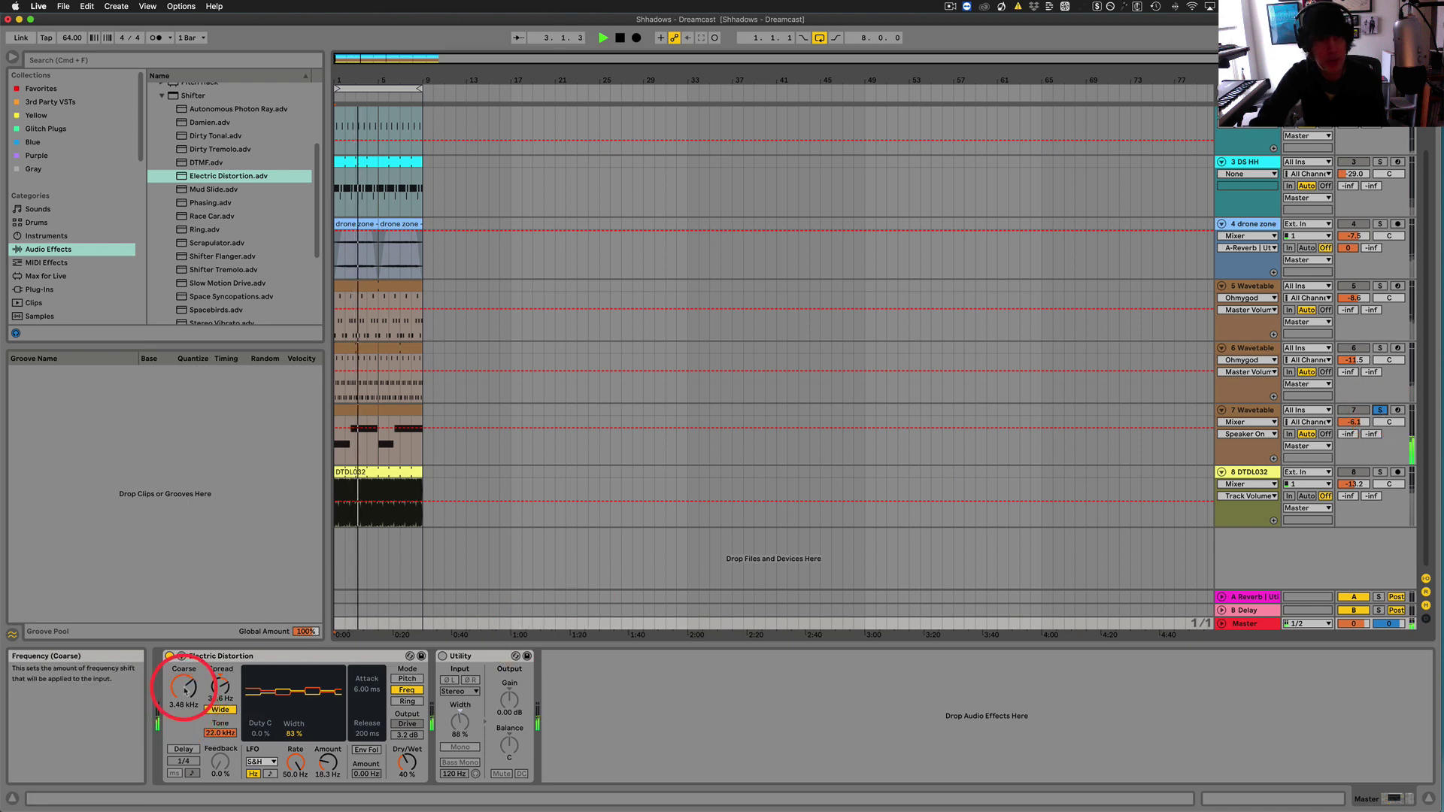
Lower Coarse to 1.92 kHz and LFO Amount to 45.9 Hz, then stop playback
drag(187, 686, 185, 691)
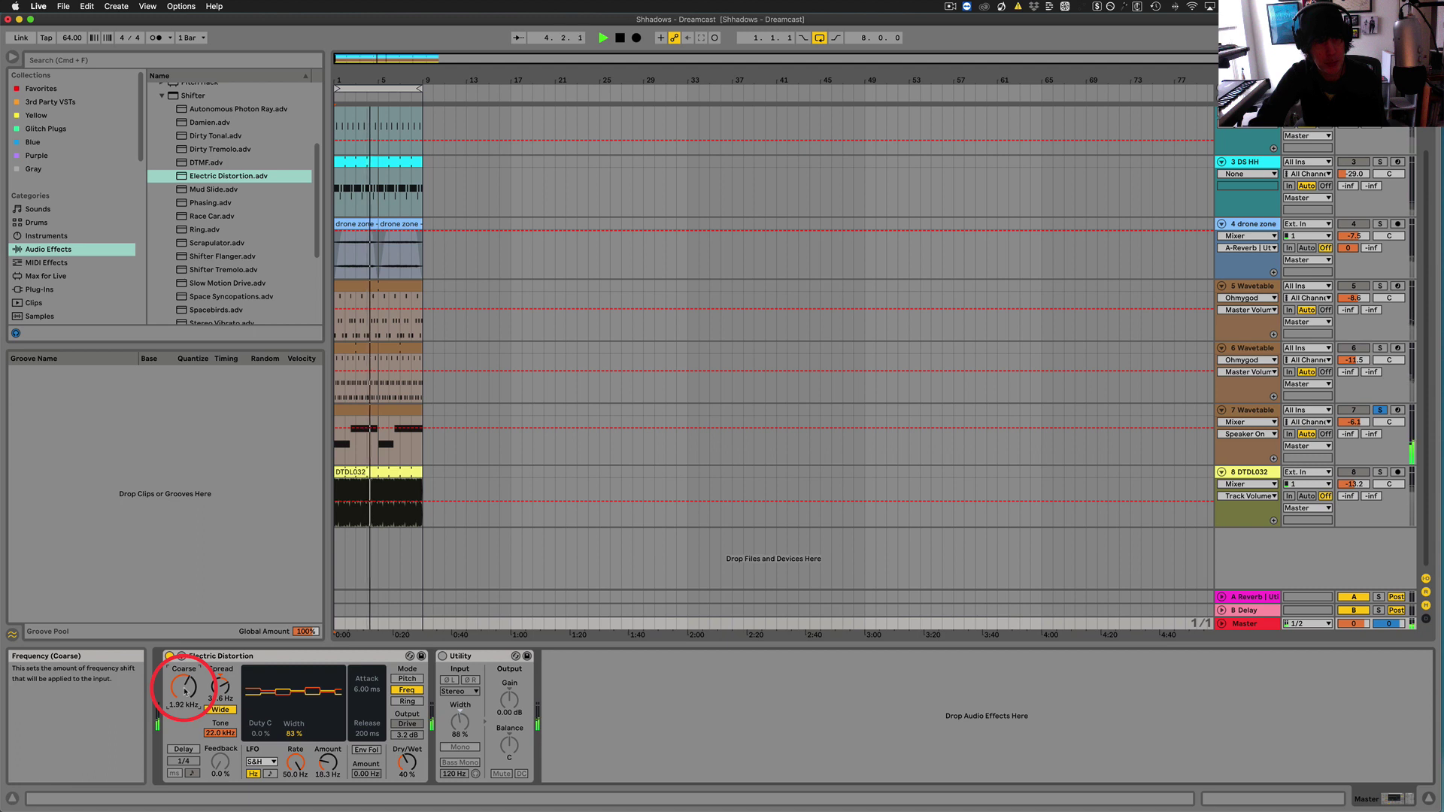
click(327, 758)
drag(328, 752, 328, 763)
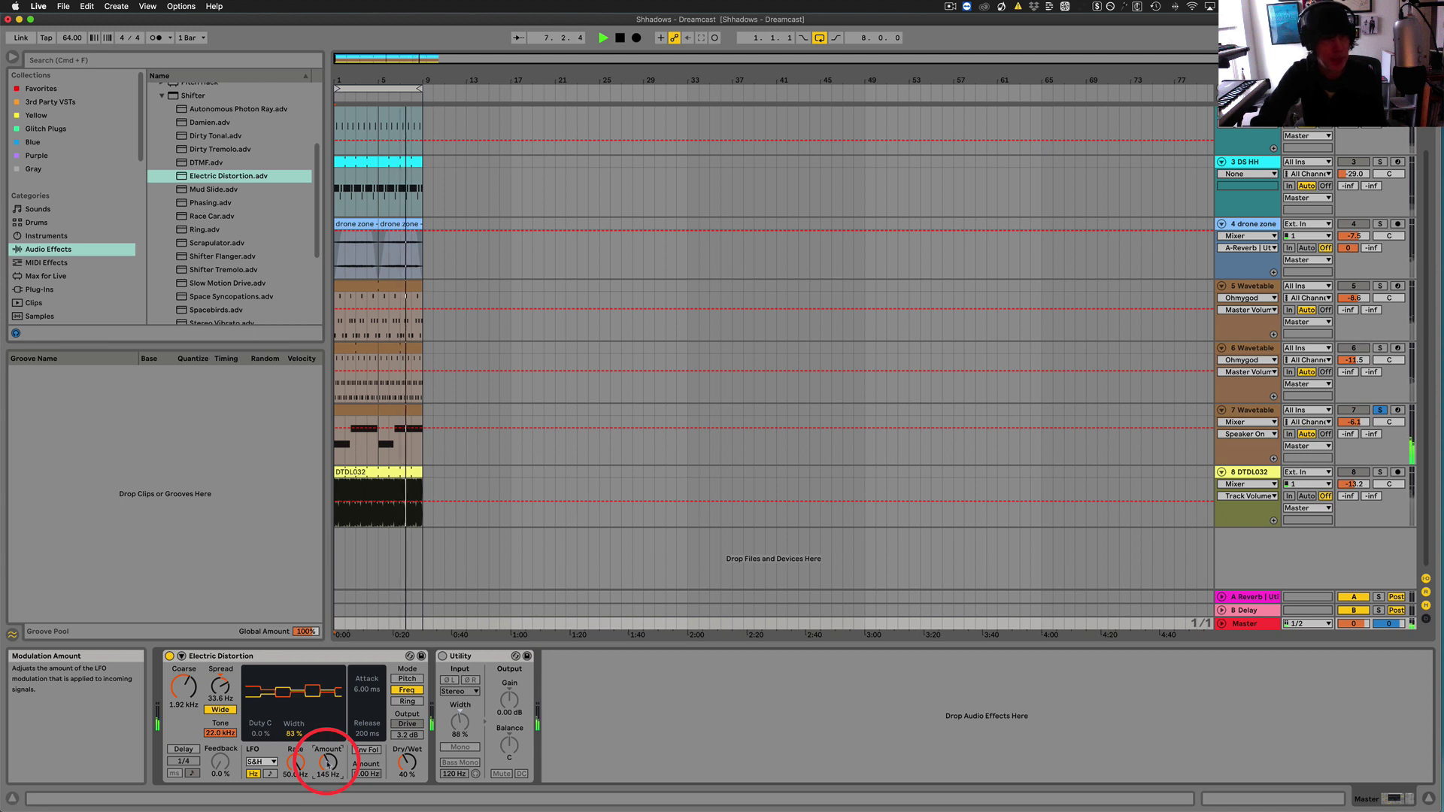
scroll(327, 763, up, 3)
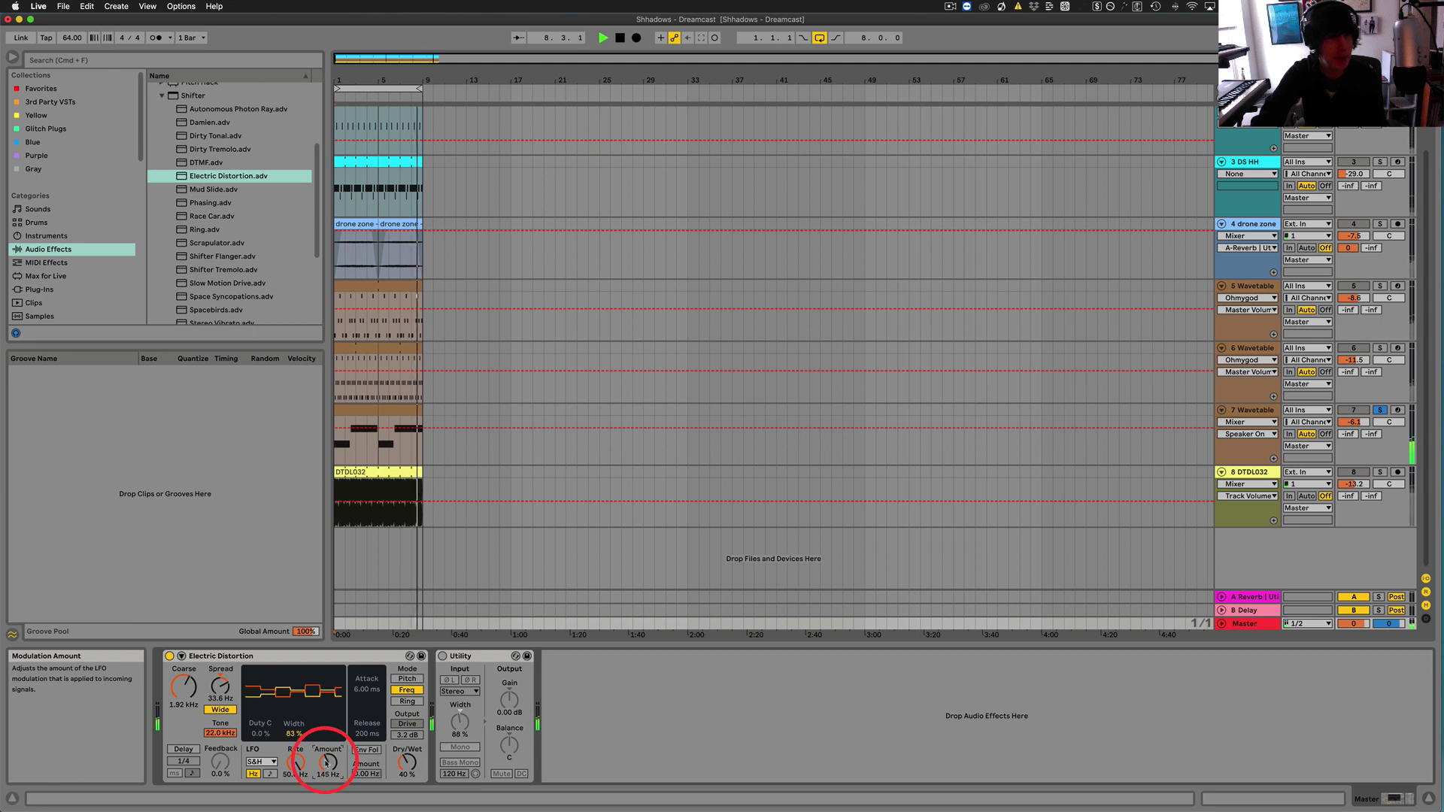
scroll(327, 763, down, 5)
key(space)
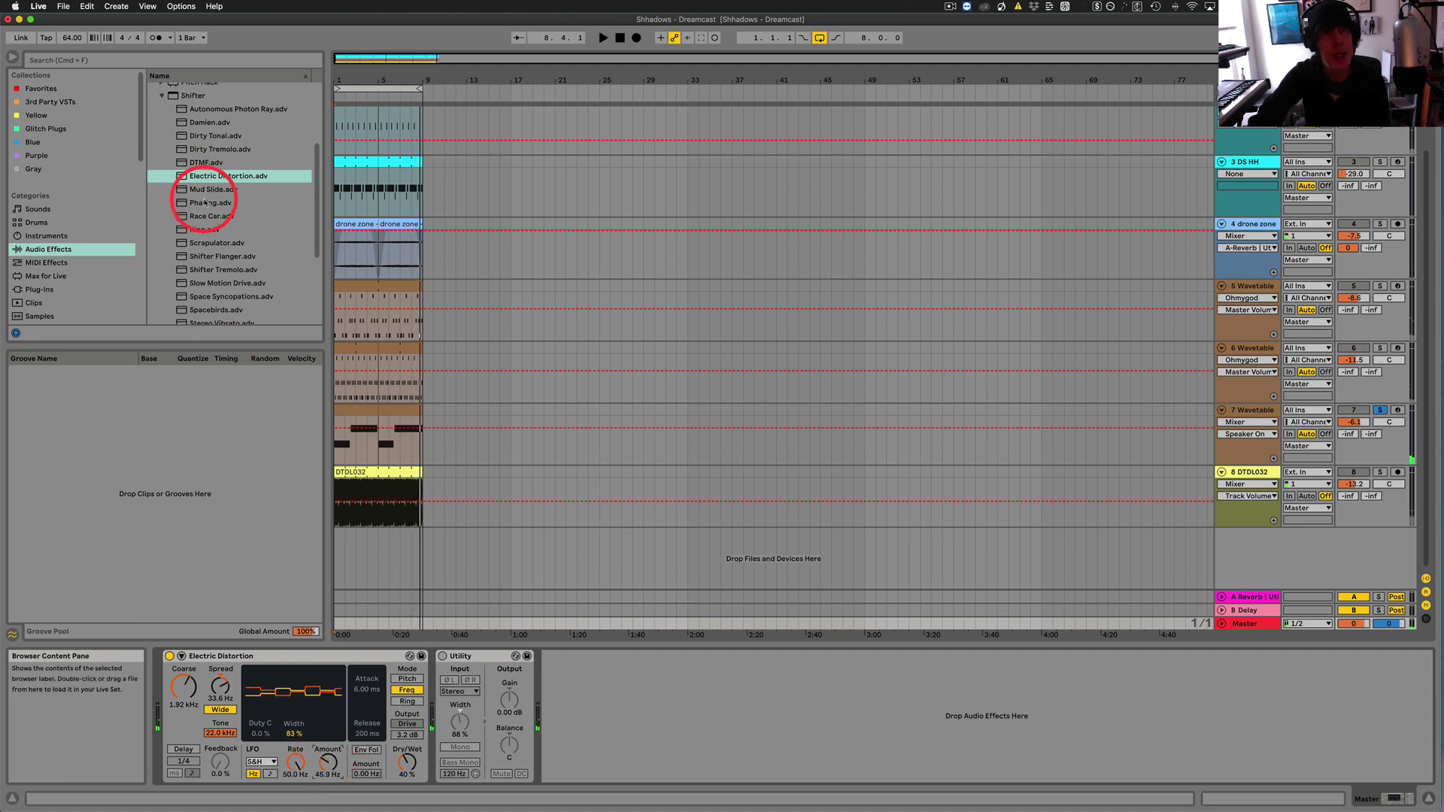
Load the Mud Slide preset in place of Electric Distortion and start playback
click(188, 190)
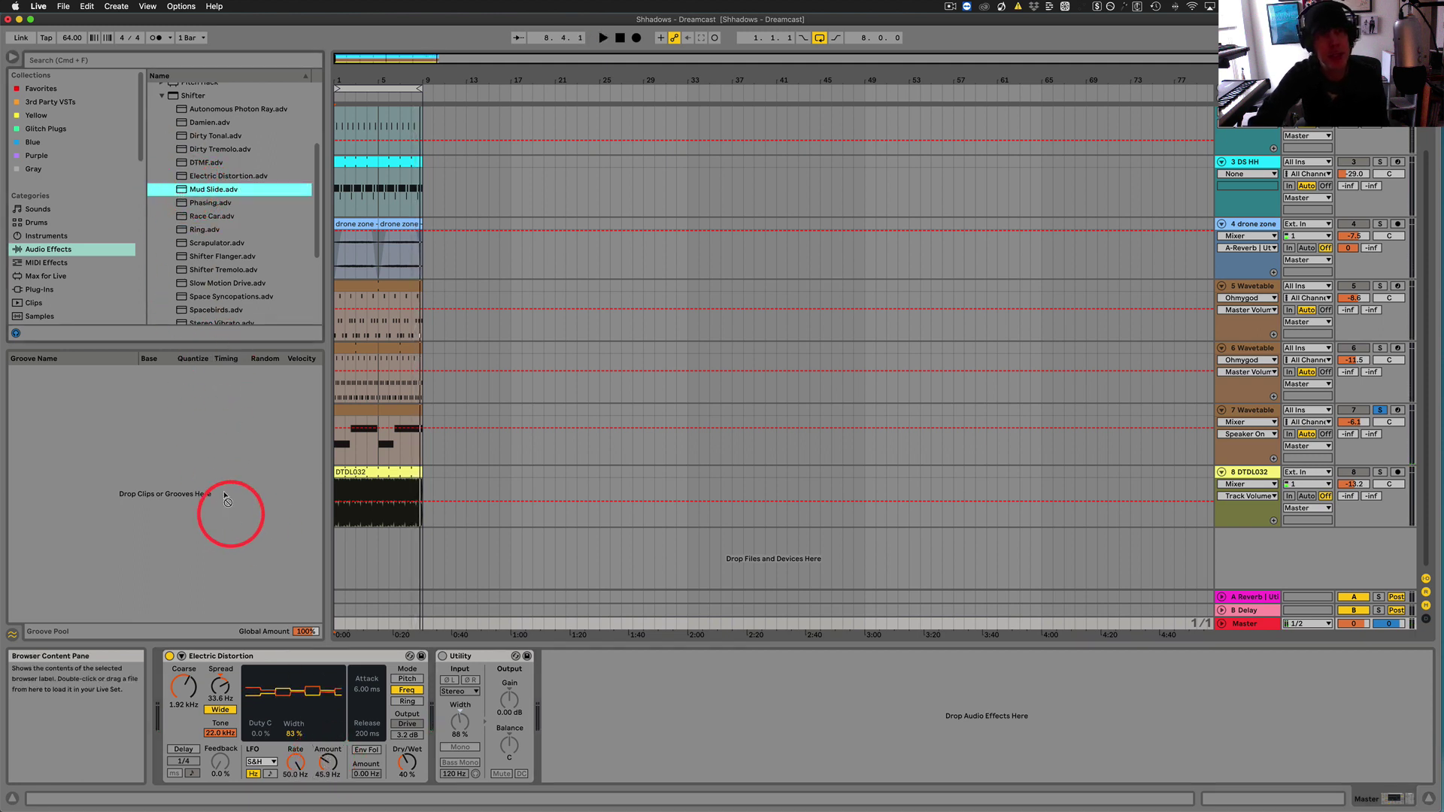
click(273, 658)
key(Return)
key(space)
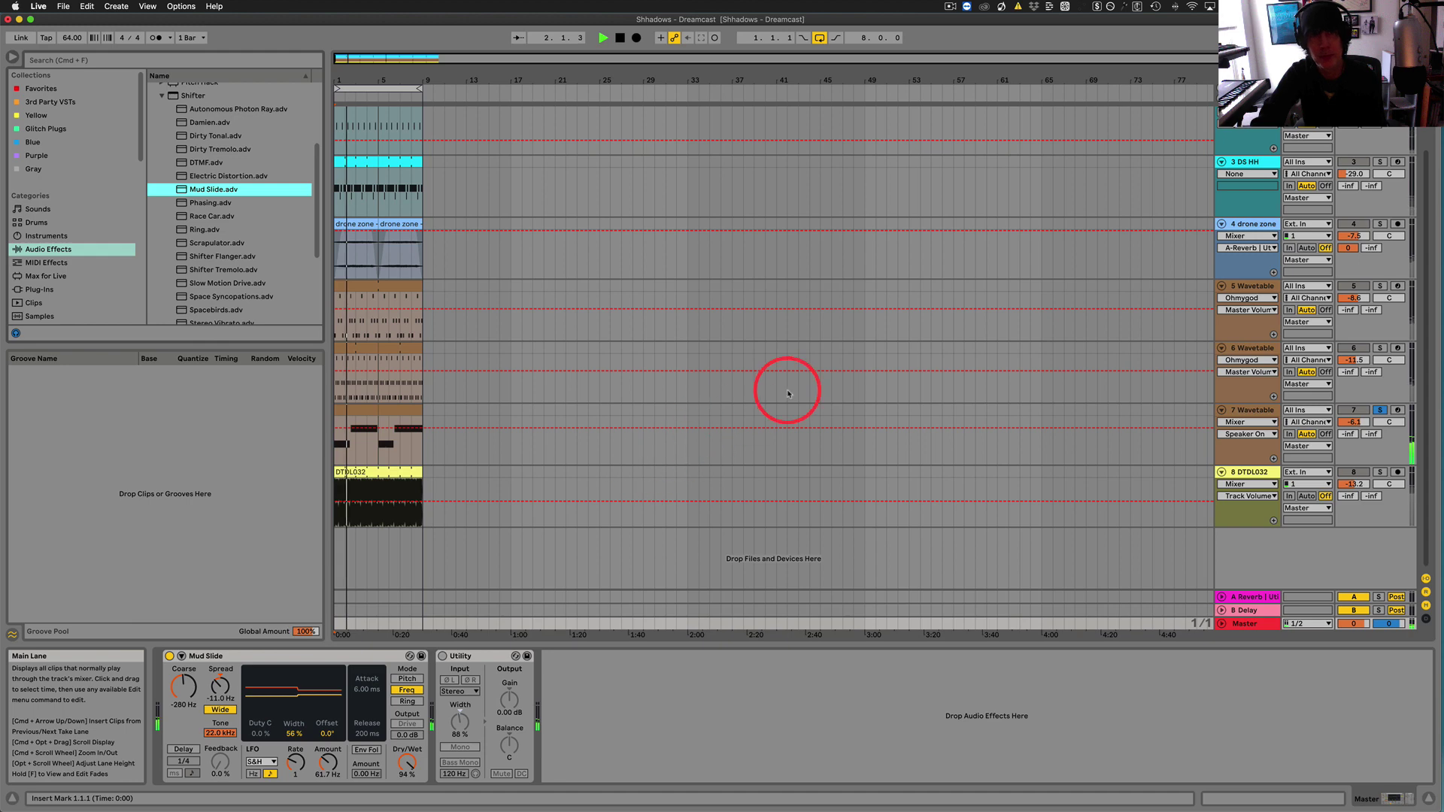
Solo track 5 and switch on Utility with its gain raised to 8.33 dB
click(1380, 286)
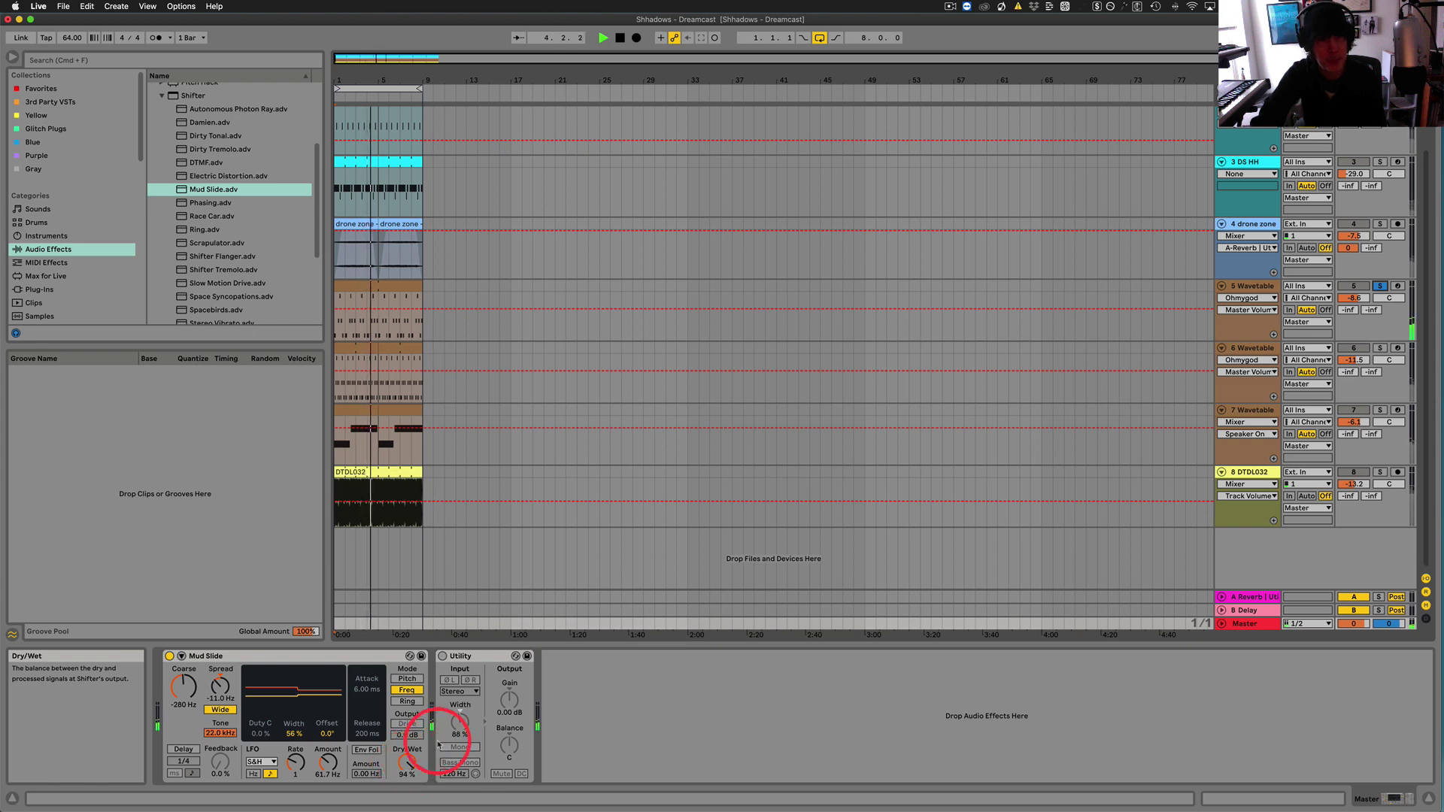
click(443, 656)
drag(509, 699, 512, 701)
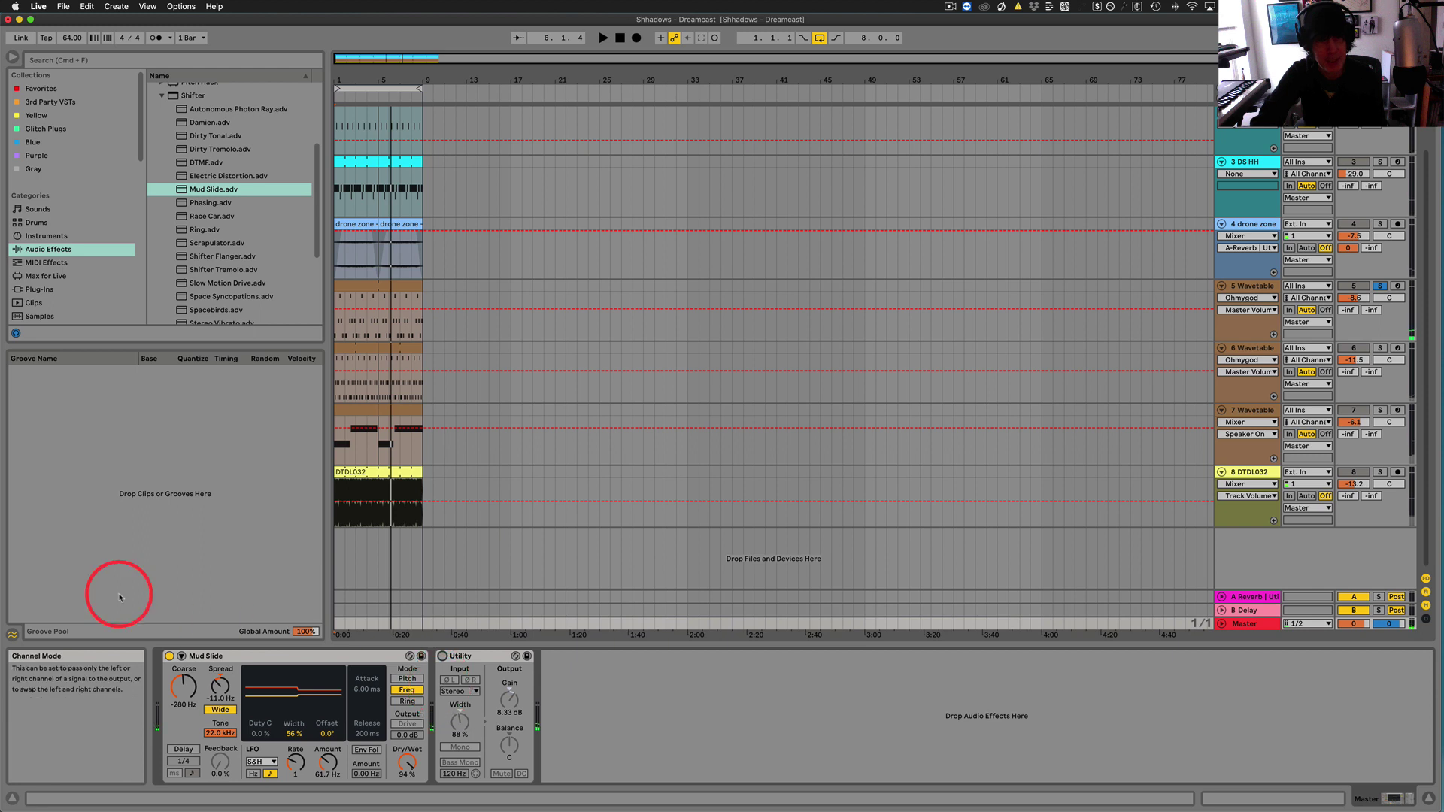
scroll(230, 207, down, 1)
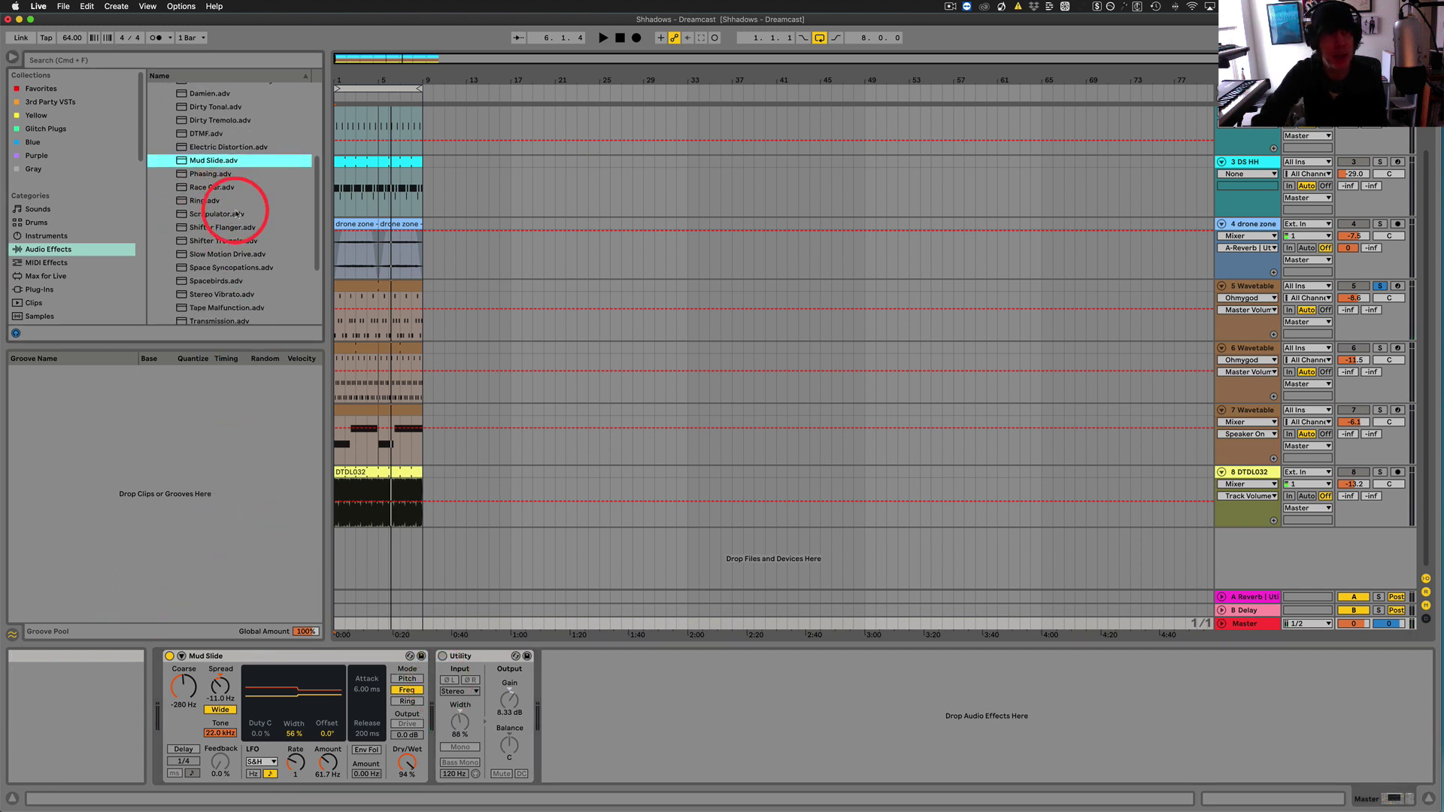
Play the Race Car preset loaded over Mud Slide, soloing track 8 and then track 7
double_click(181, 187)
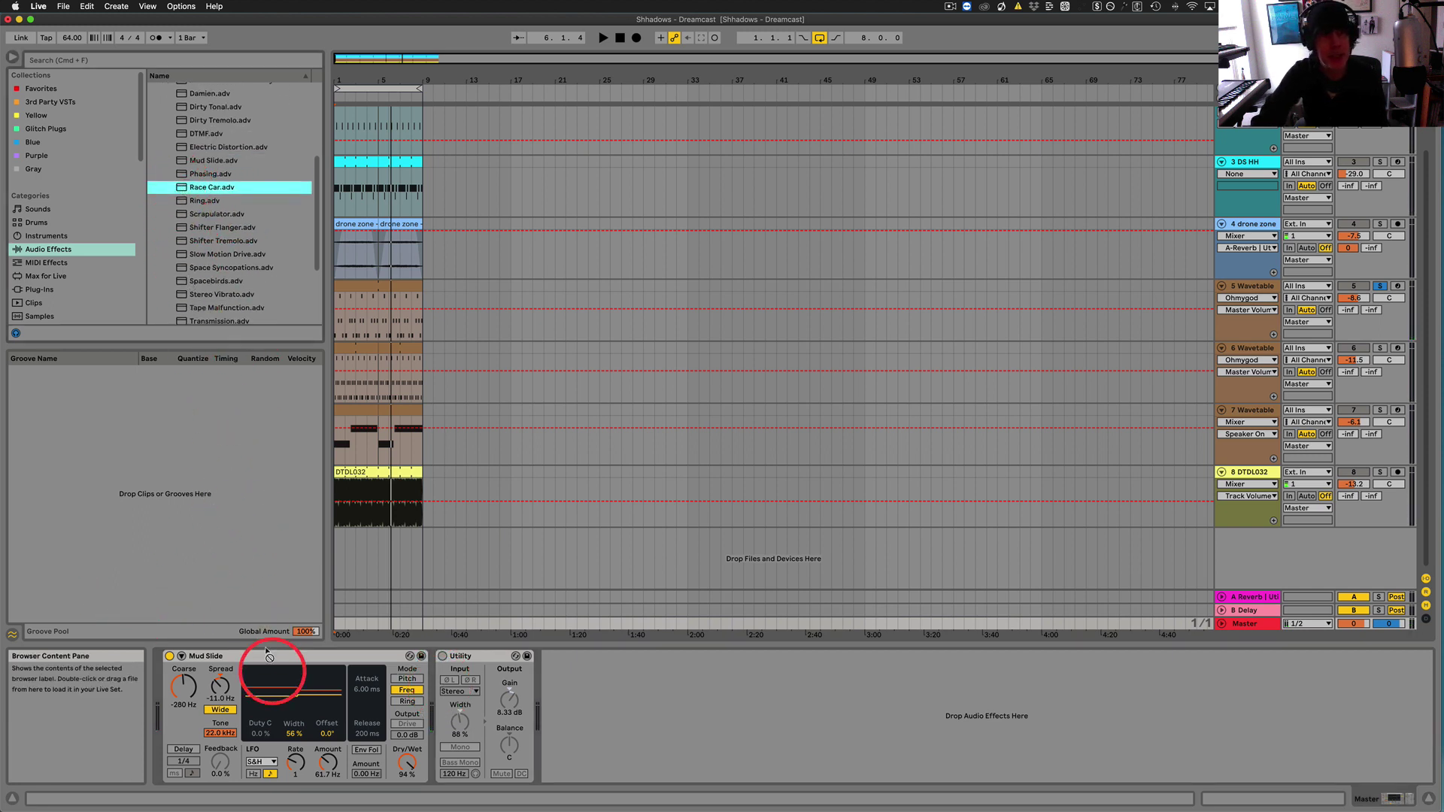
key(space)
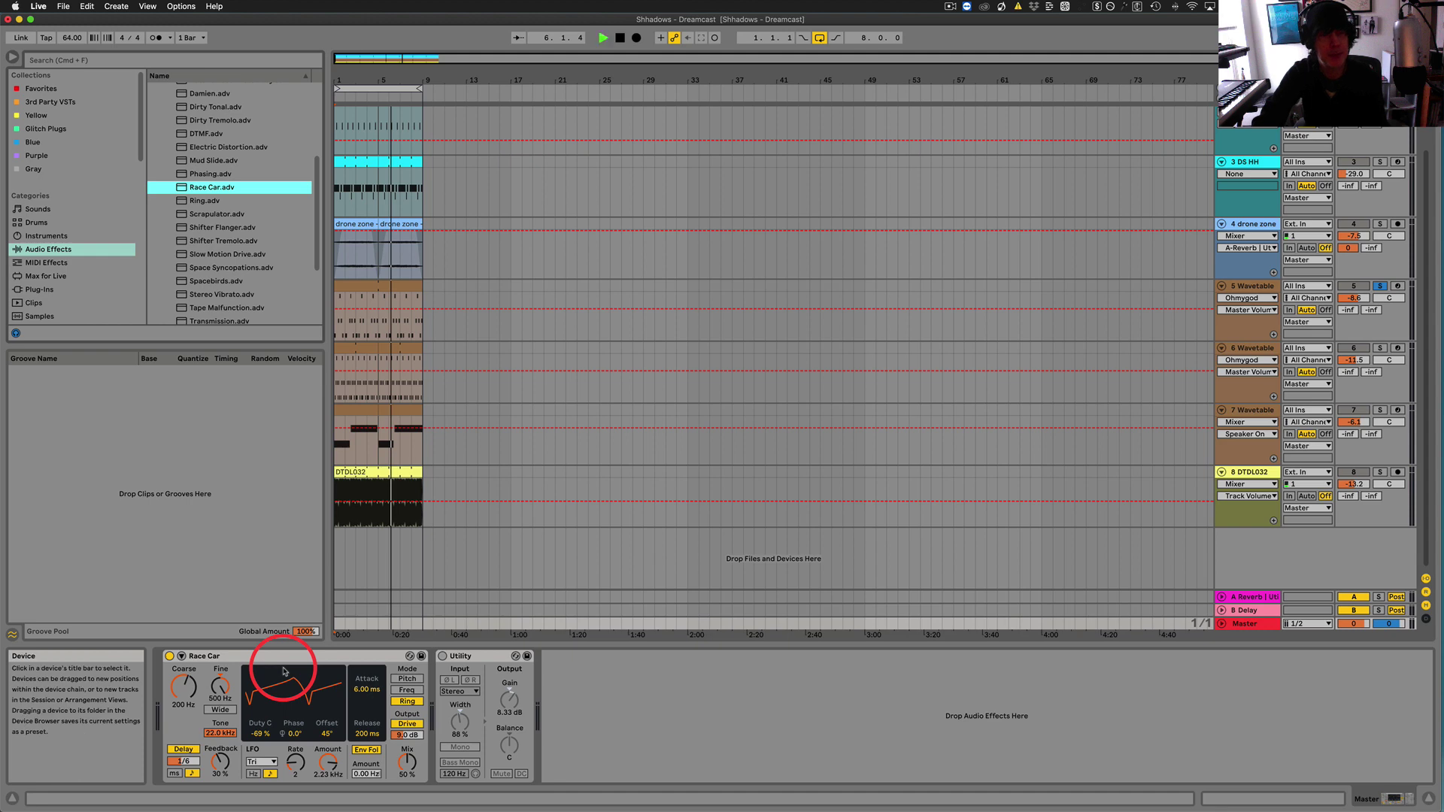
click(1380, 472)
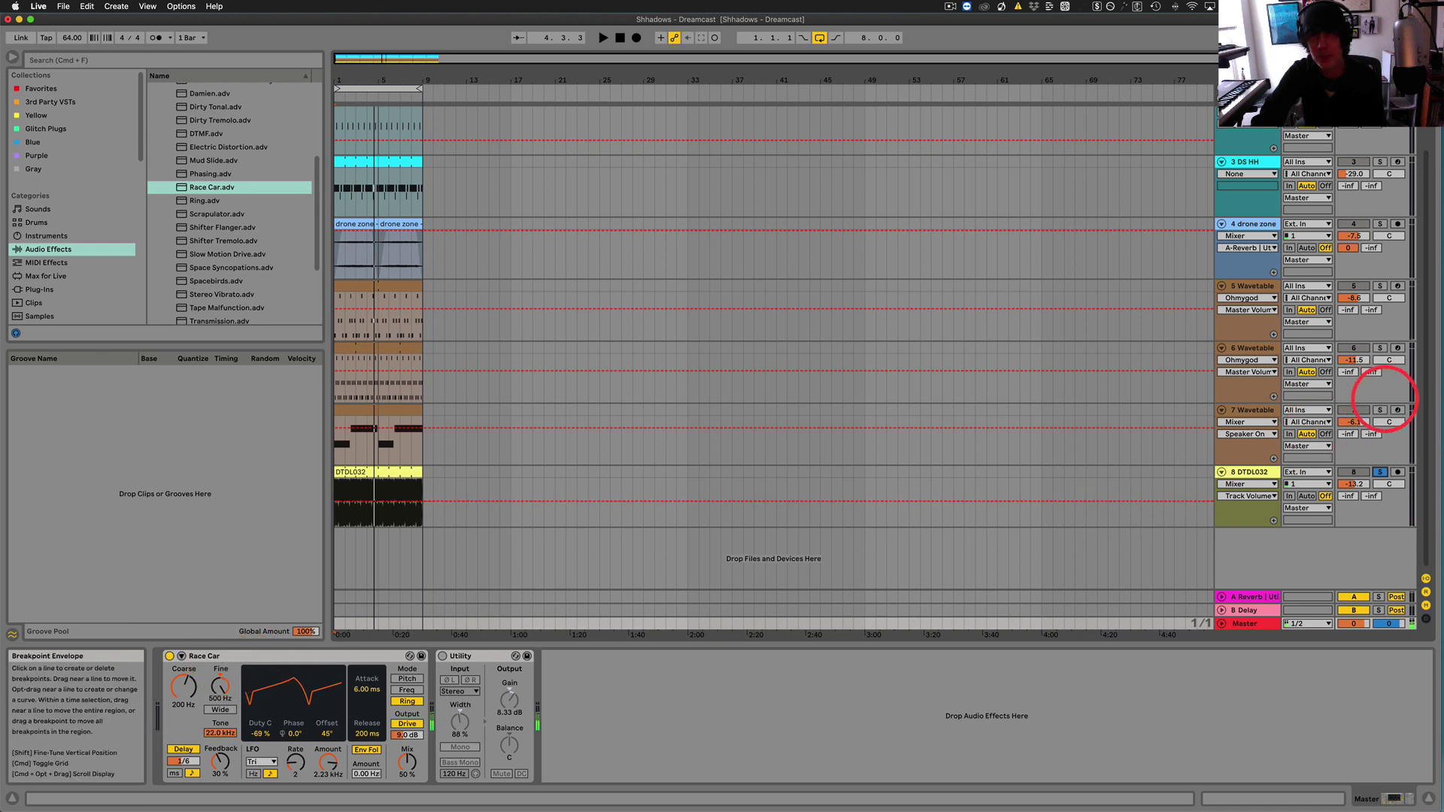
click(1380, 409)
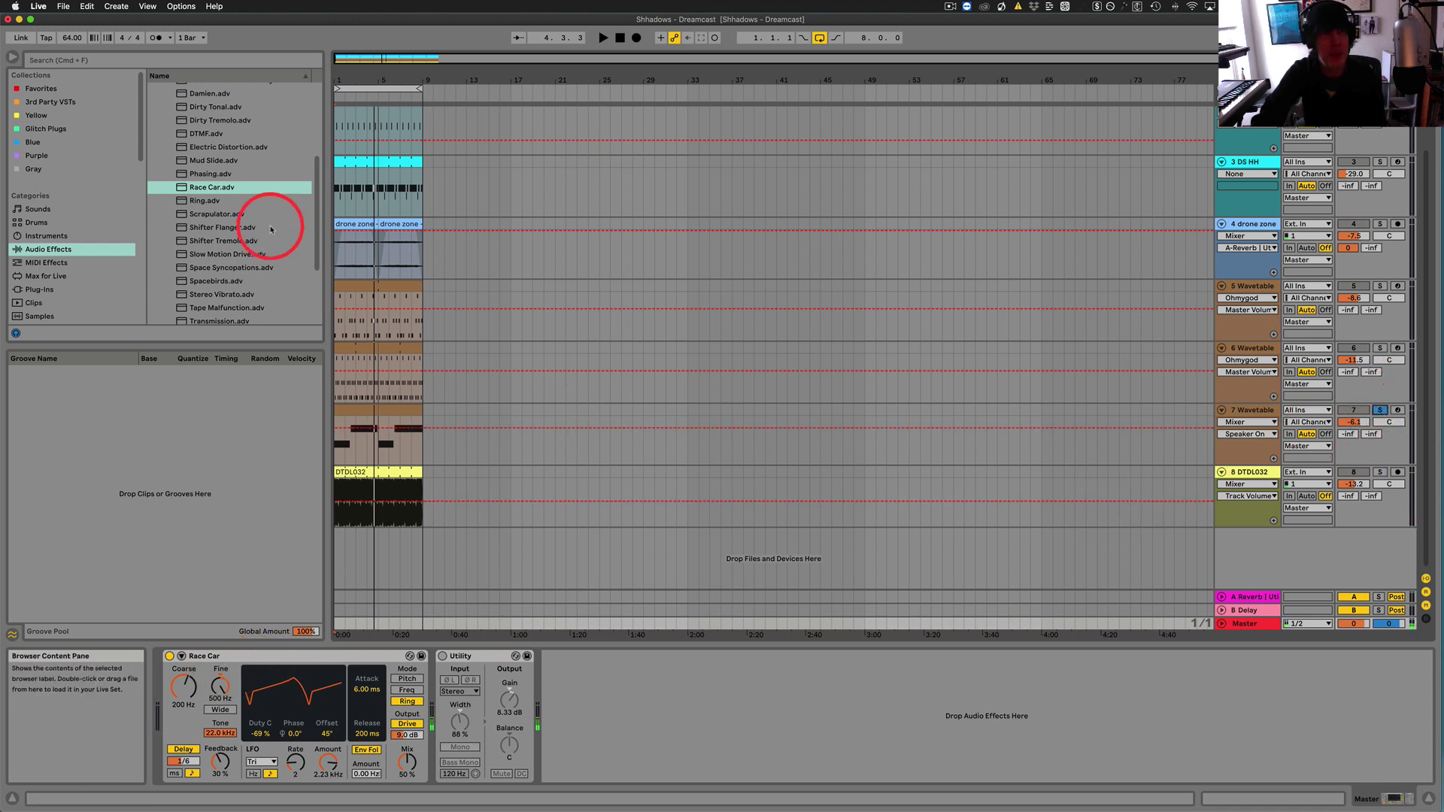
scroll(223, 203, down, 3)
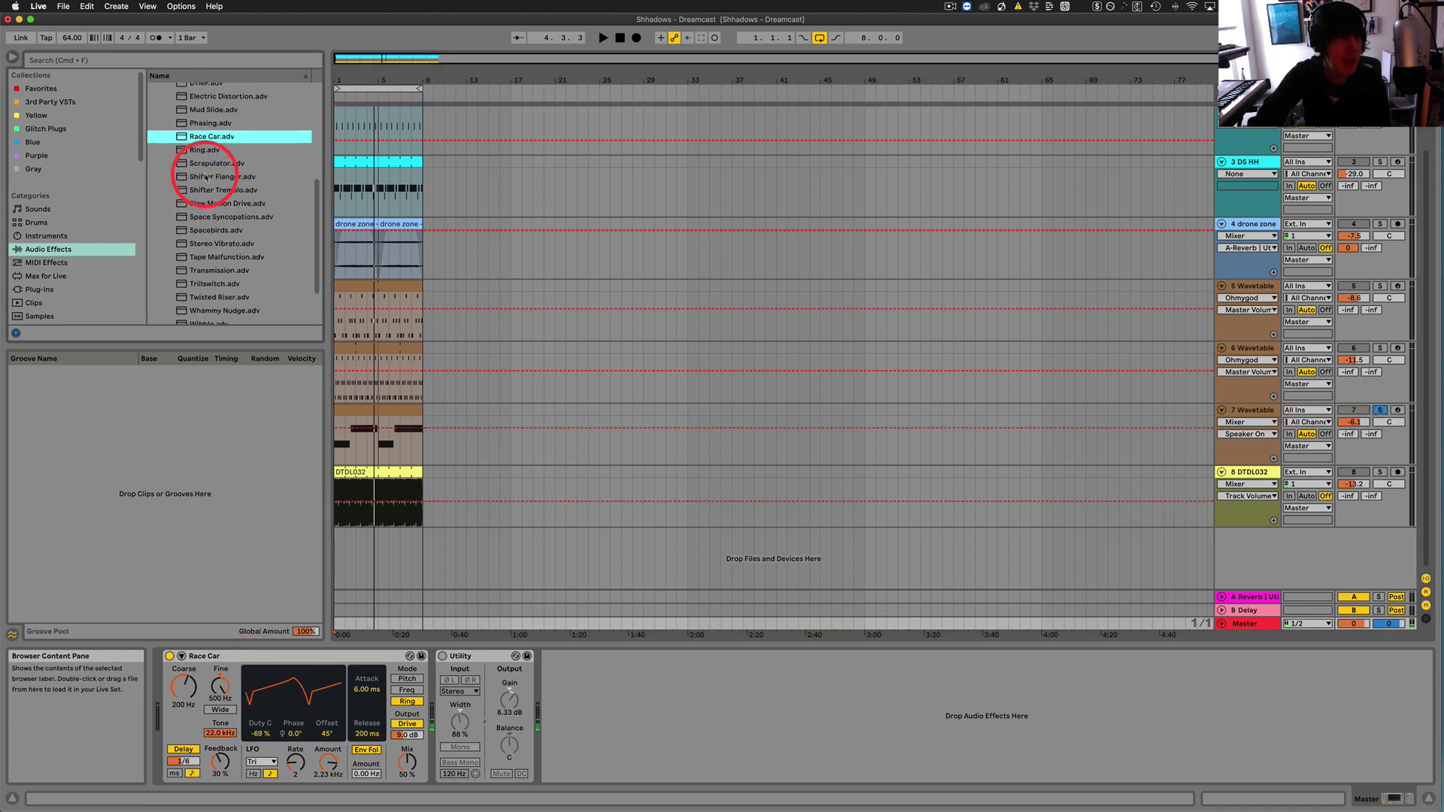
scroll(249, 188, down, 1)
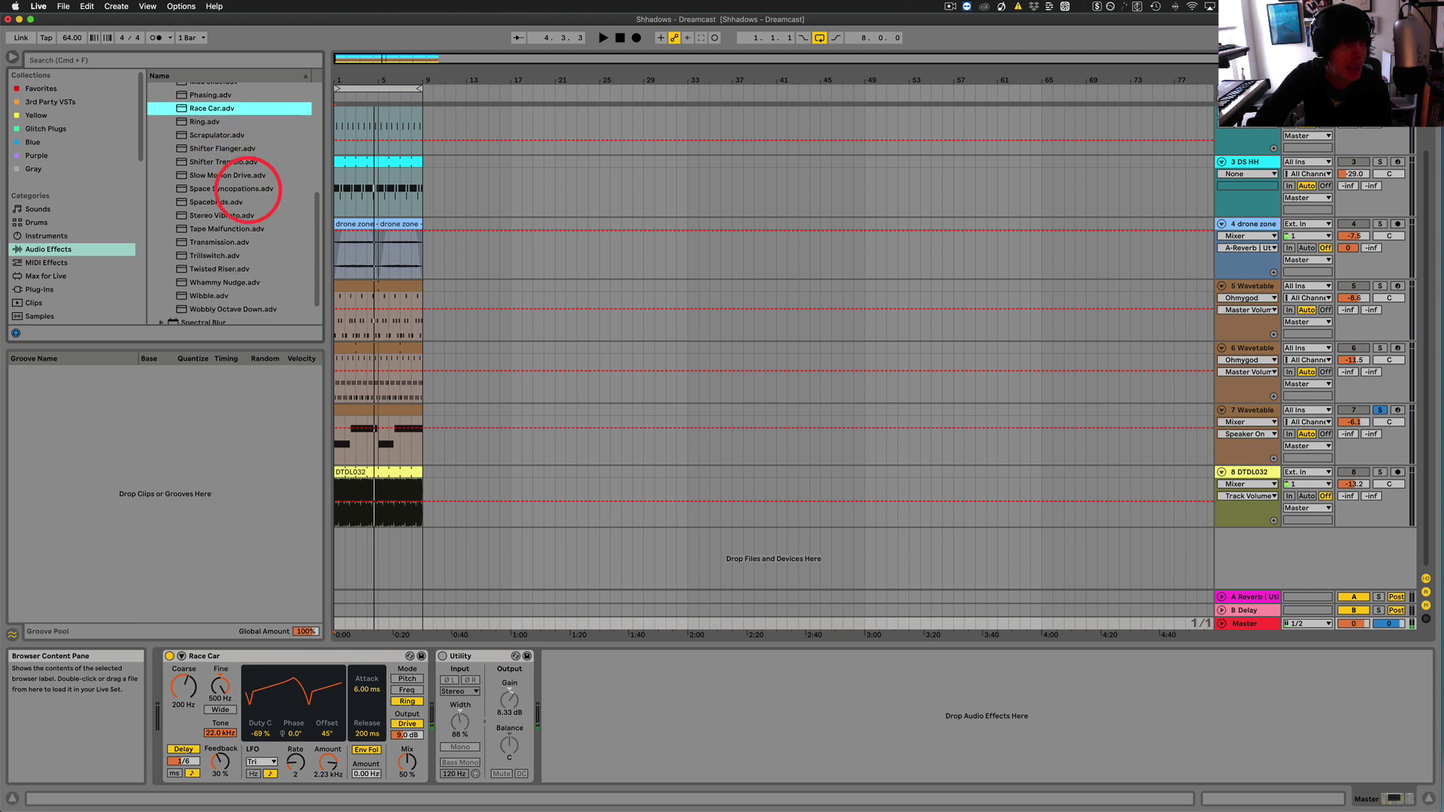
Load Shifter Flanger over Race Car, solo DTDL032 on track 8, and raise its LFO Amount
click(214, 148)
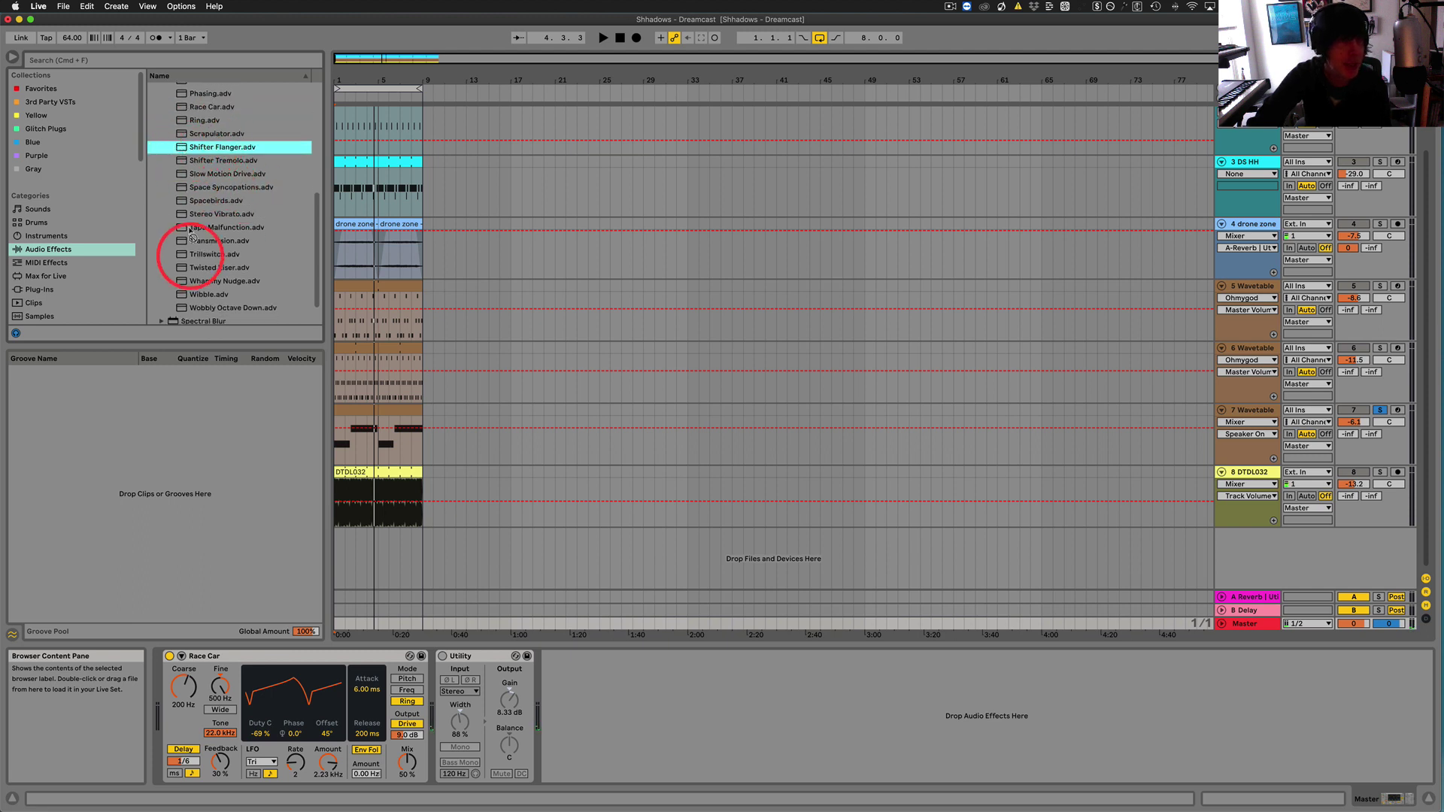
key(Return)
key(space)
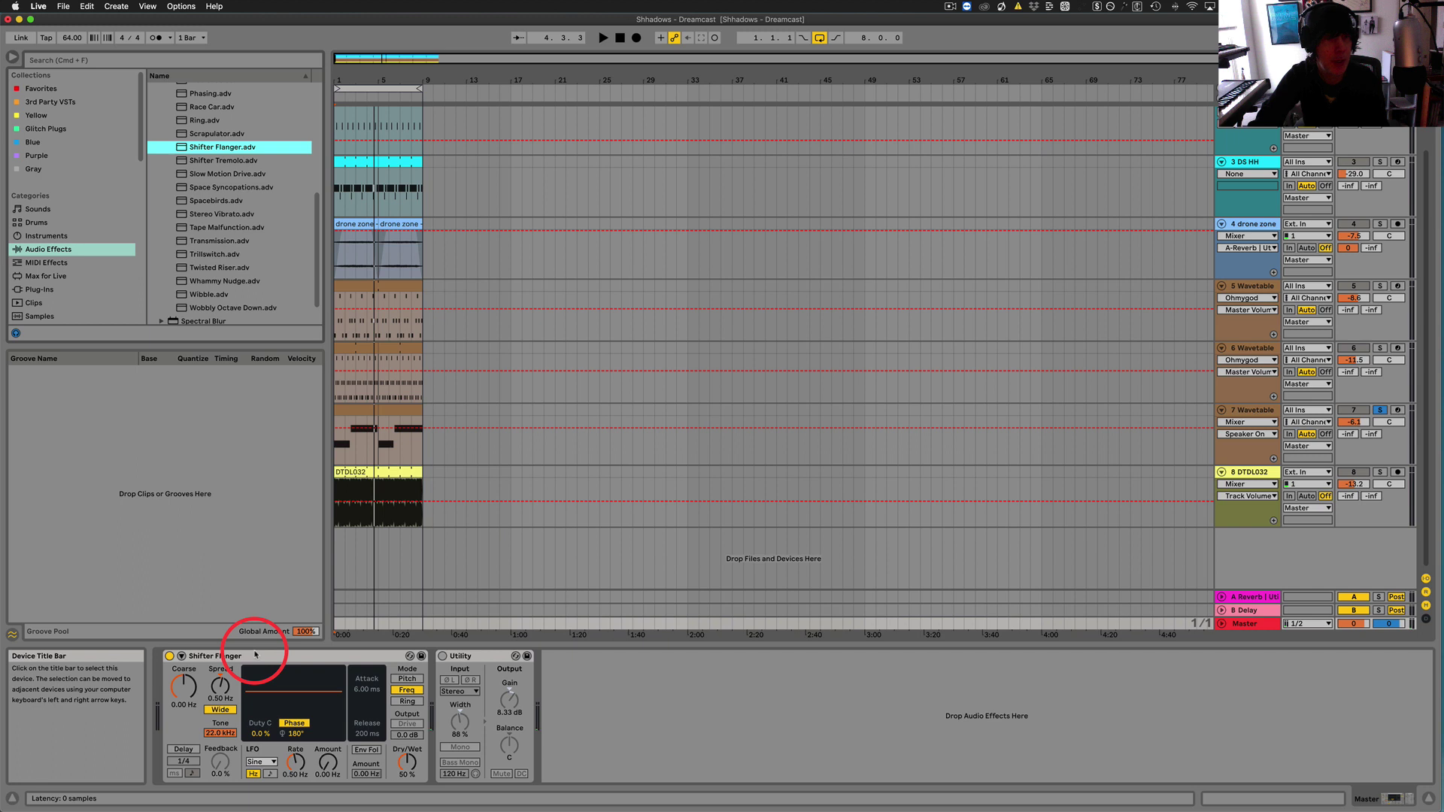
key(space)
key(space)
click(1380, 472)
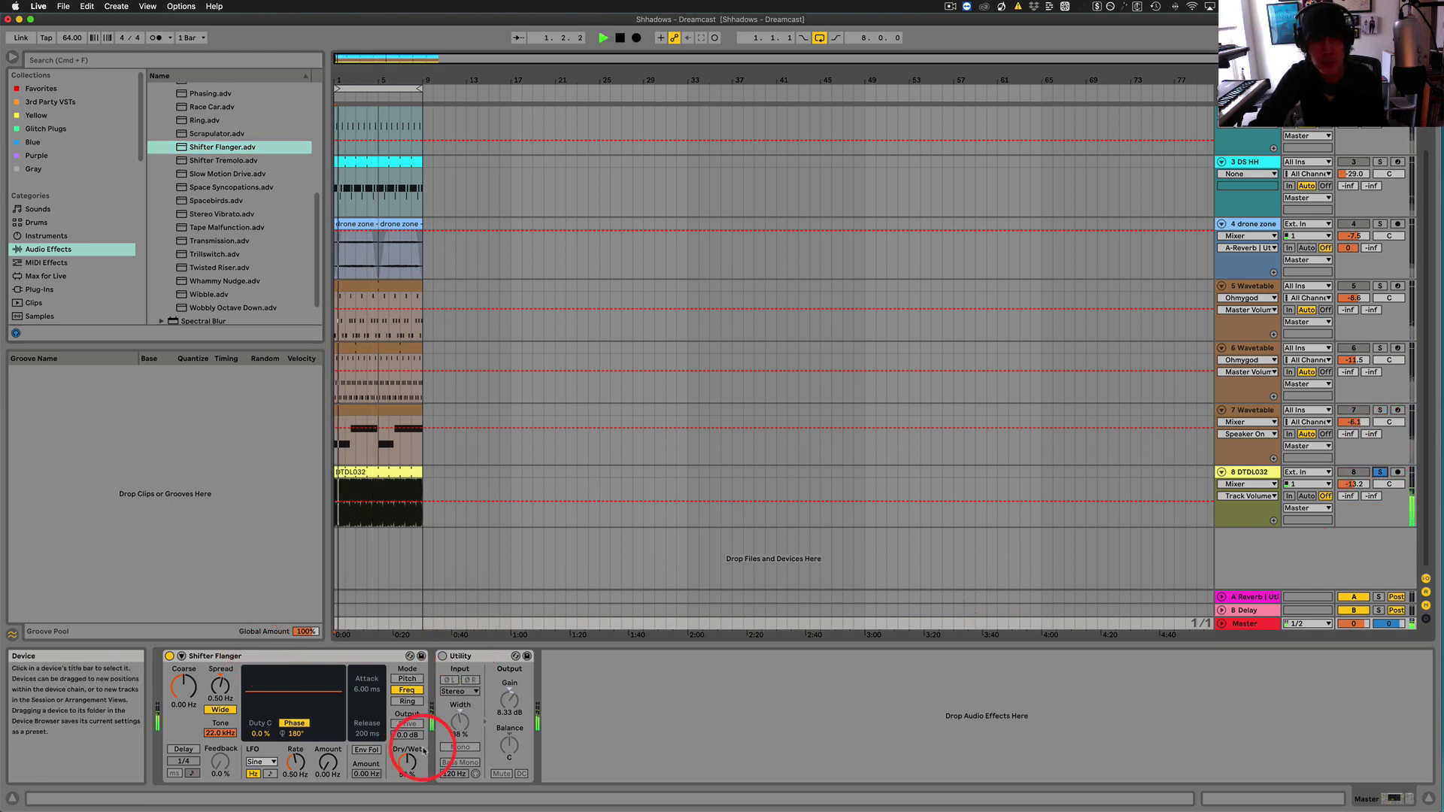
drag(325, 764, 325, 763)
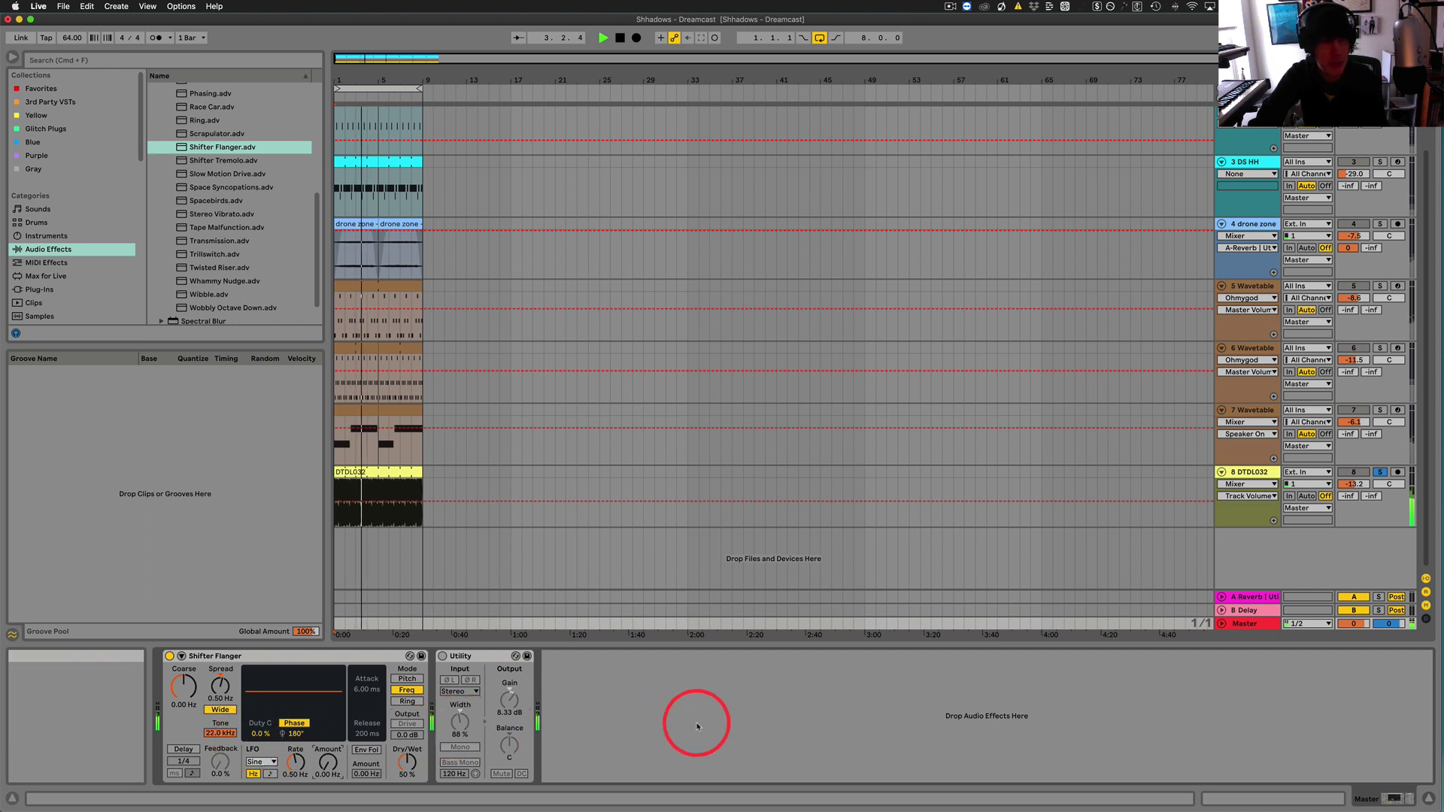
key(space)
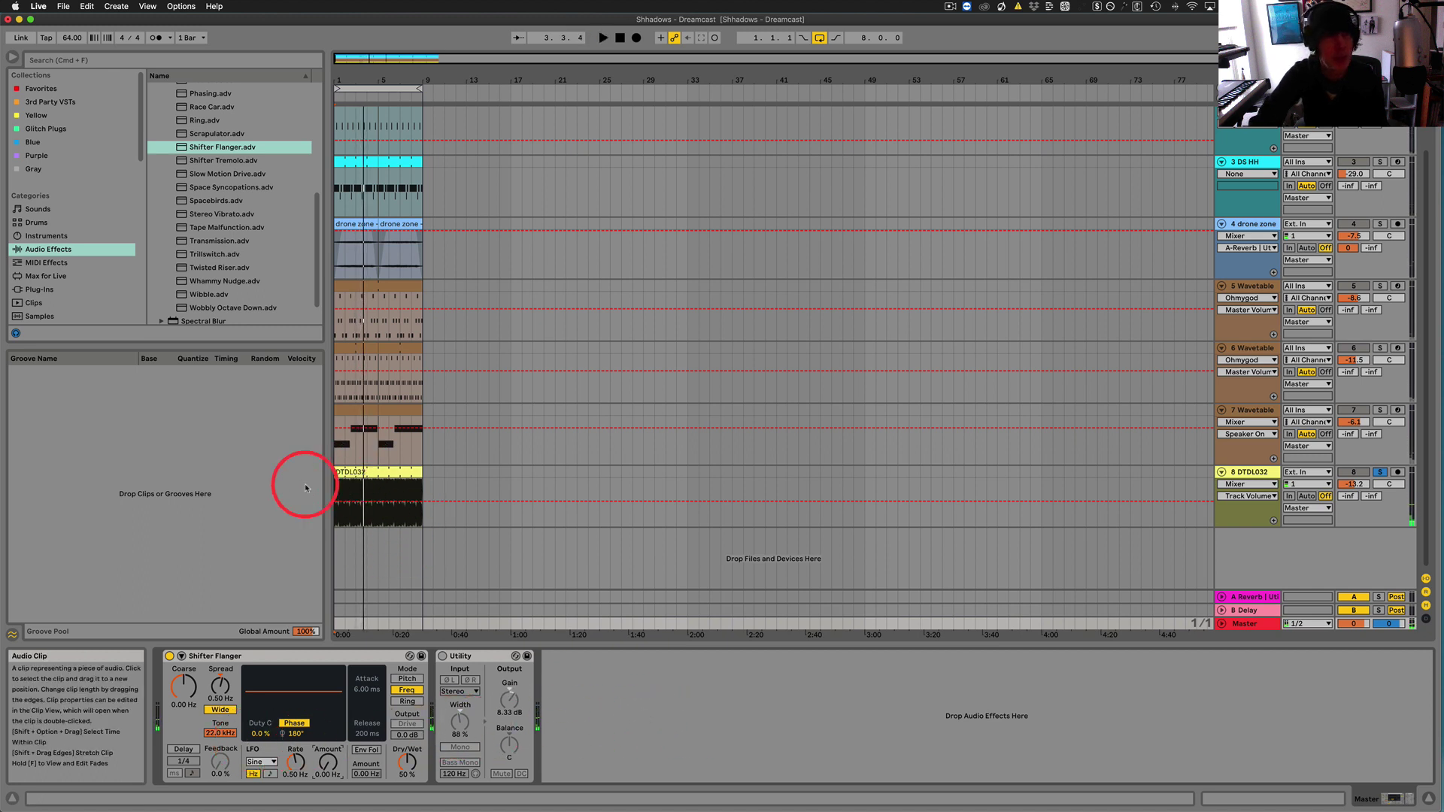
Load the Tape Malfunction preset over Shifter Flanger and play it
scroll(207, 222, down, 1)
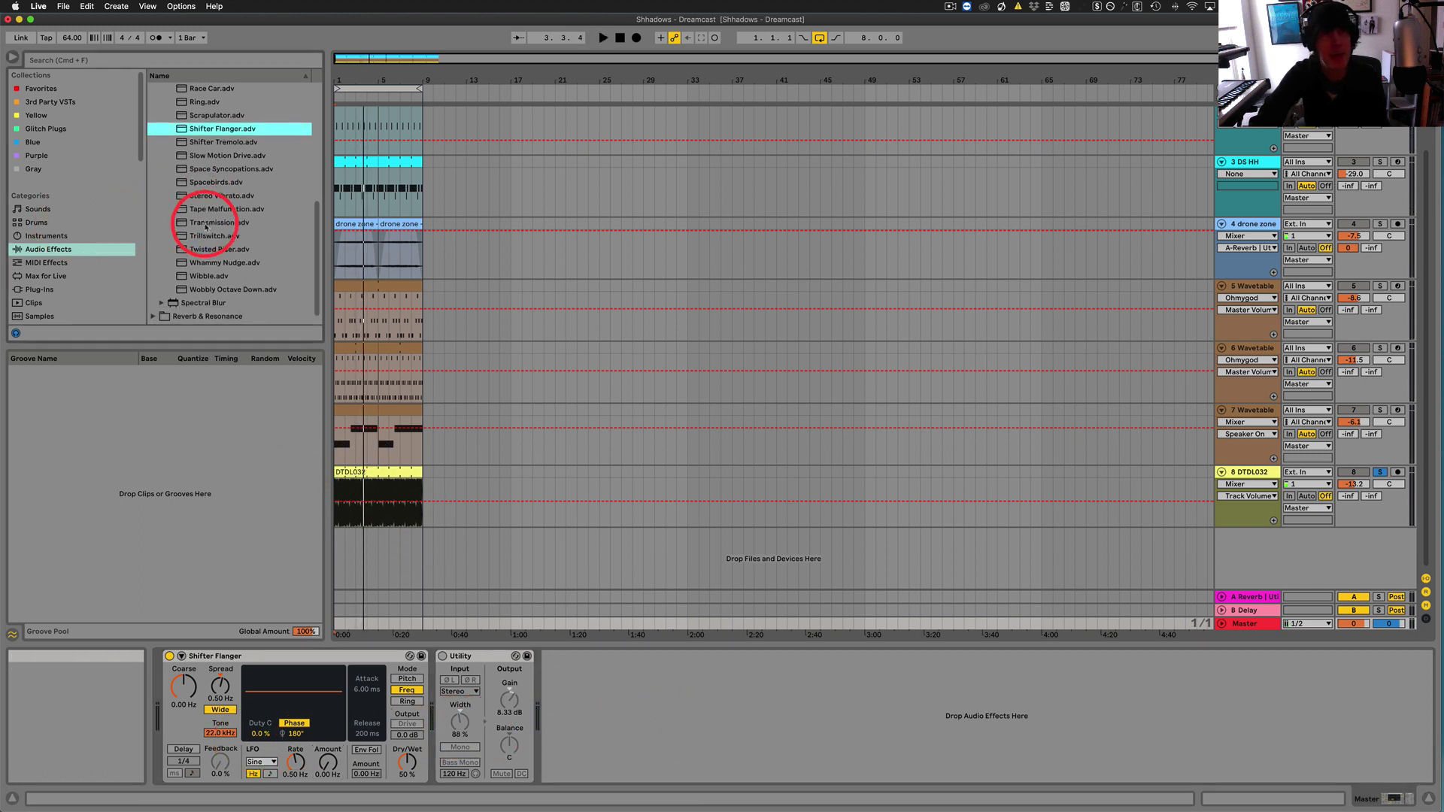
click(180, 211)
drag(181, 212, 253, 660)
key(space)
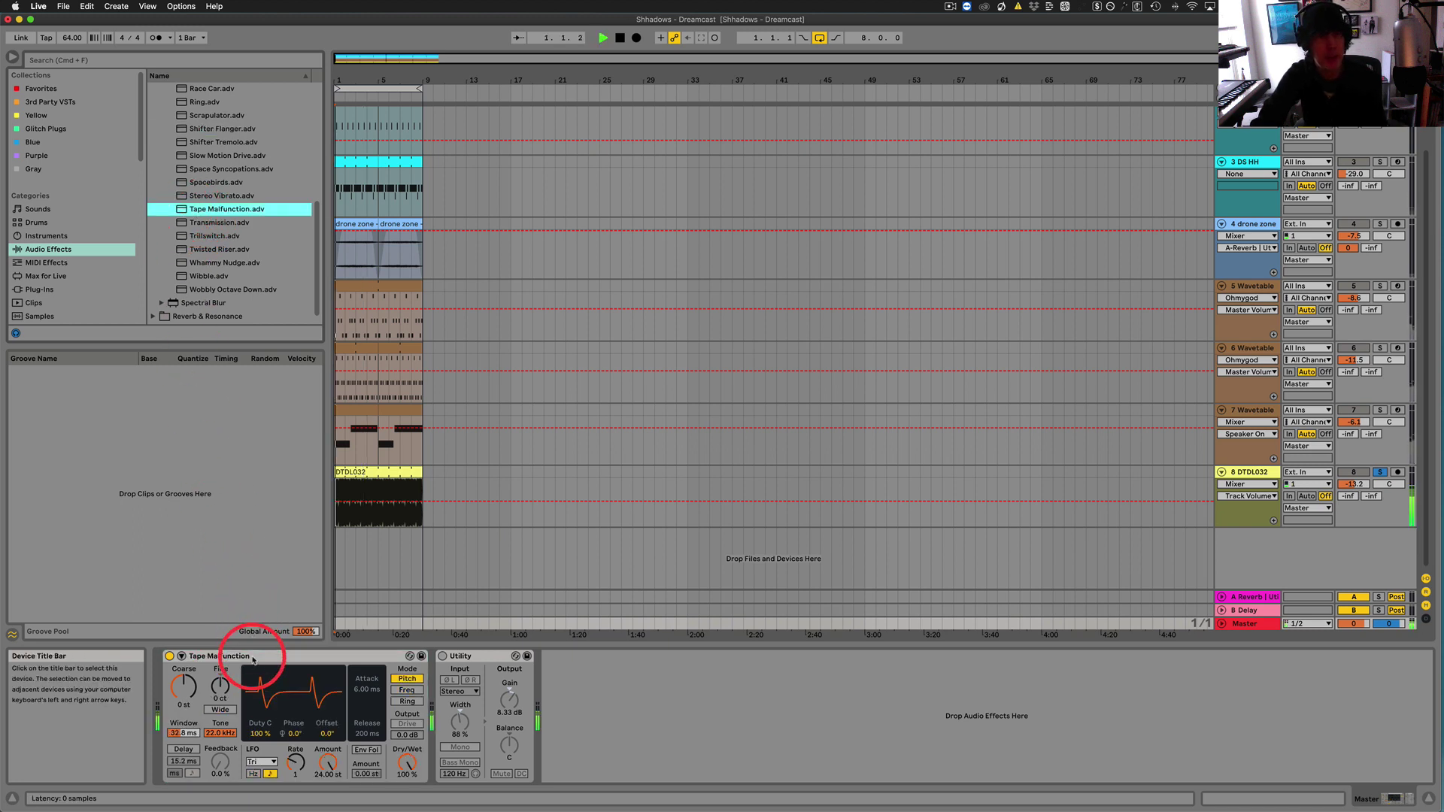
Solo Wavetable track 7, restart playback, and lower Dry/Wet to about 16%
click(408, 767)
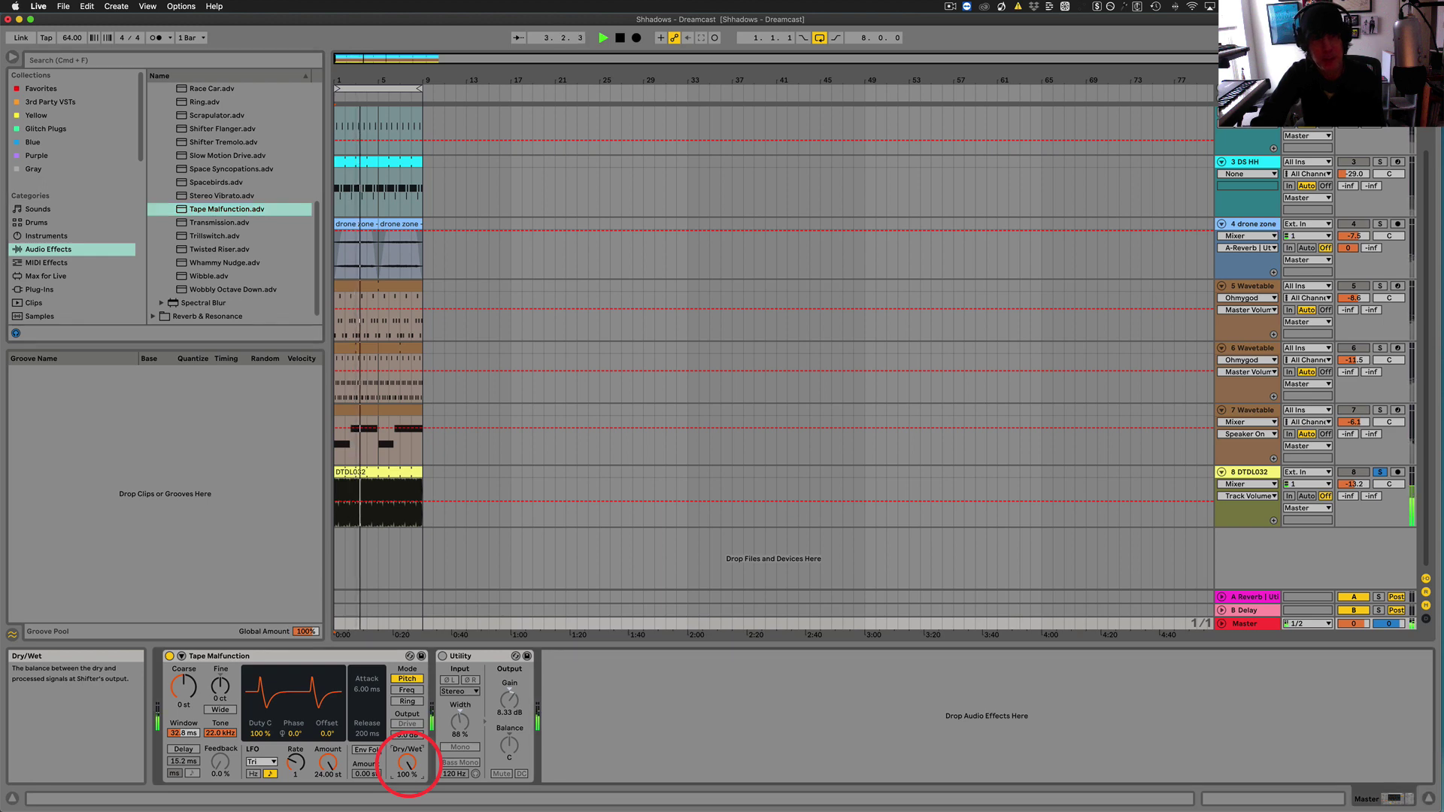
click(1379, 410)
key(space)
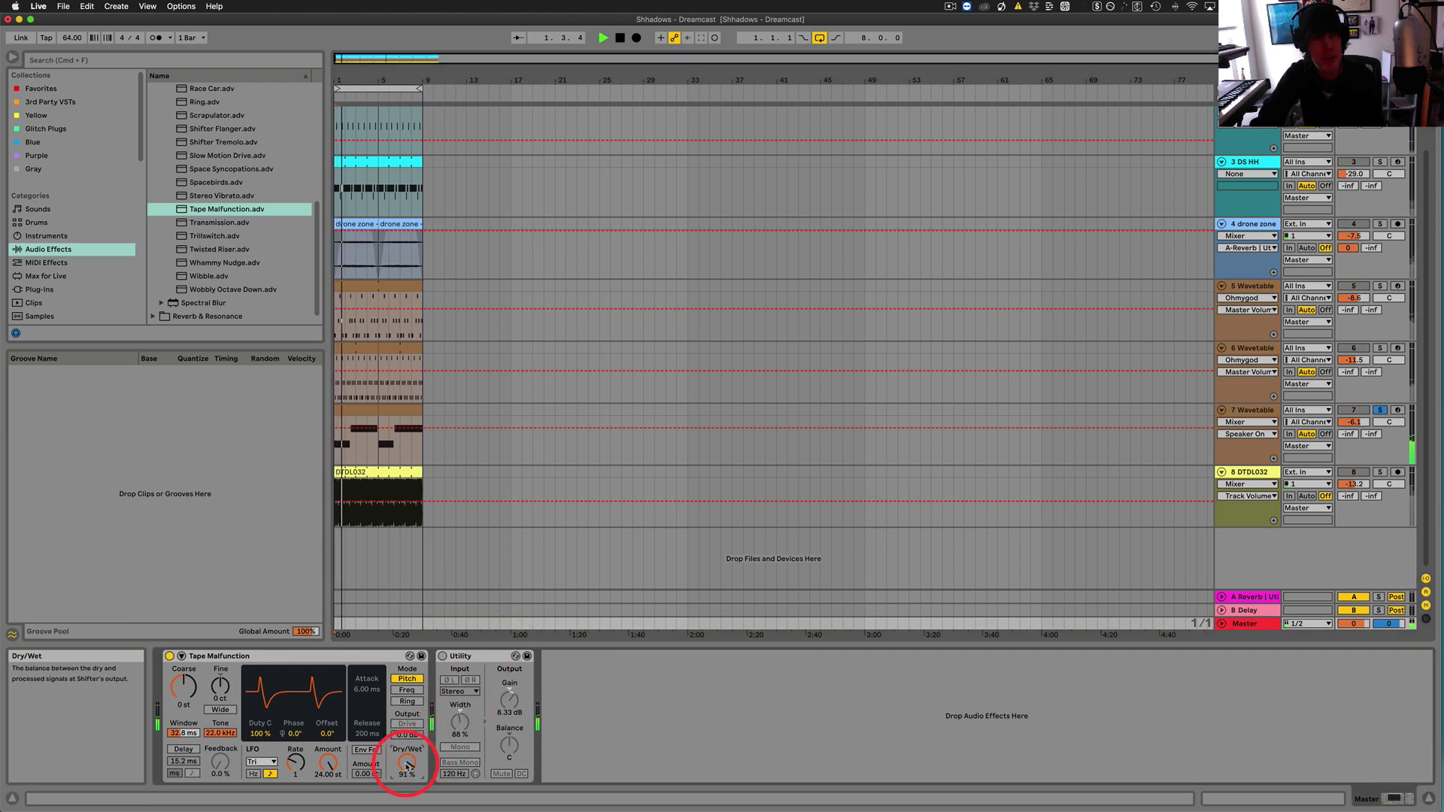
drag(407, 766, 407, 772)
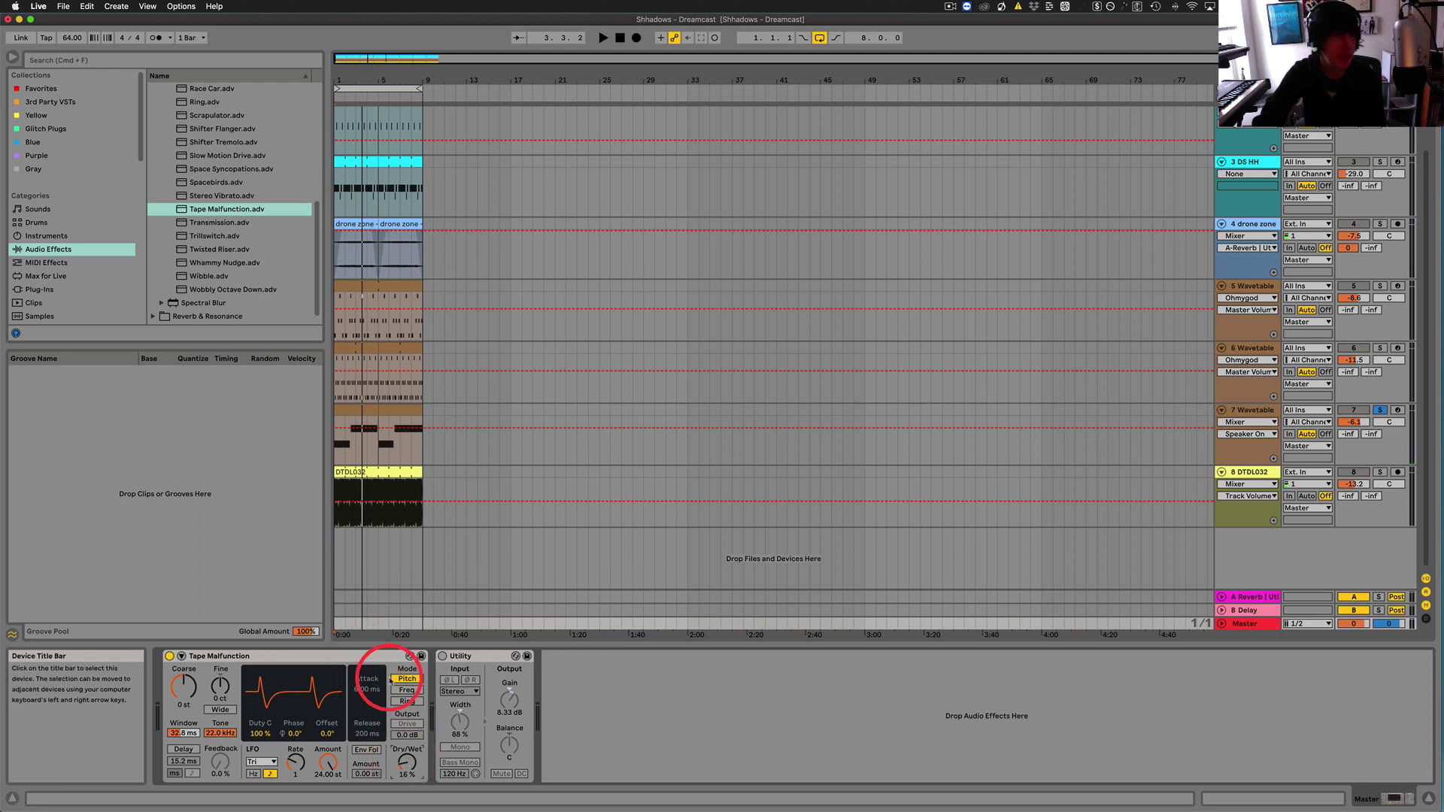
Load the Transmission preset, play it, and reduce its LFO Amount
click(218, 211)
scroll(217, 211, down, 1)
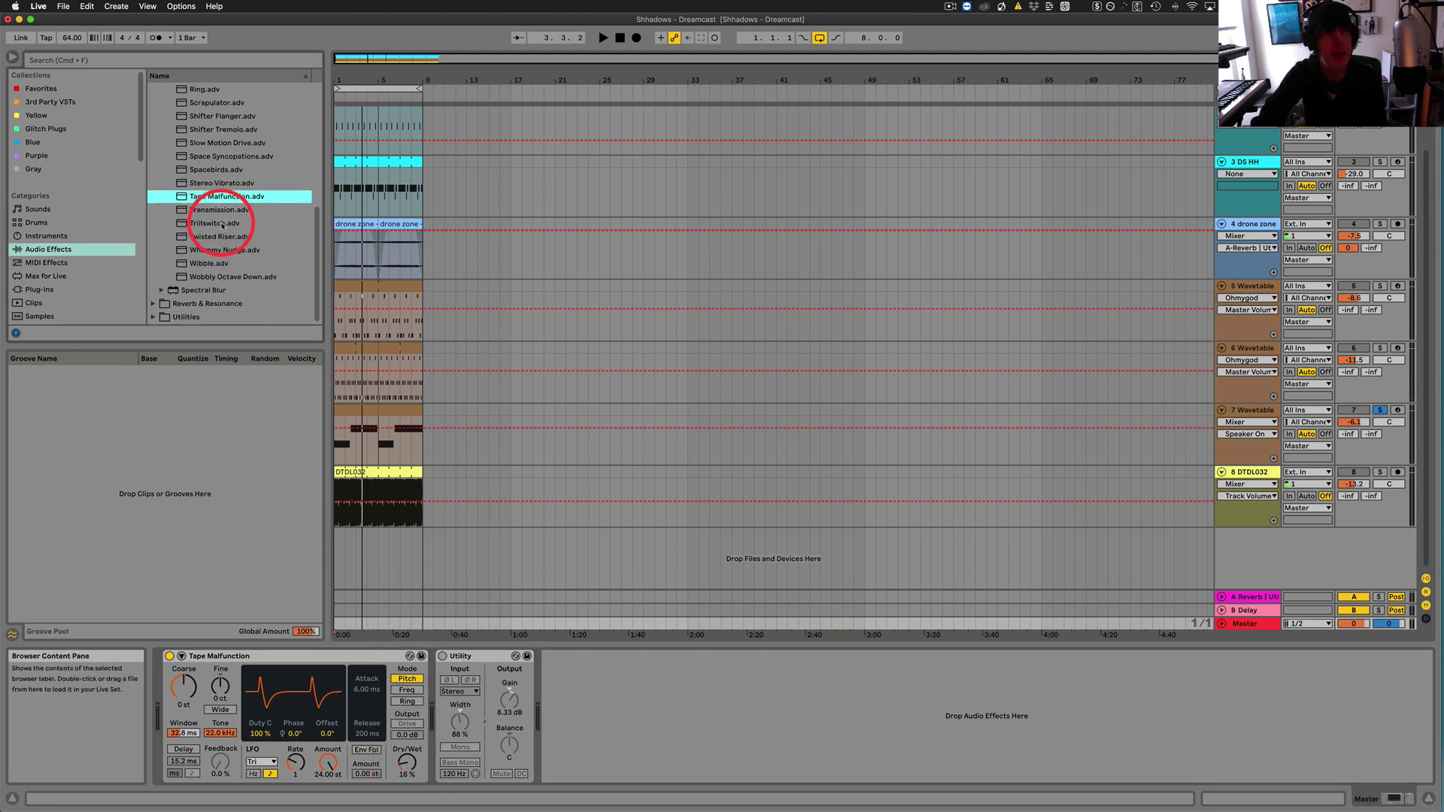
click(185, 211)
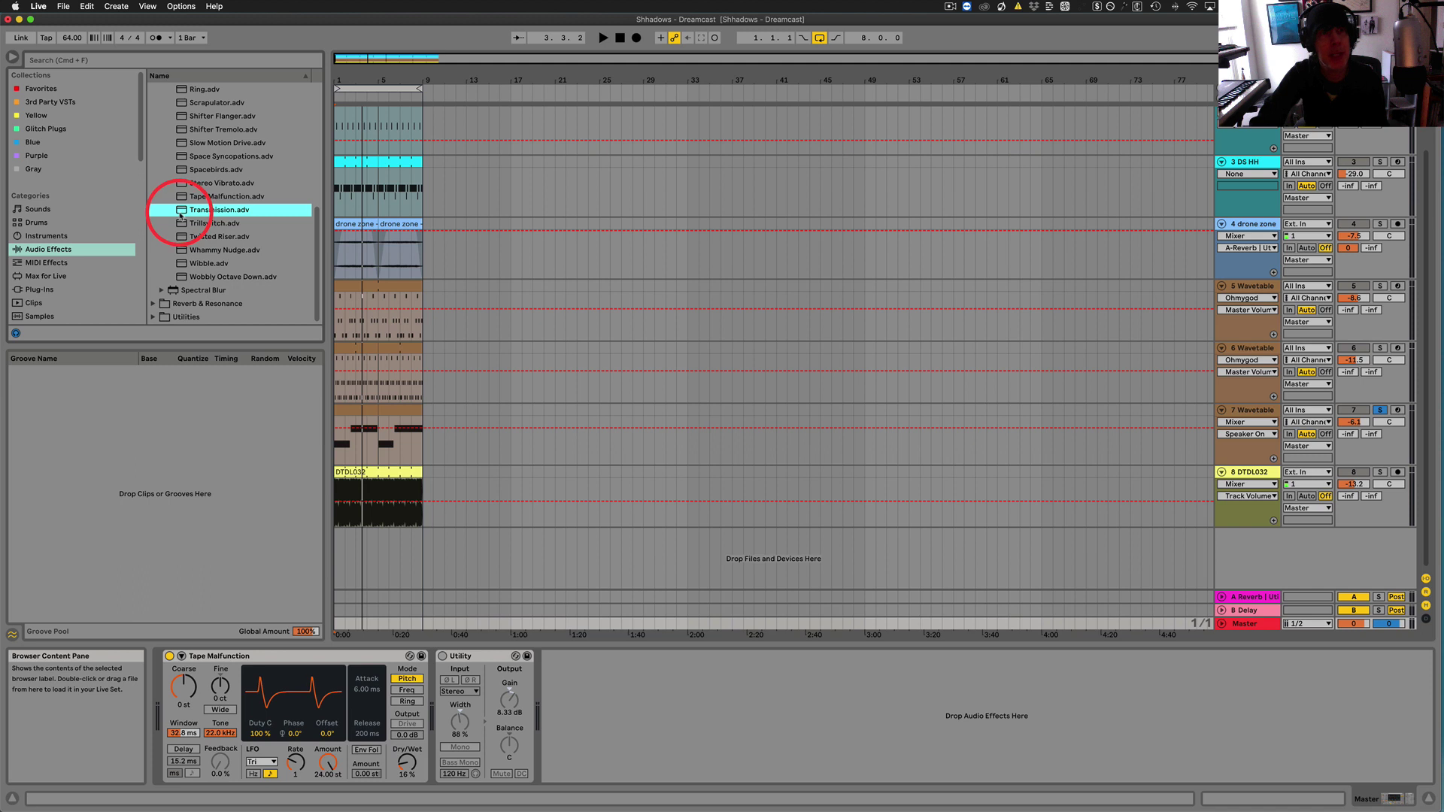
click(265, 655)
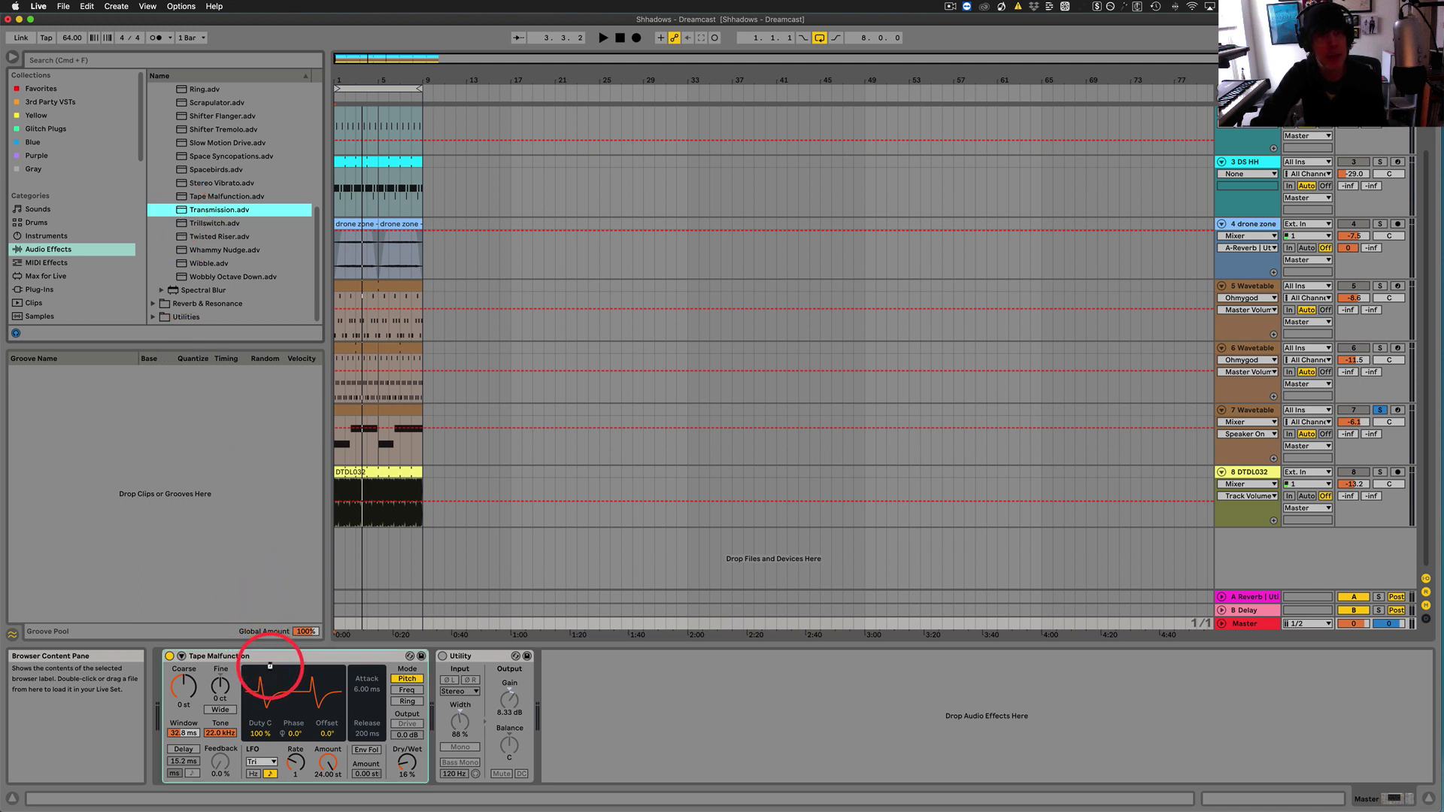
key(Return)
key(space)
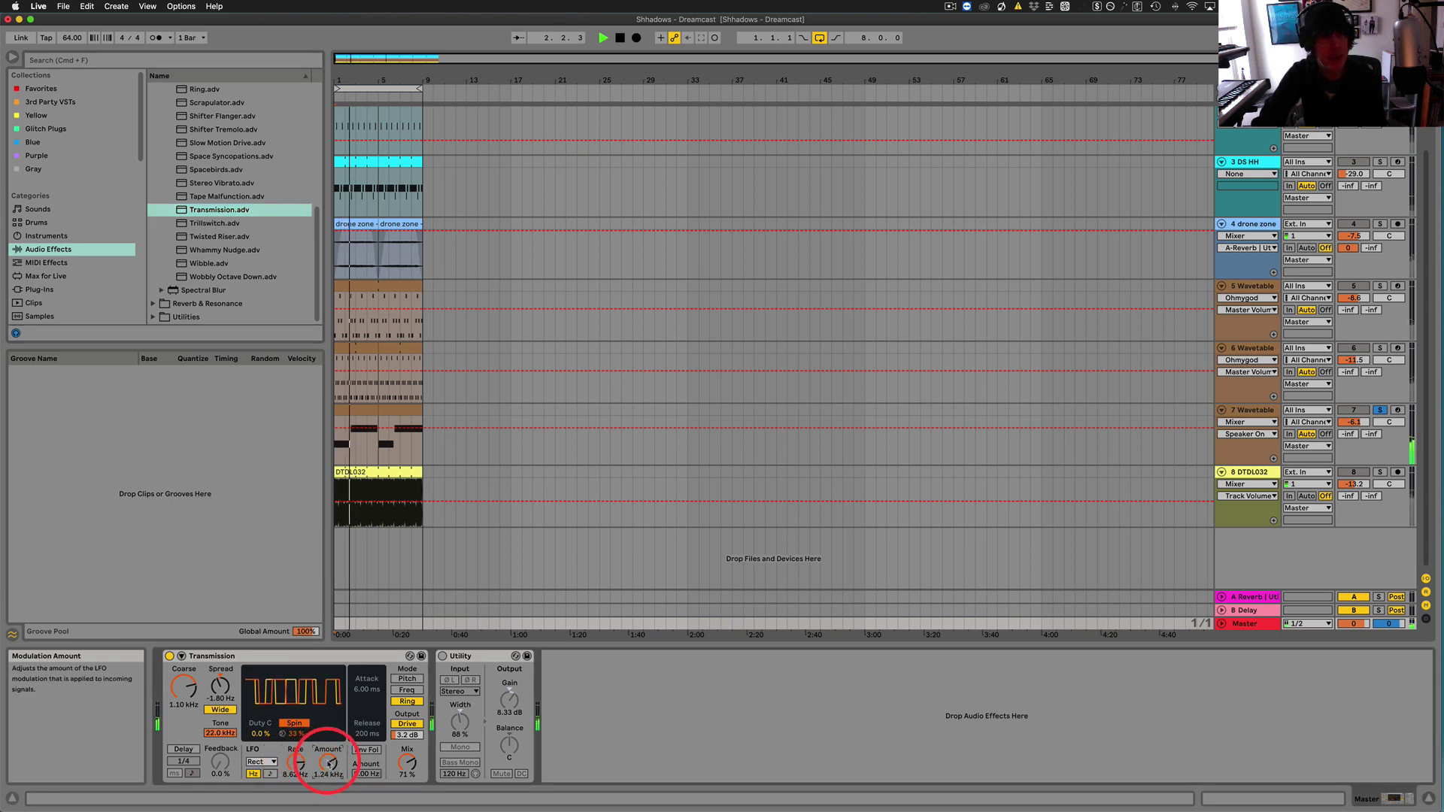
drag(329, 764, 328, 761)
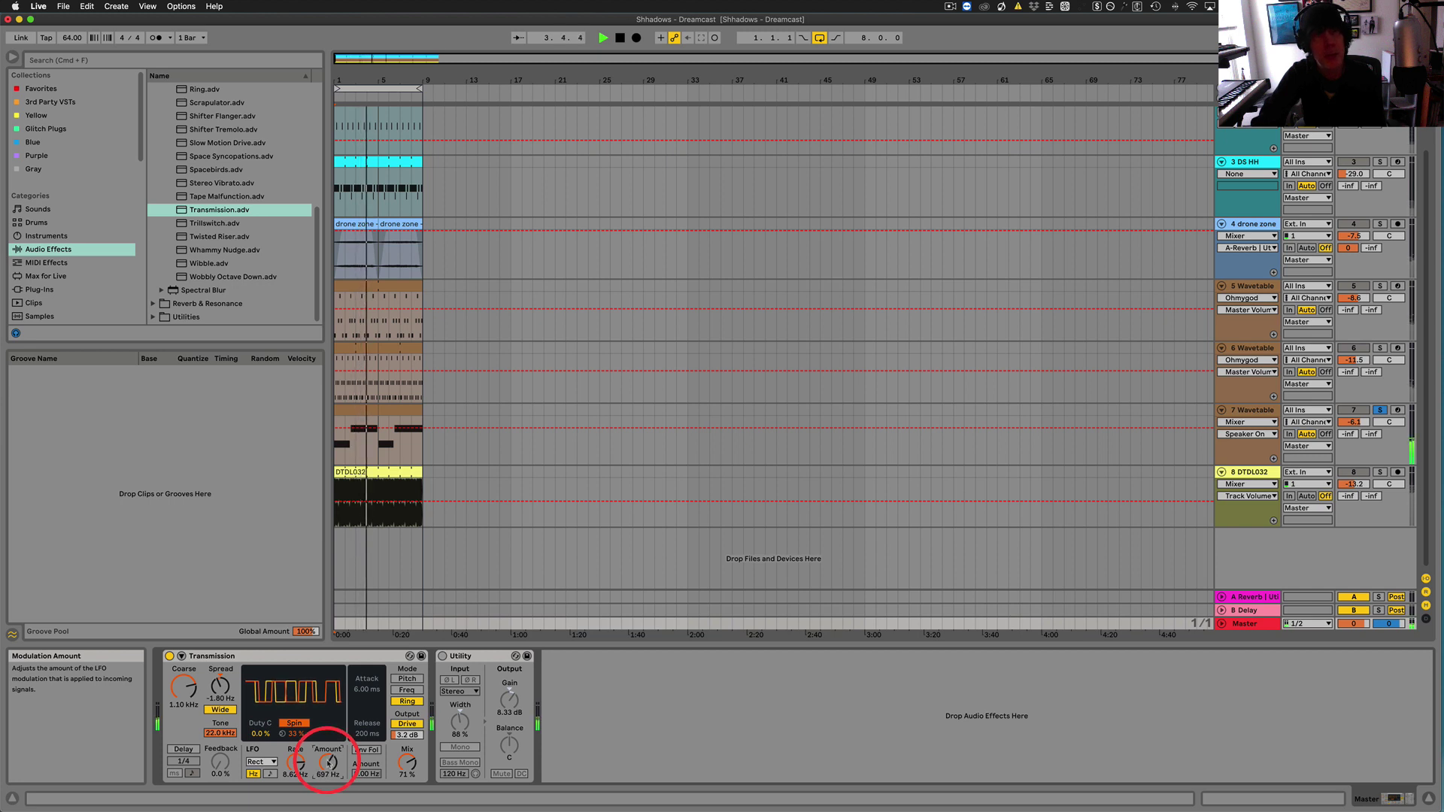
key(space)
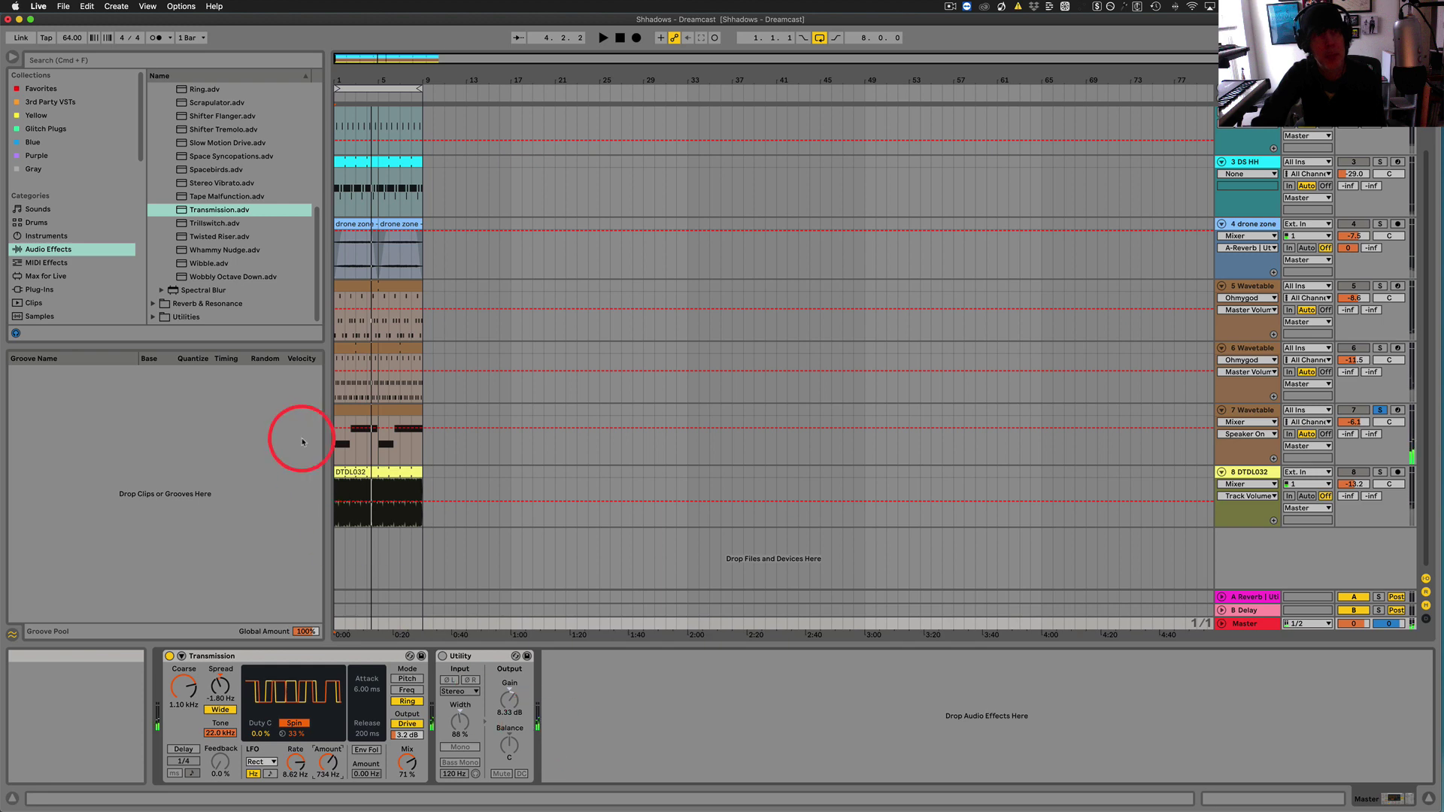
Replace Transmission with the Trillswitch preset and briefly play it
click(183, 224)
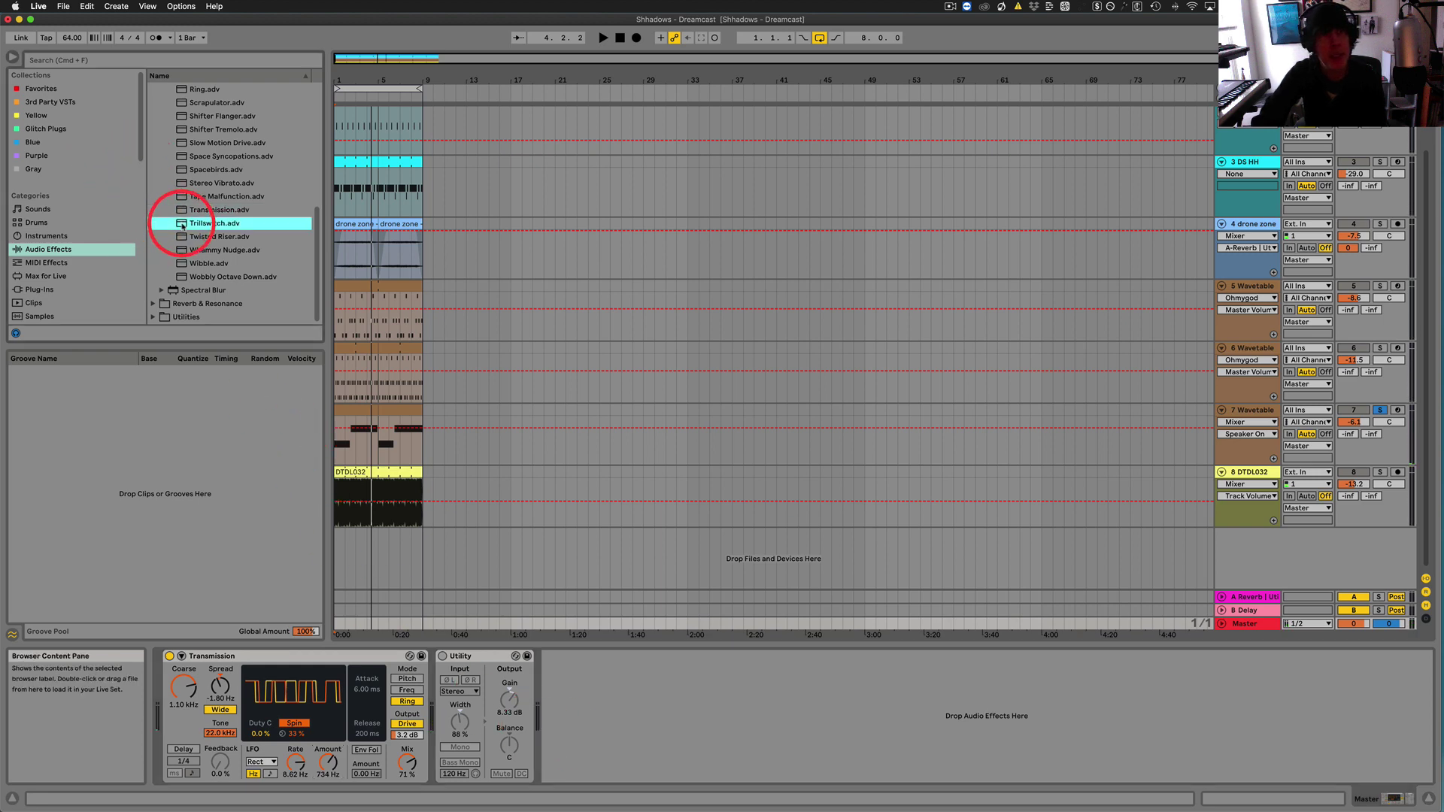
drag(183, 326, 261, 662)
key(space)
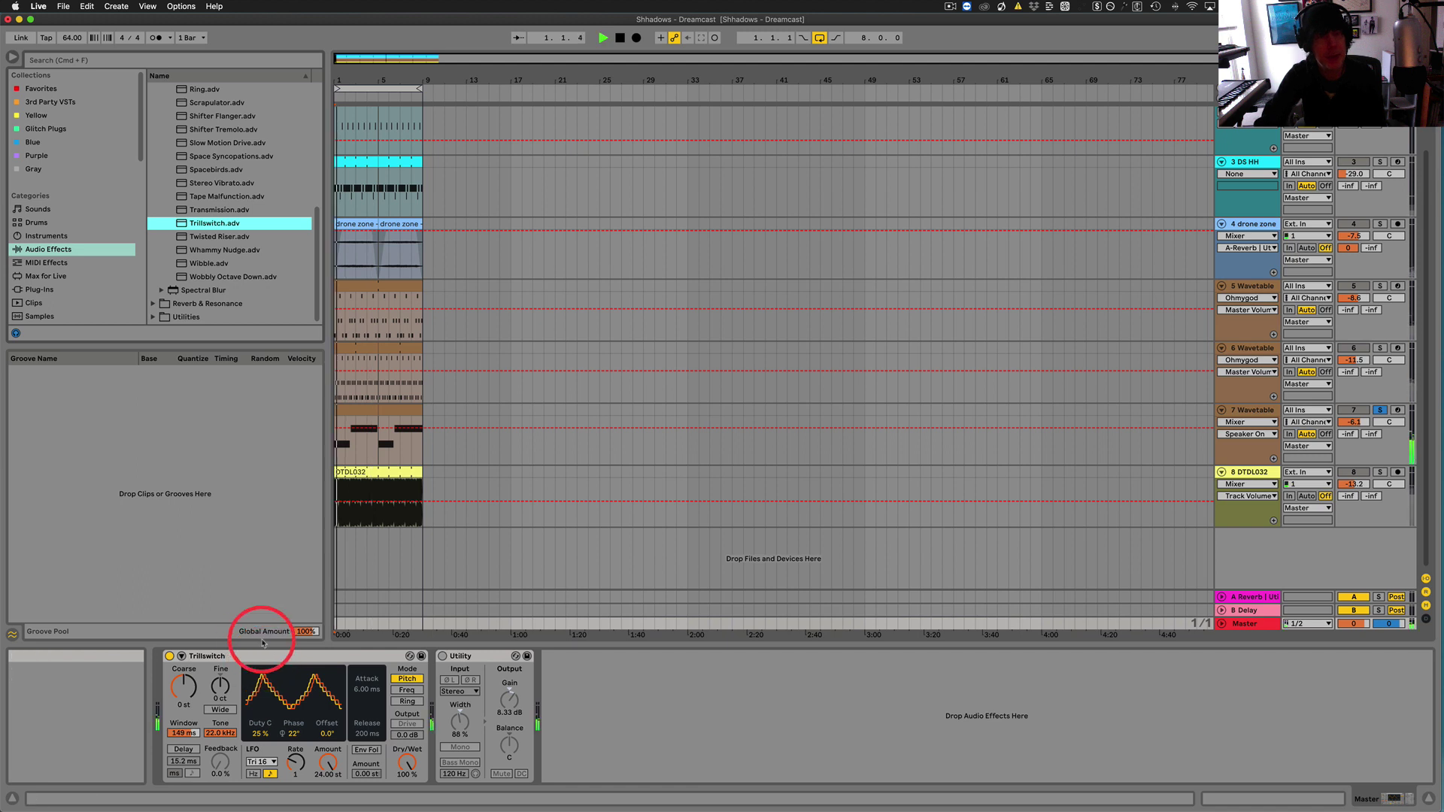
key(space)
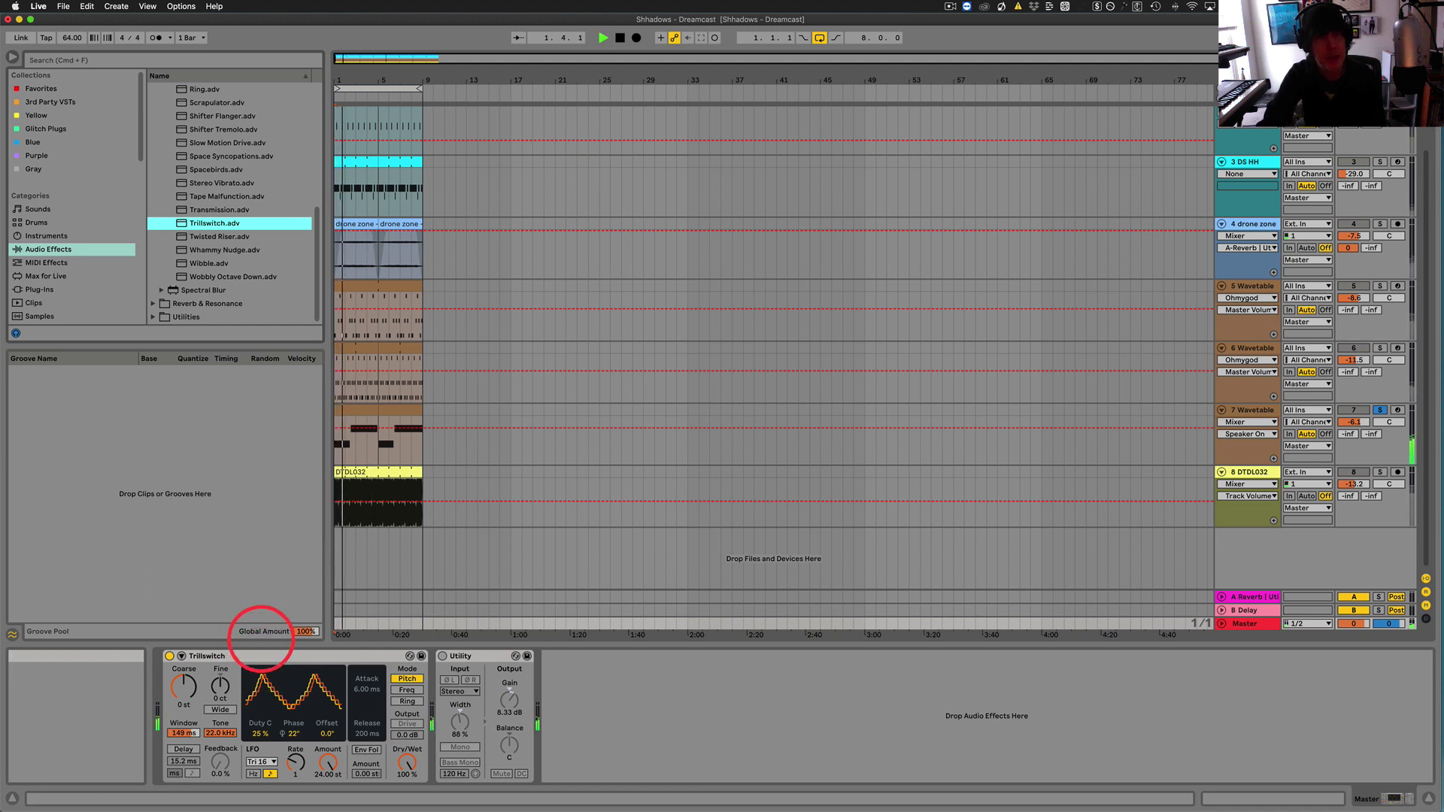
Load the Twisted Riser preset over Trillswitch and listen before stopping playback
click(190, 237)
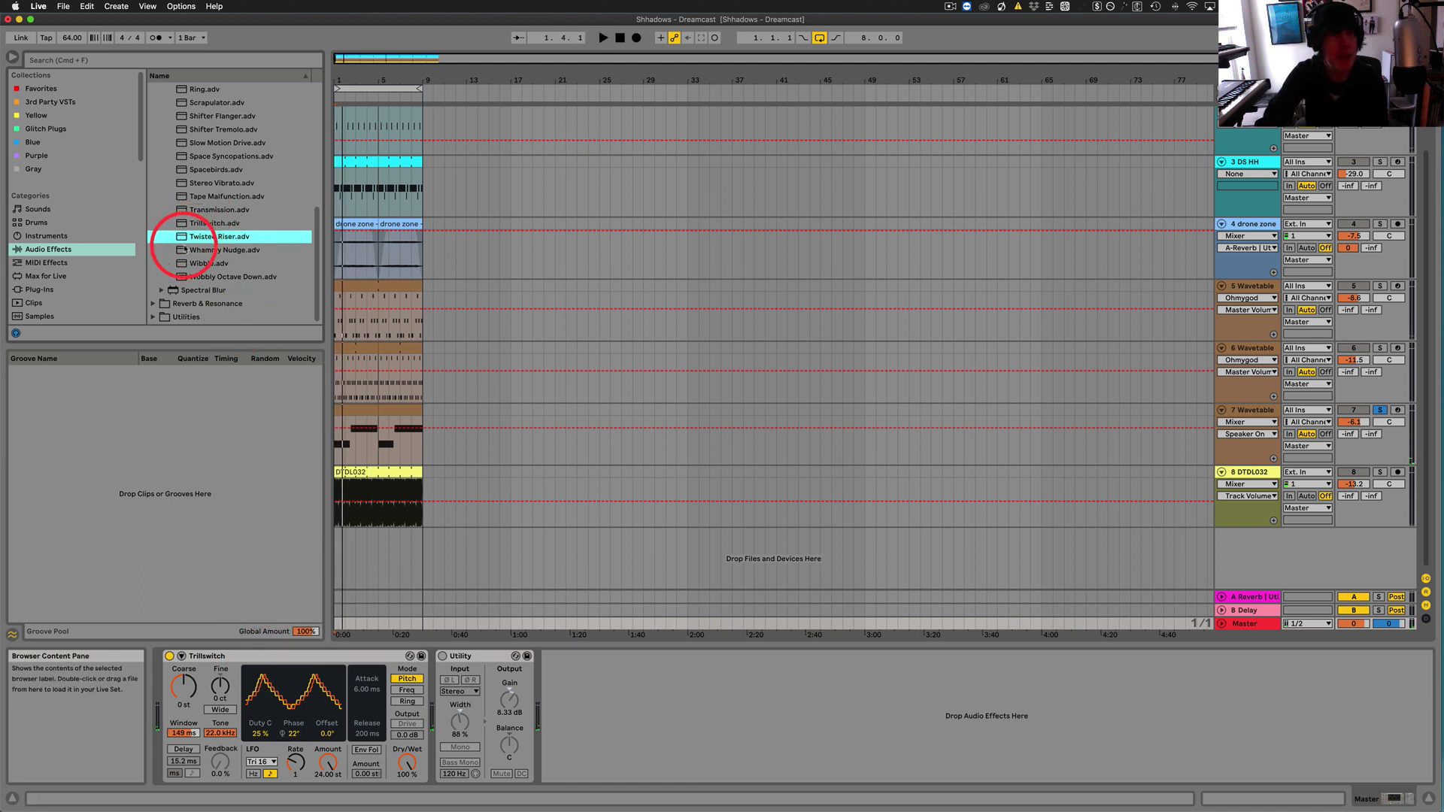
drag(184, 239, 289, 666)
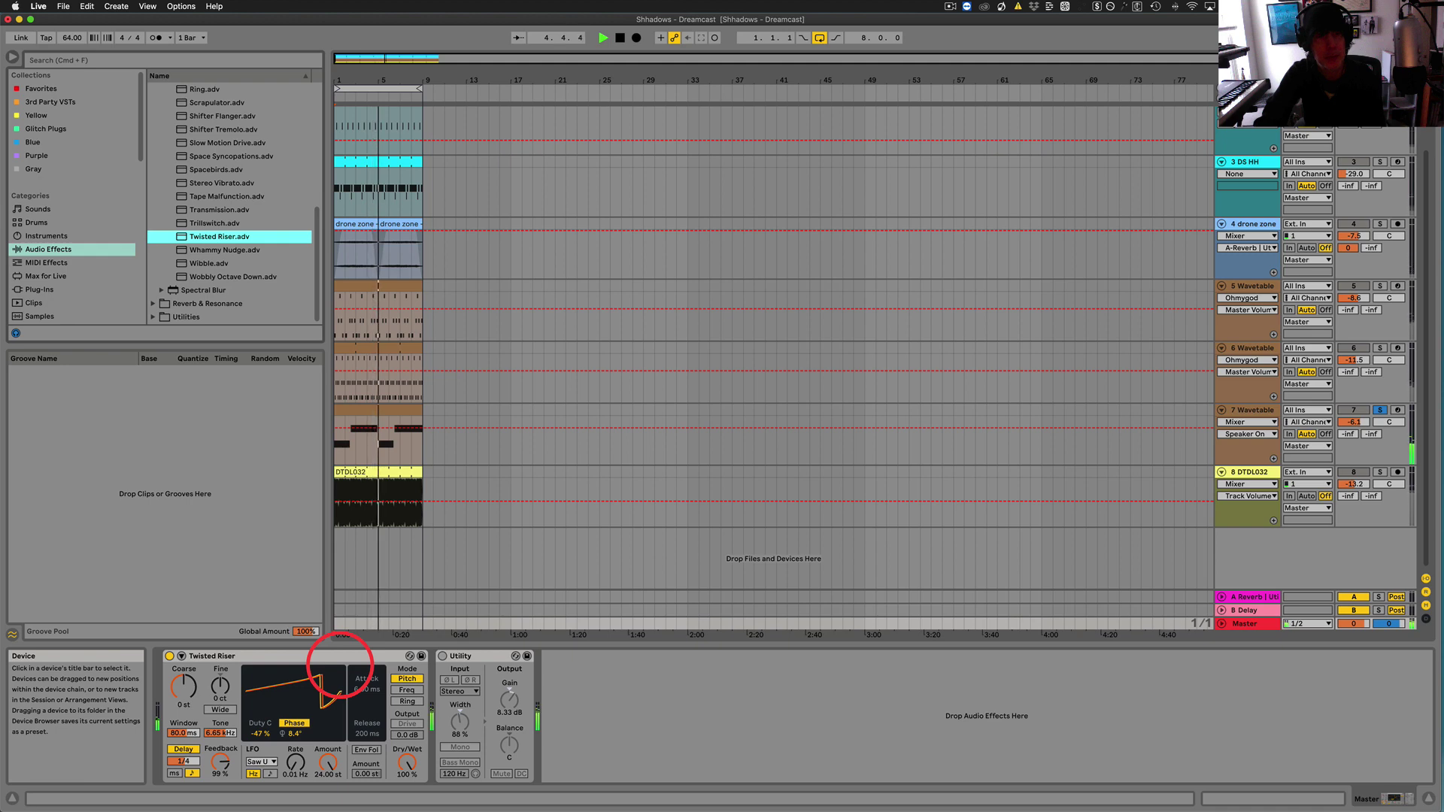
key(space)
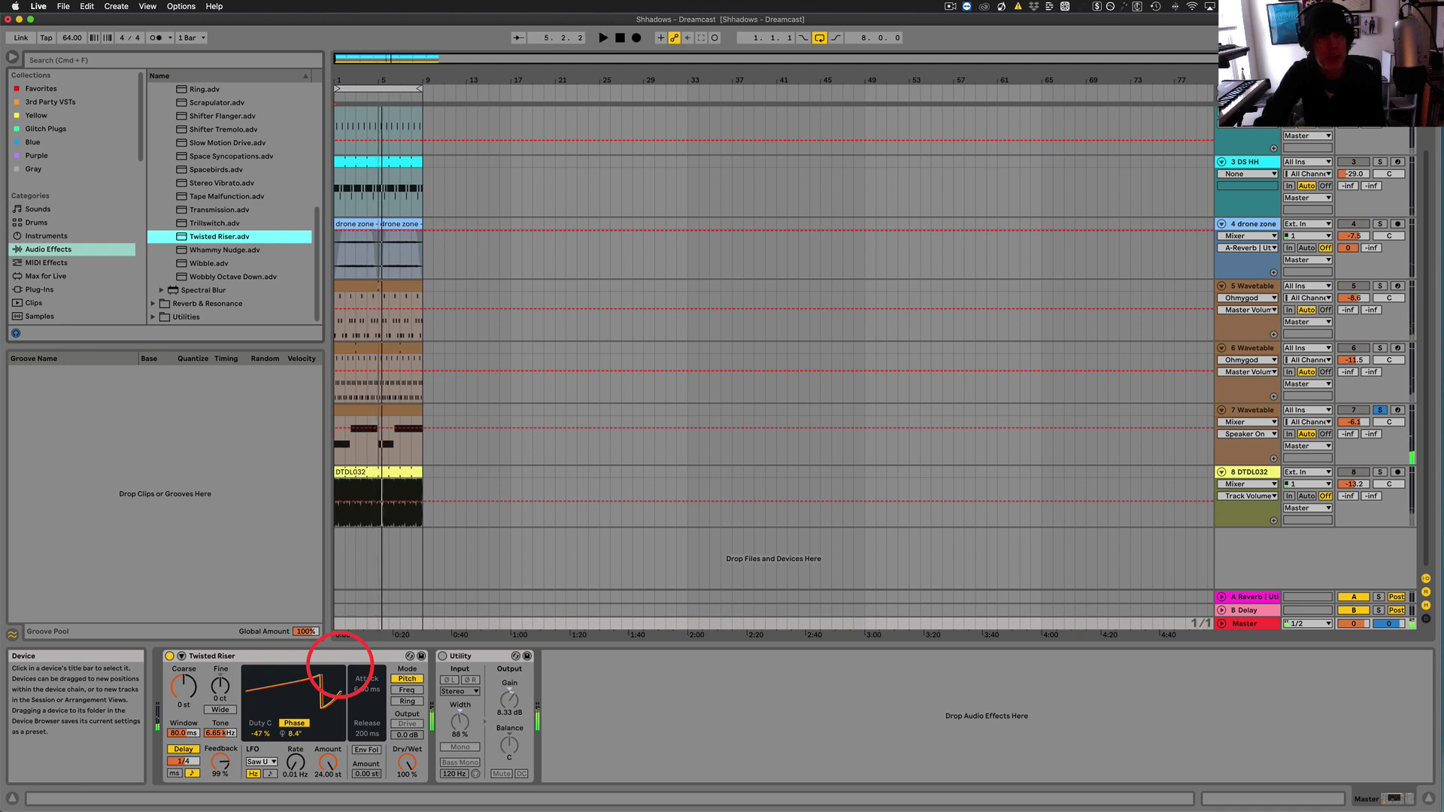
Toggle the Twisted Riser device on and off to compare, leaving it switched off
click(169, 656)
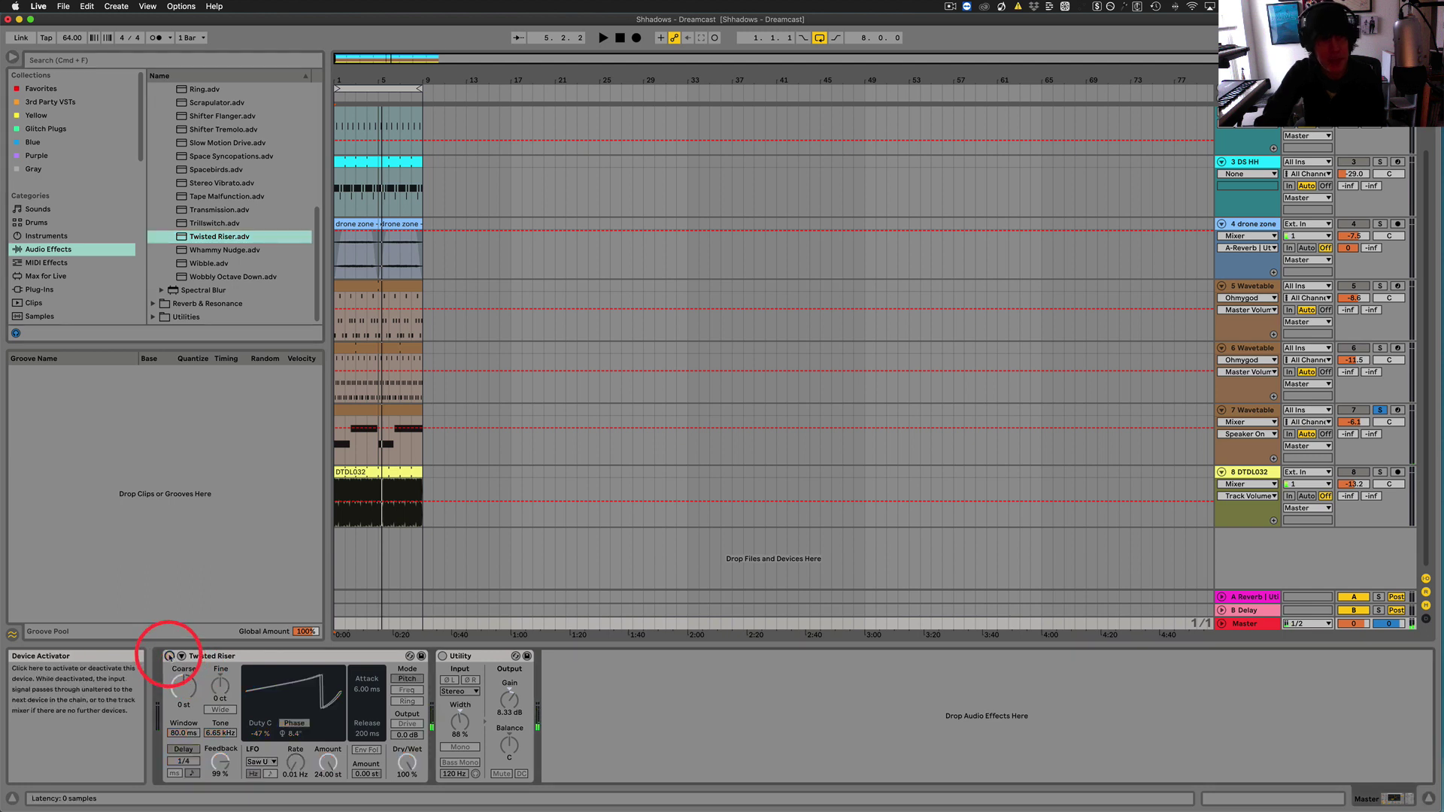
click(168, 655)
click(169, 656)
click(170, 657)
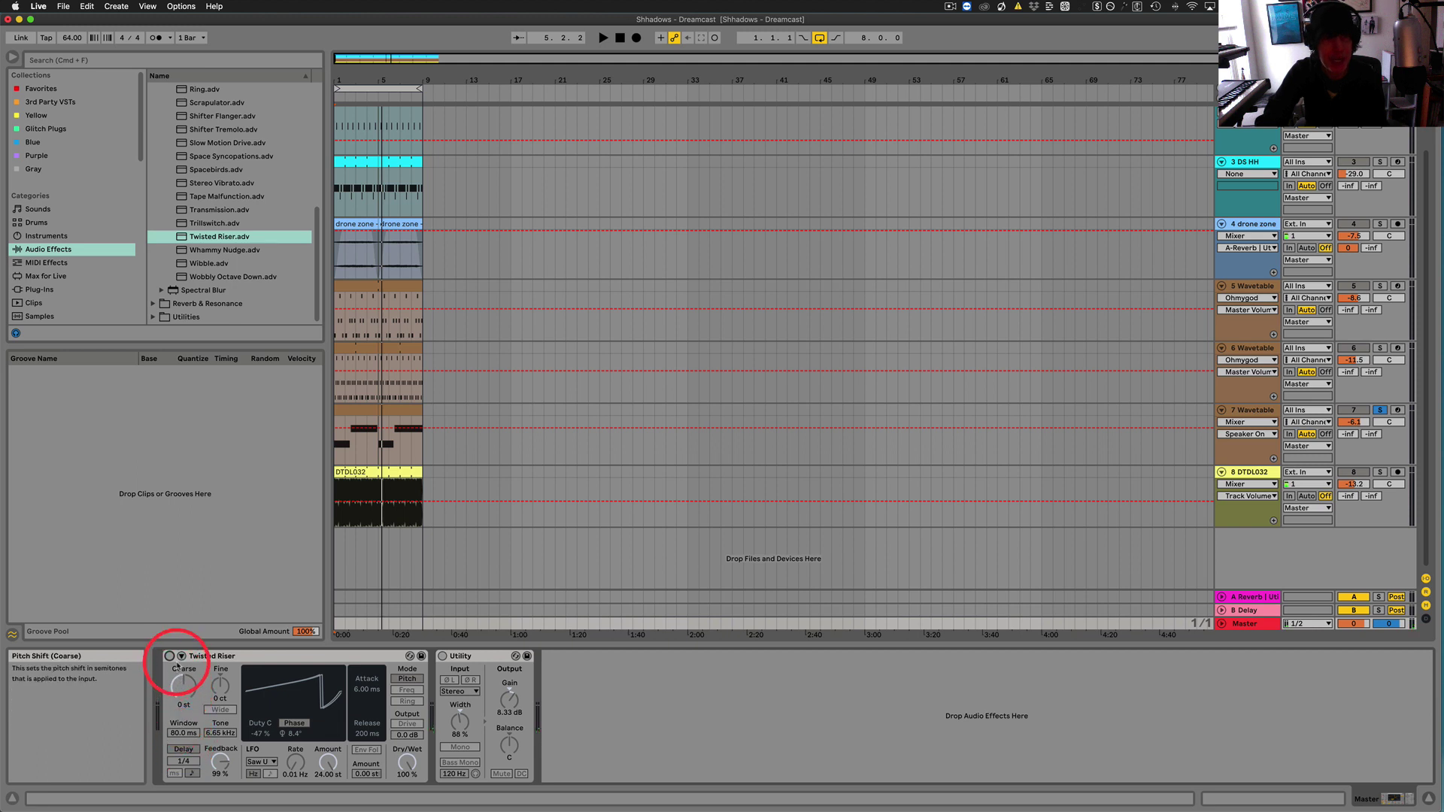
click(169, 656)
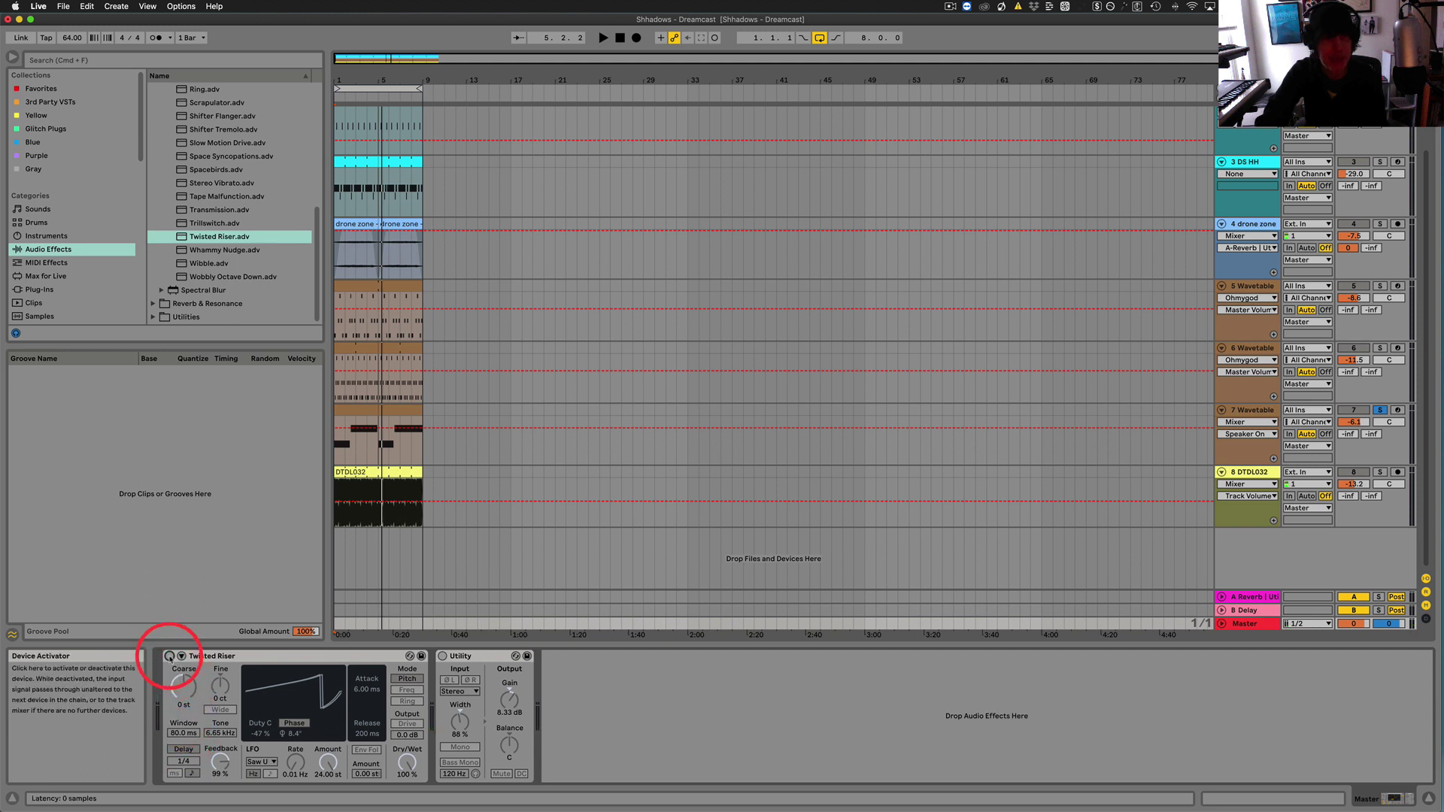
click(213, 251)
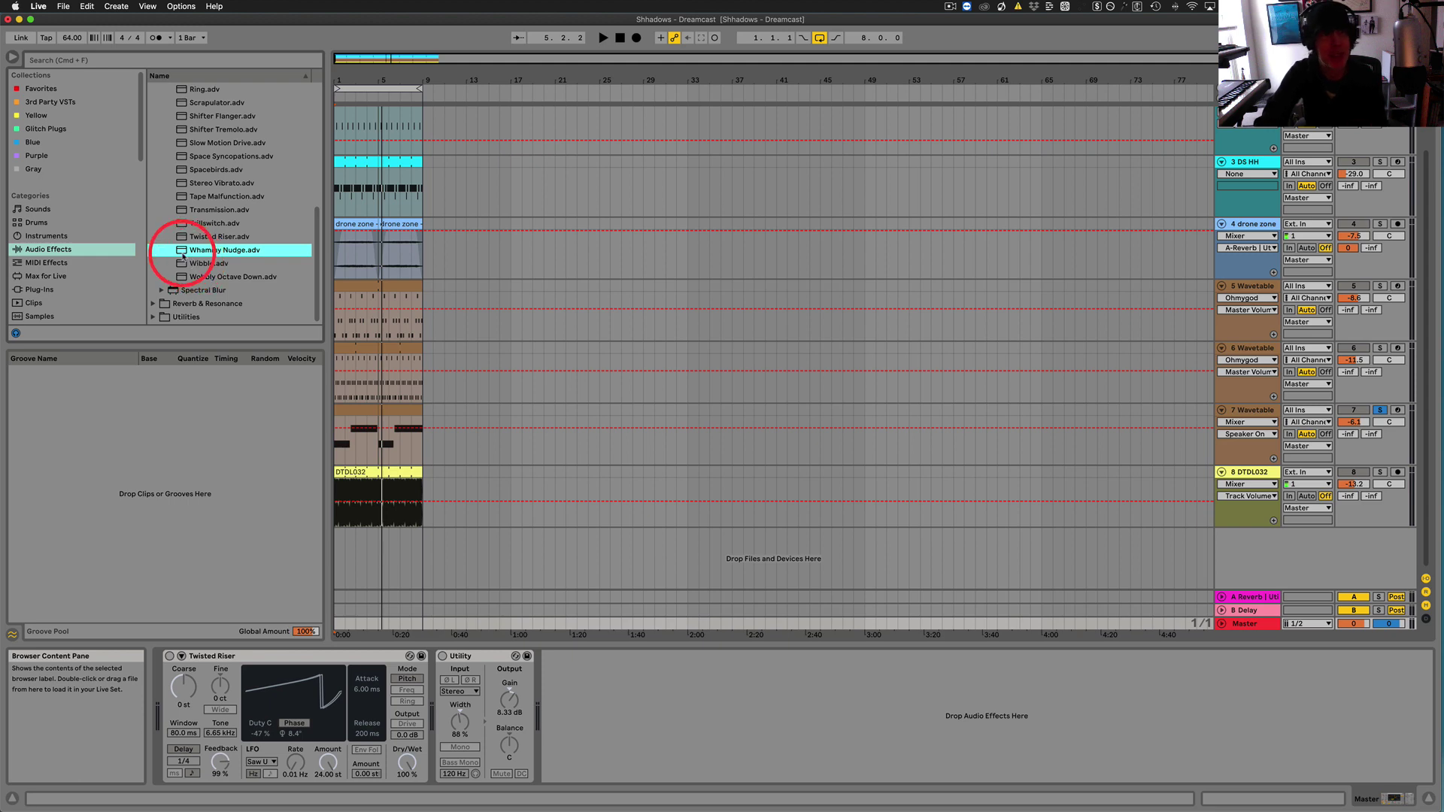
Load Wobbly Octave Down over Twisted Riser and solo the DTDL032 track
click(184, 277)
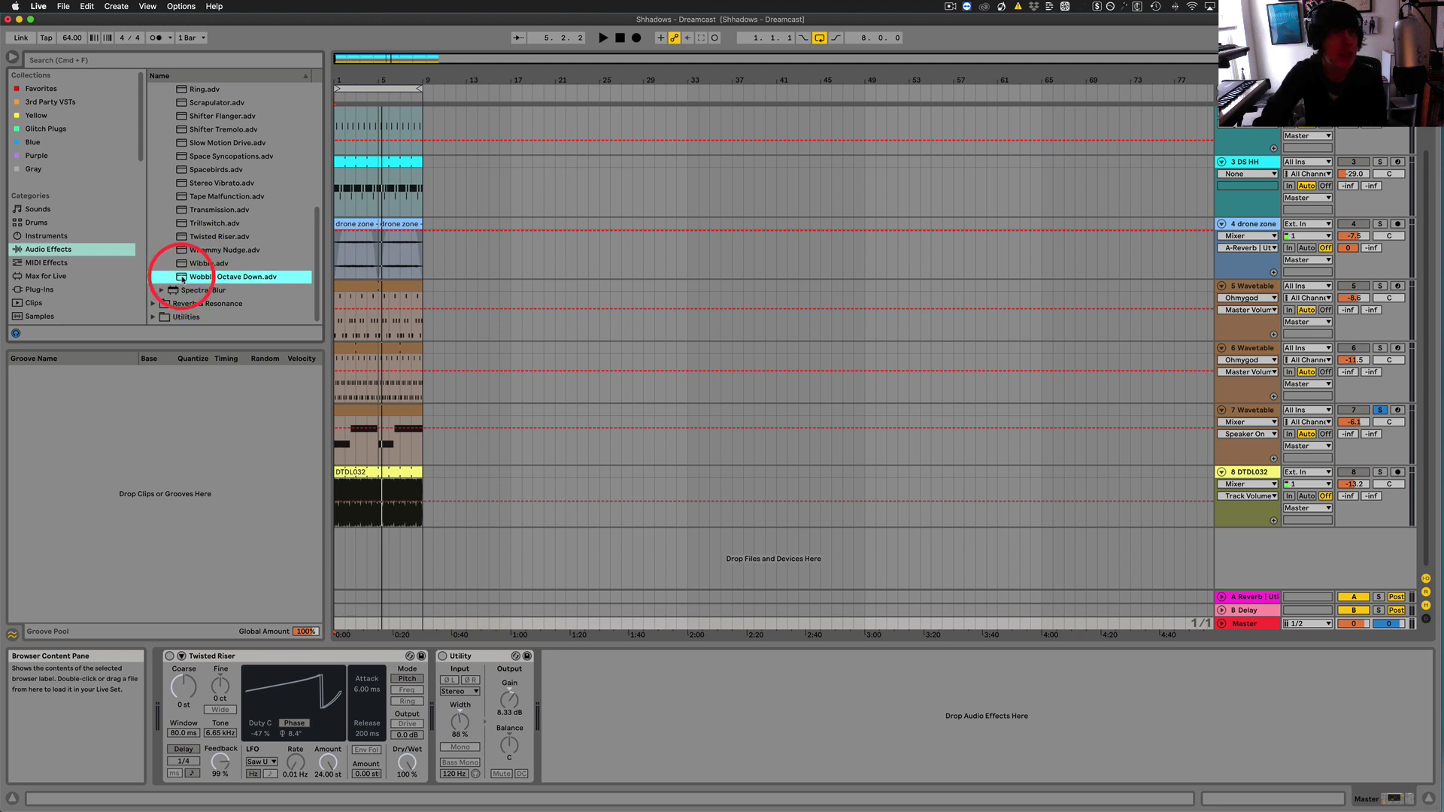
drag(183, 279, 310, 664)
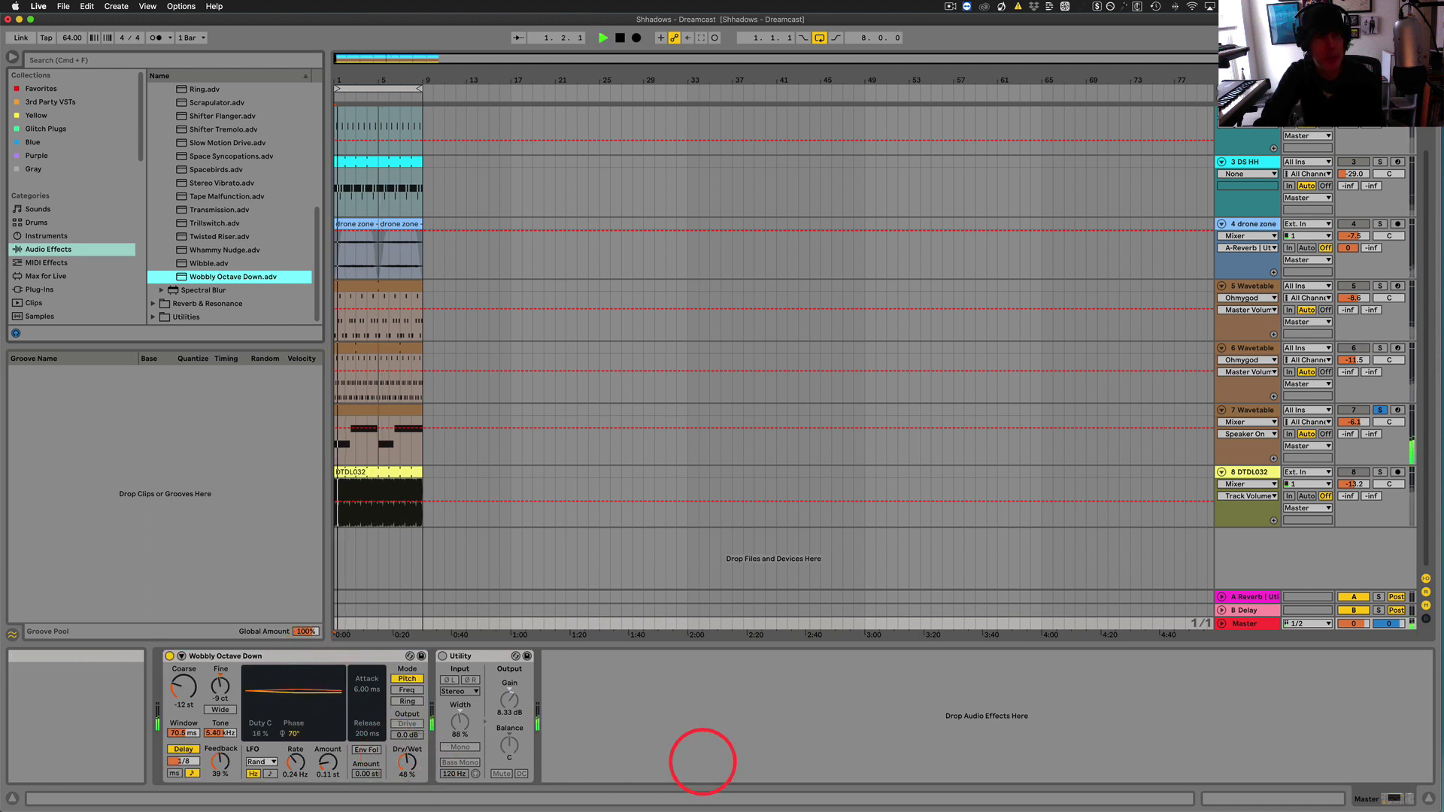
click(1380, 473)
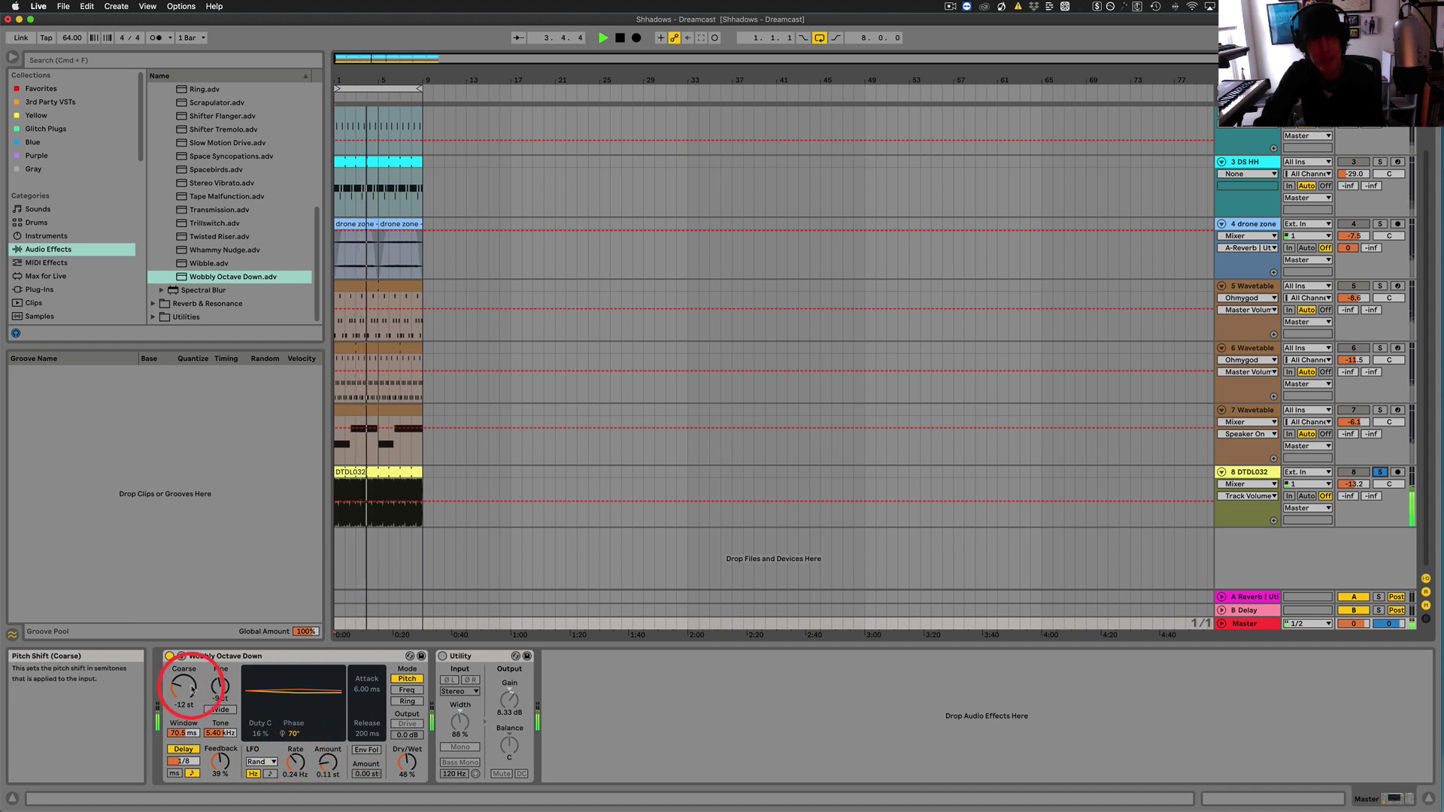
Sweep the Coarse pitch up and down, leaving it at -8 st
drag(194, 690, 187, 689)
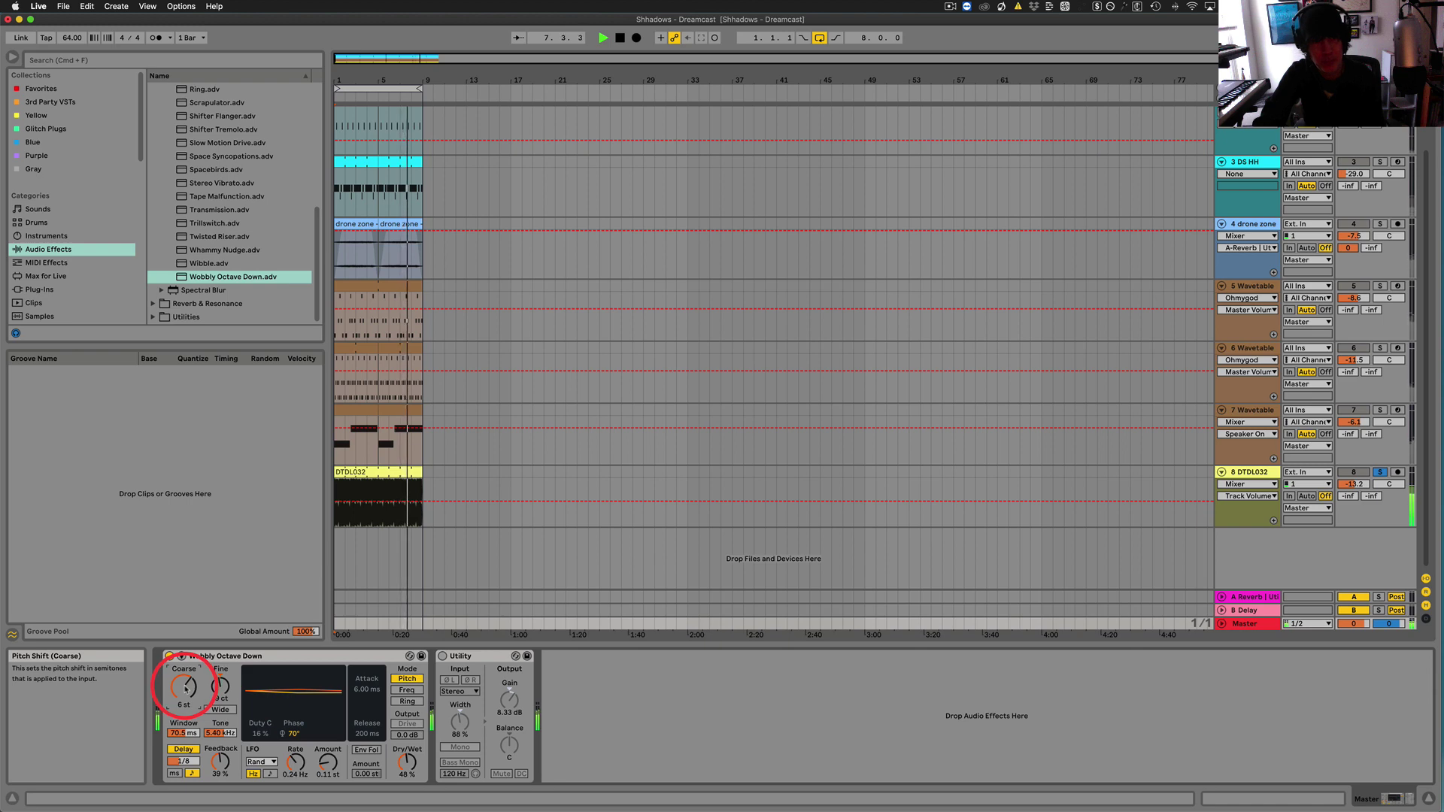
scroll(186, 687, up, 4)
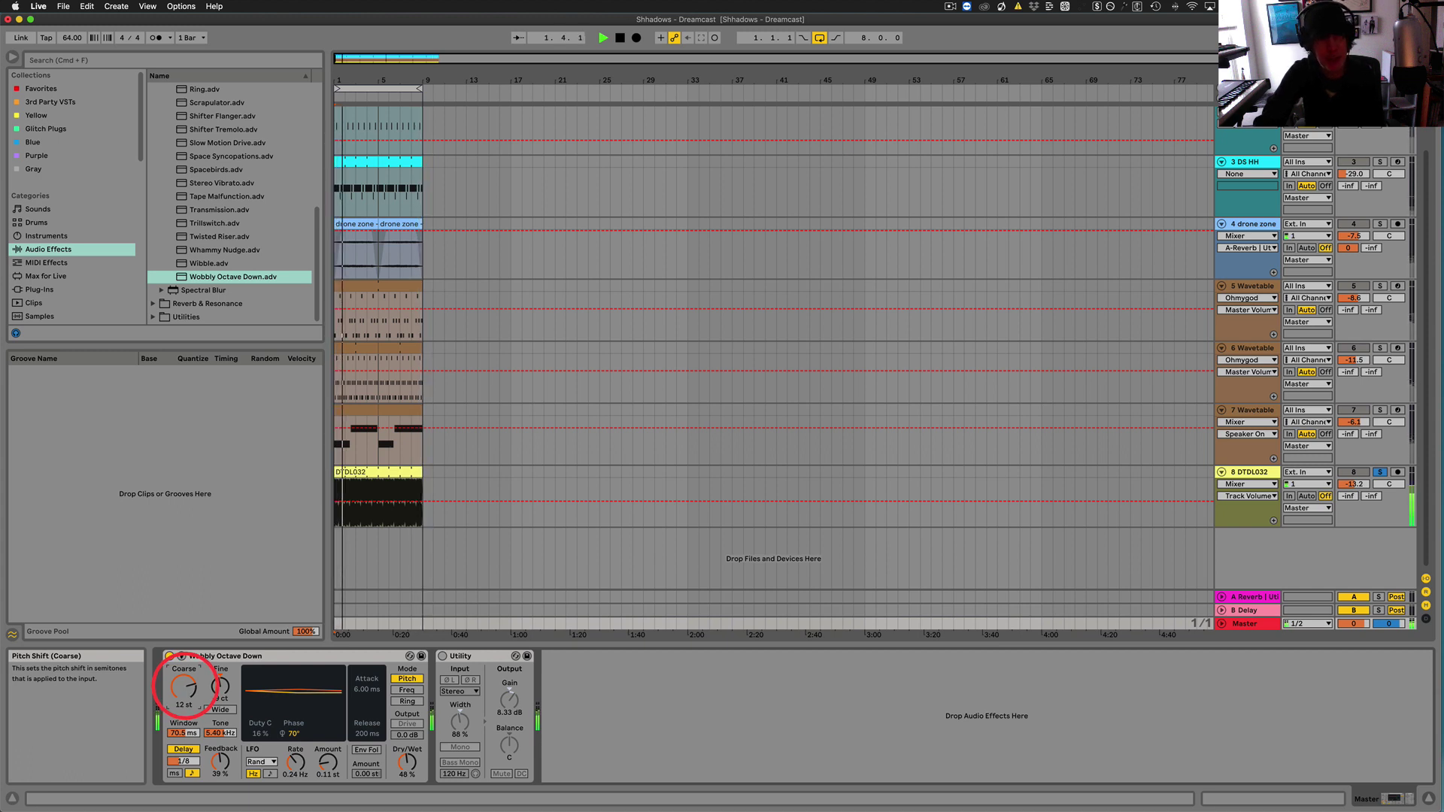
drag(184, 686, 187, 690)
scroll(187, 689, down, 2)
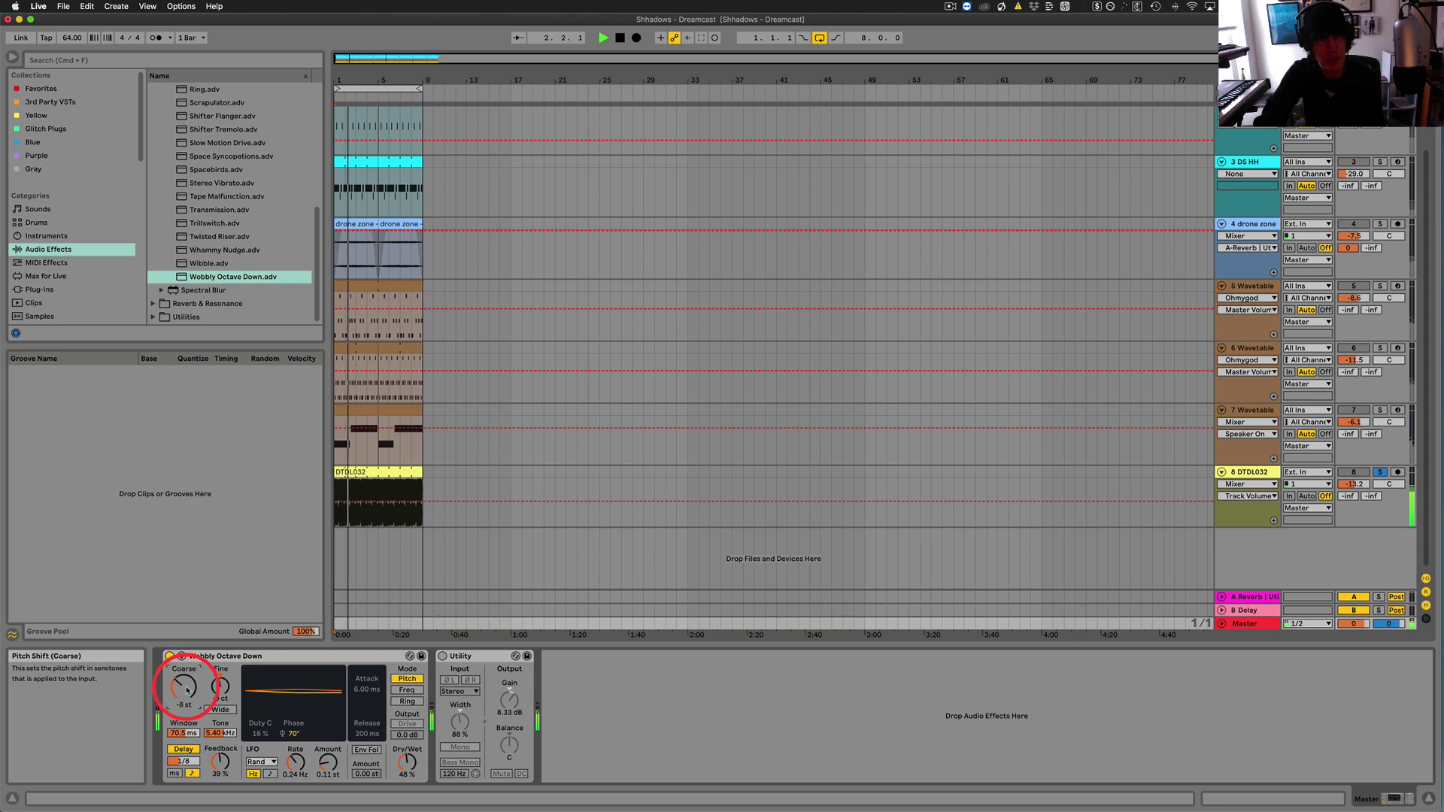